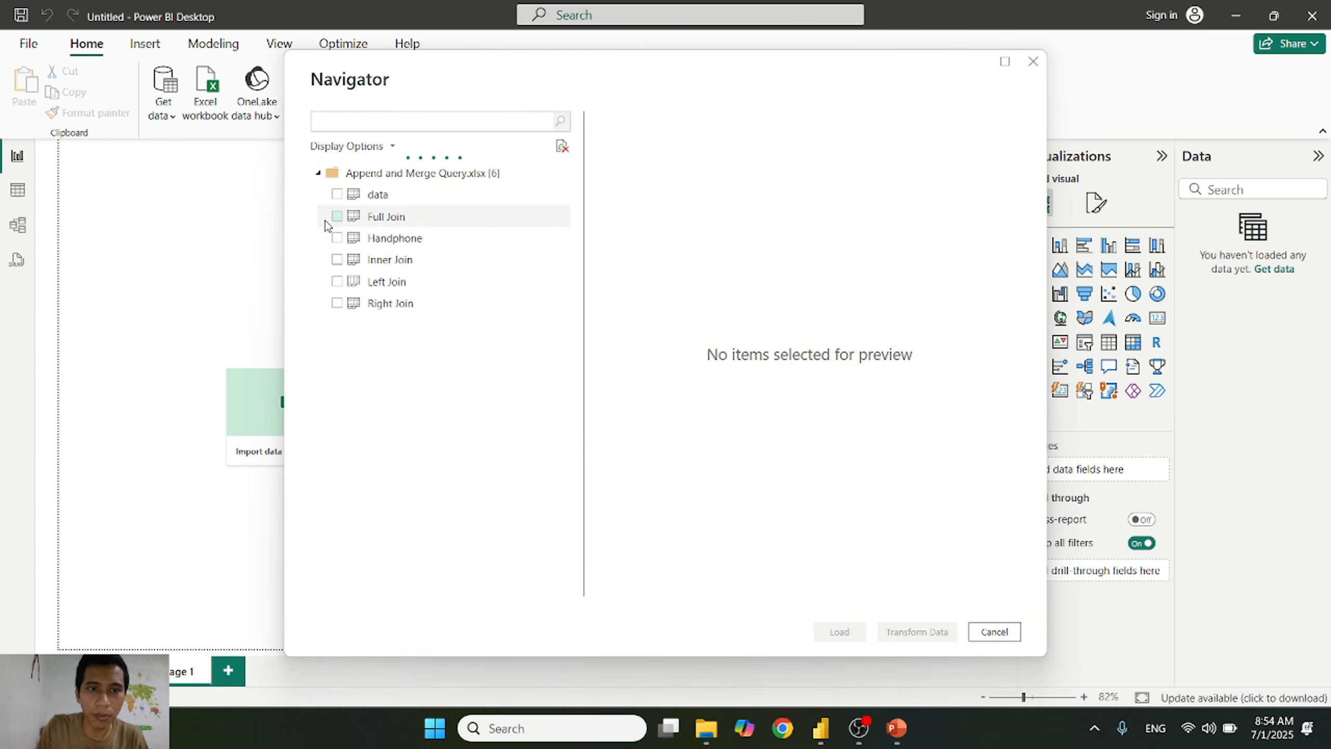
Step: Select the data, Full Join, Handphone, Inner Join, Left Join and Right Join sheets and open them for transformation in Power Query Editor
click(336, 194)
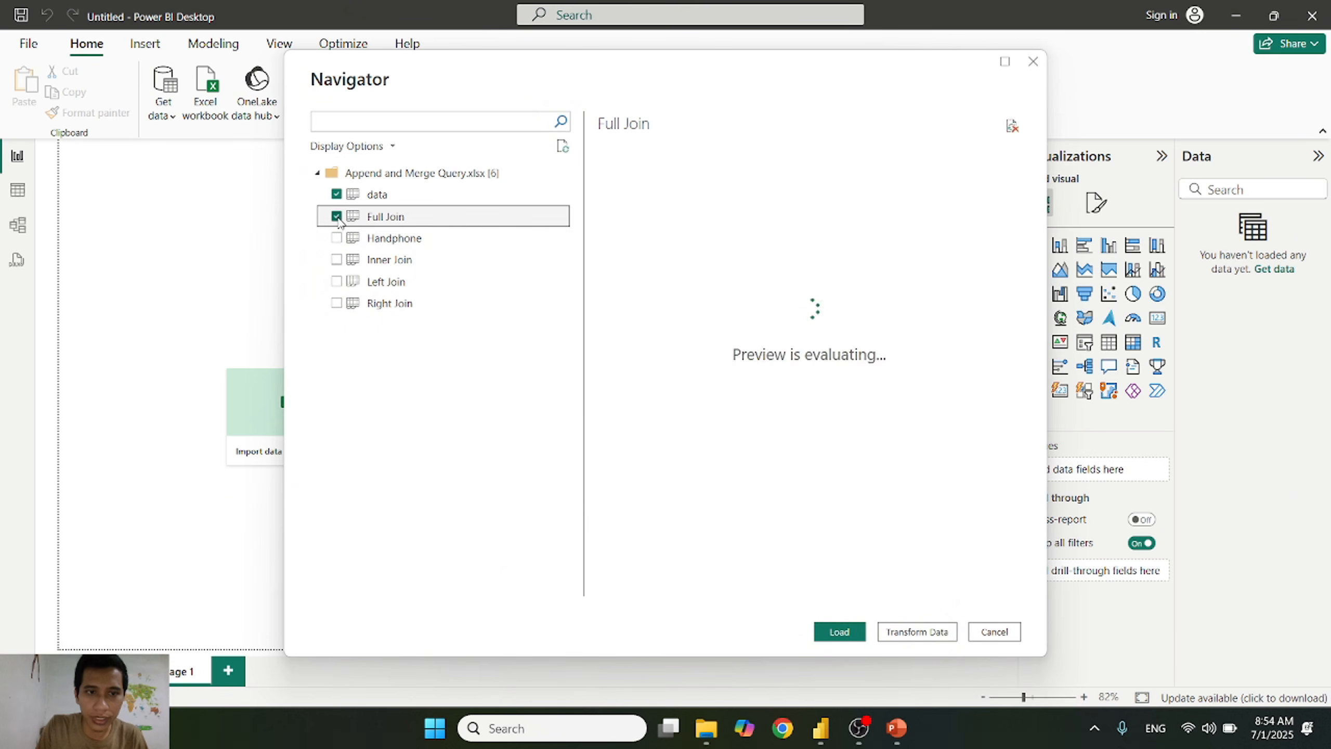
click(336, 240)
click(336, 260)
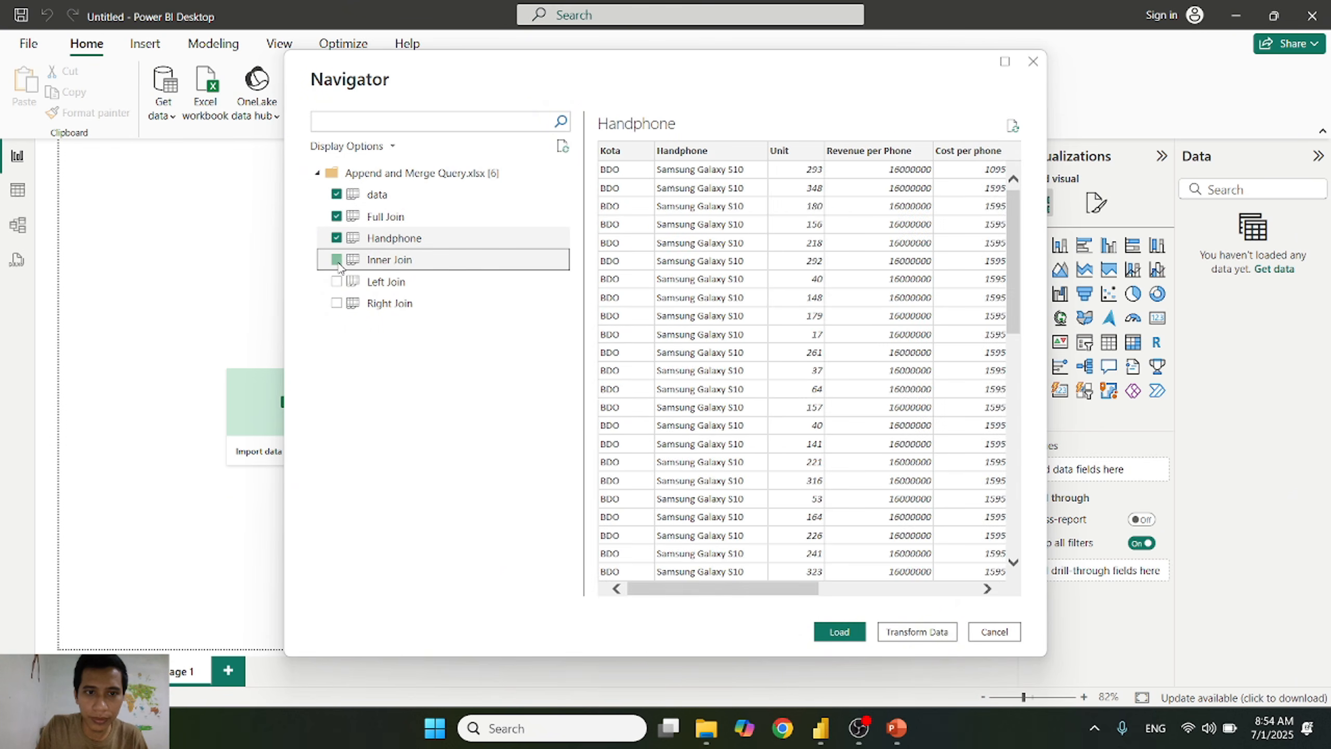
click(337, 283)
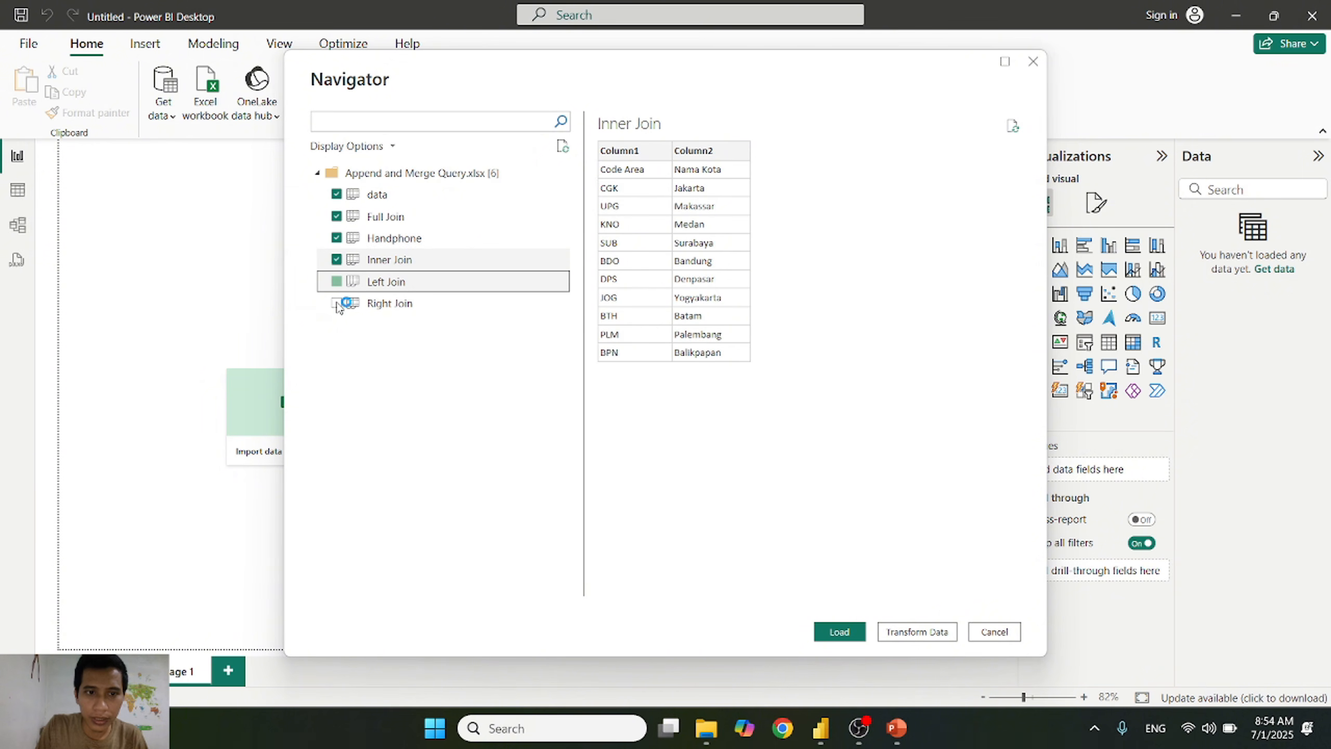
click(337, 304)
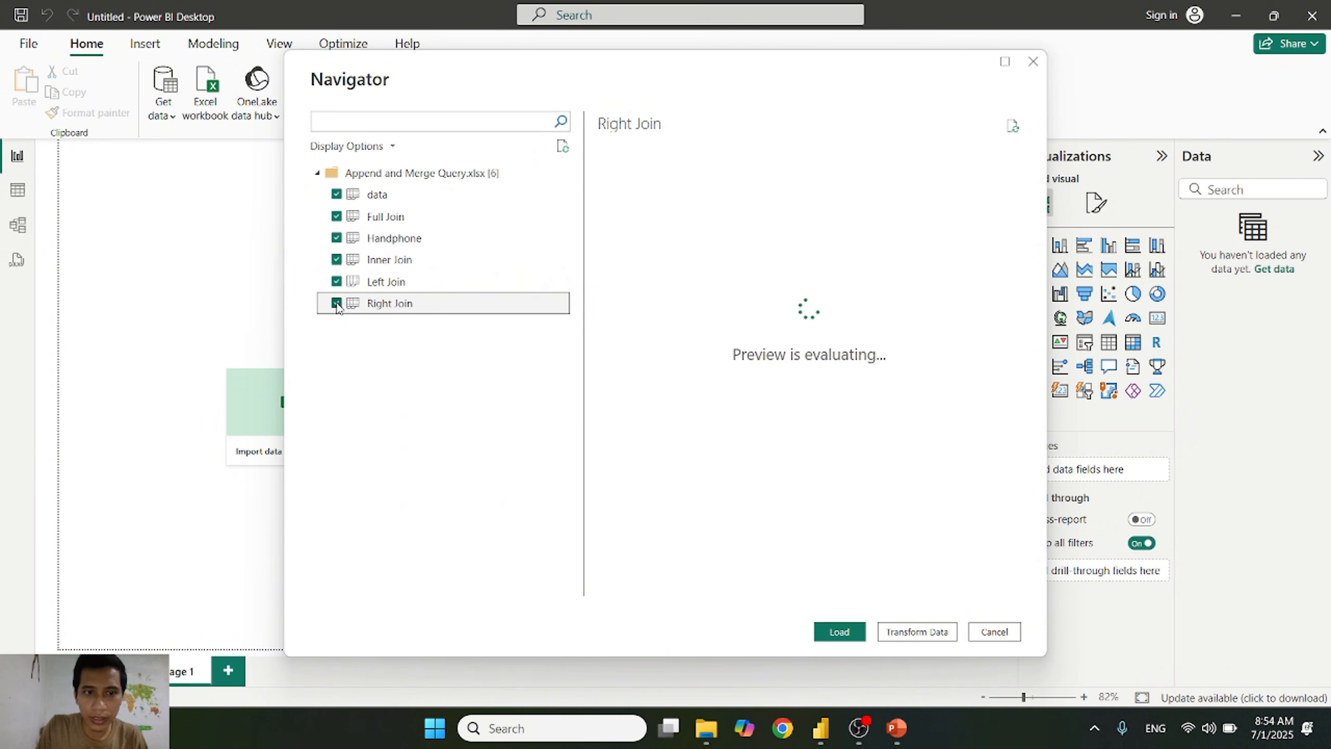
click(912, 634)
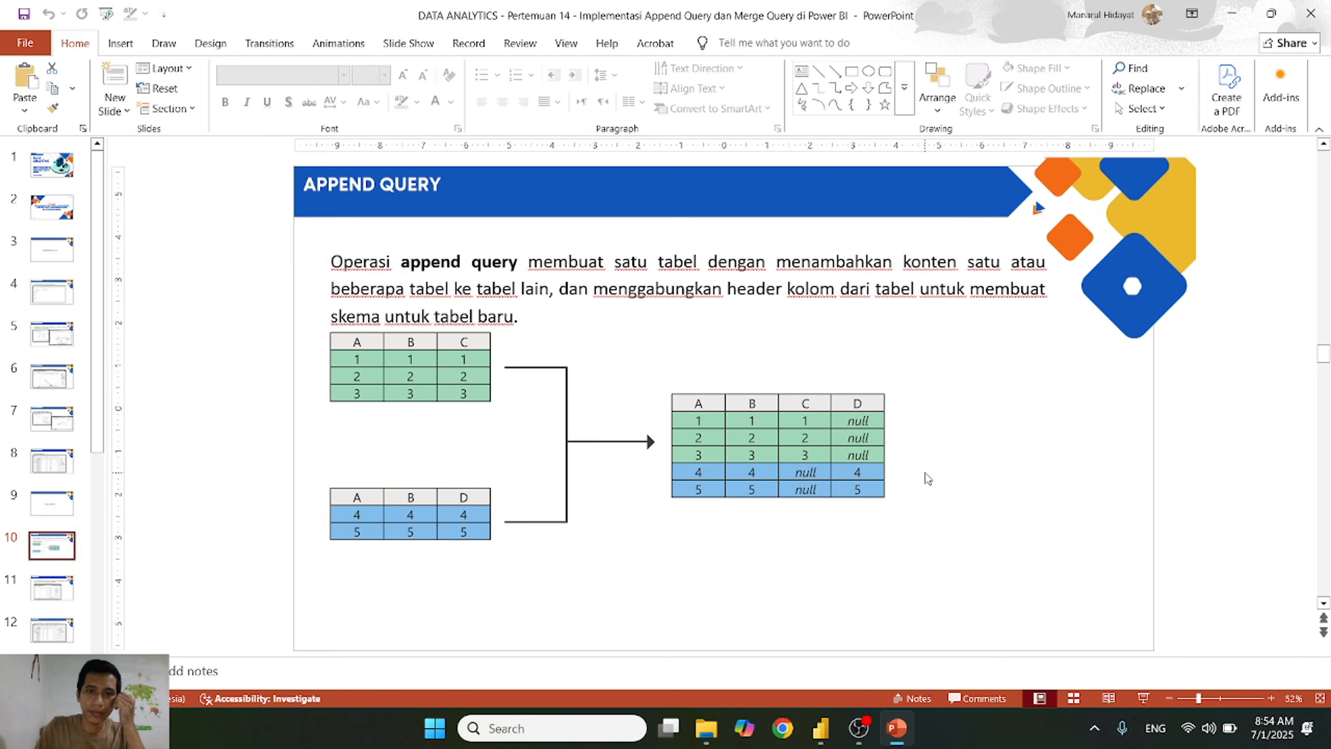
Step: Review the Append Query slide in PowerPoint and return to Power Query Editor
key(alt+Tab)
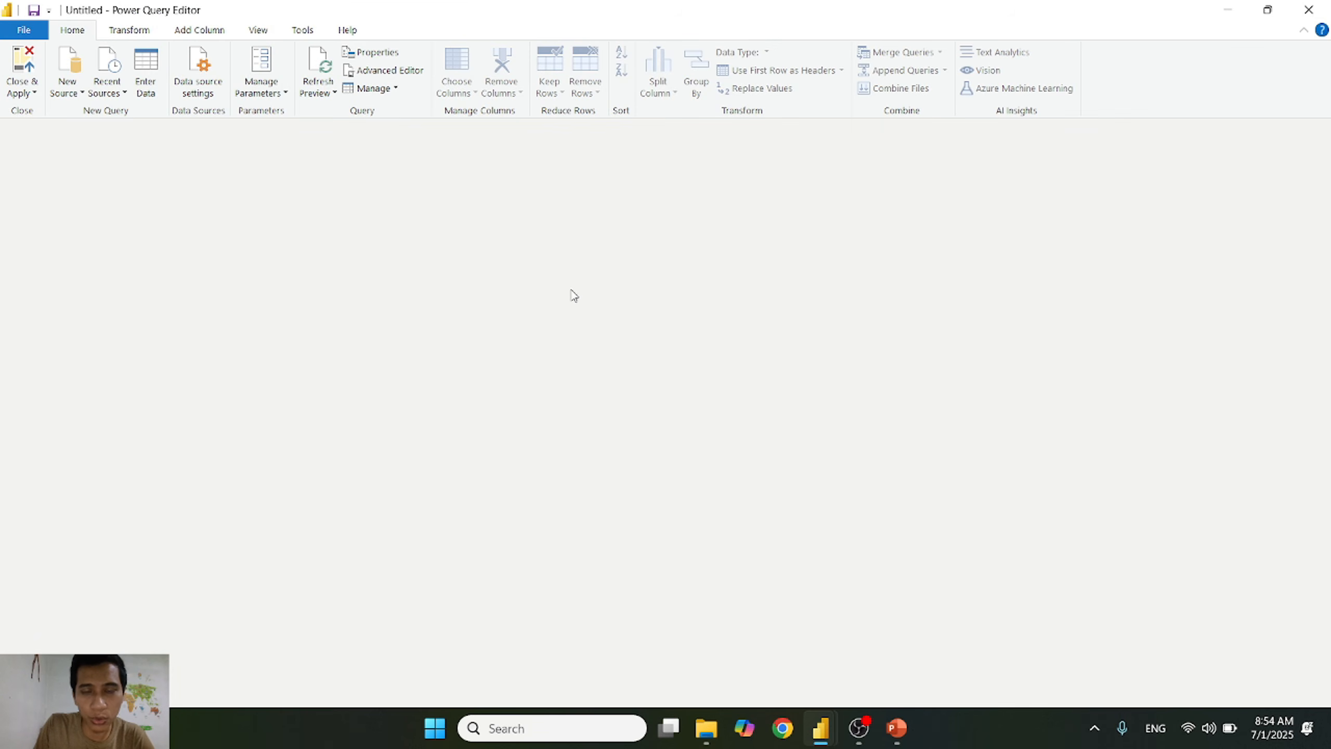
click(907, 732)
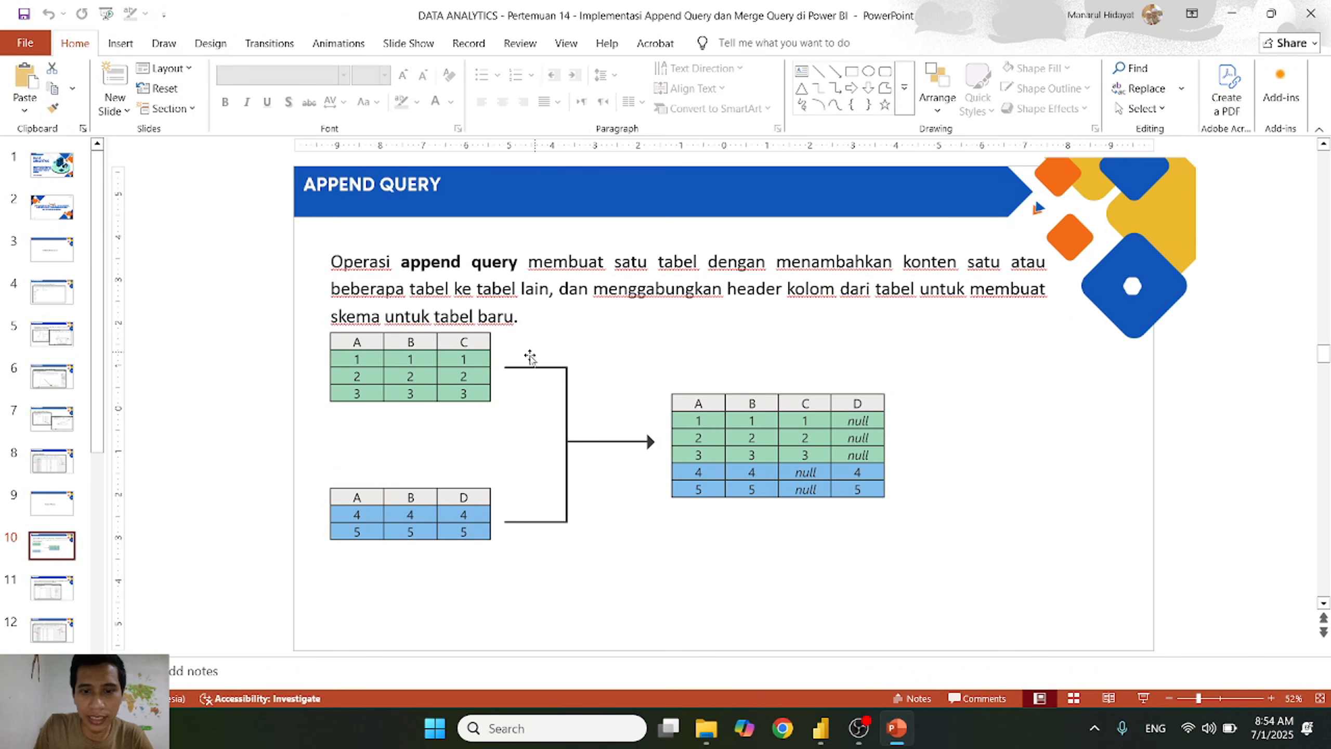
click(895, 730)
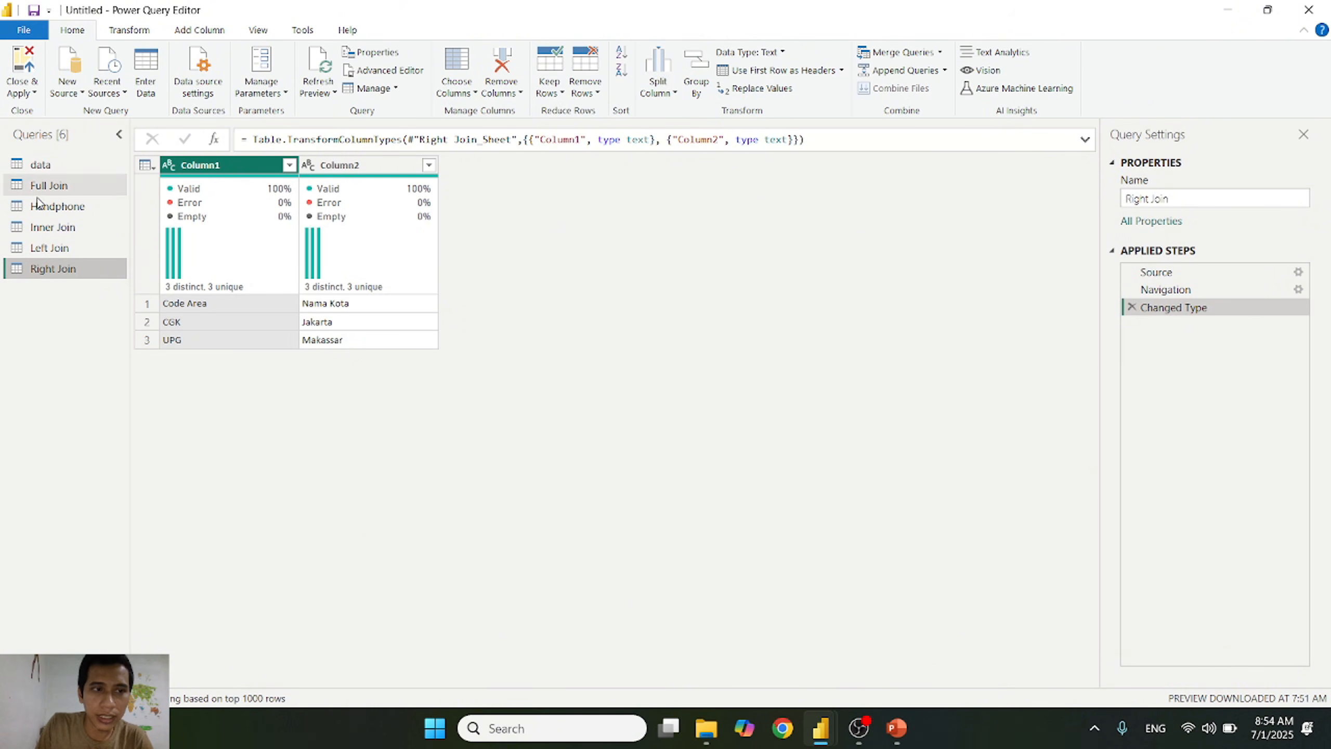
Step: Inspect the columns of the Handphone and data queries and check which Kota values Handphone contains
click(73, 208)
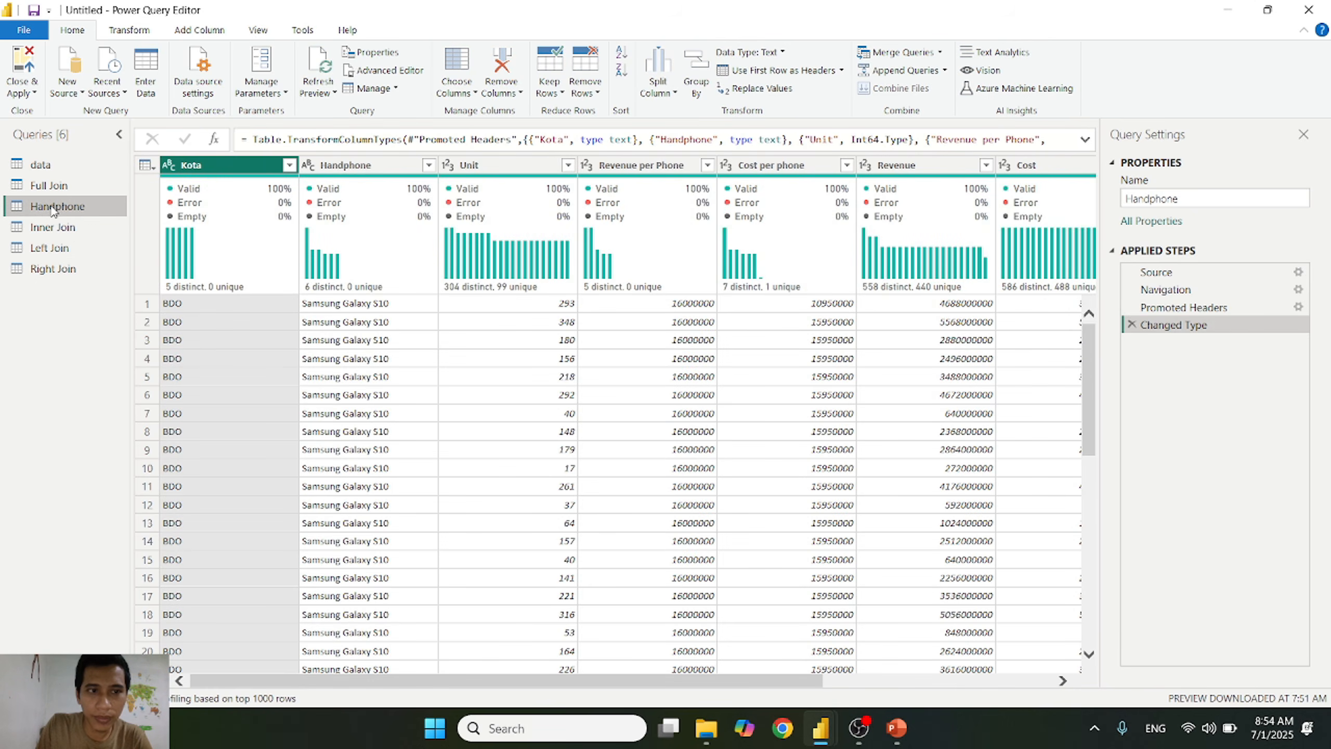
click(54, 164)
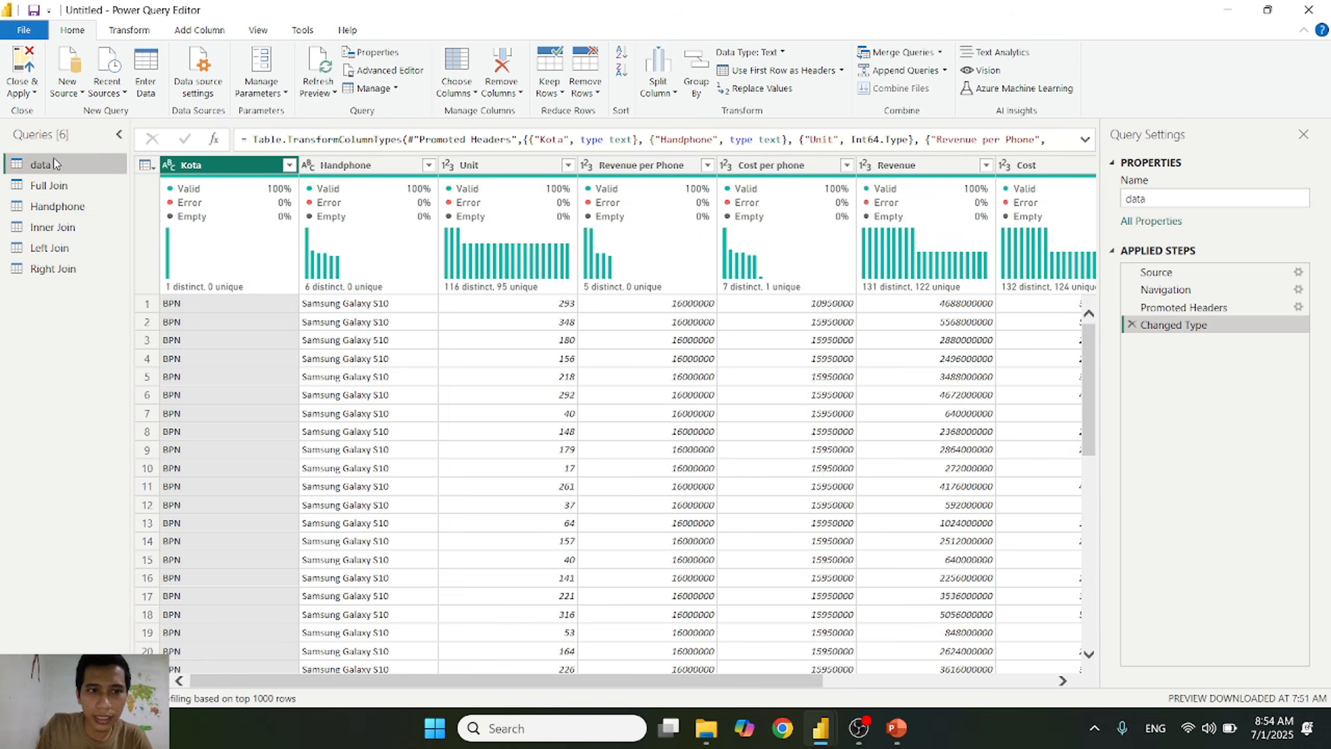
click(77, 211)
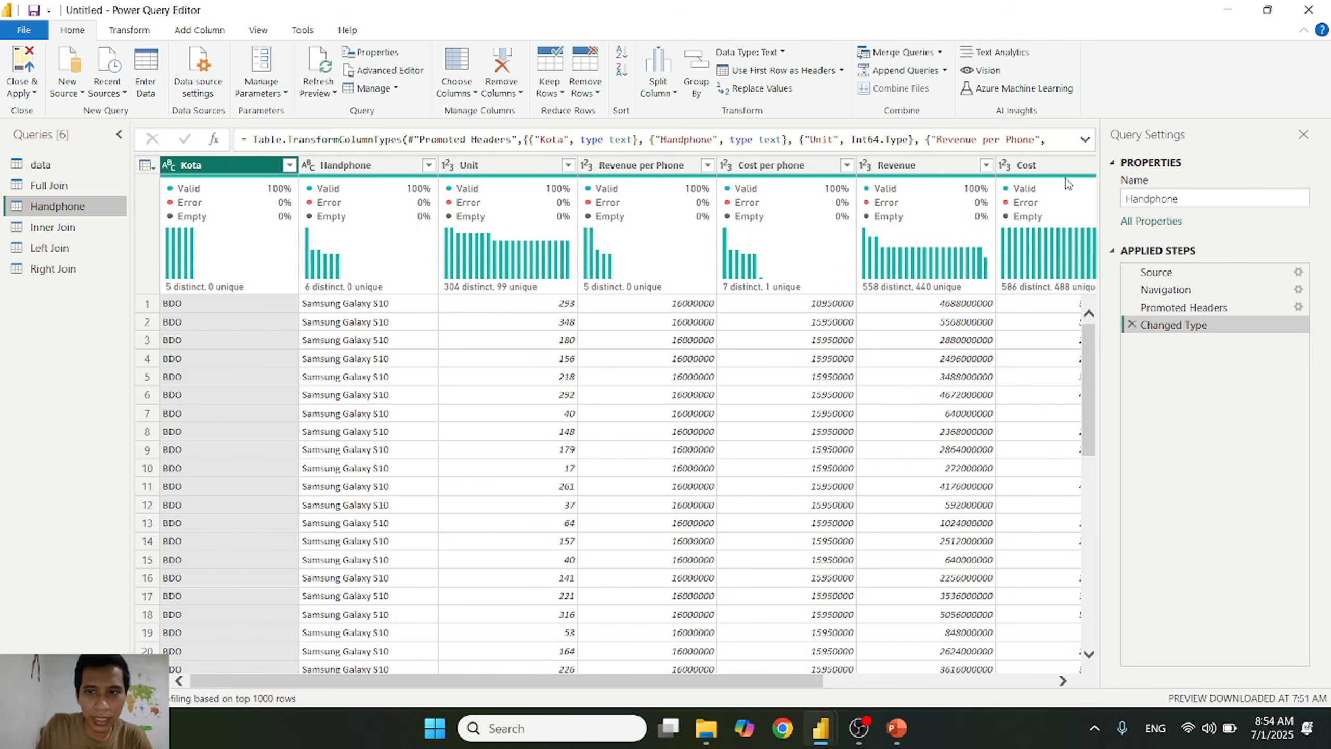
drag(692, 683, 466, 676)
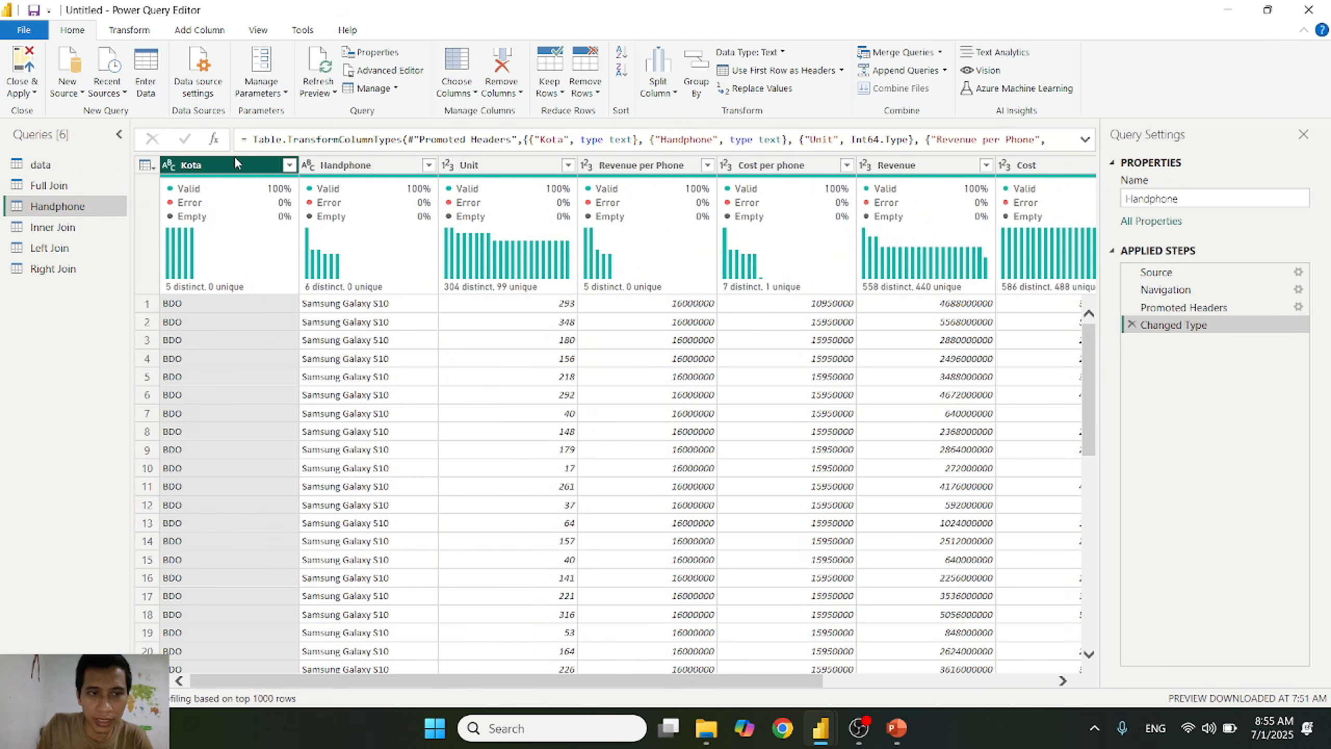
click(289, 167)
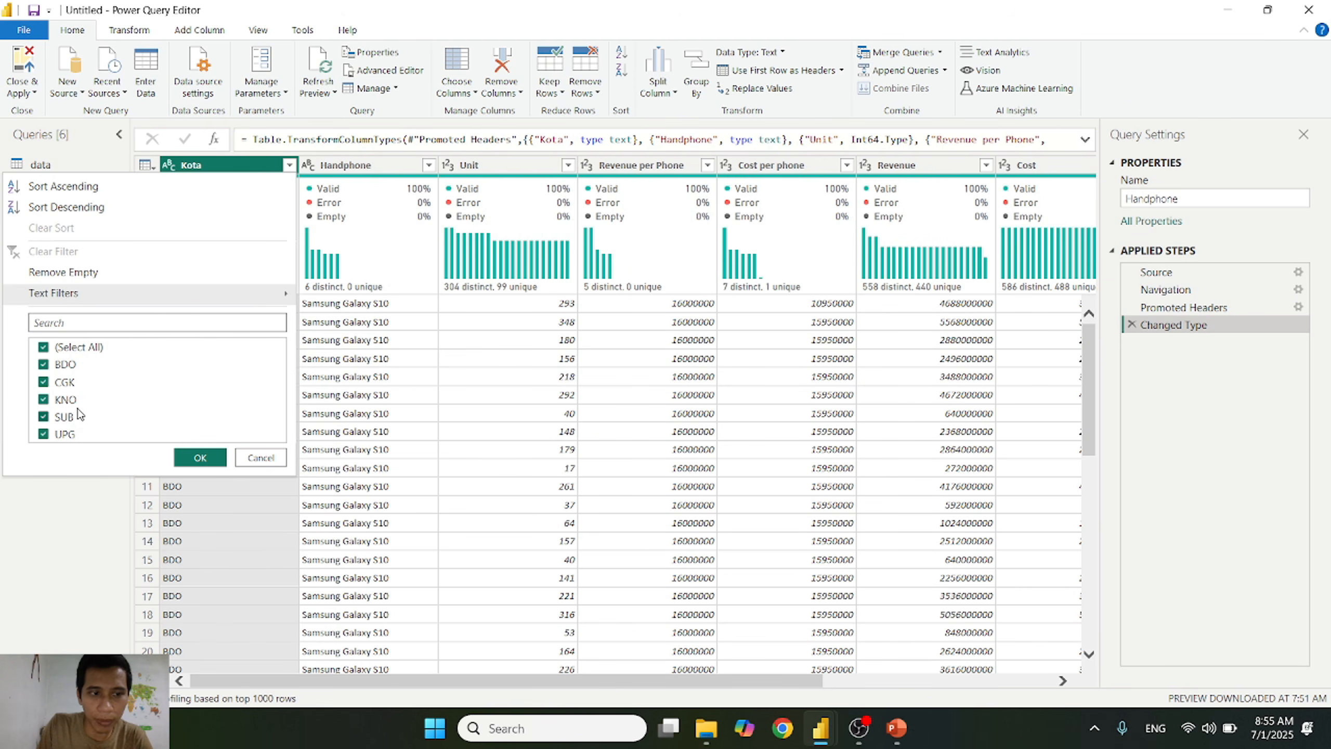
click(255, 459)
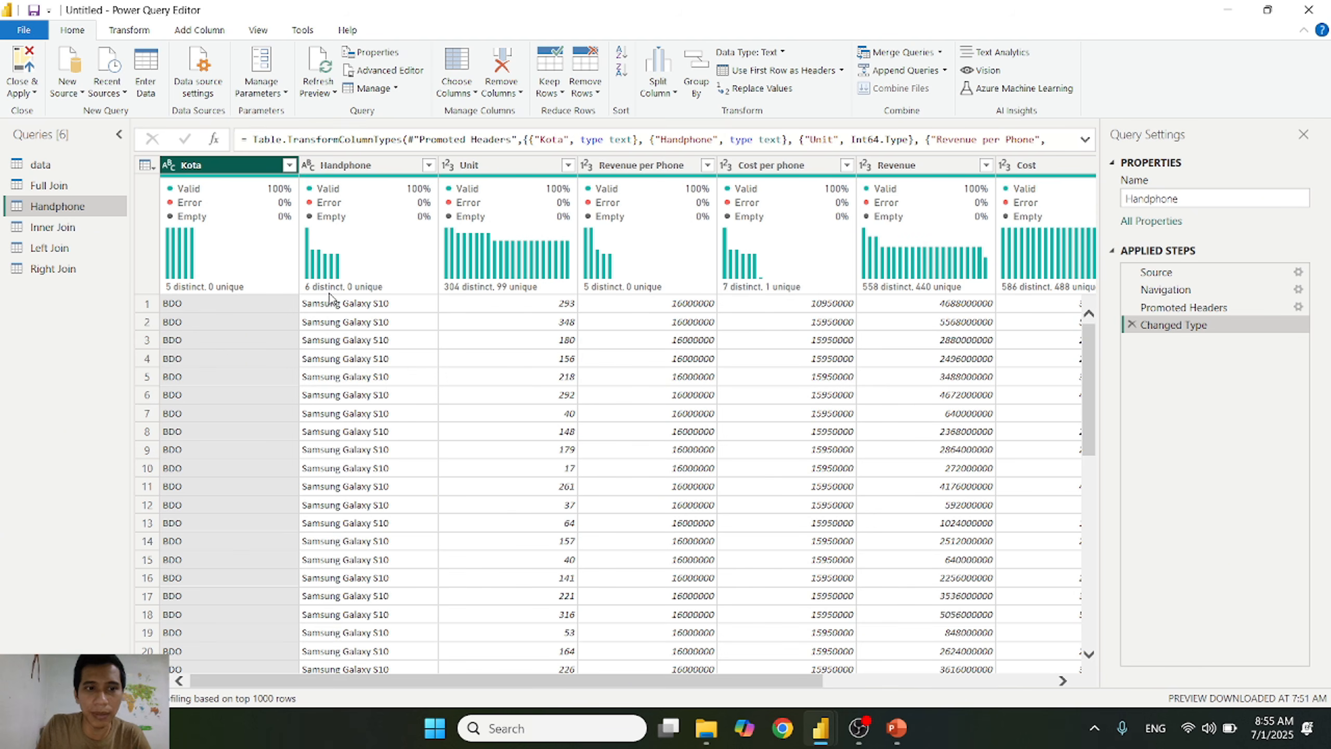
mouse_move(245, 294)
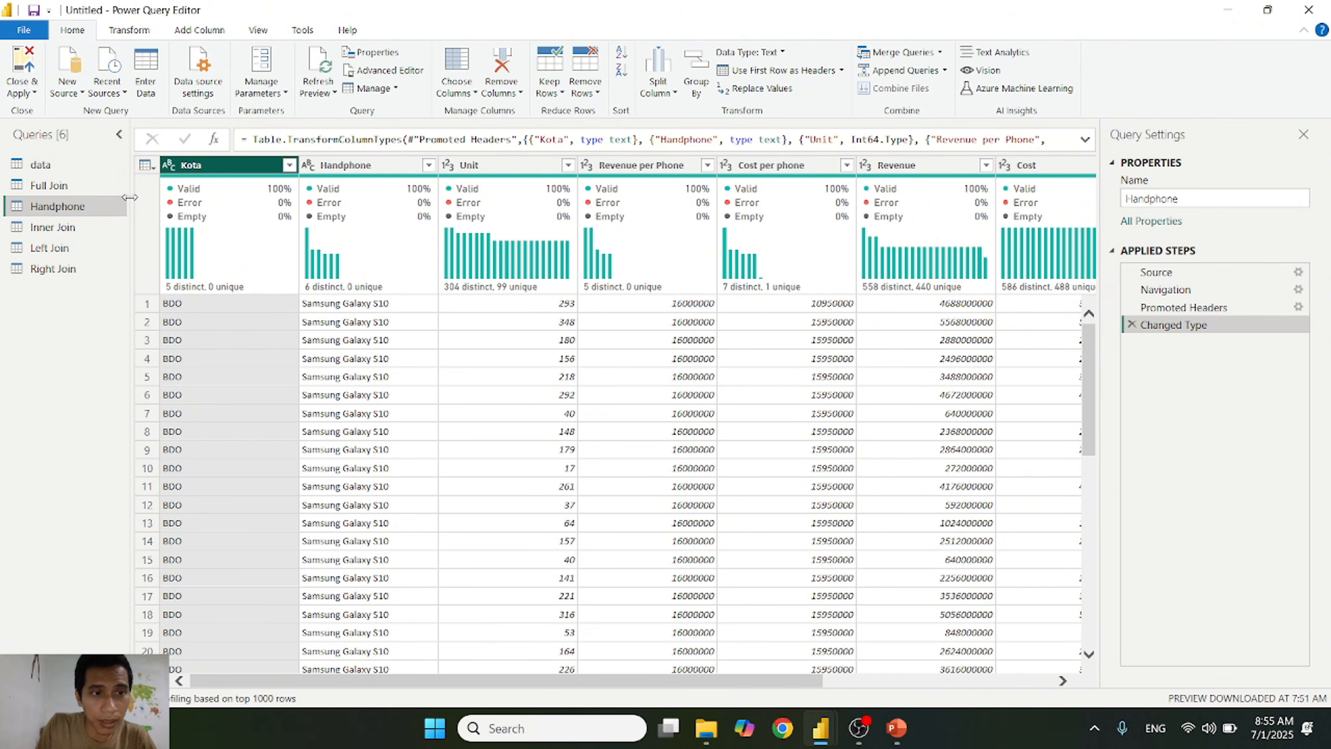
Step: Compare the distinct Kota values in the data query with those in the Handphone query
click(43, 166)
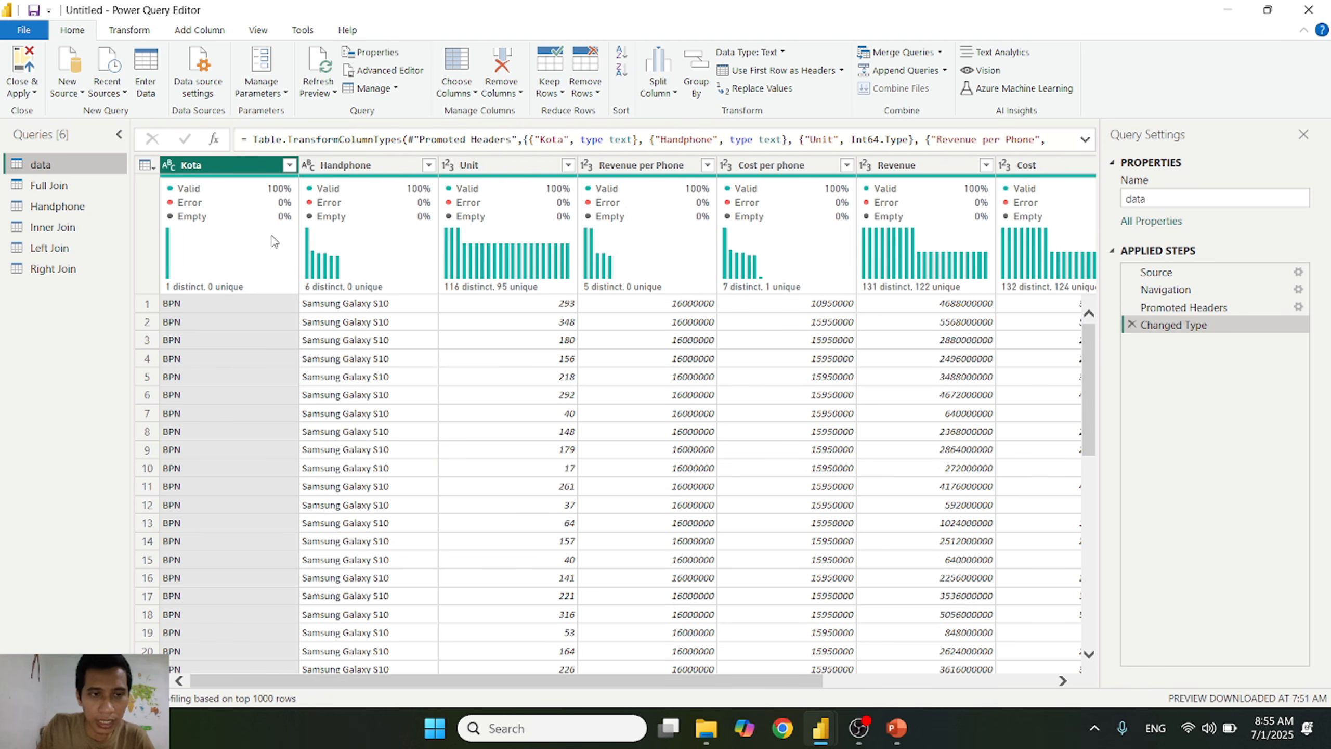
click(288, 165)
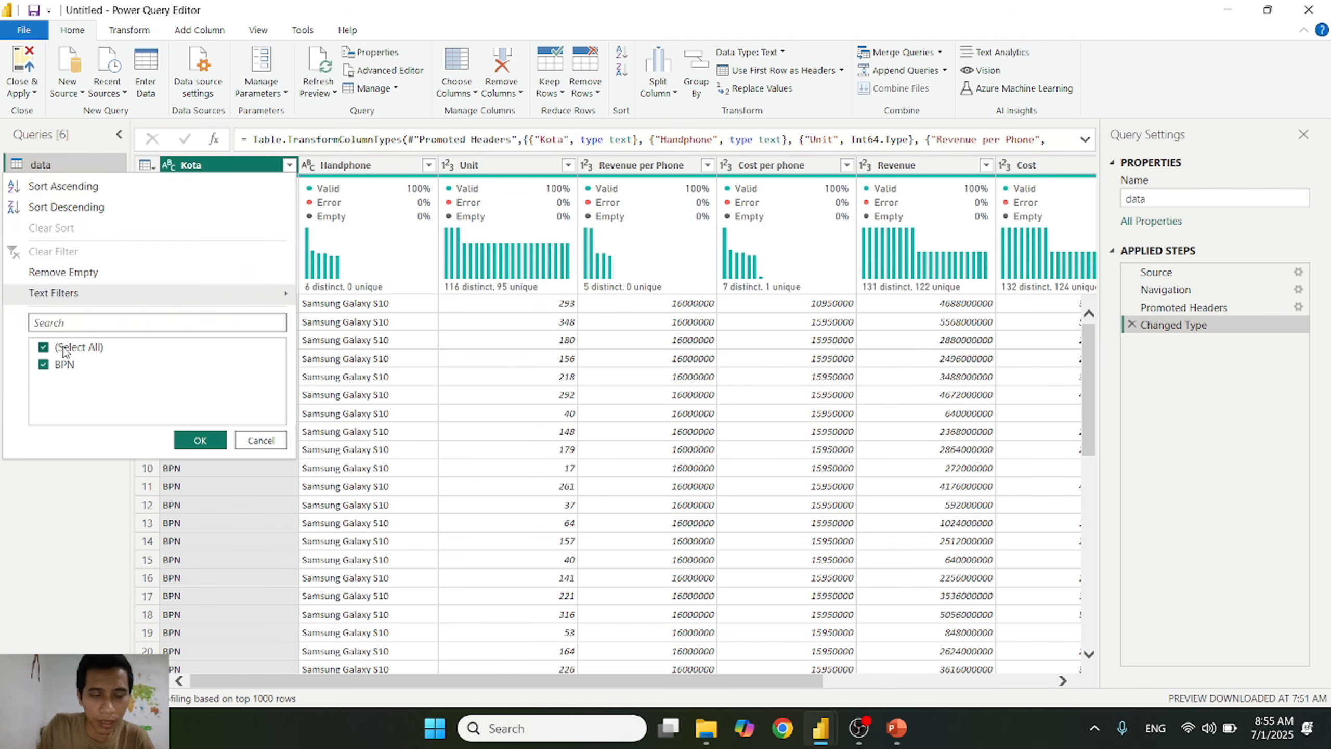
click(253, 442)
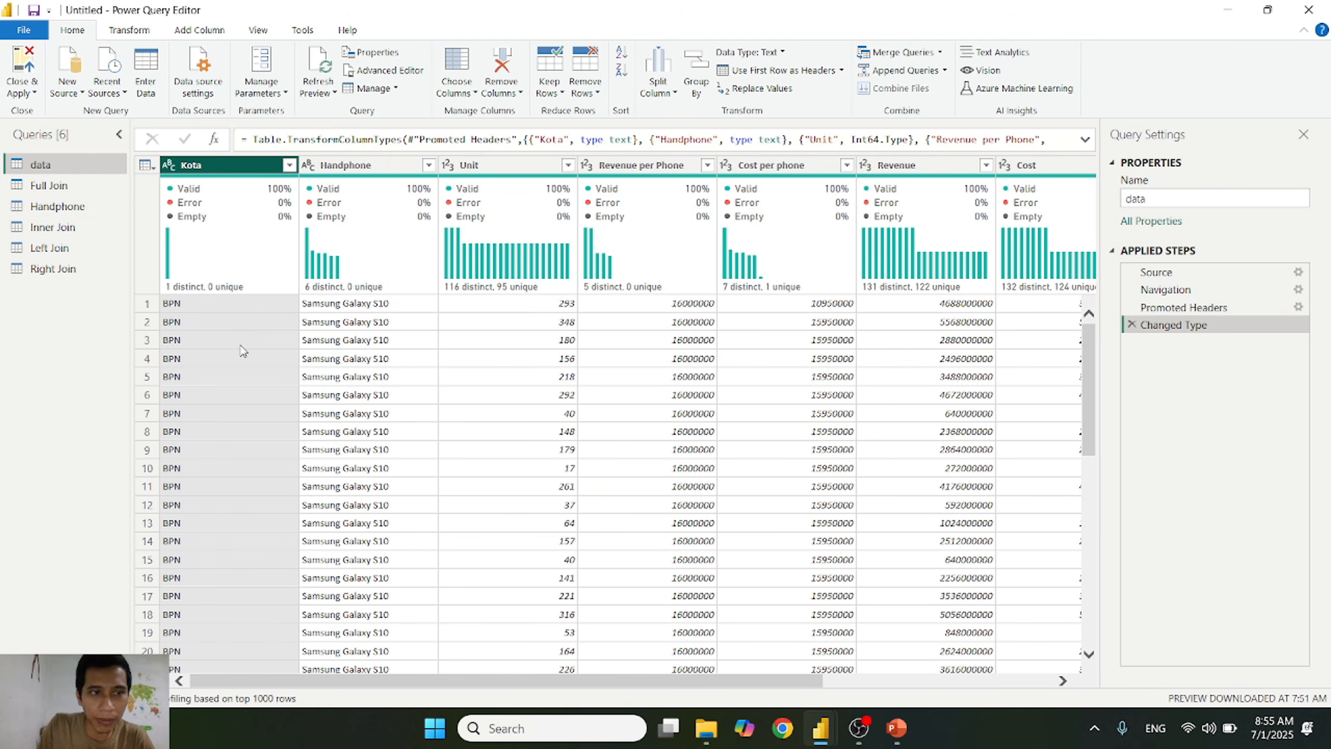
click(58, 206)
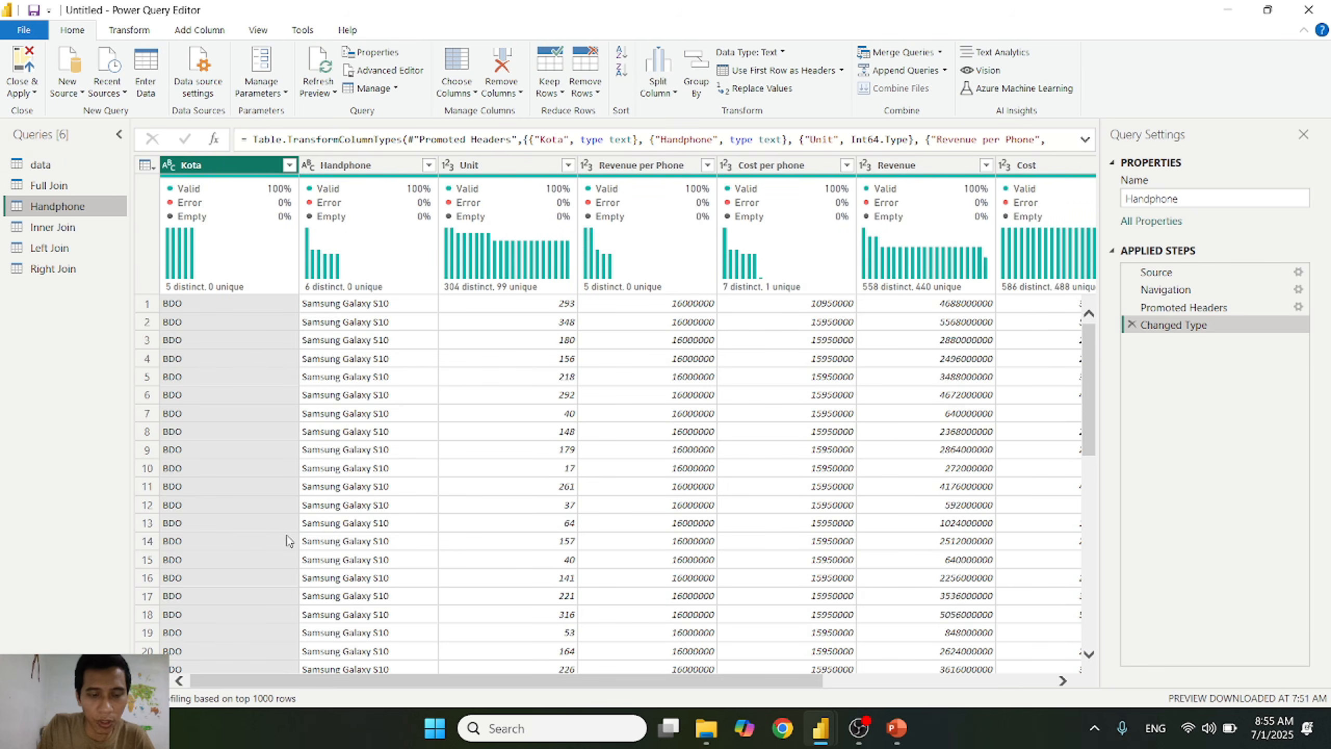
click(288, 165)
click(259, 458)
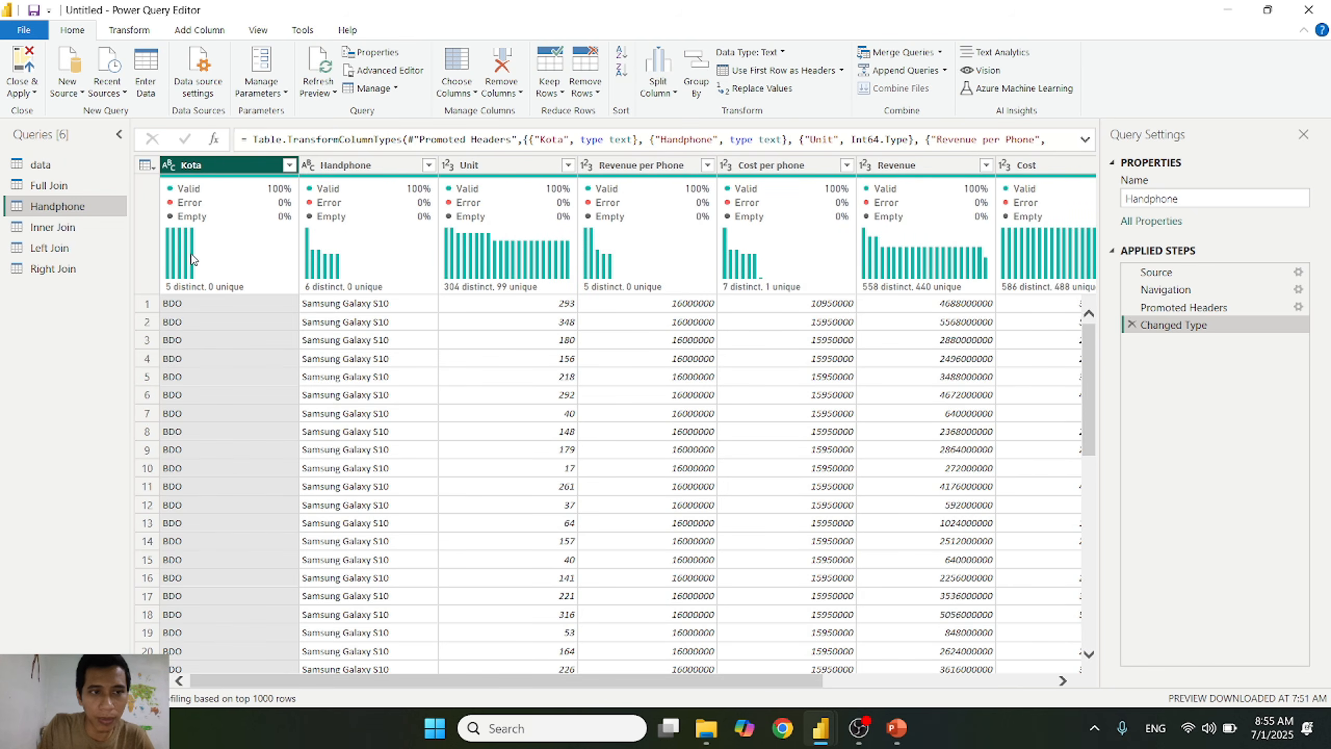
mouse_move(179, 257)
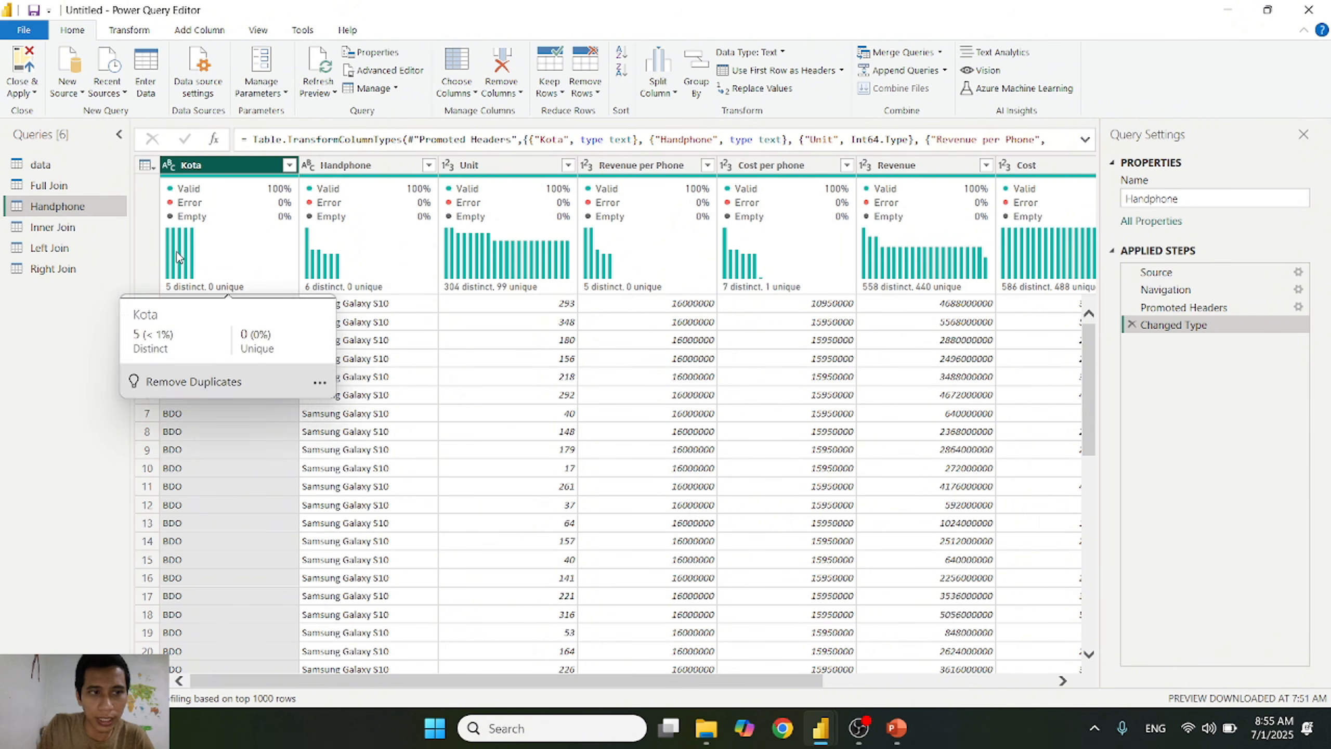
click(59, 167)
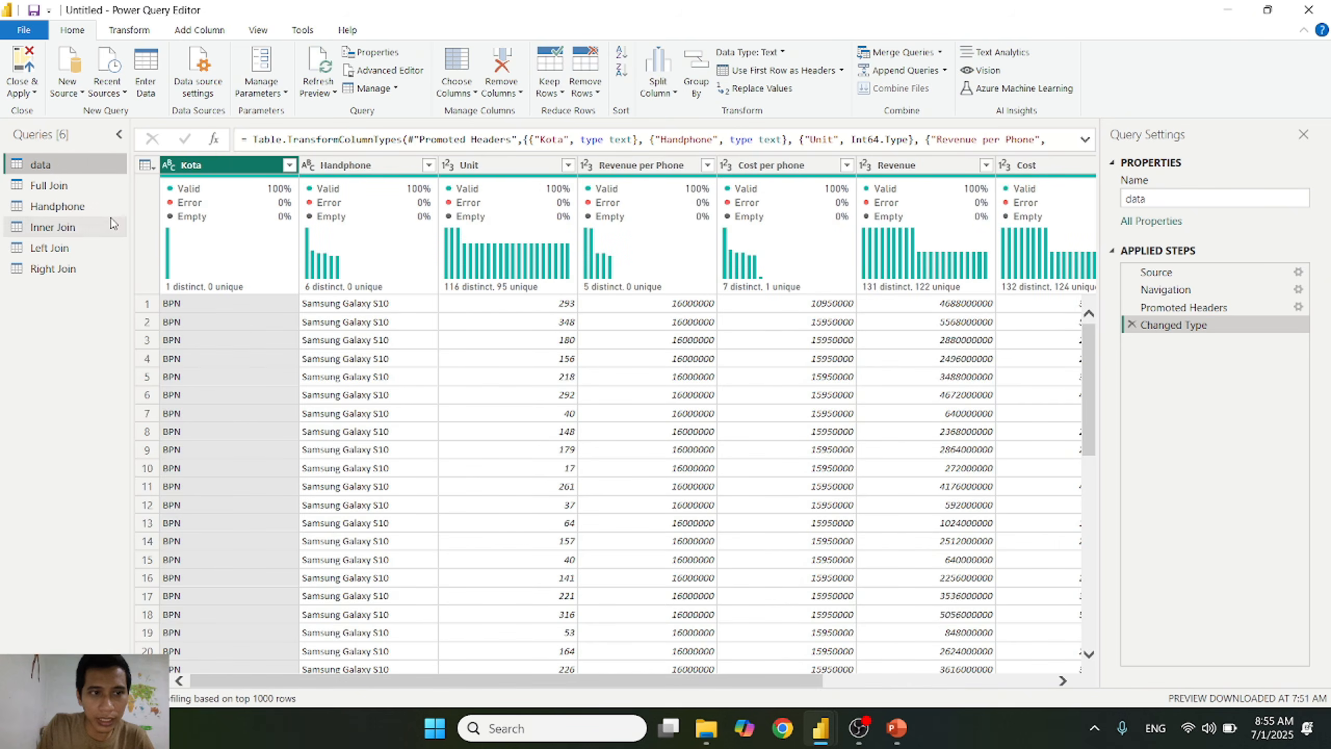
Step: Append the data query to the existing Handphone query using the Two tables option
click(82, 212)
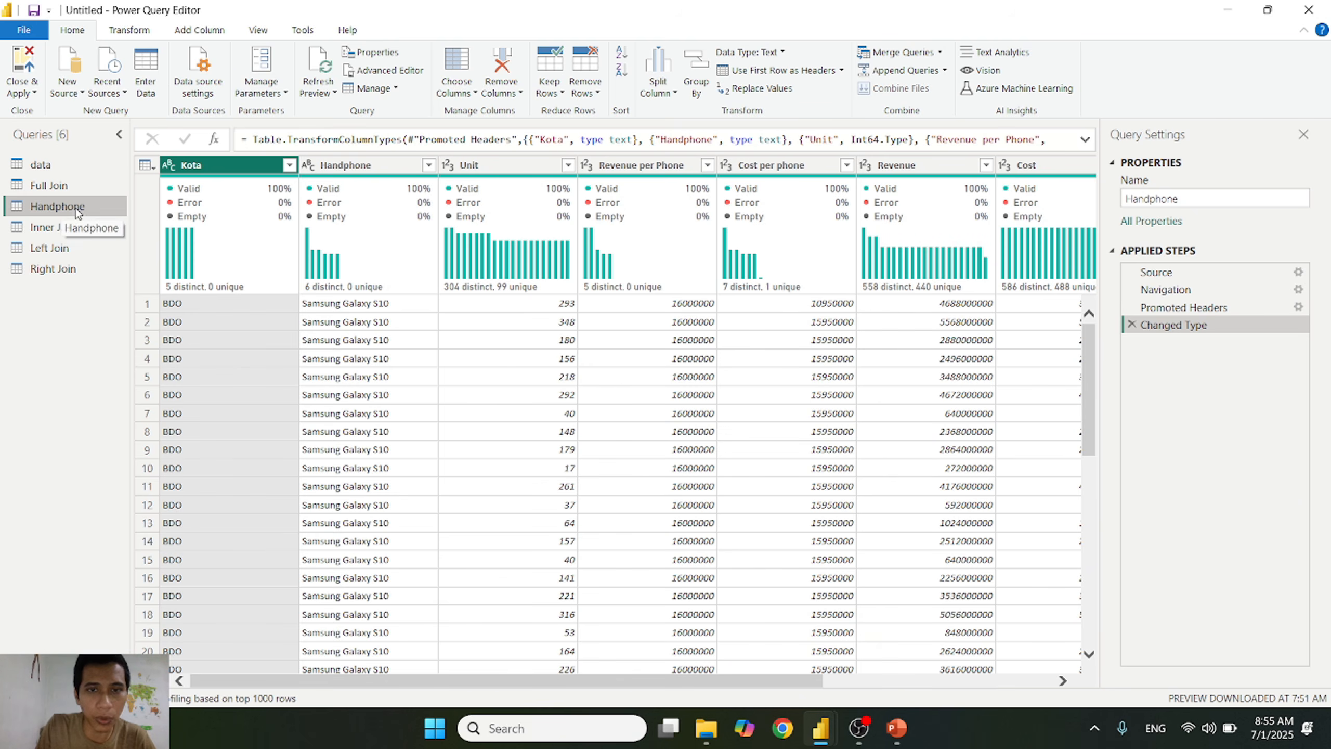
click(946, 70)
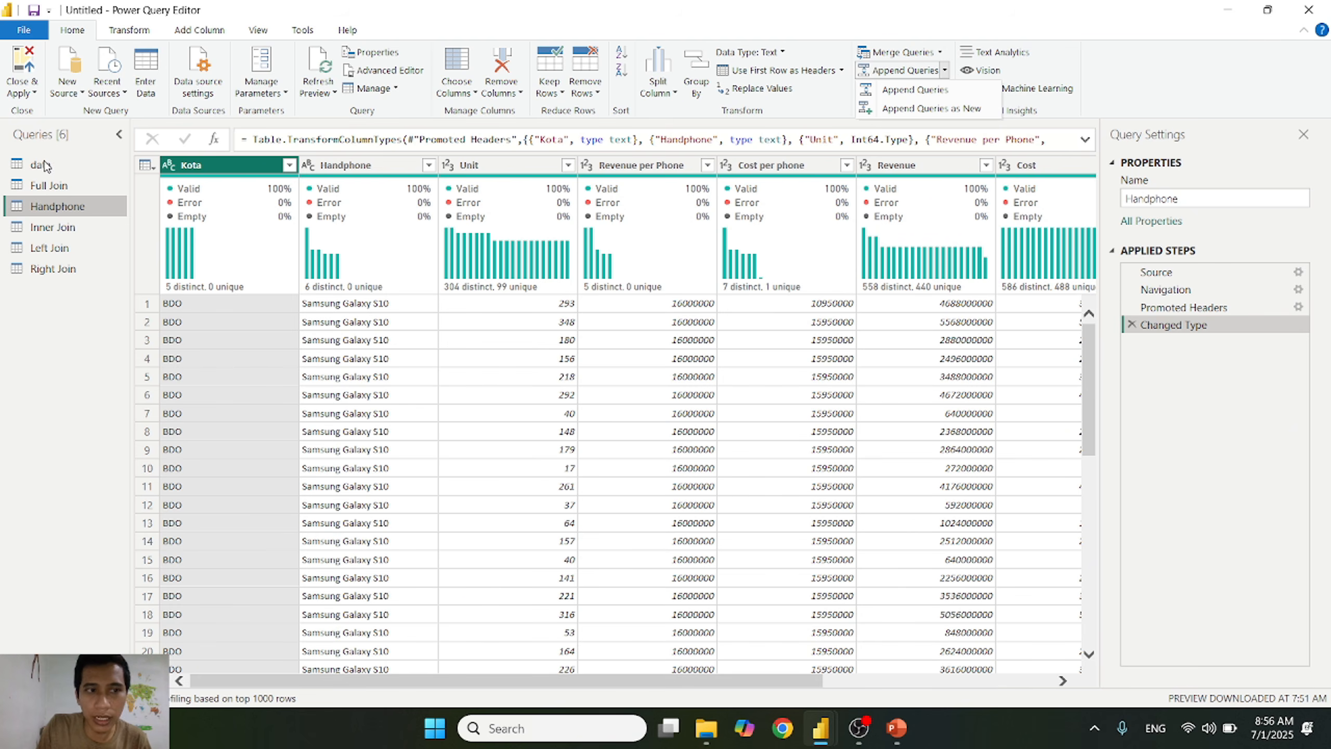
click(916, 89)
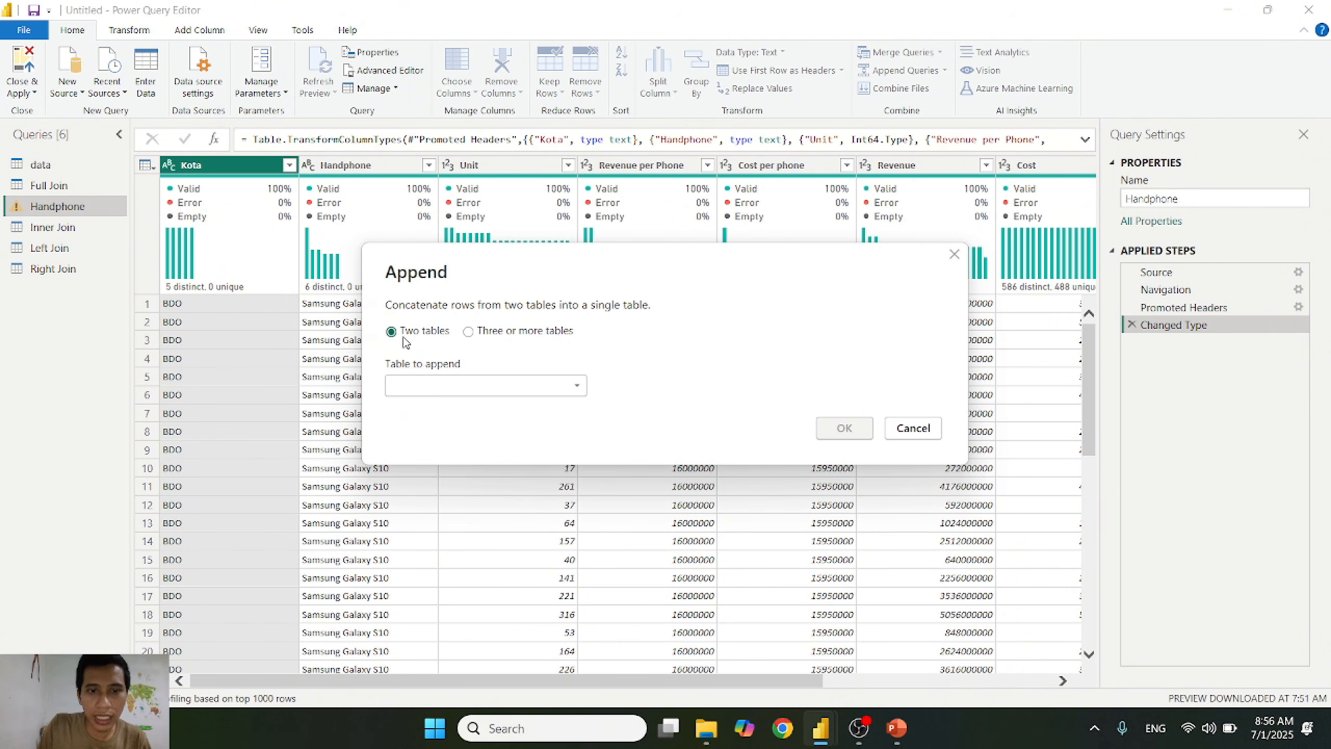
click(556, 391)
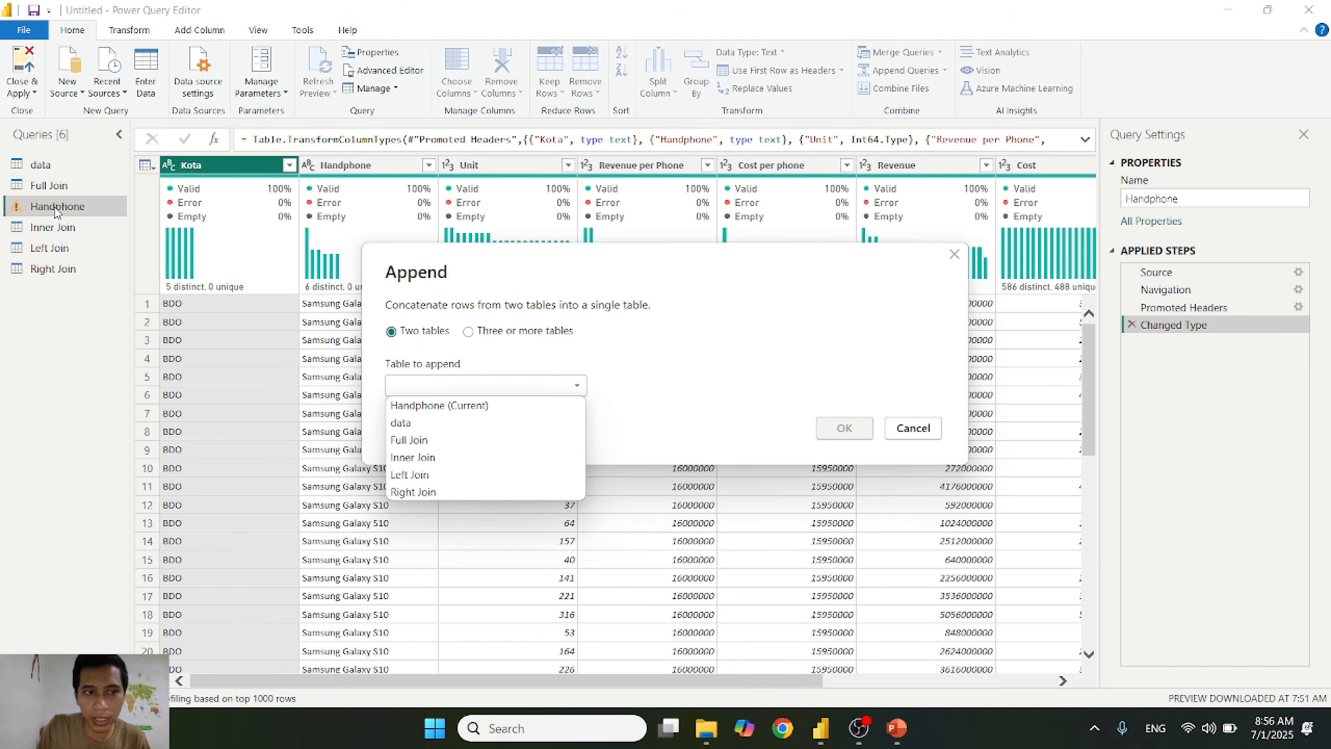
click(429, 424)
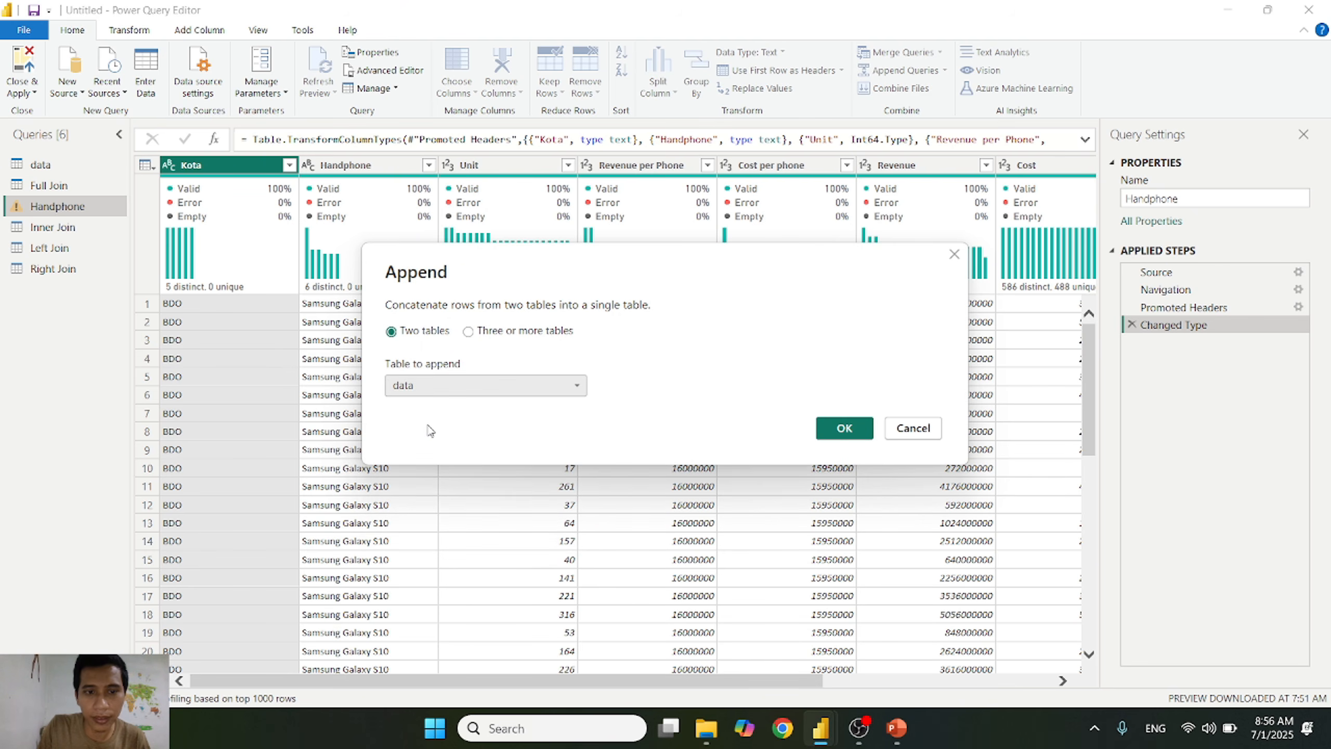
click(854, 431)
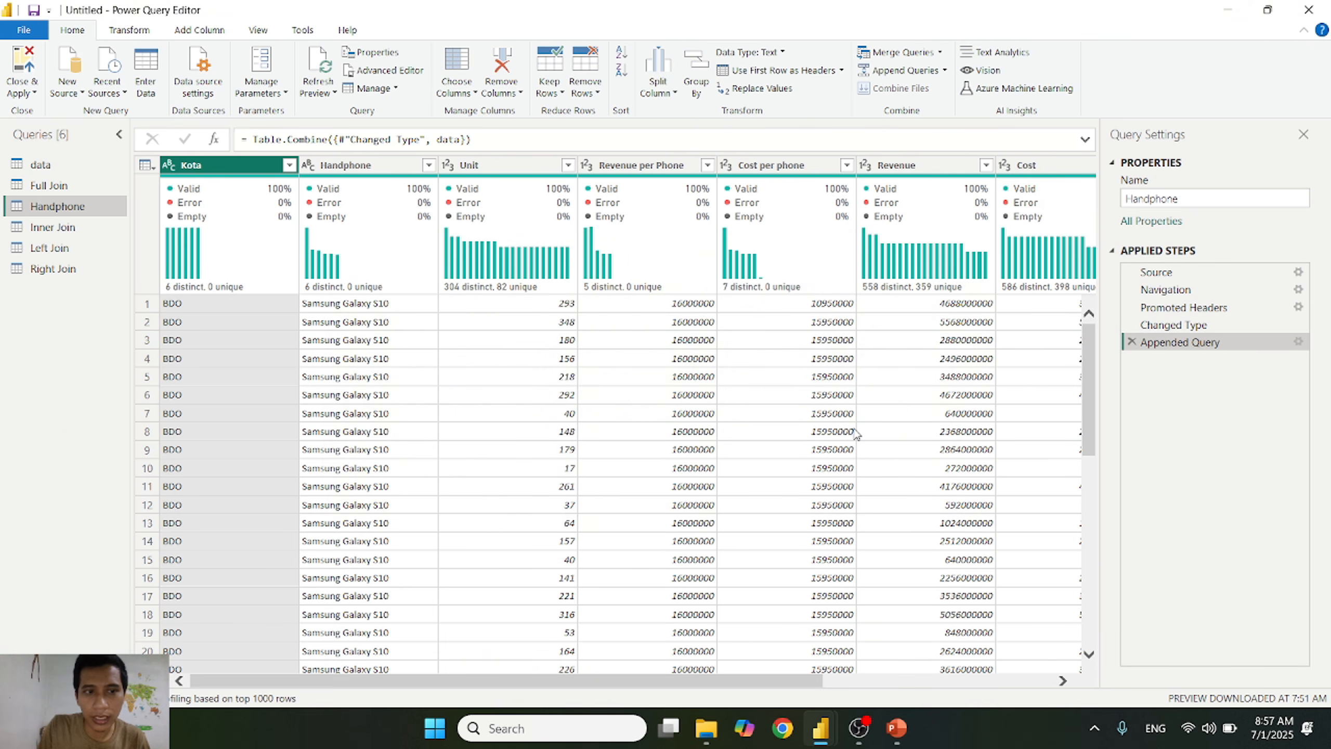
Step: Check the distinct Kota values in the appended Handphone query without applying a filter
mouse_move(168, 292)
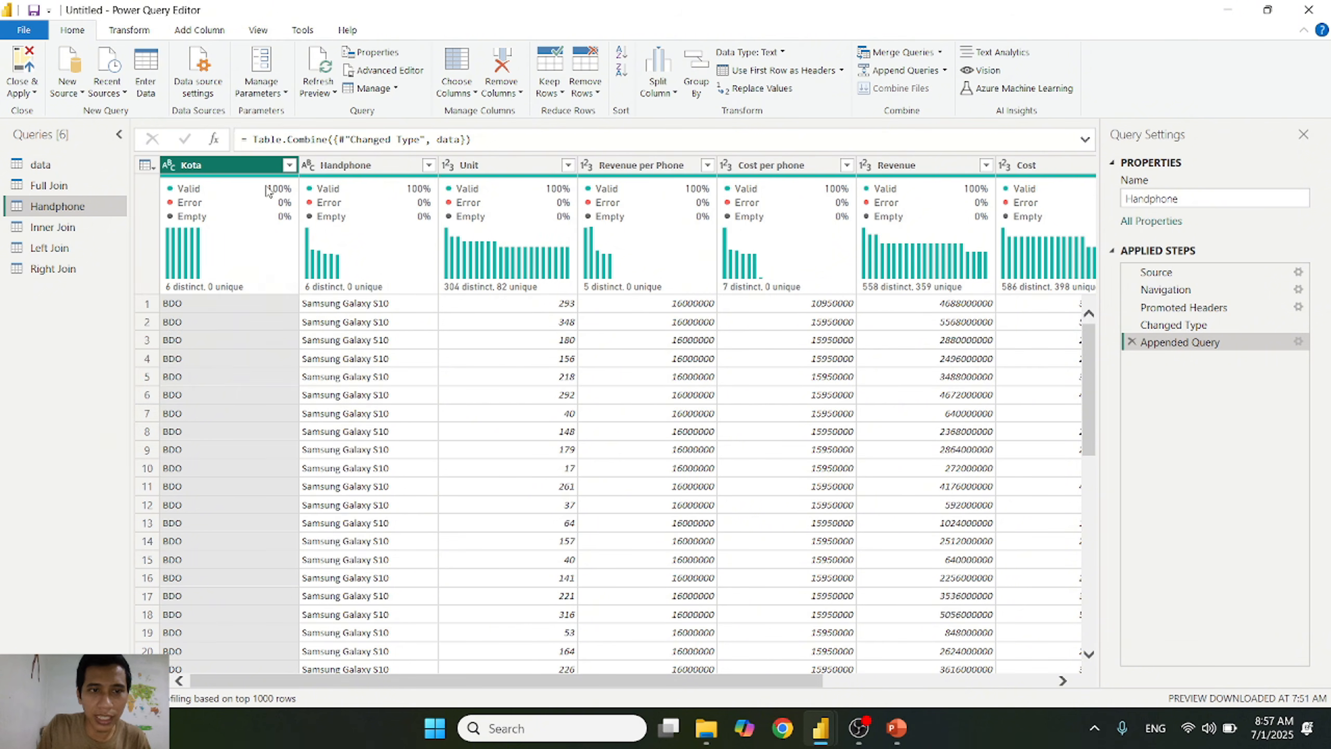
click(289, 165)
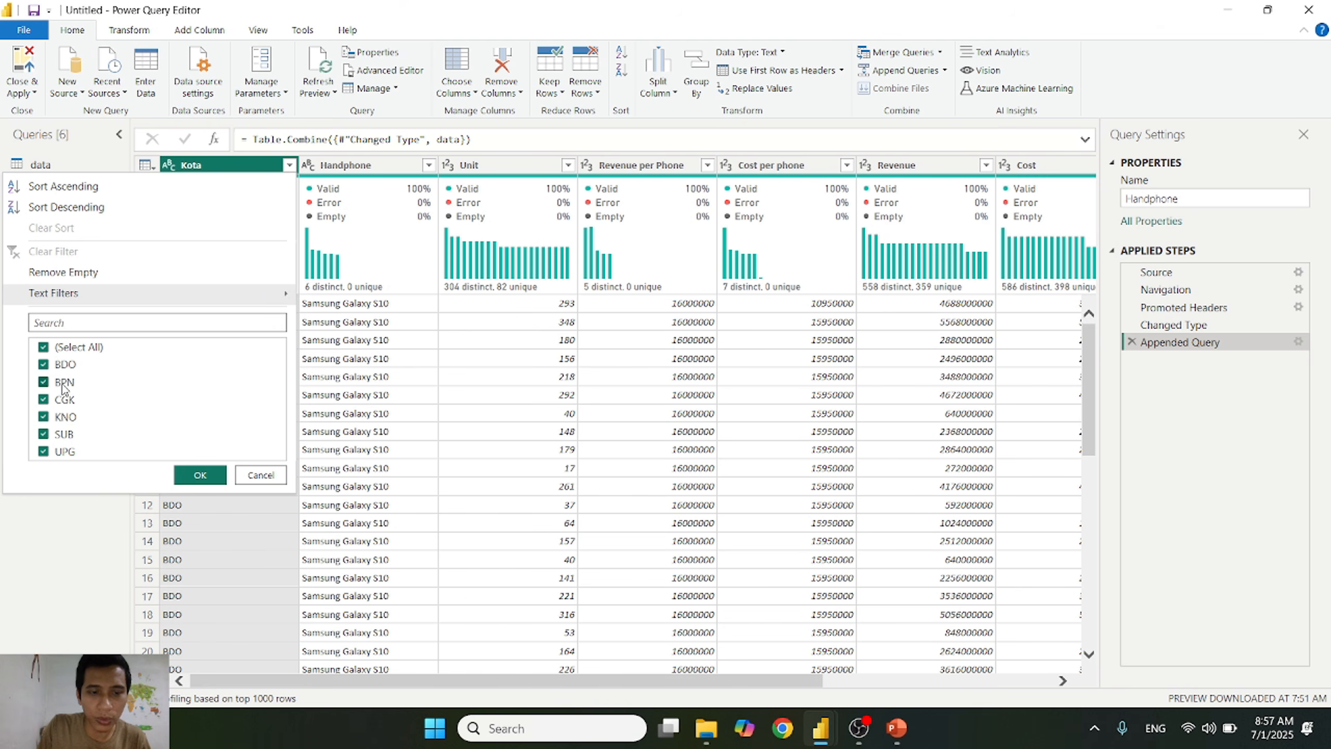
click(945, 70)
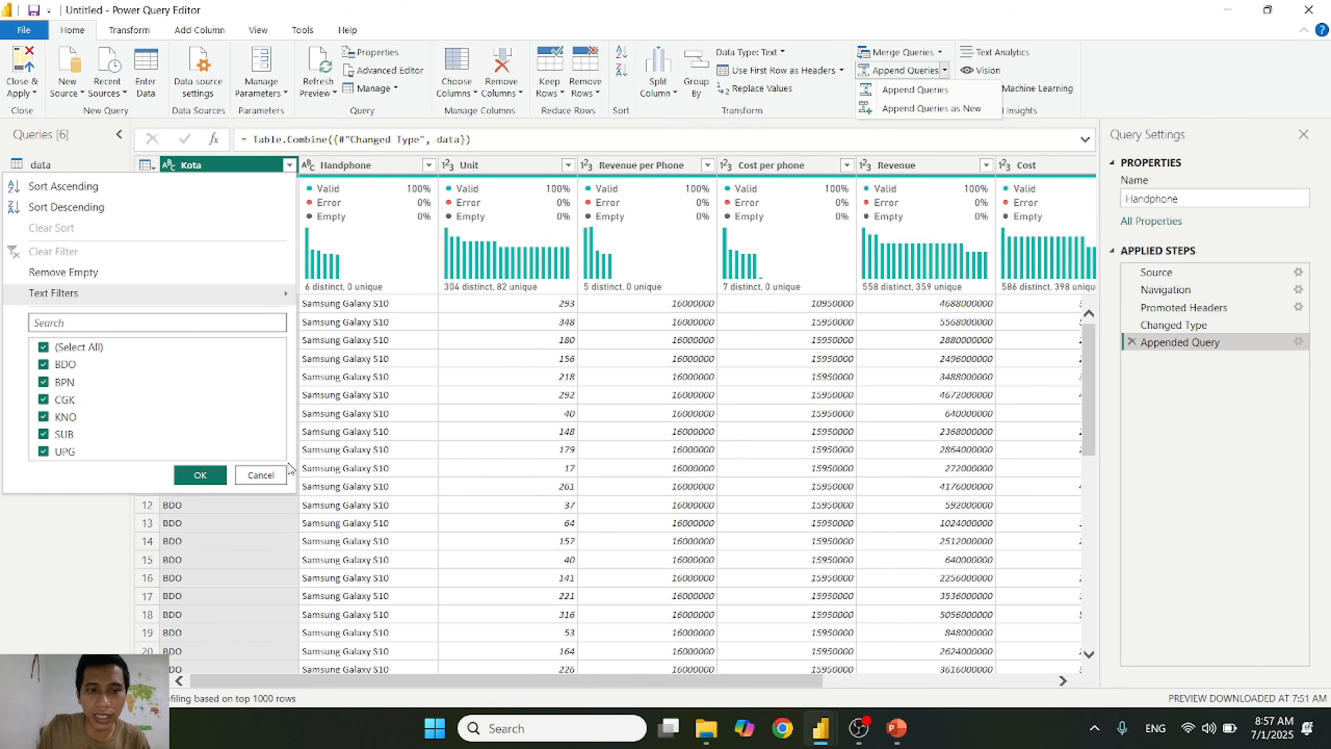
click(262, 478)
click(265, 477)
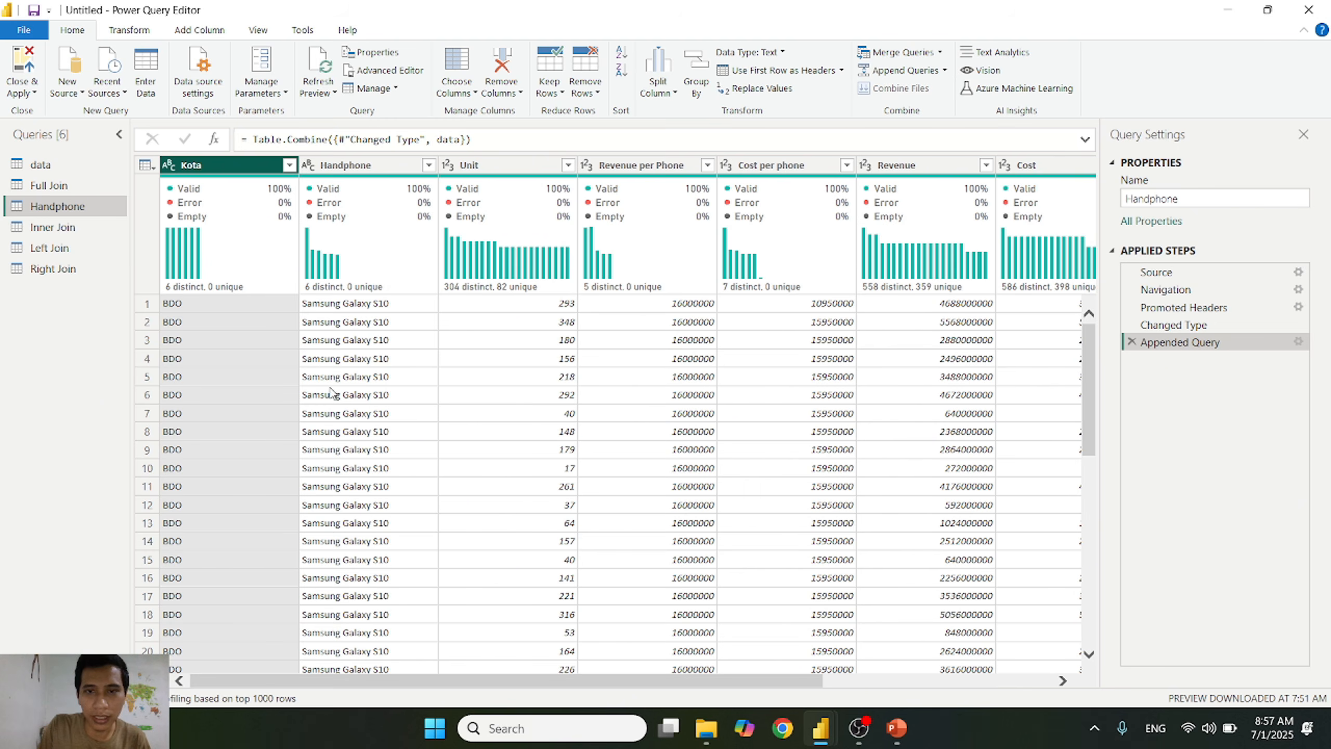
Step: Remove the Appended Query step from the Handphone query
click(945, 70)
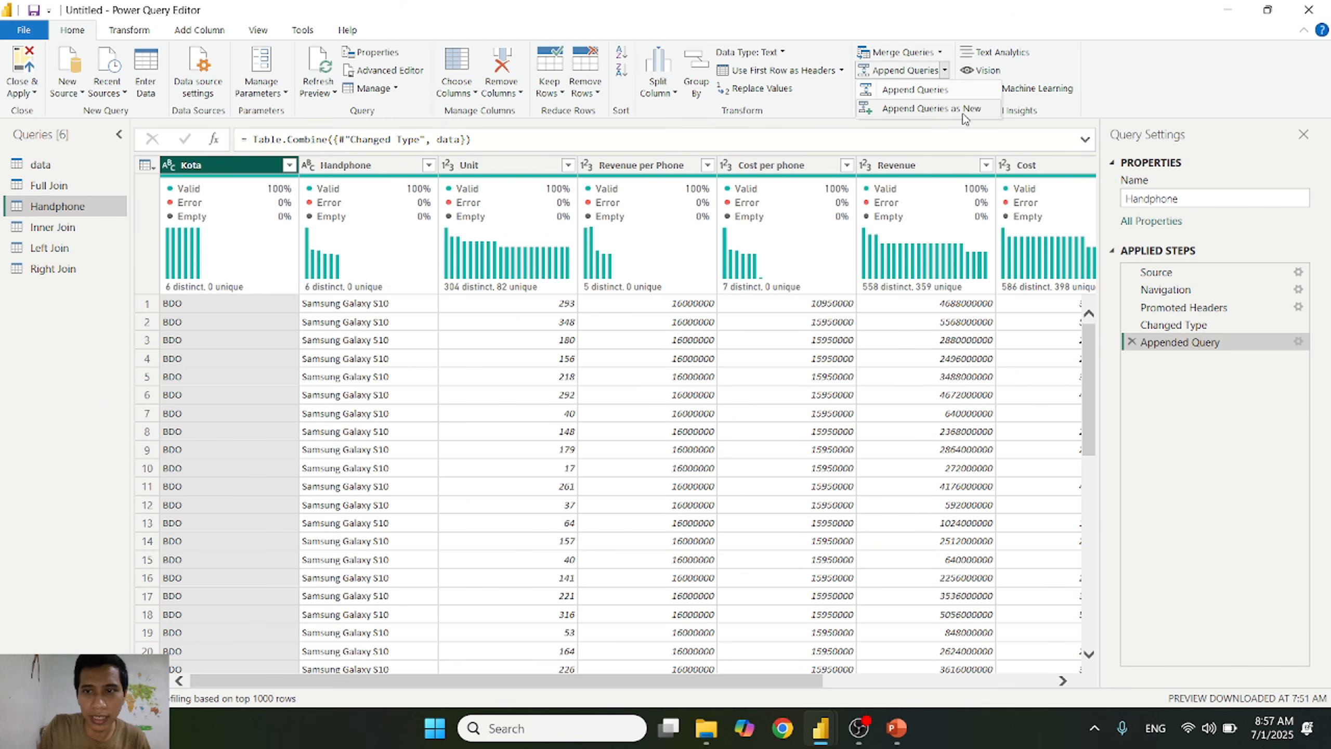
click(1258, 437)
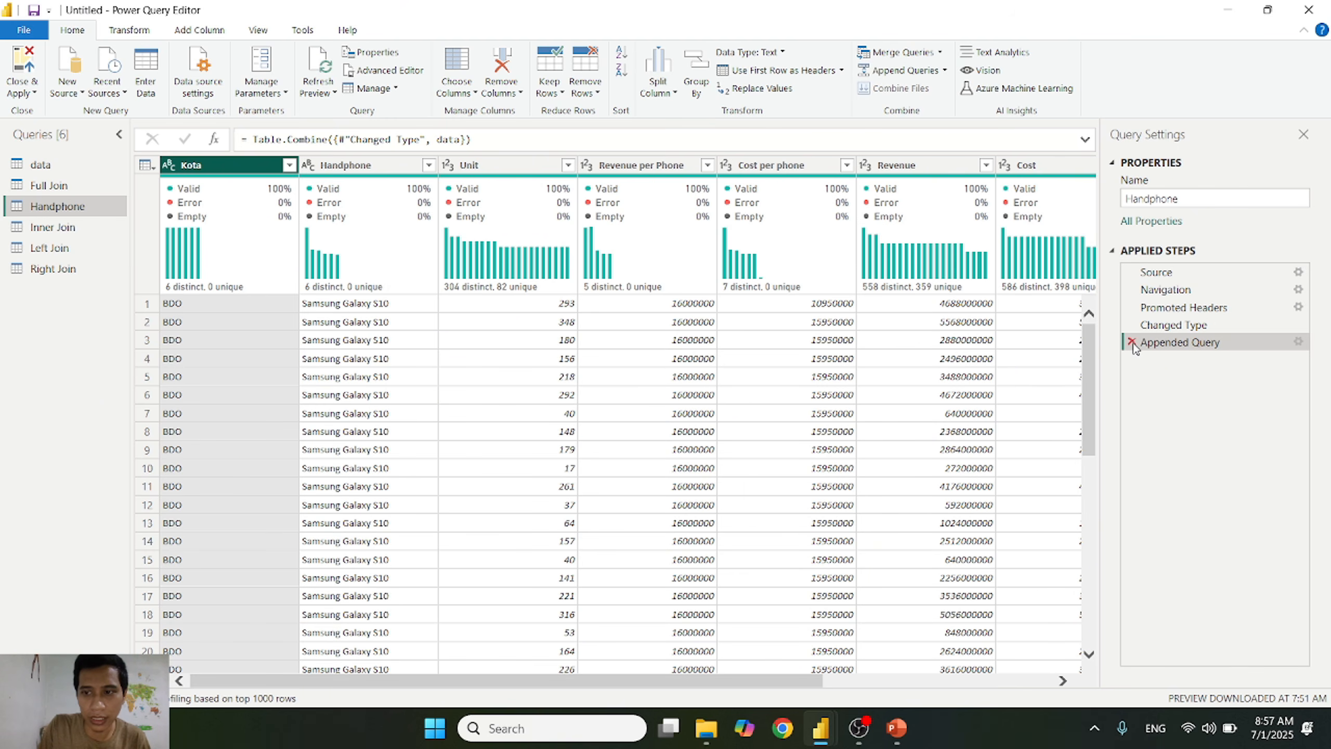
click(1132, 344)
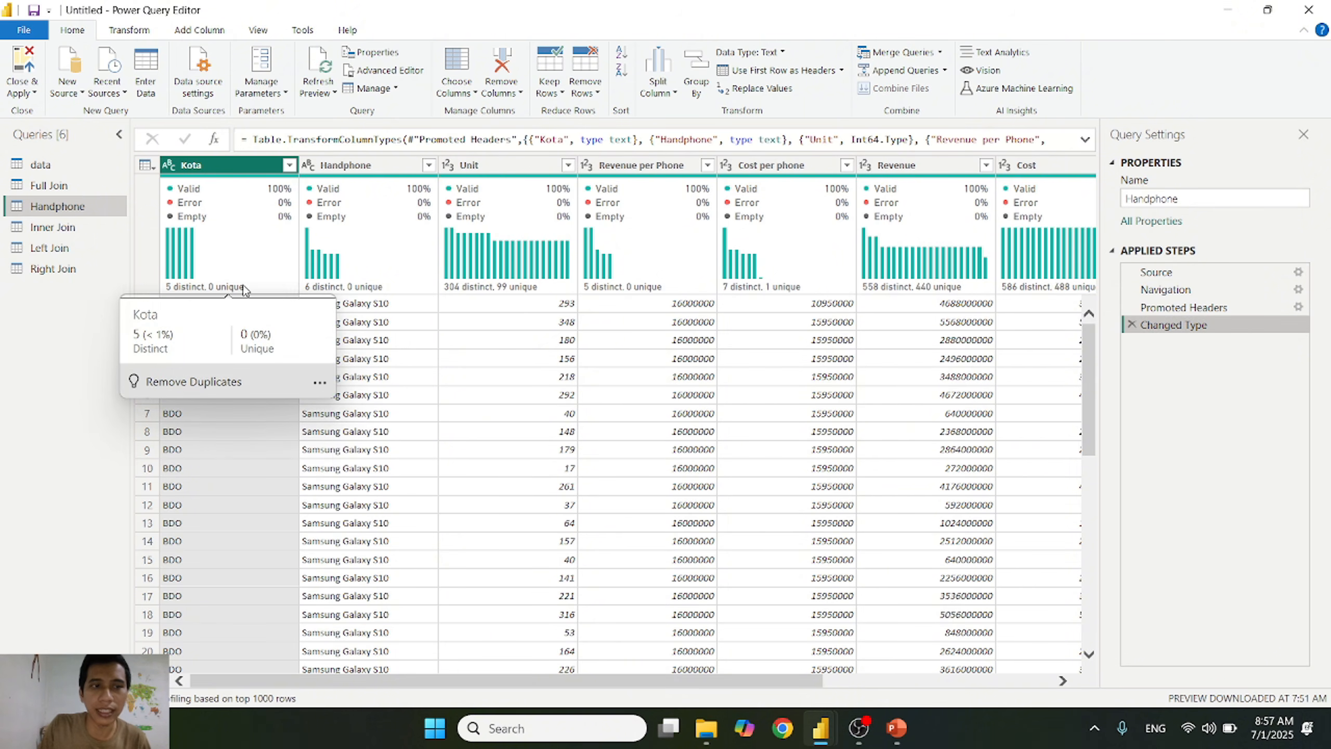
Step: Append the Handphone and data tables as a new query, with Handphone first and data second
mouse_move(244, 287)
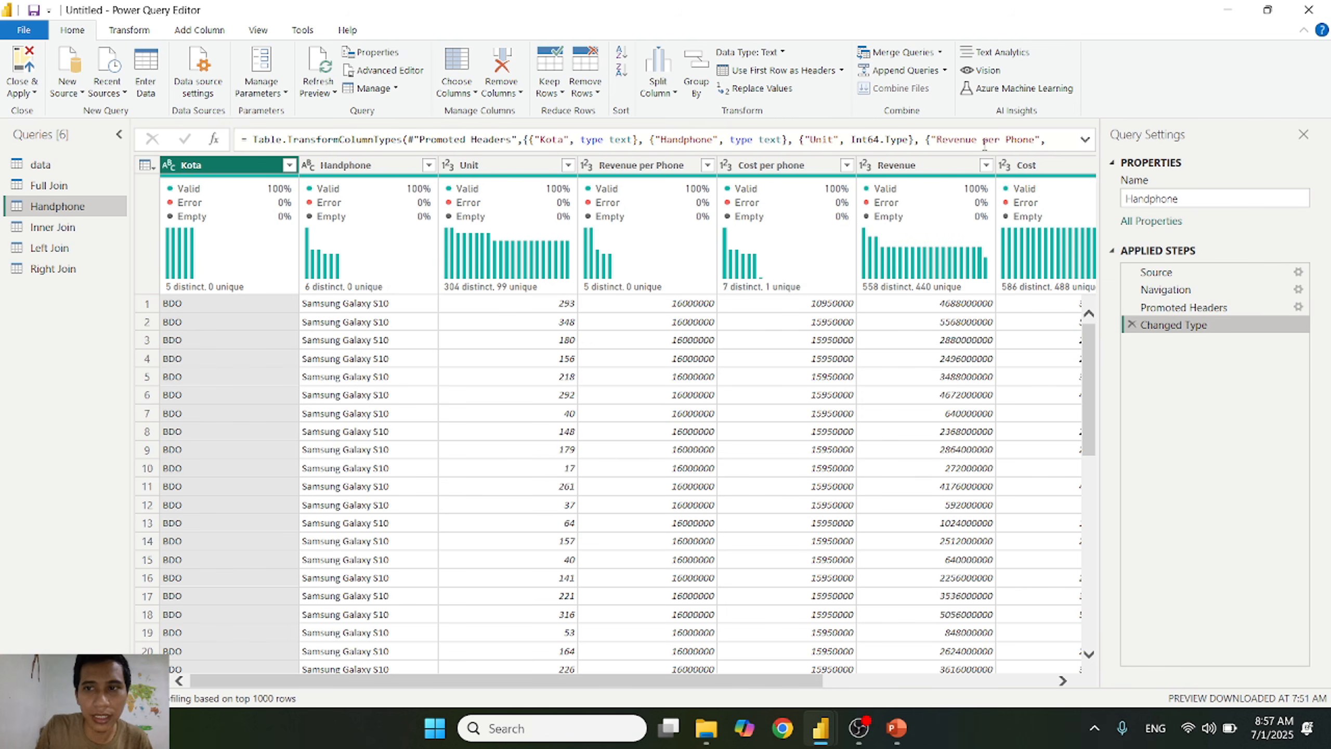
click(945, 70)
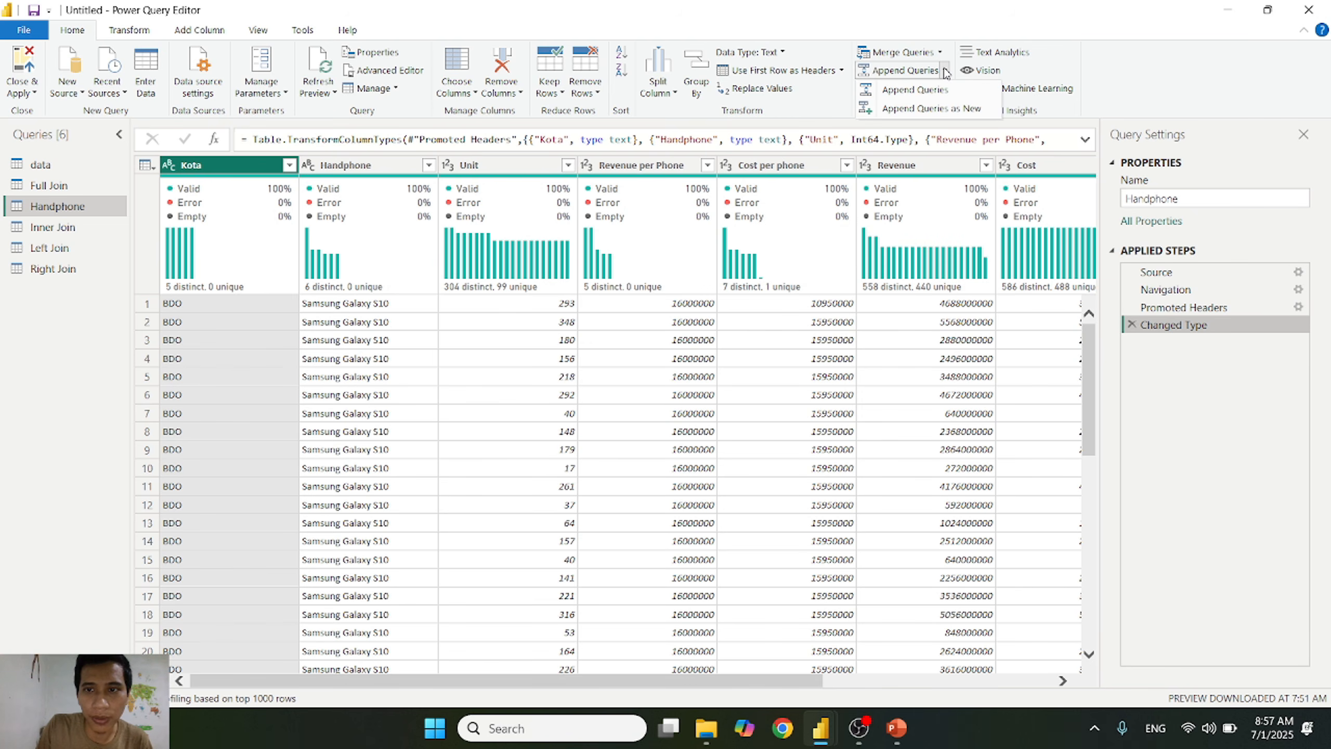
click(938, 109)
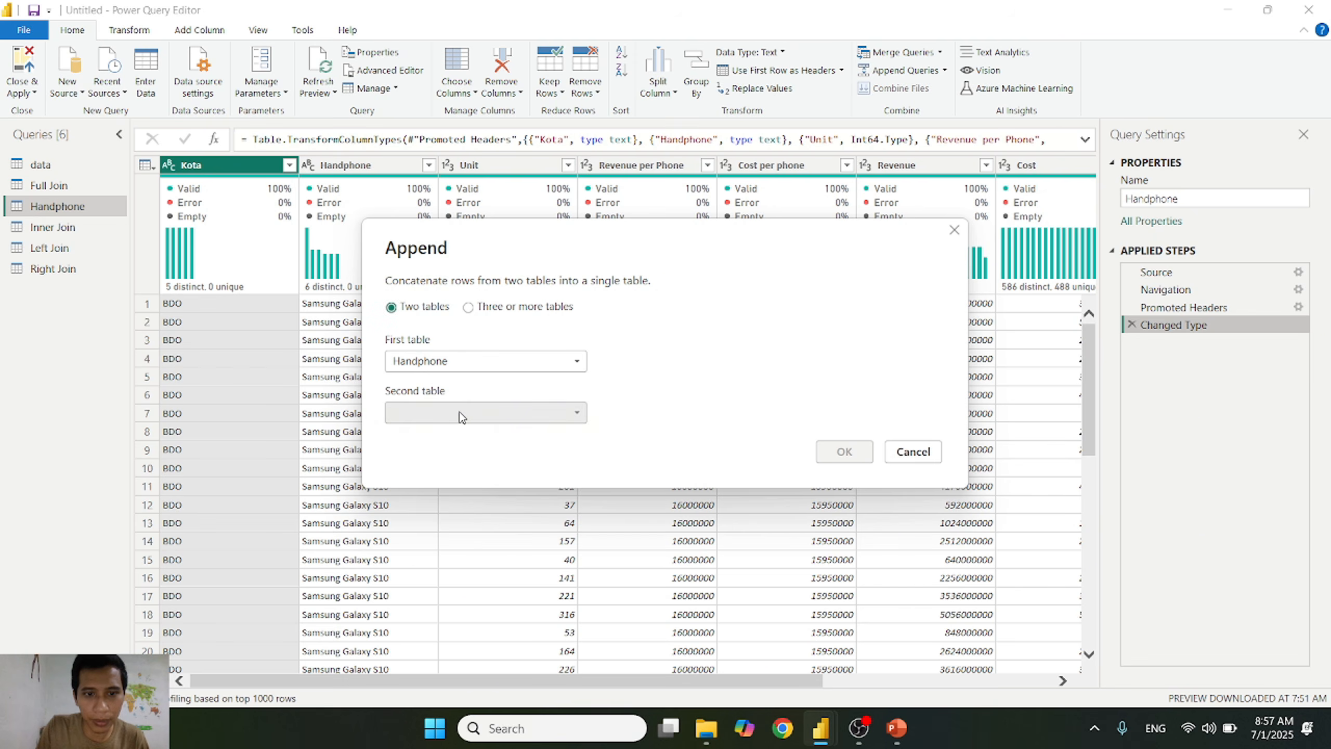
click(475, 414)
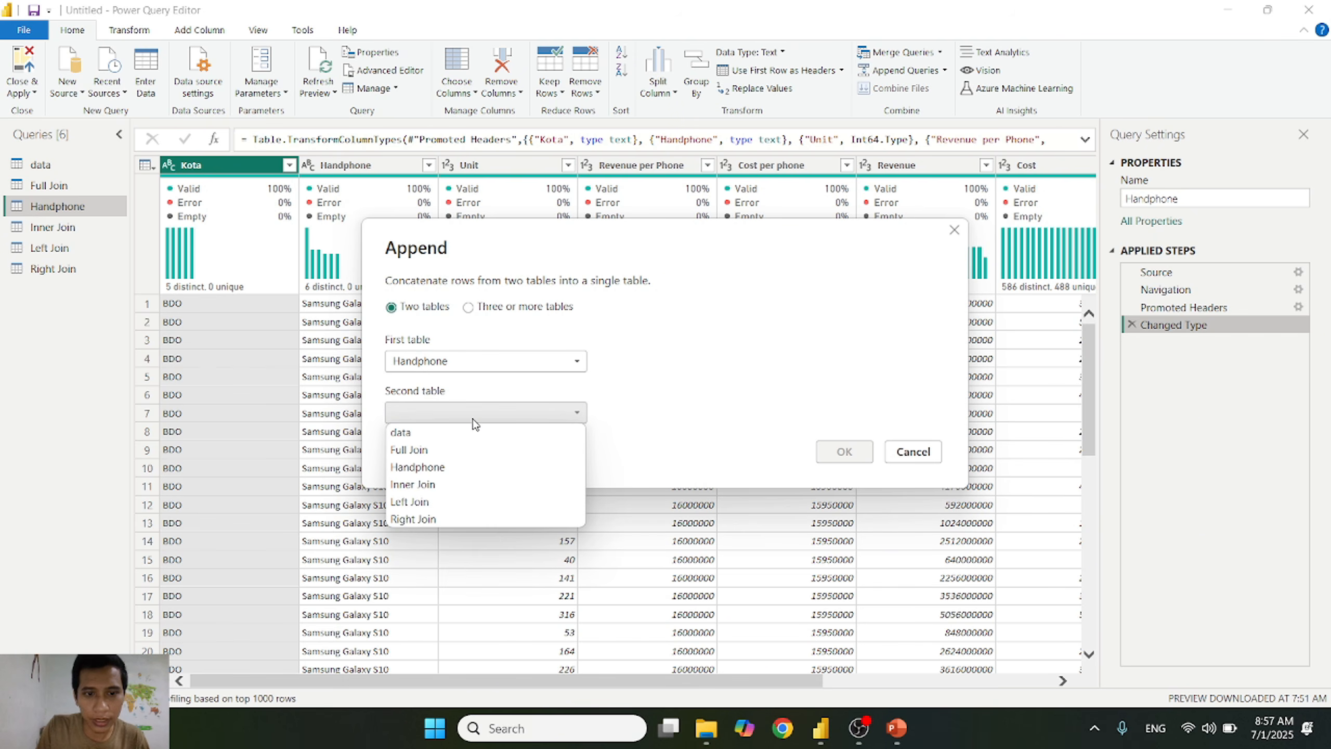
click(446, 433)
click(843, 454)
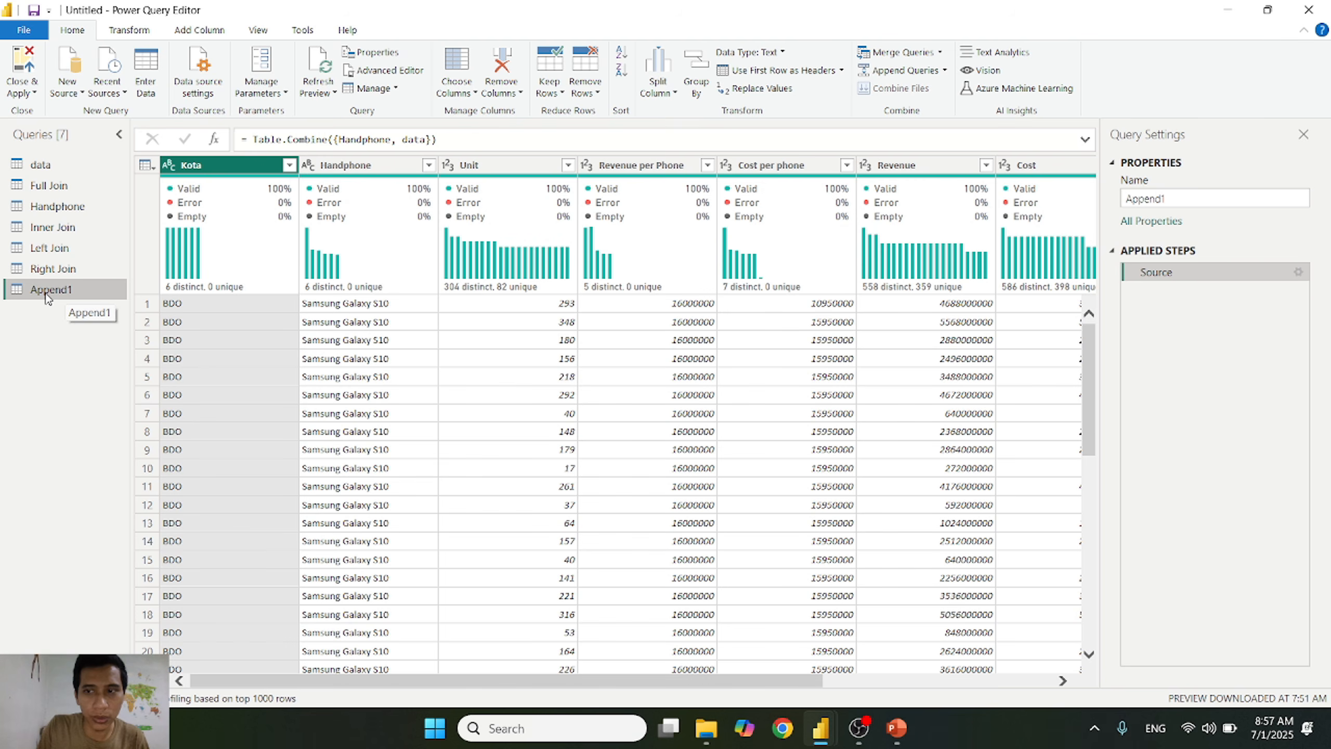
click(1223, 199)
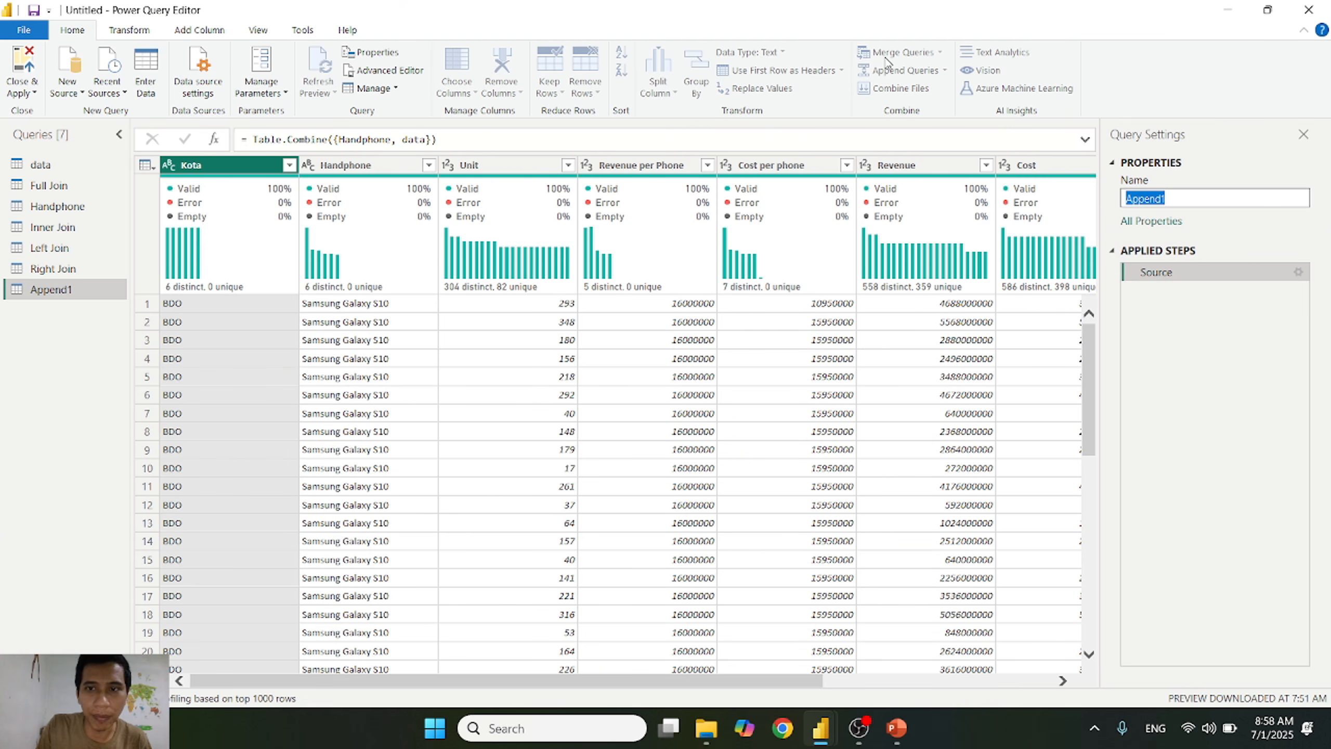
click(1217, 343)
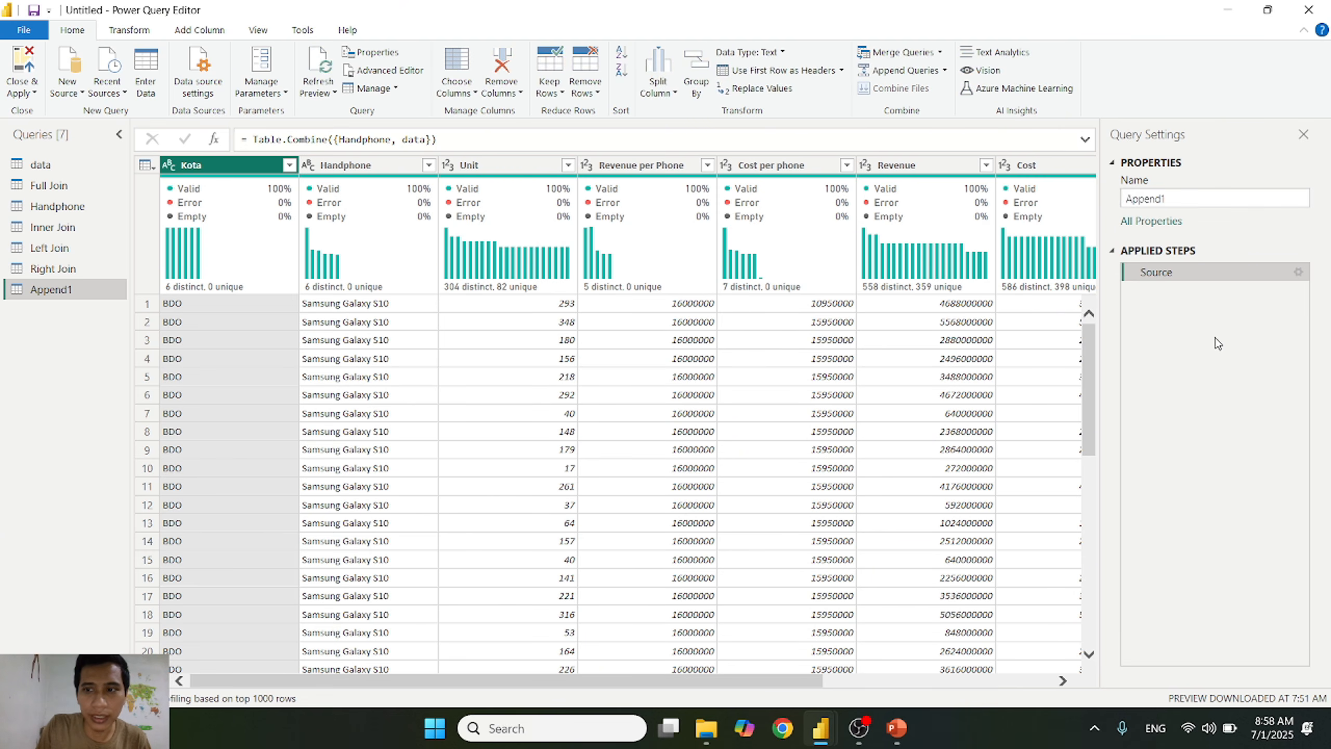
click(944, 70)
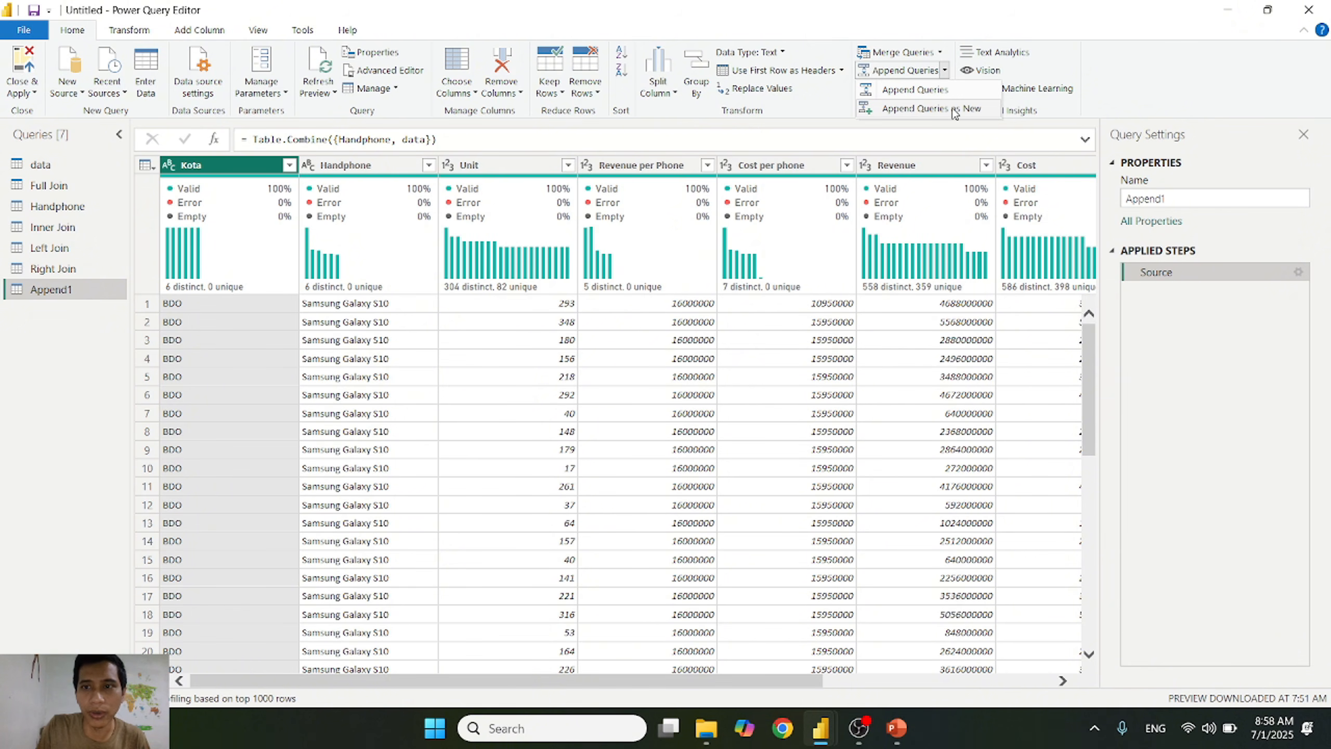
click(1241, 403)
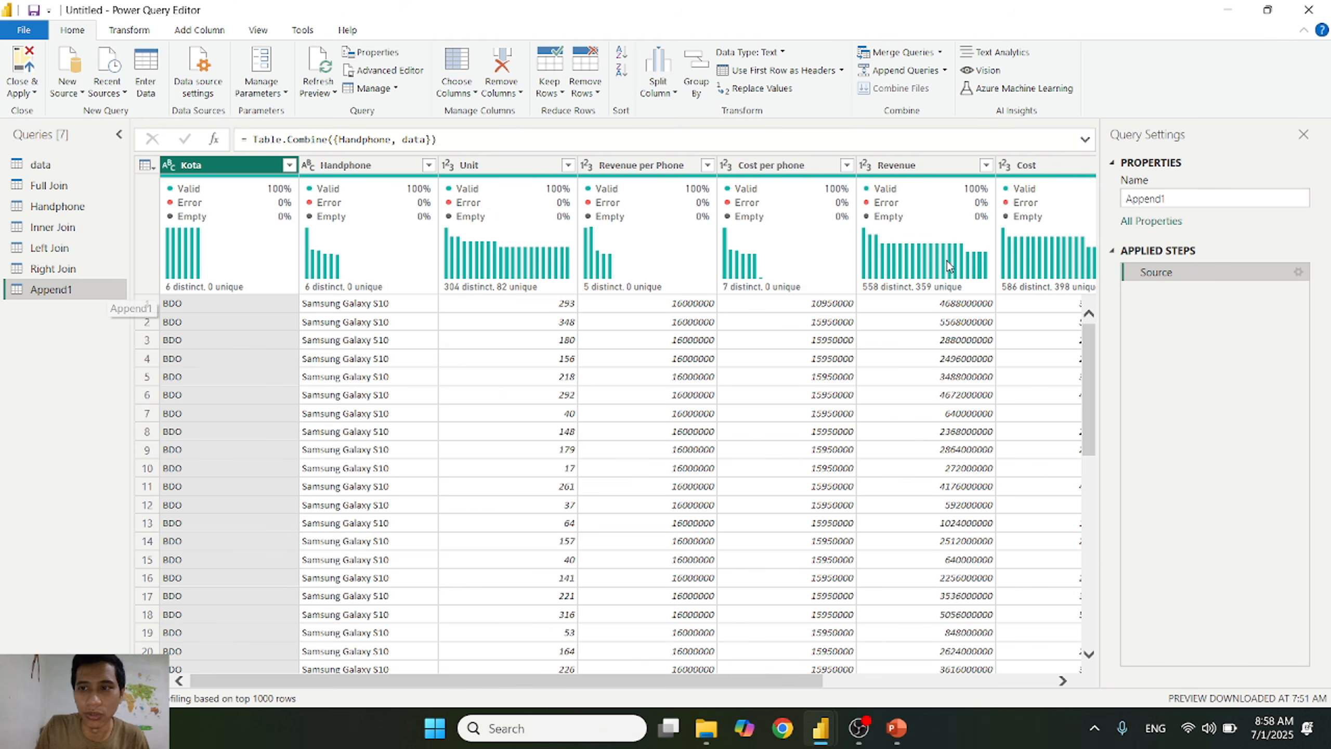
Step: Delete the Append1 query and confirm the deletion
right_click(70, 289)
click(151, 341)
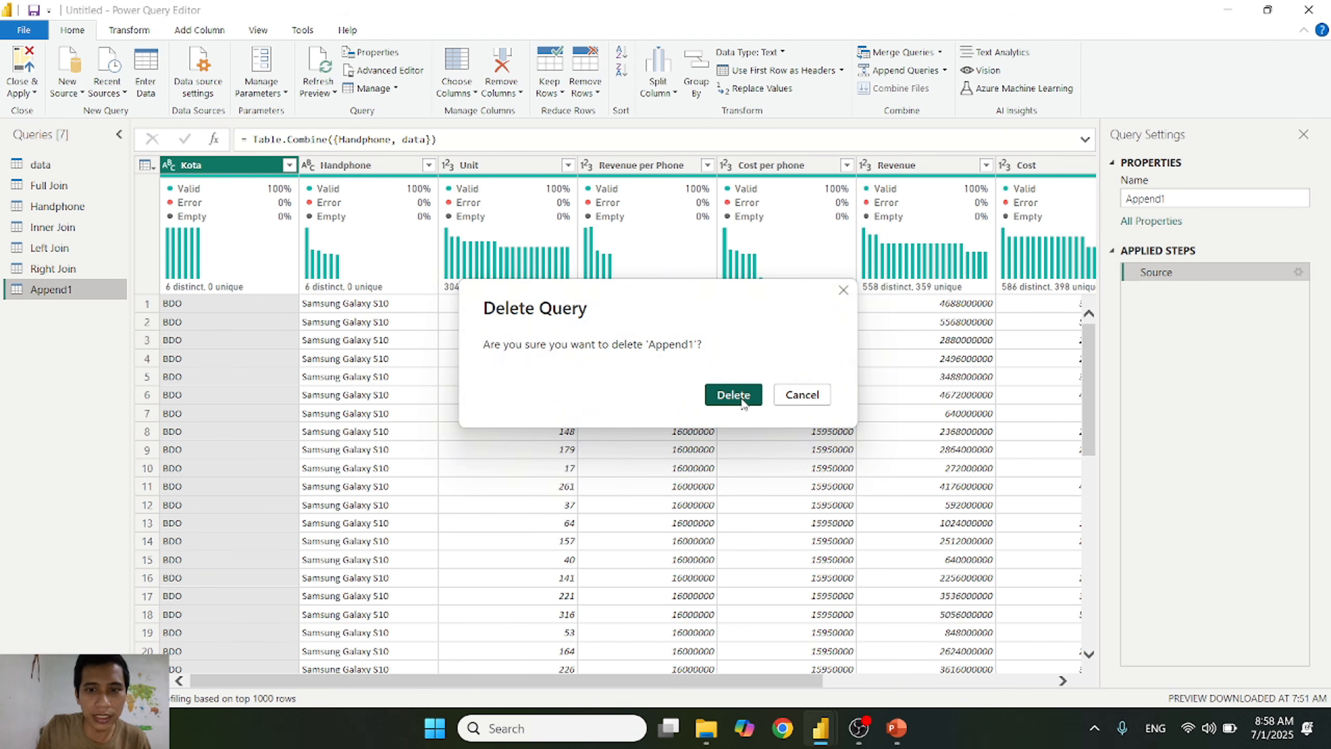
click(759, 403)
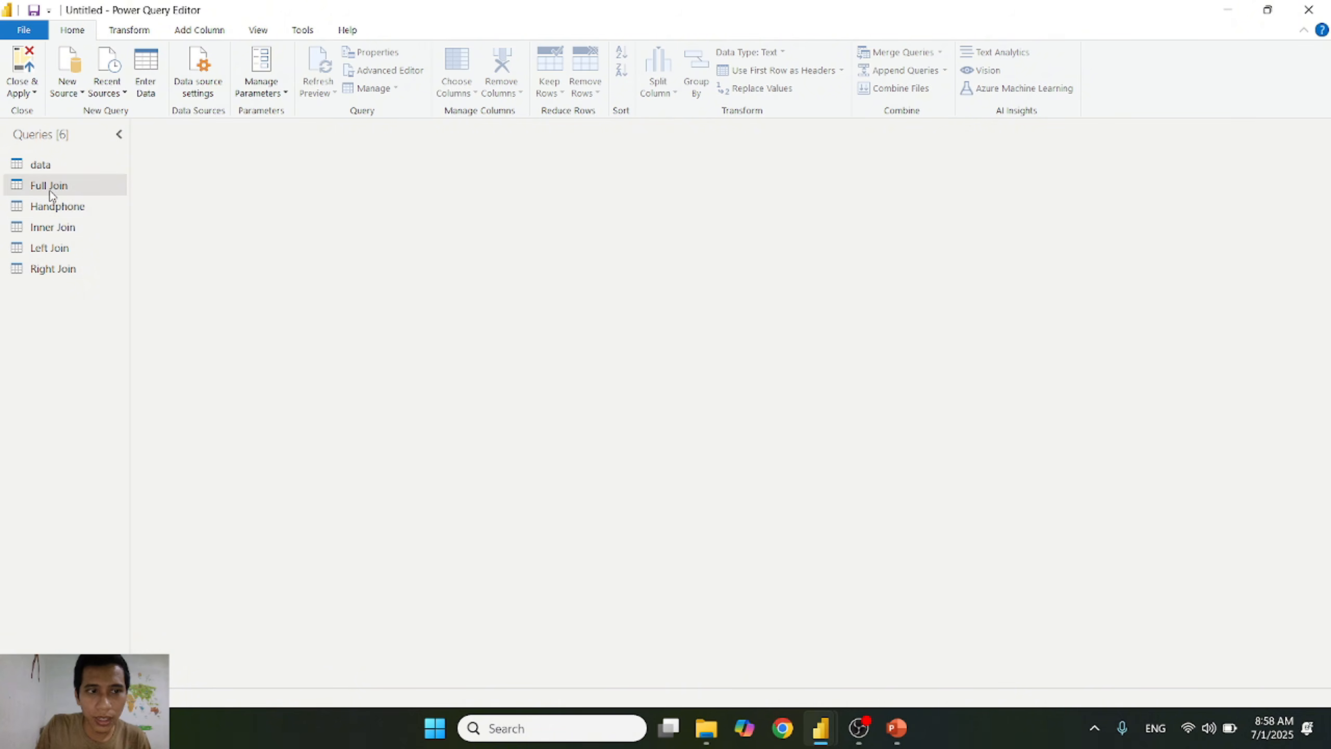
Step: Append the data table directly into the Handphone query using the Two tables option
click(55, 207)
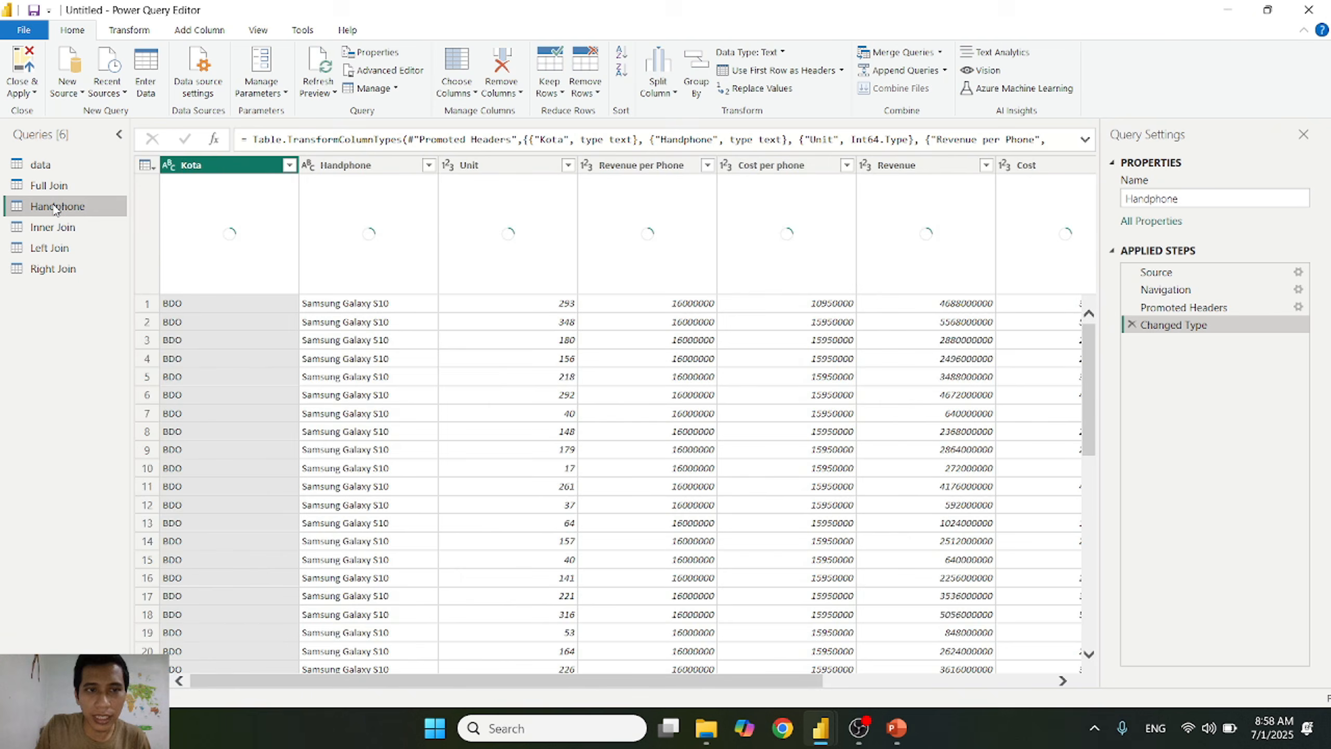
click(946, 77)
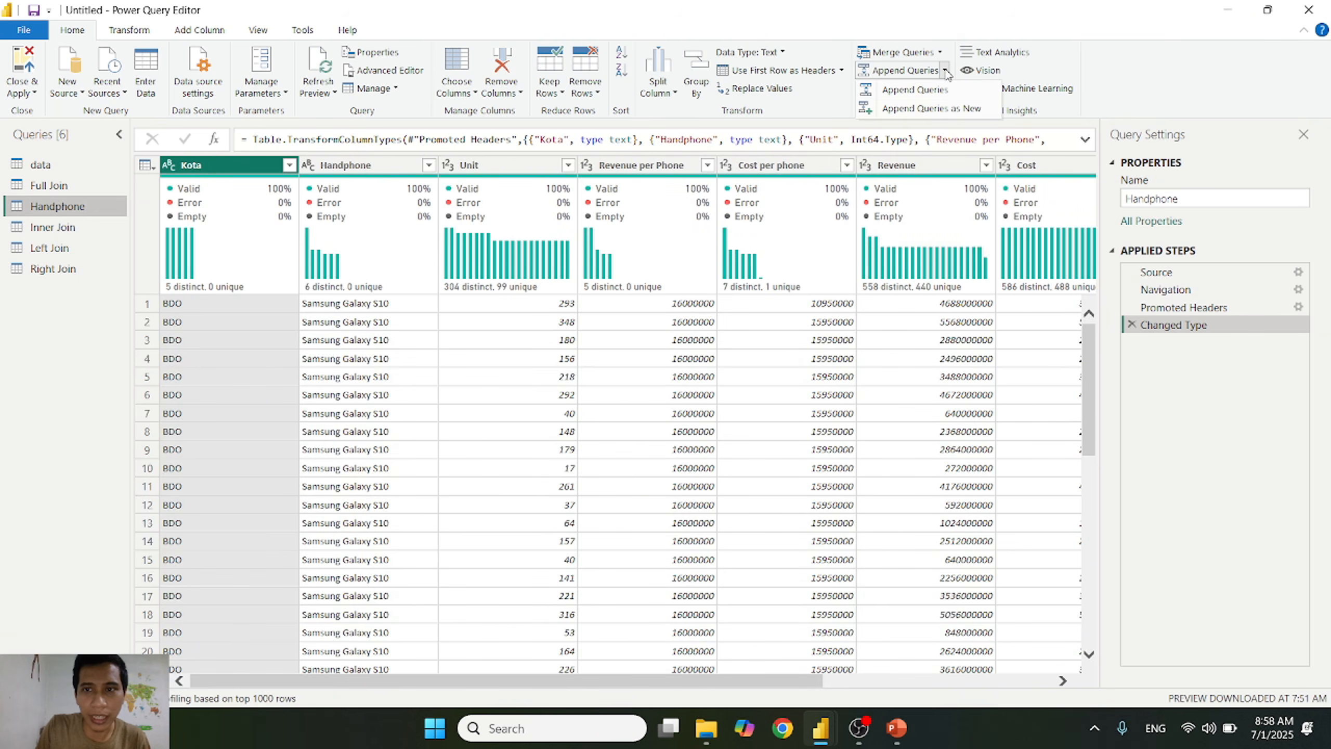
click(936, 104)
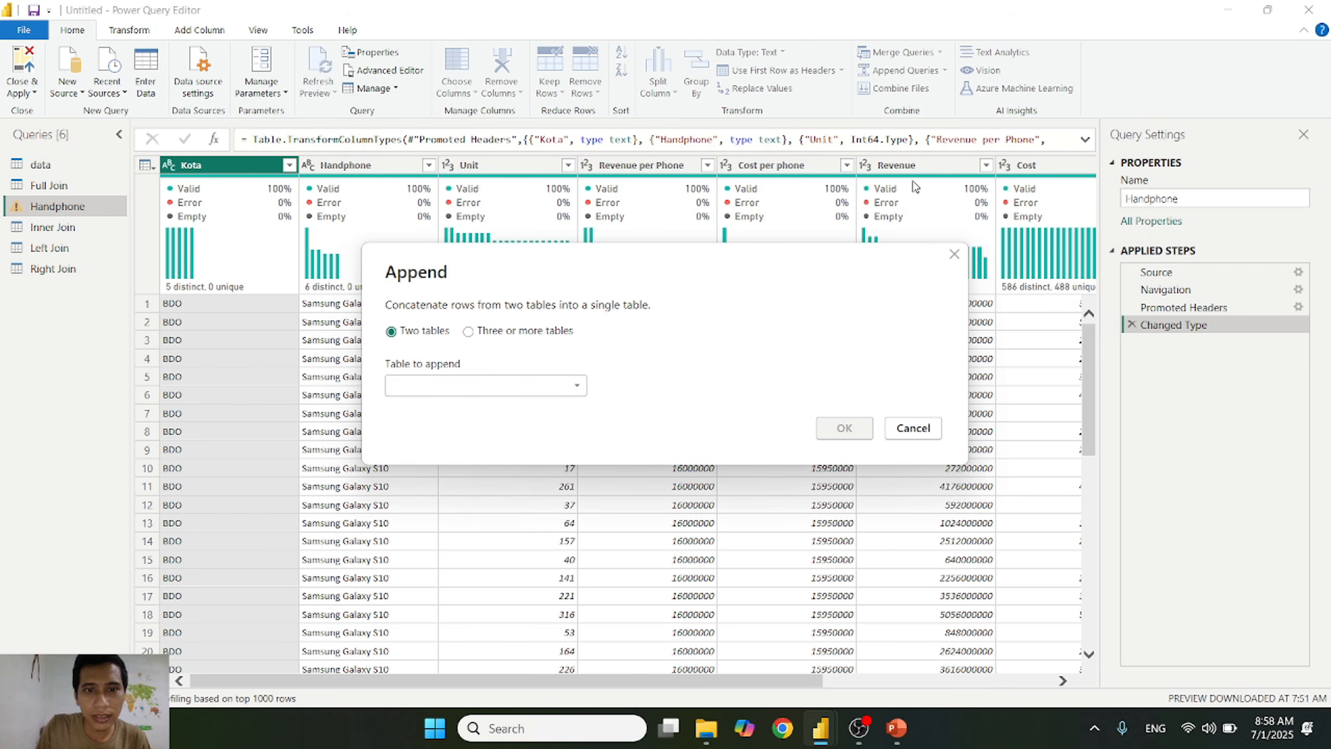
click(483, 385)
click(449, 427)
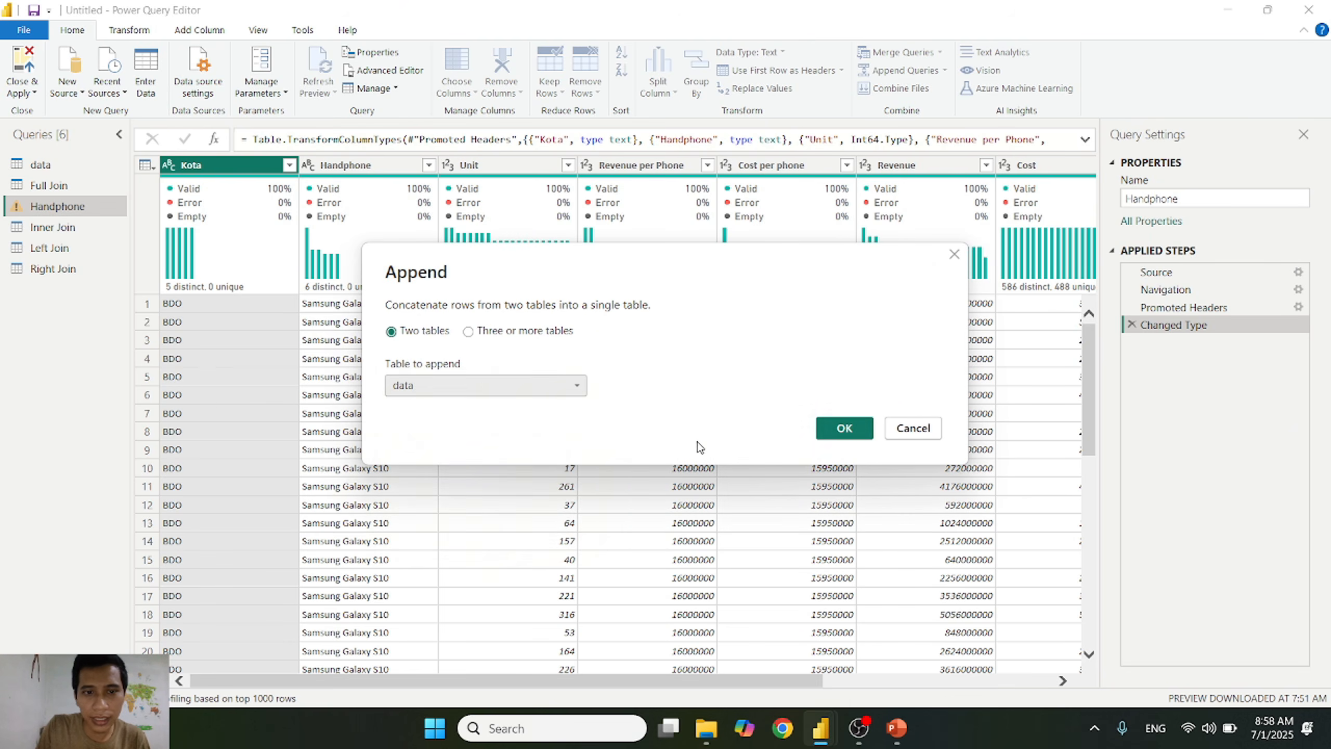
click(845, 428)
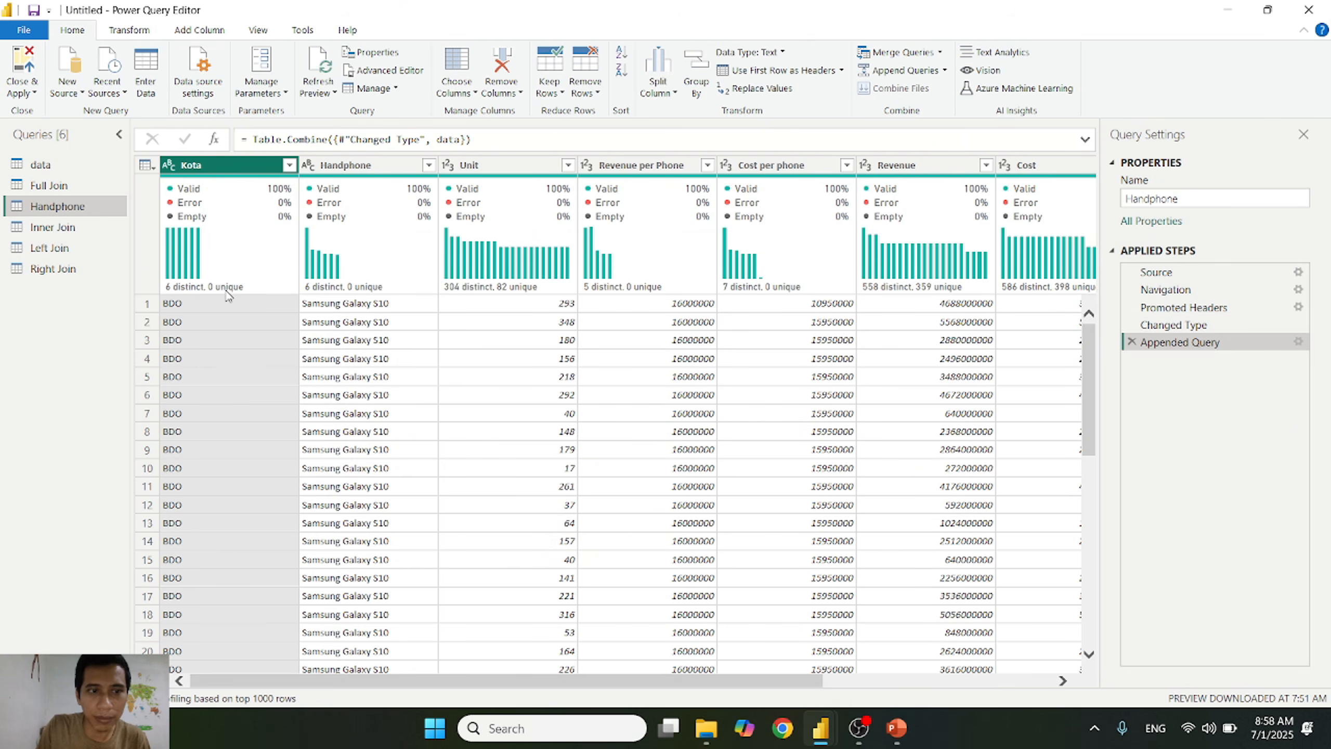
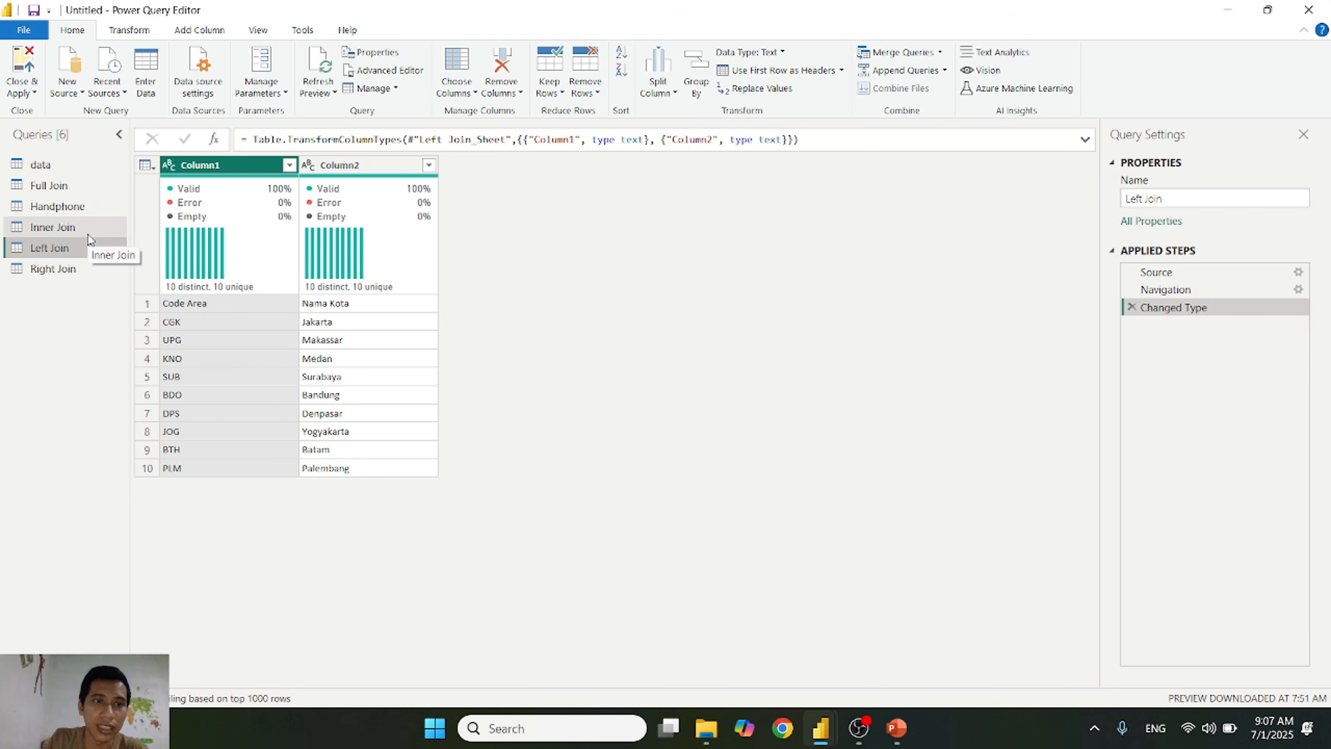
Step: Promote the first row of the Left Join query to column headers
click(289, 166)
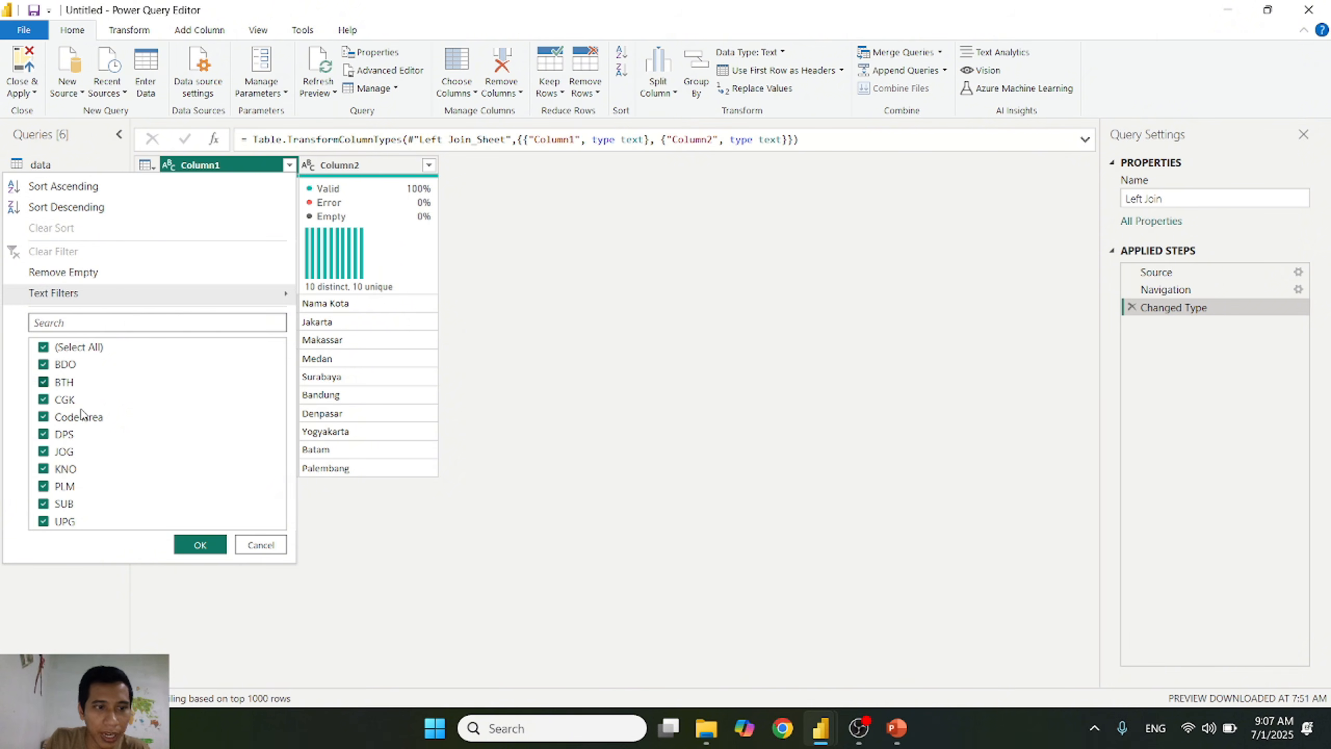
click(258, 545)
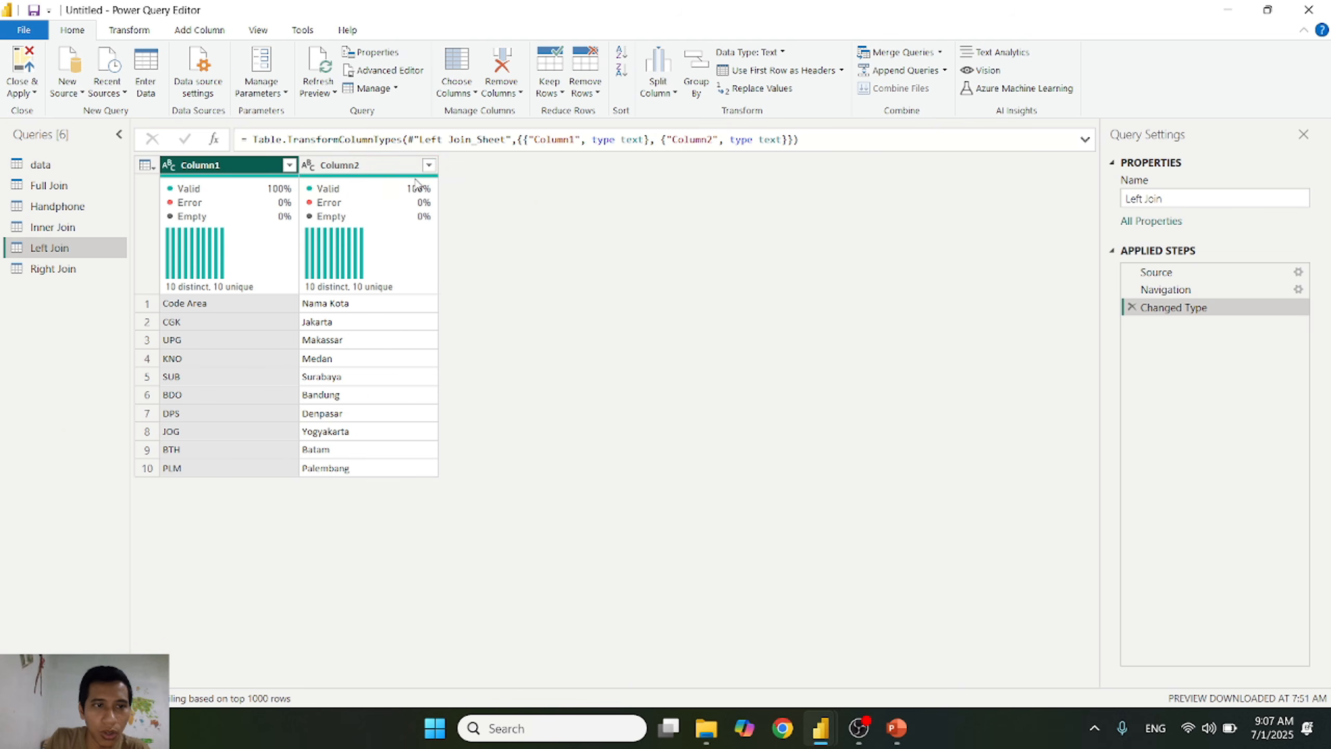
click(145, 165)
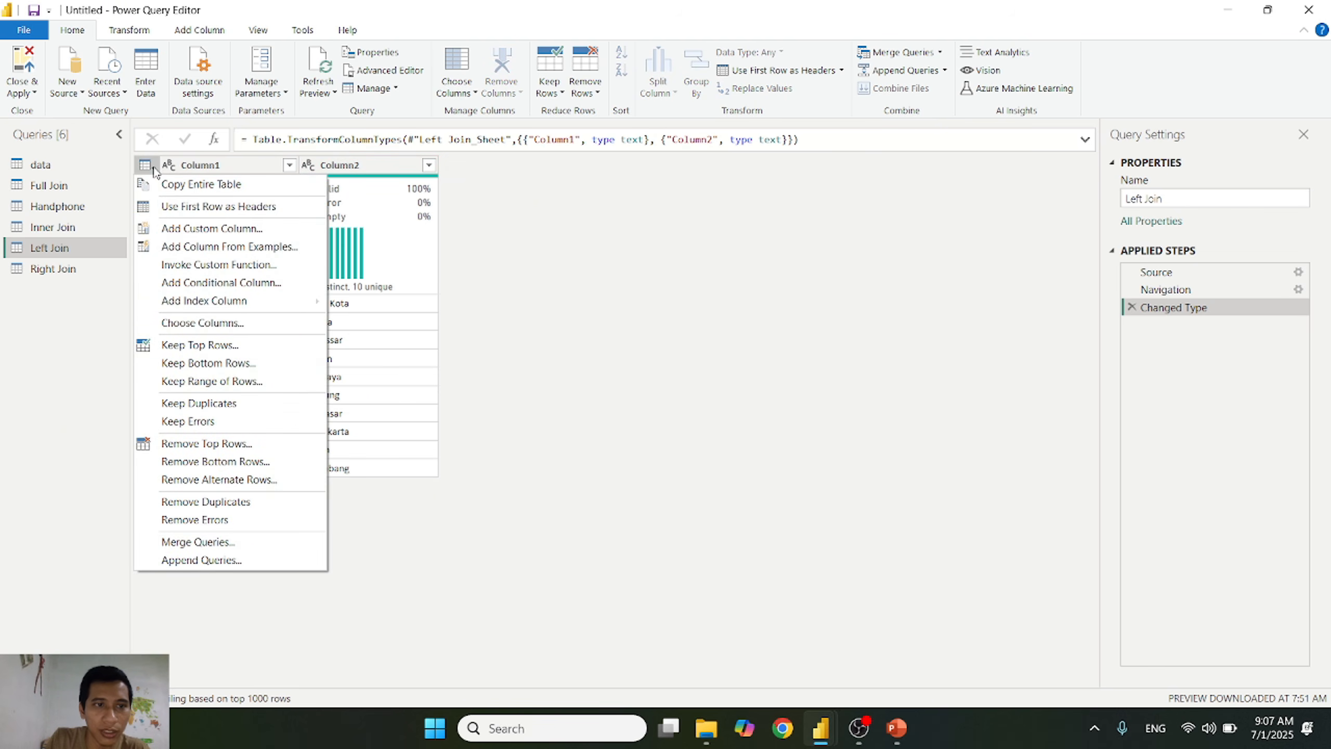
click(229, 207)
click(228, 166)
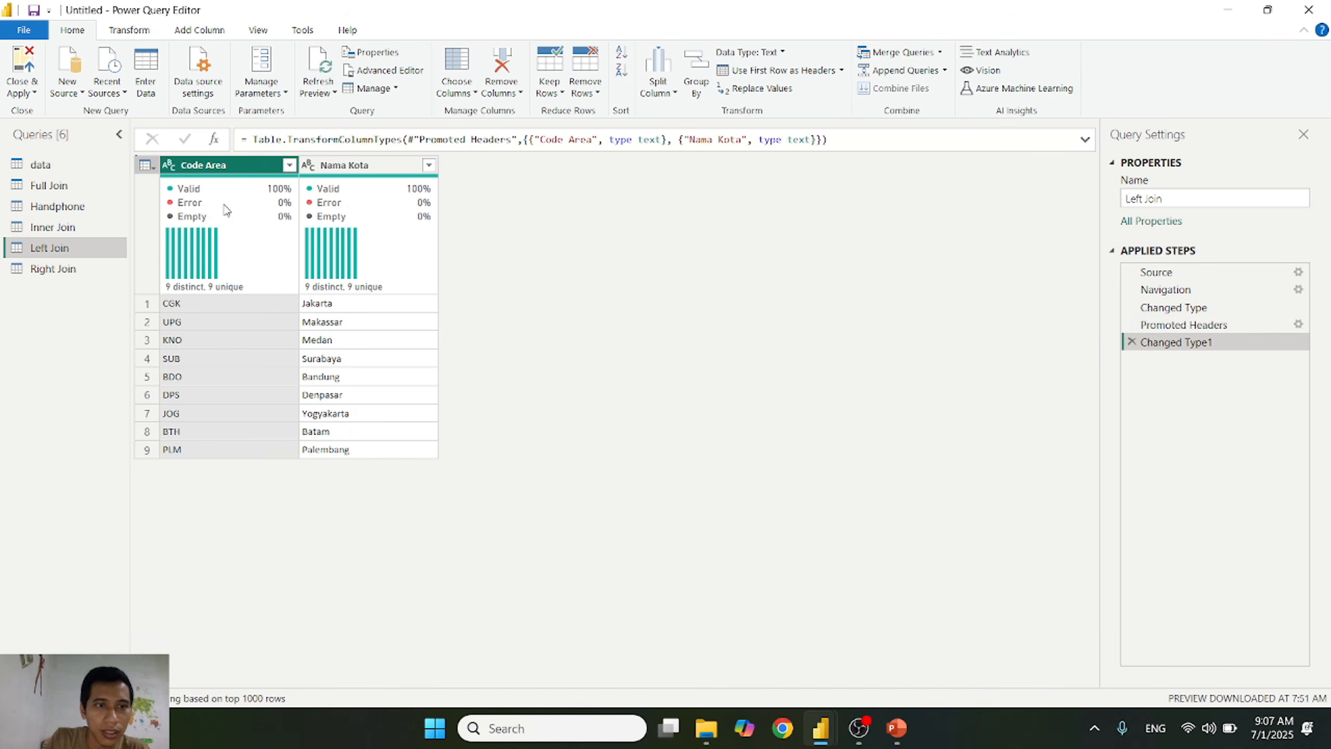
Step: Promote the first row to column headers in the Right Join, Full Join and Inner Join queries
click(52, 268)
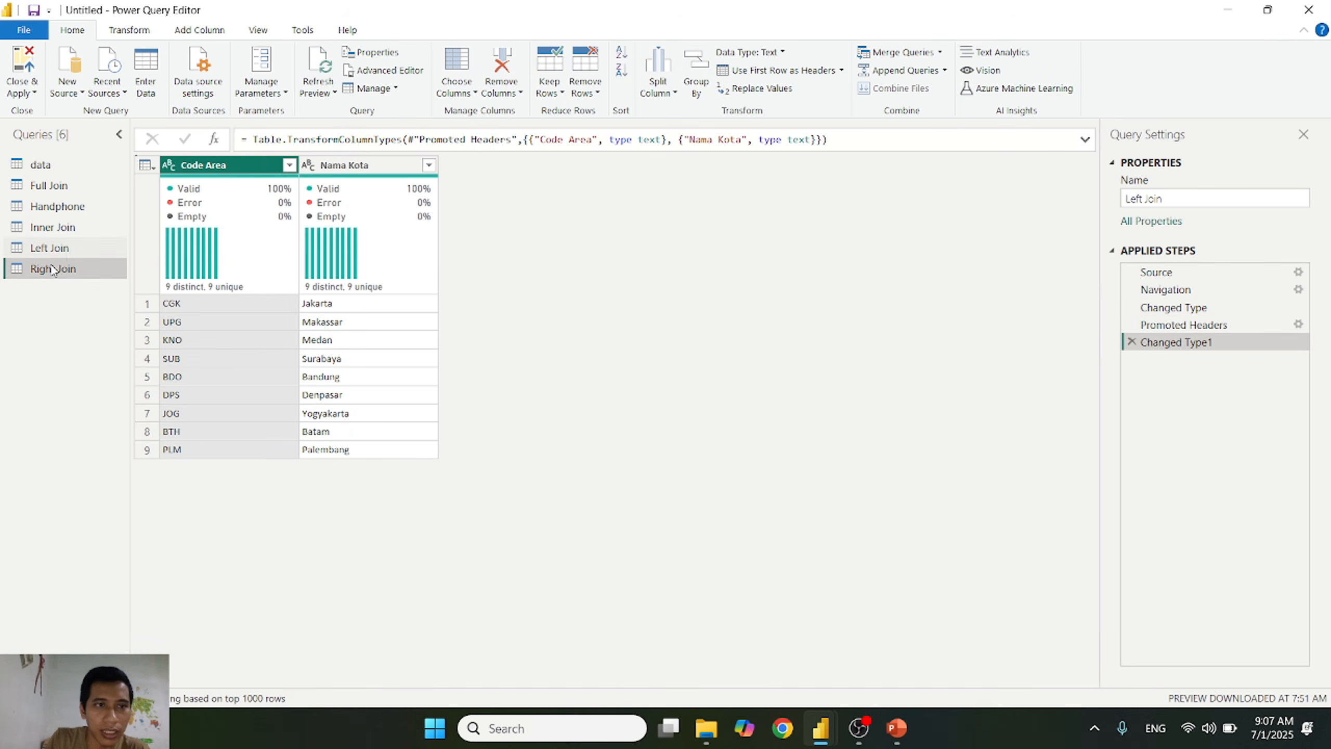
click(145, 166)
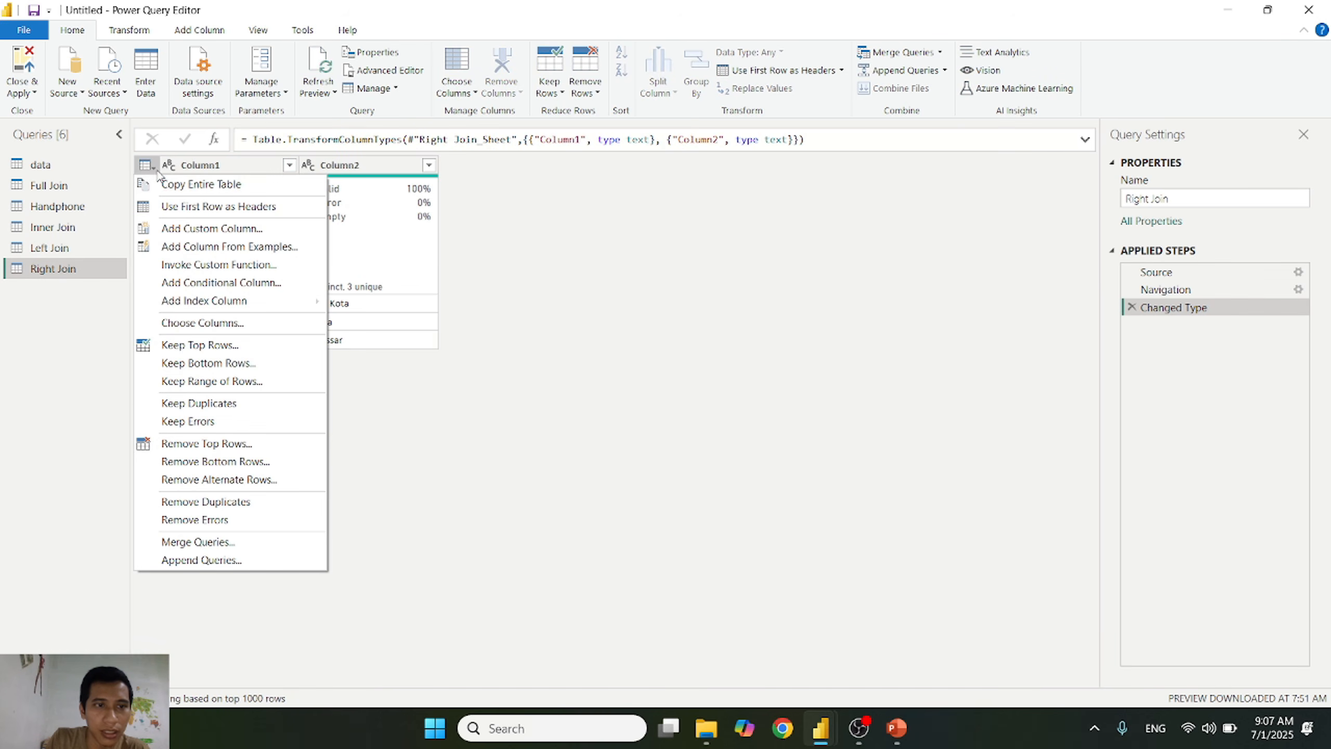
click(188, 204)
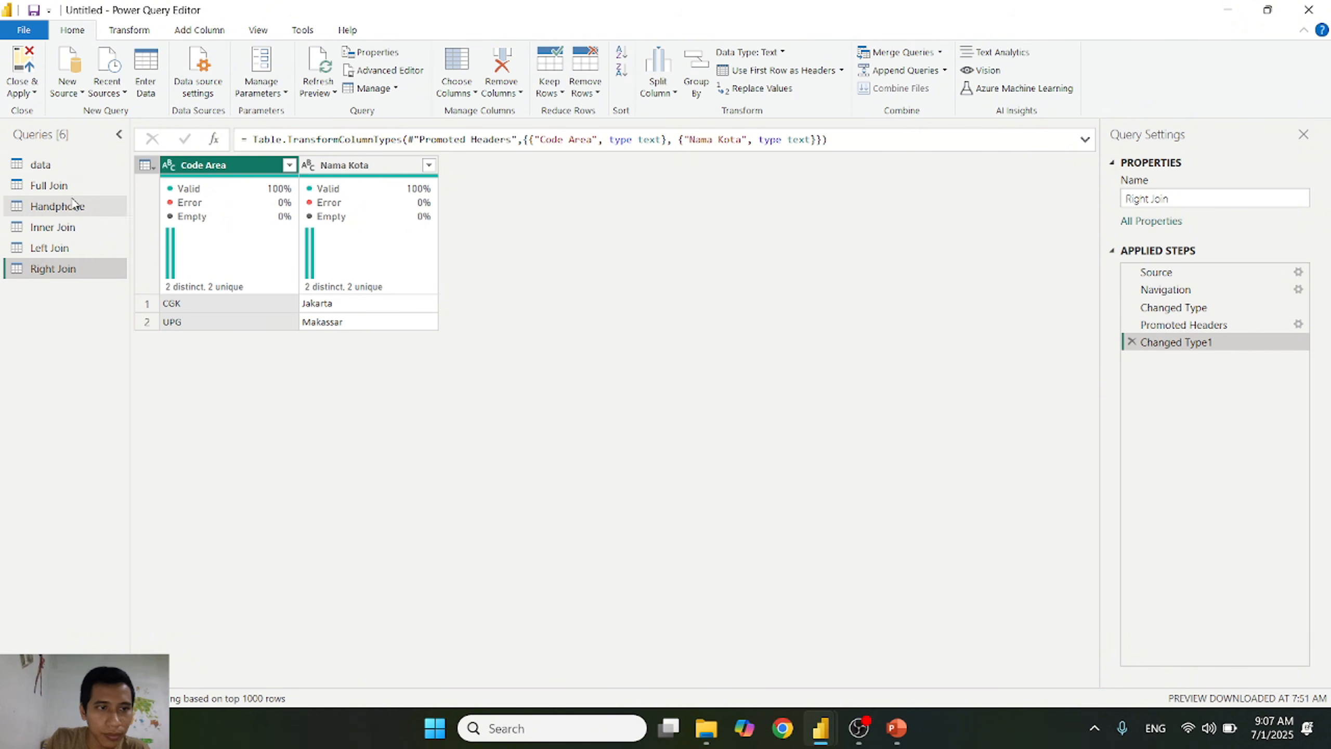
click(59, 185)
click(145, 166)
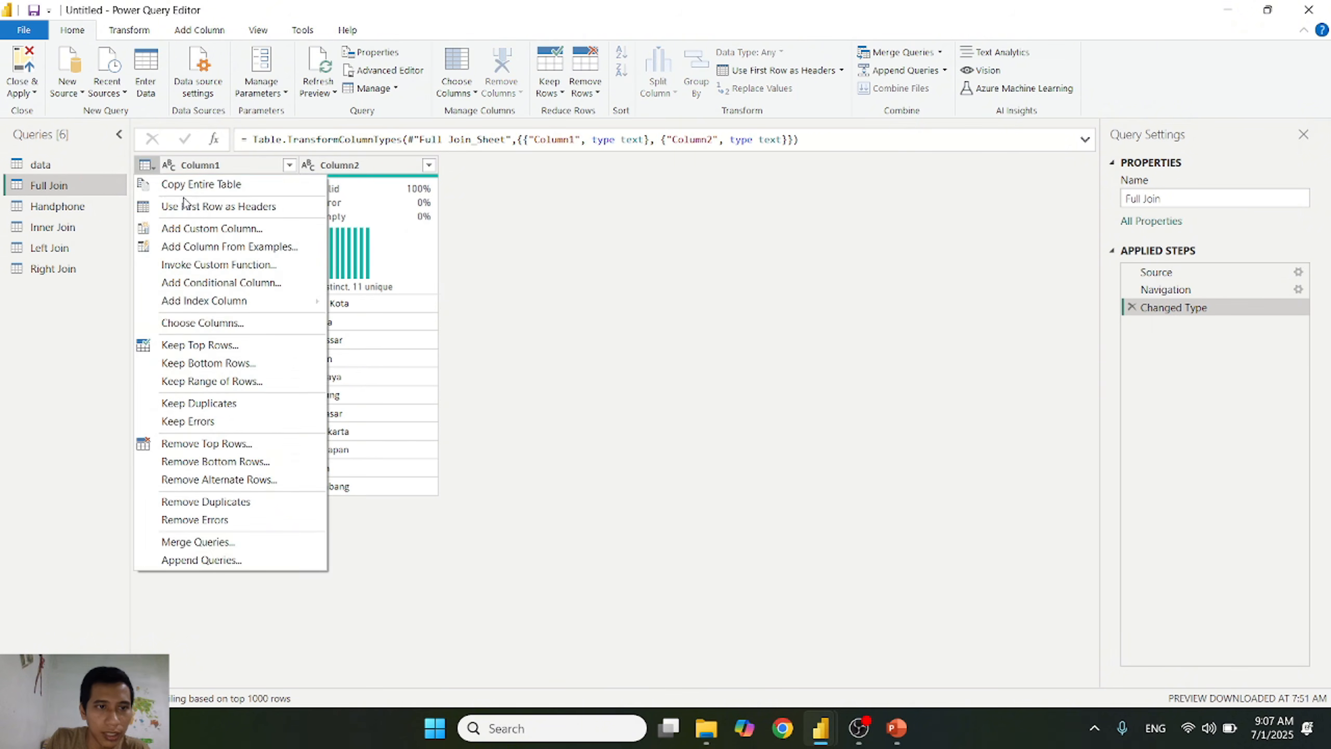
click(152, 204)
click(76, 229)
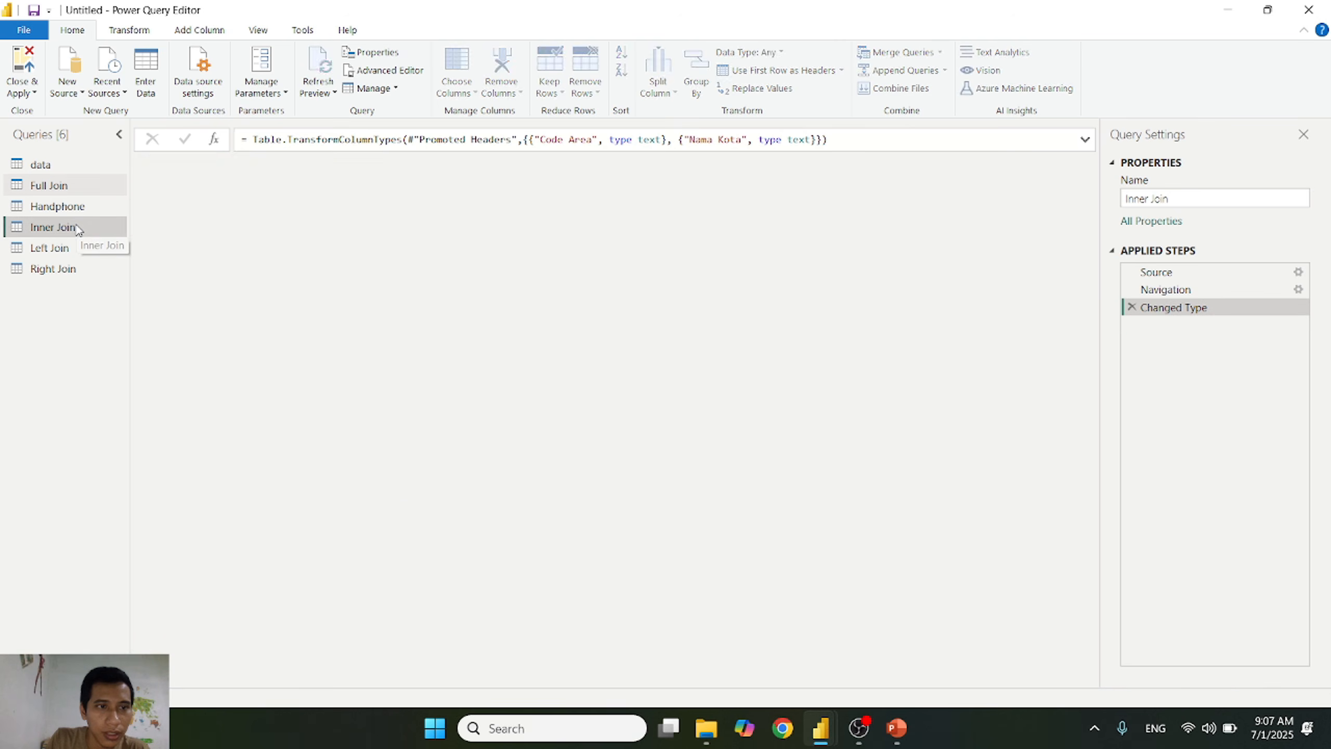
click(146, 166)
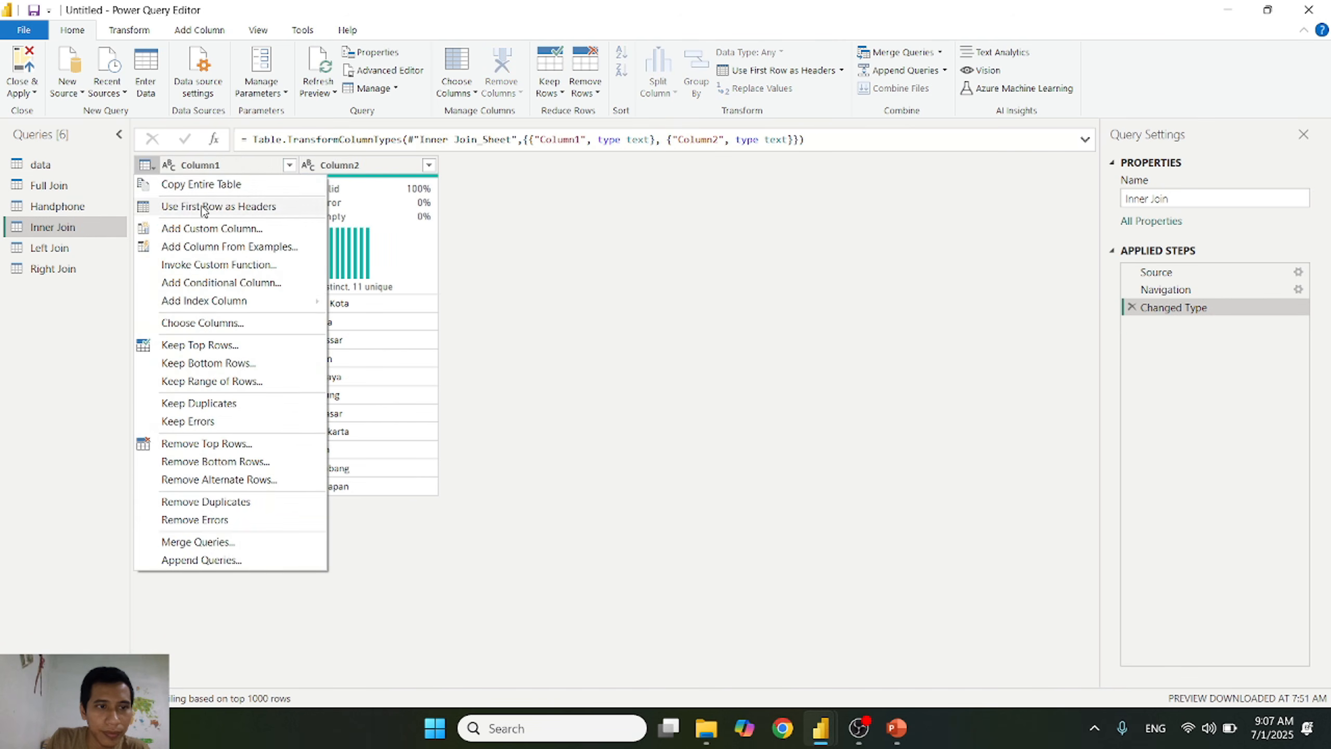
click(205, 208)
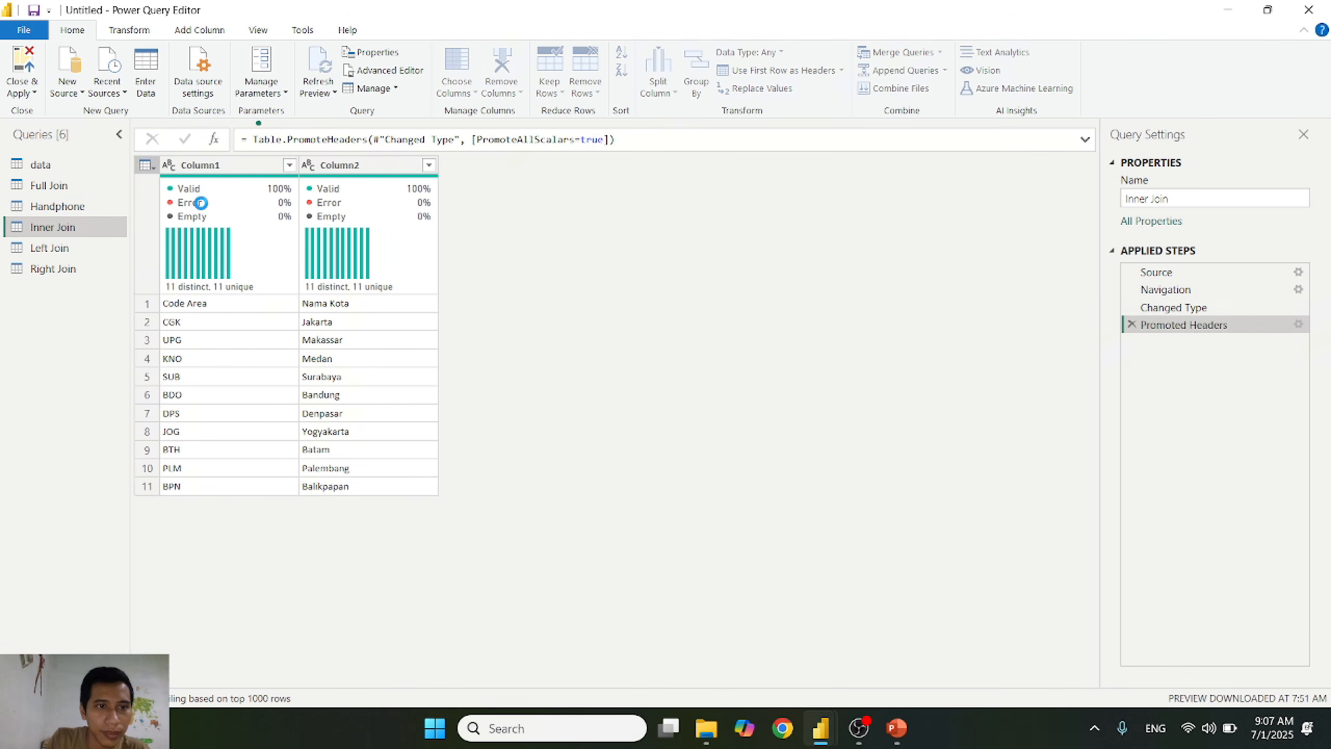
Step: Compare the distinct Kota values in the Handphone query with the Code Area values in the Left Join query
click(76, 210)
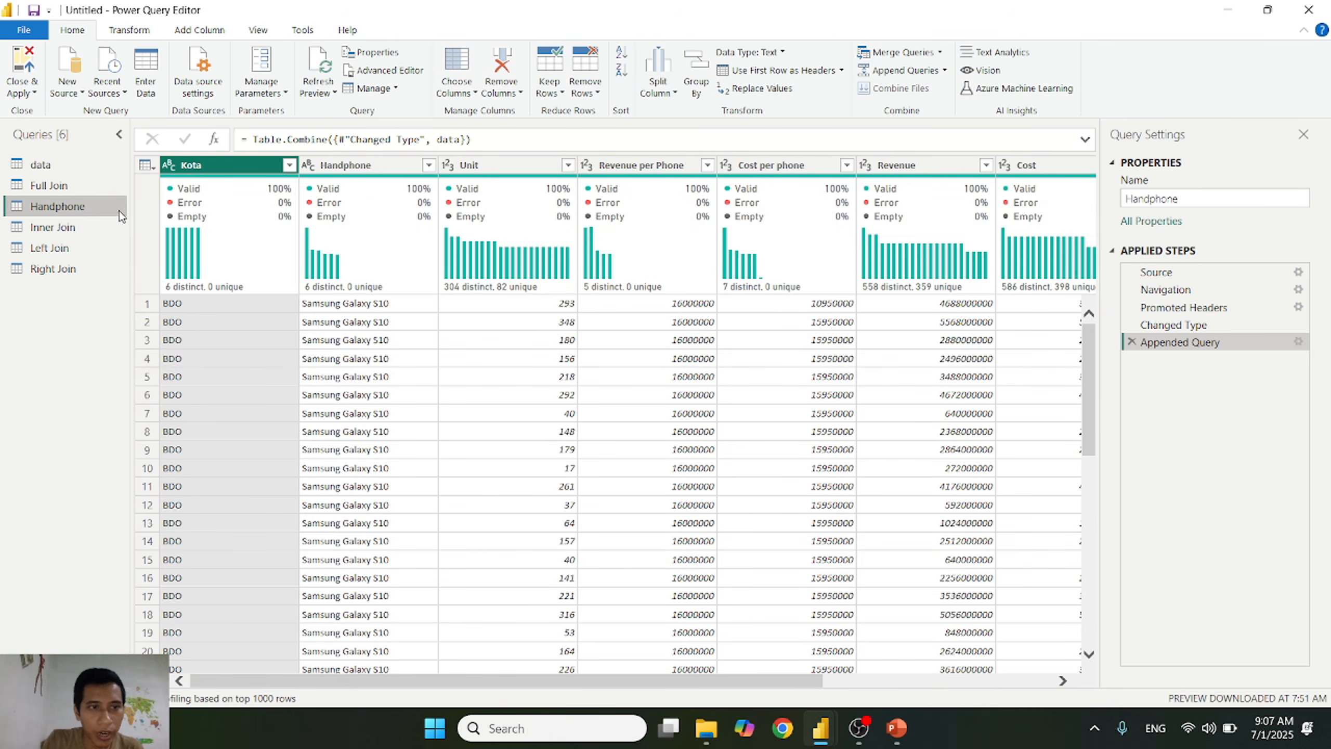
click(57, 248)
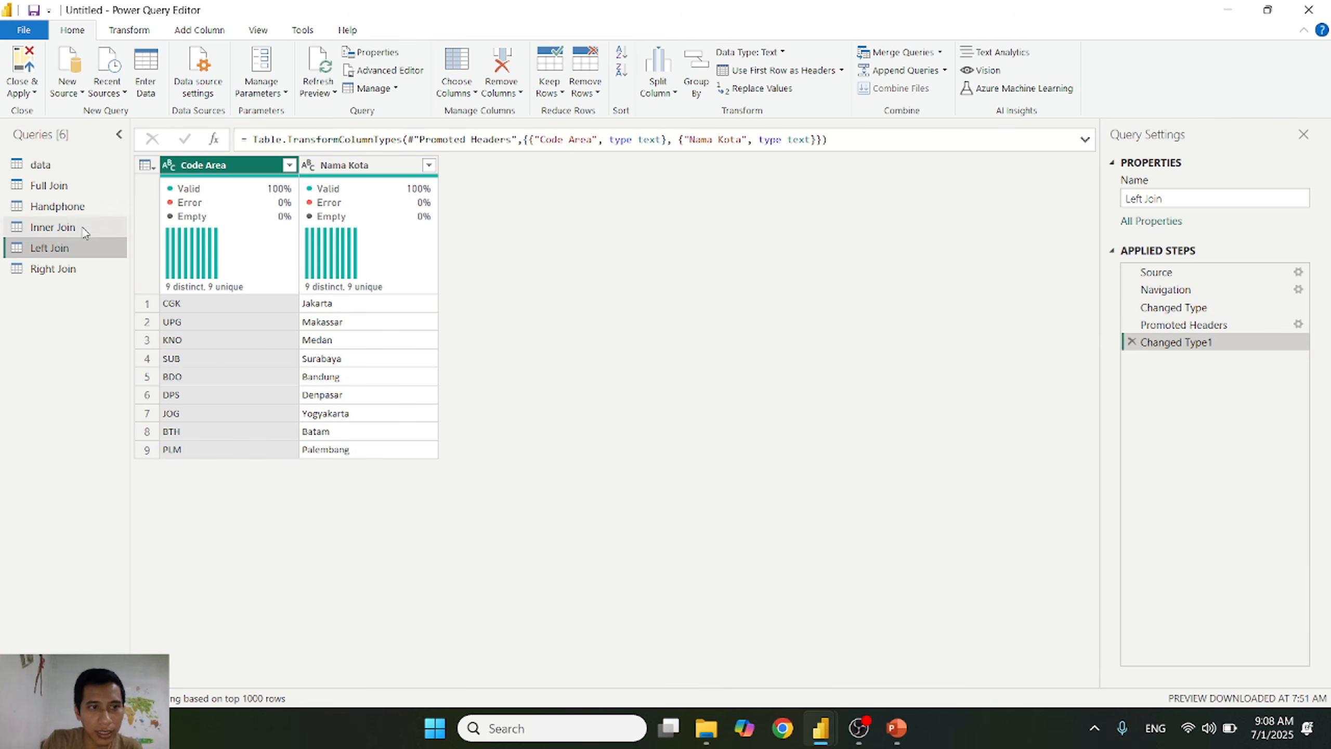
click(73, 208)
click(290, 166)
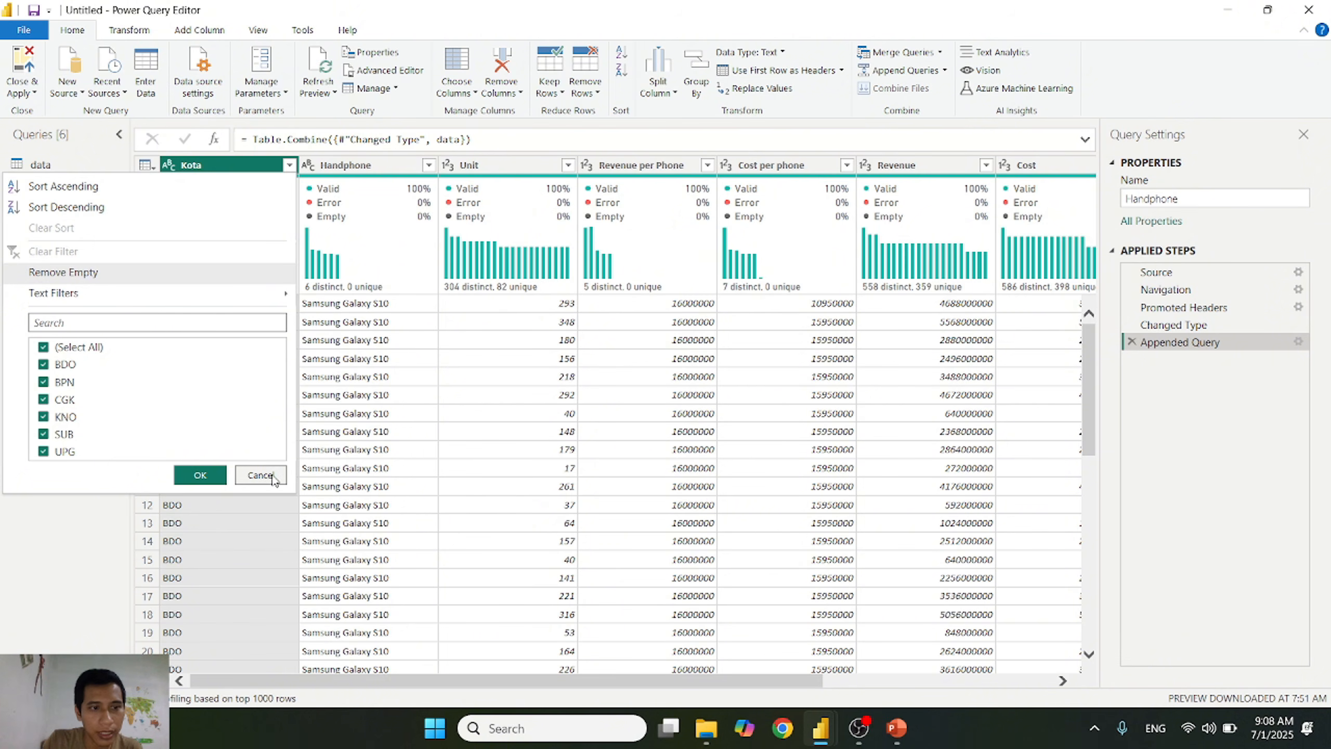
click(272, 476)
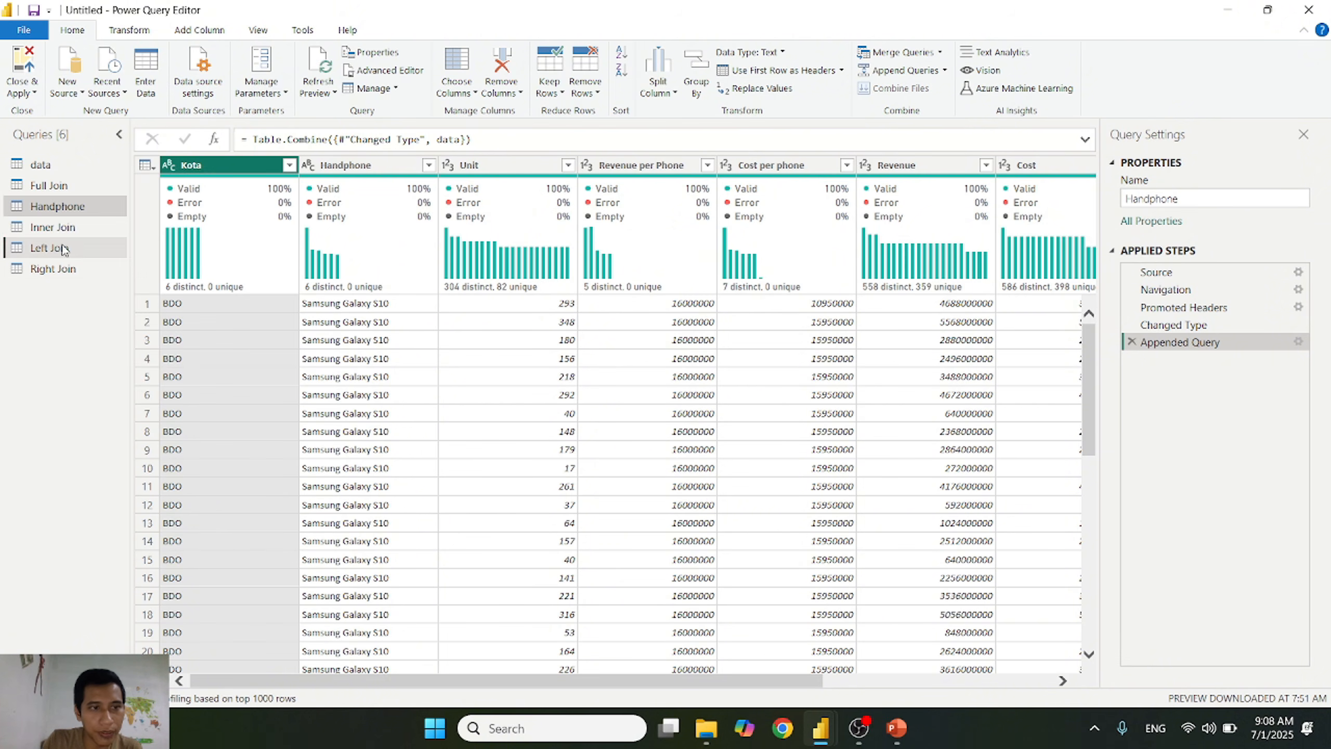
click(58, 248)
click(288, 166)
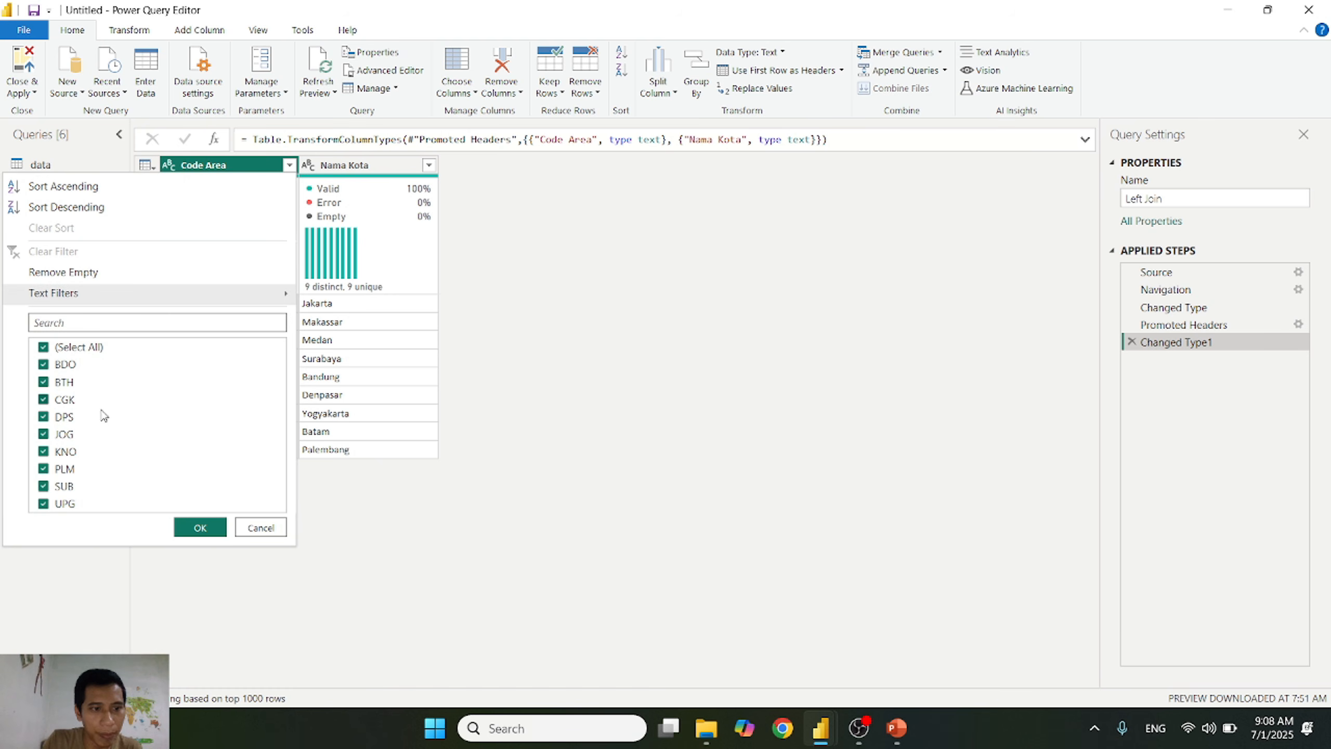
click(266, 527)
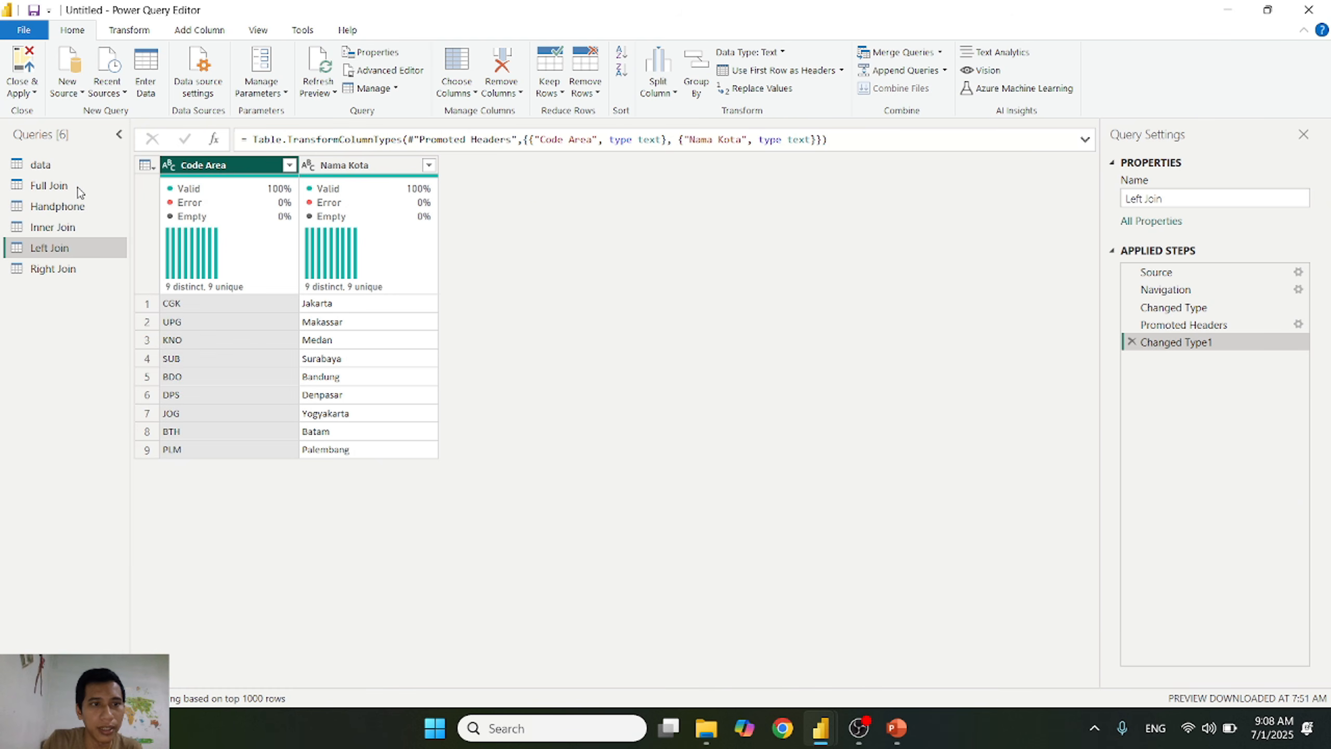
Step: Merge Handphone with Left Join as a new query, matching Kota to Code Area with a Left Outer join
click(62, 208)
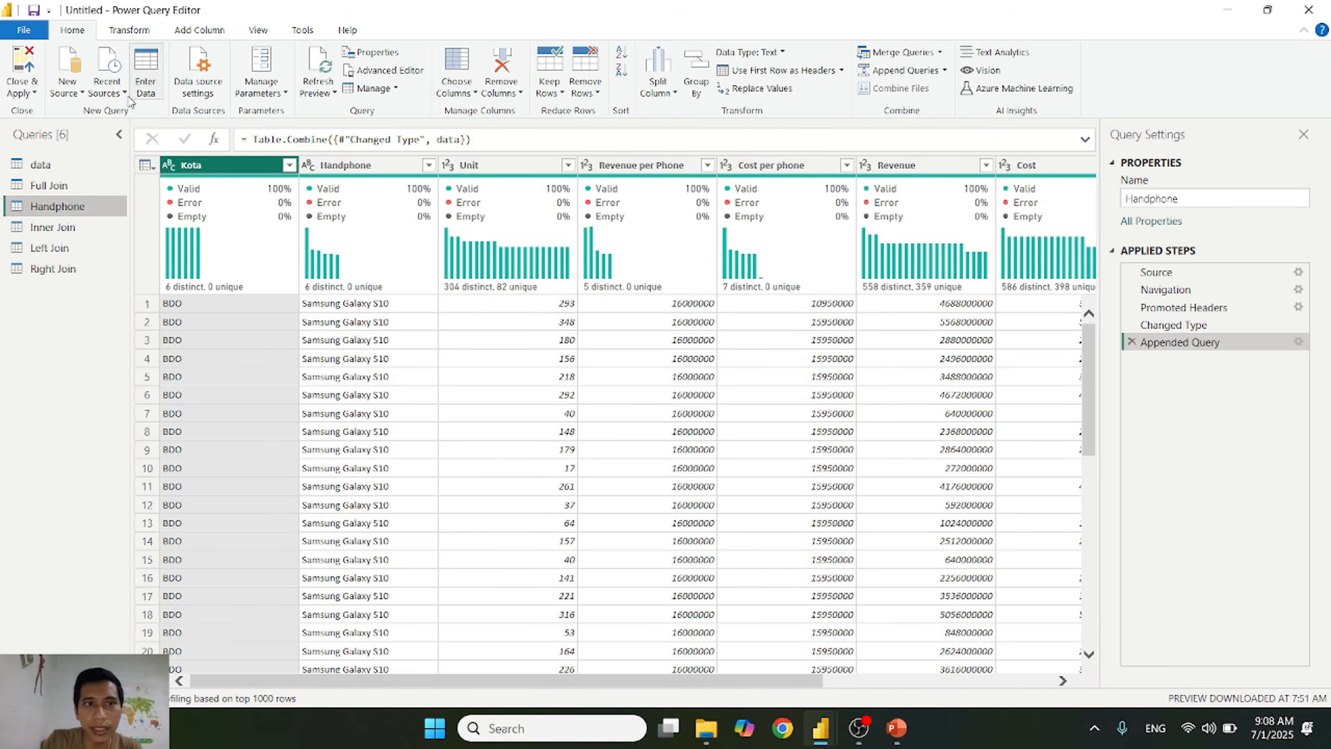
click(942, 52)
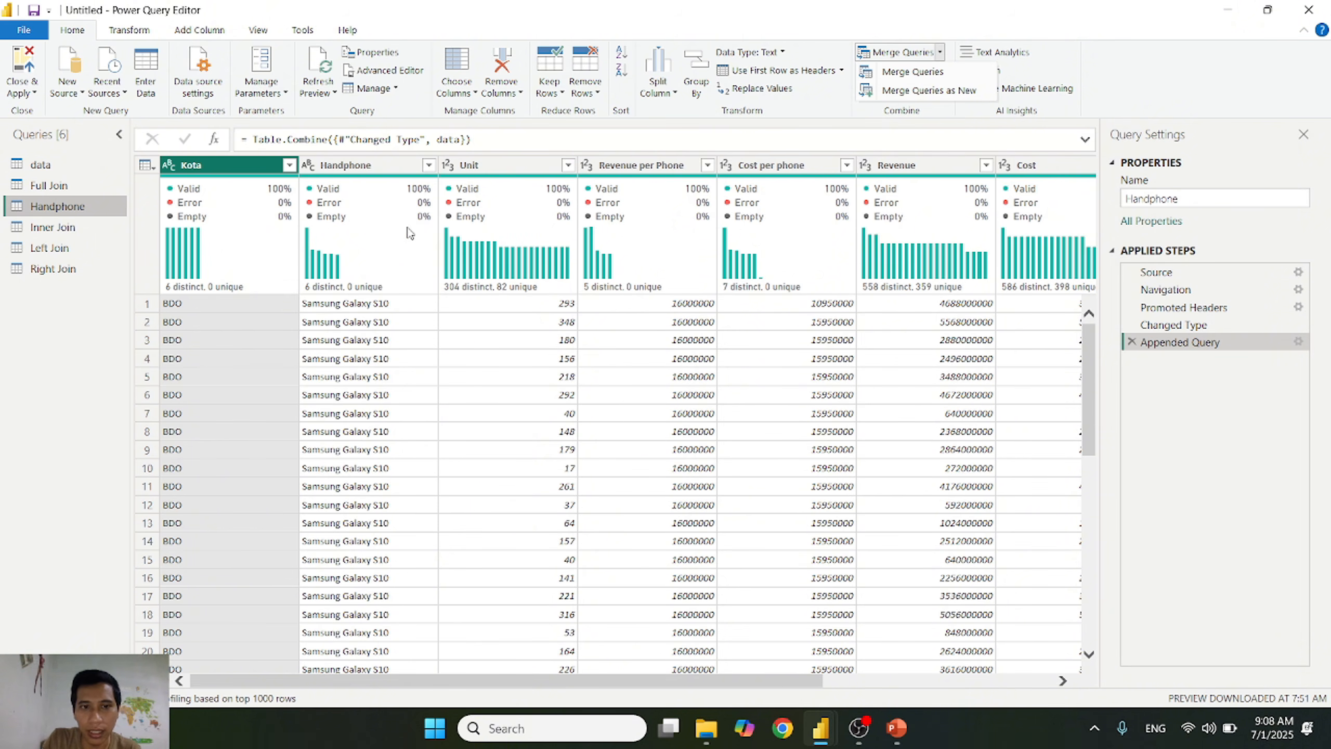
click(944, 92)
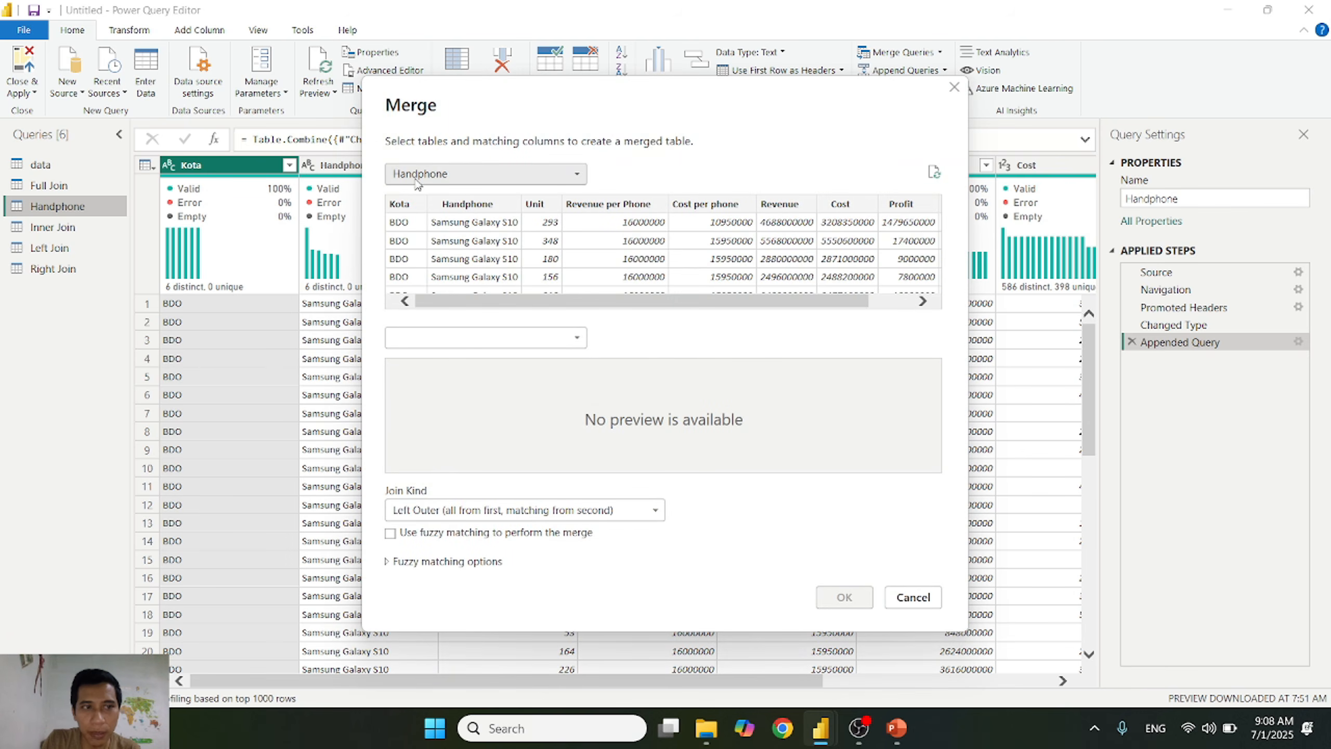
click(538, 336)
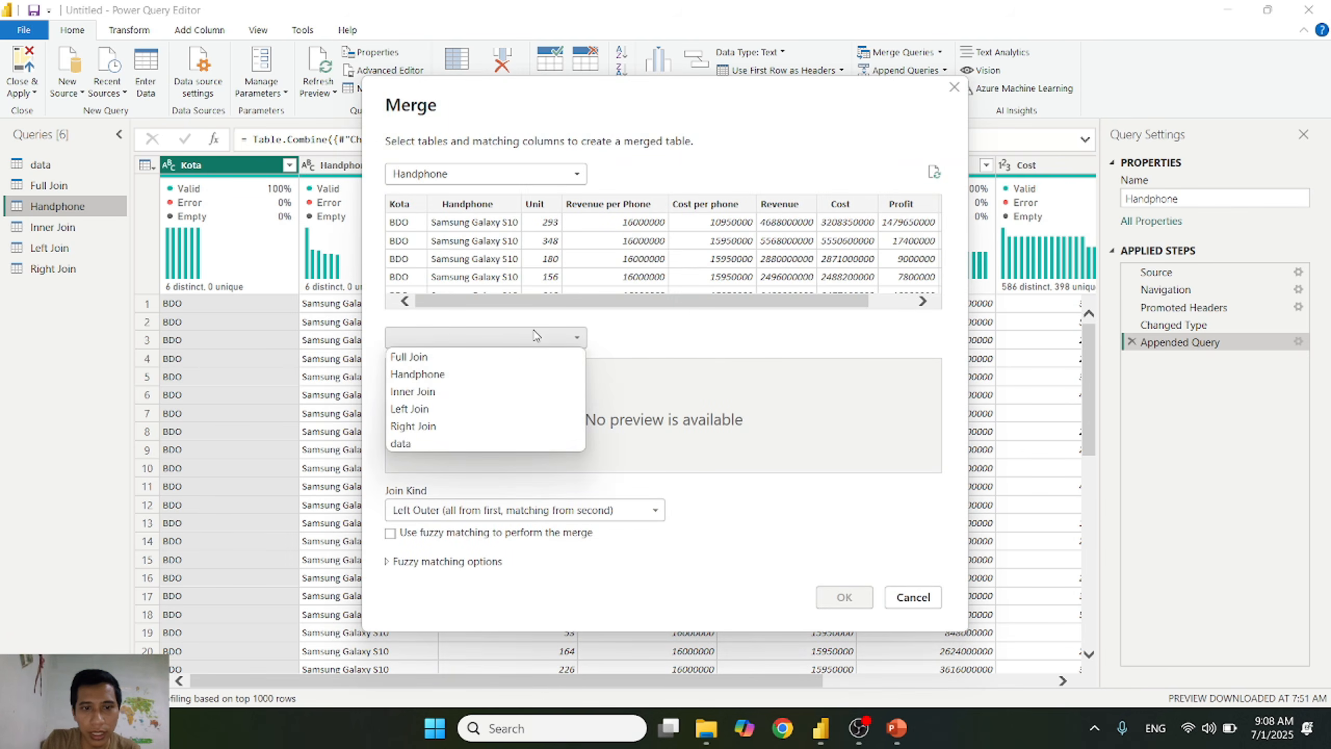
click(443, 410)
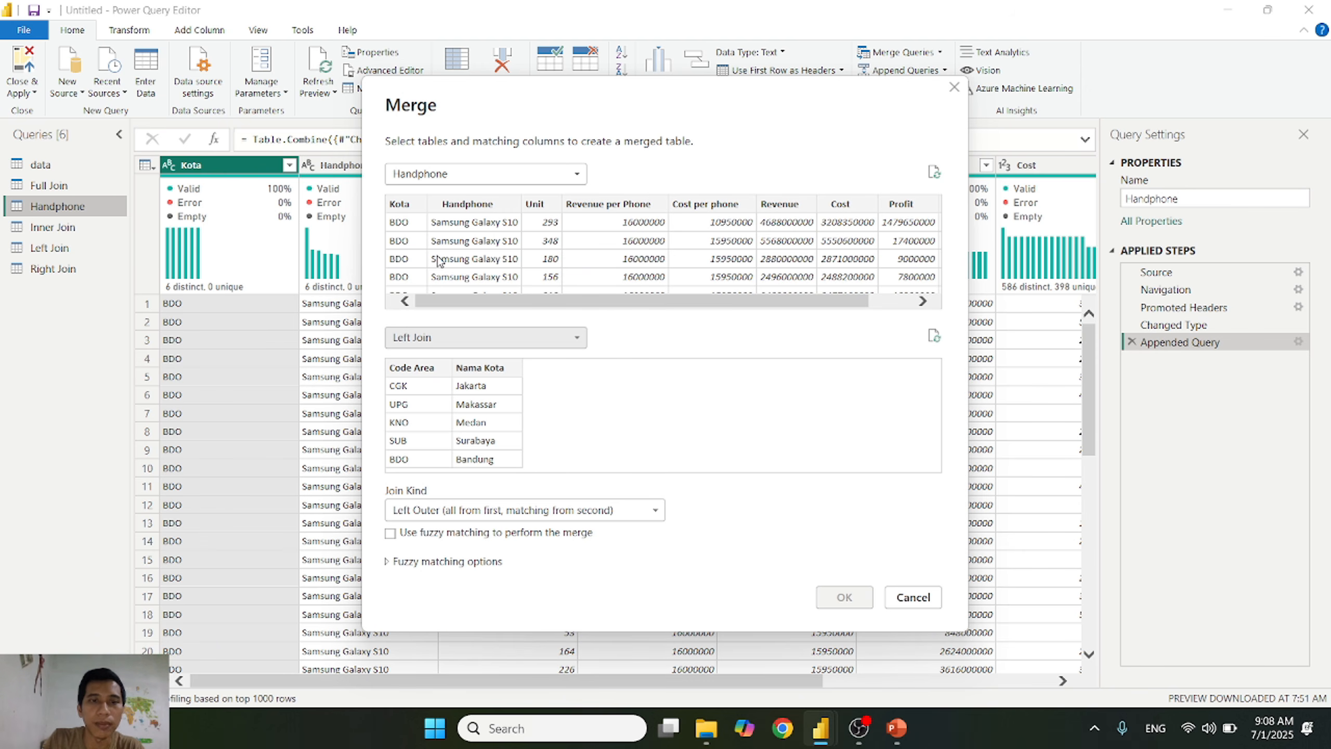
click(401, 205)
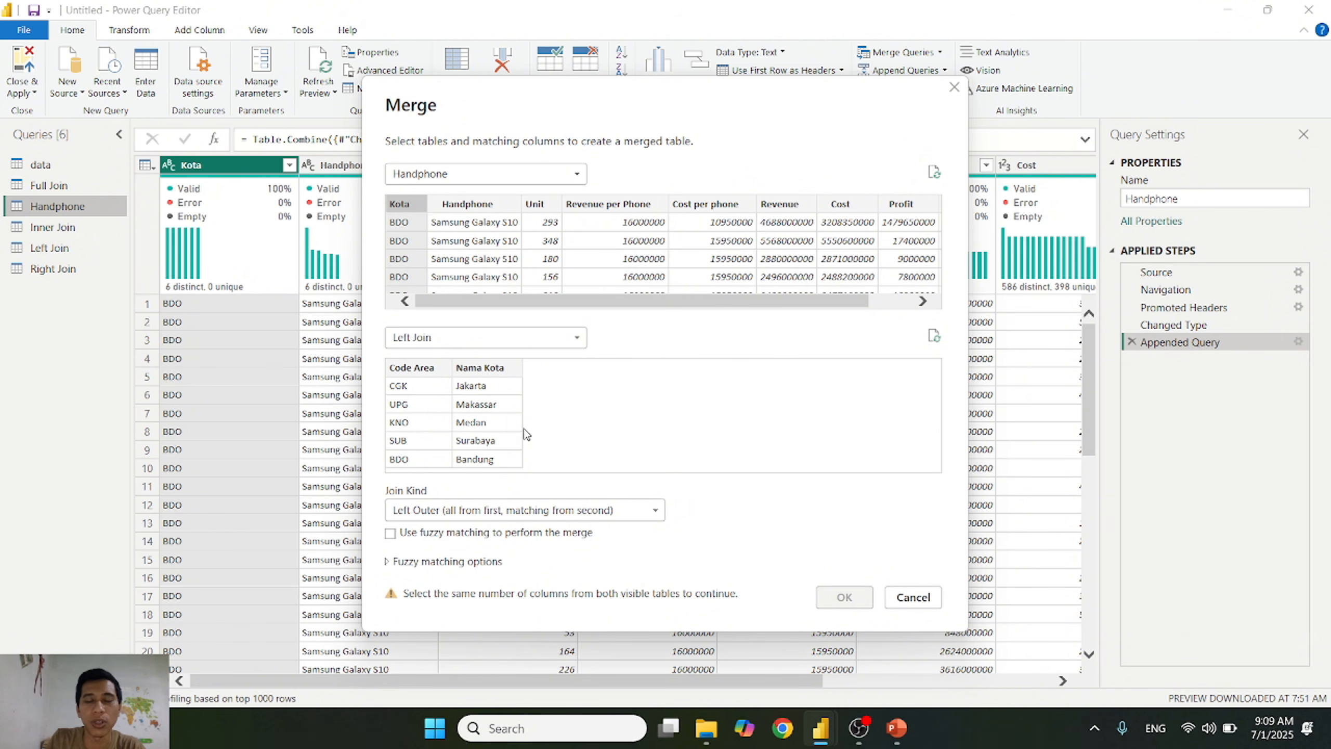
click(417, 368)
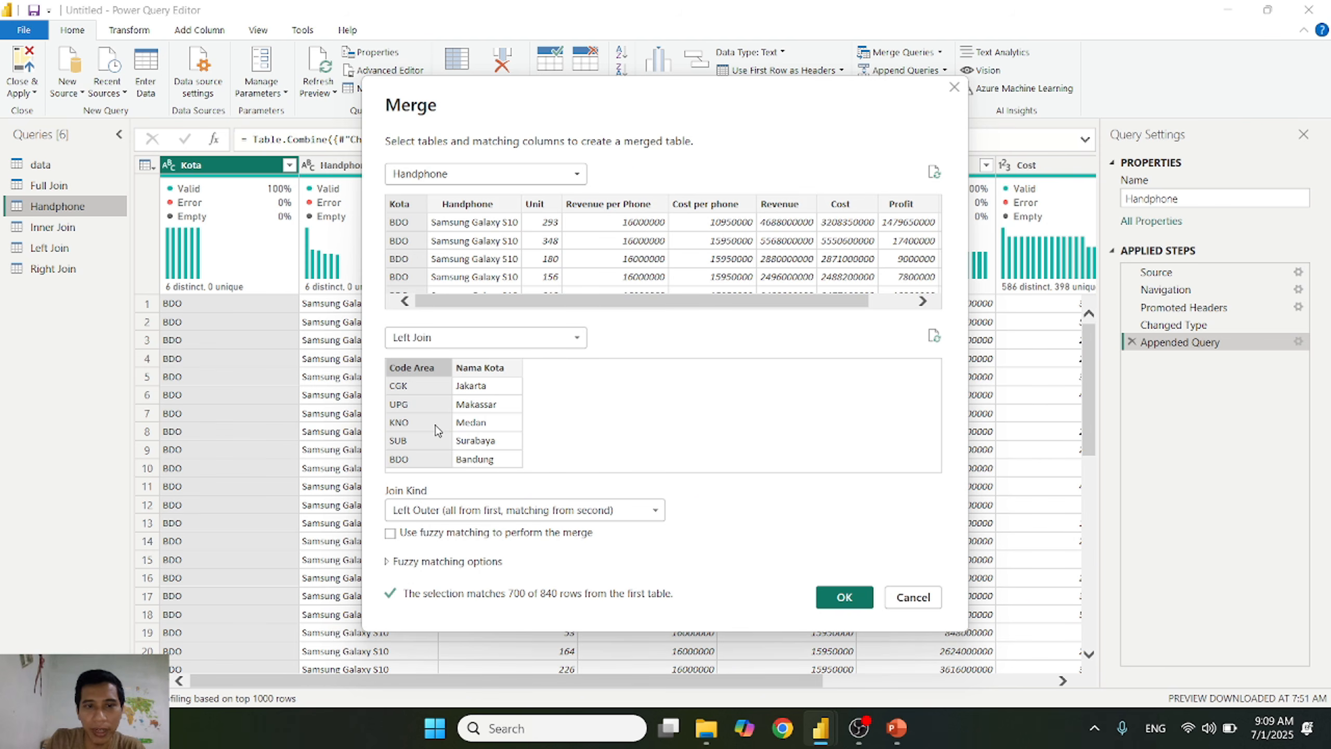
click(847, 596)
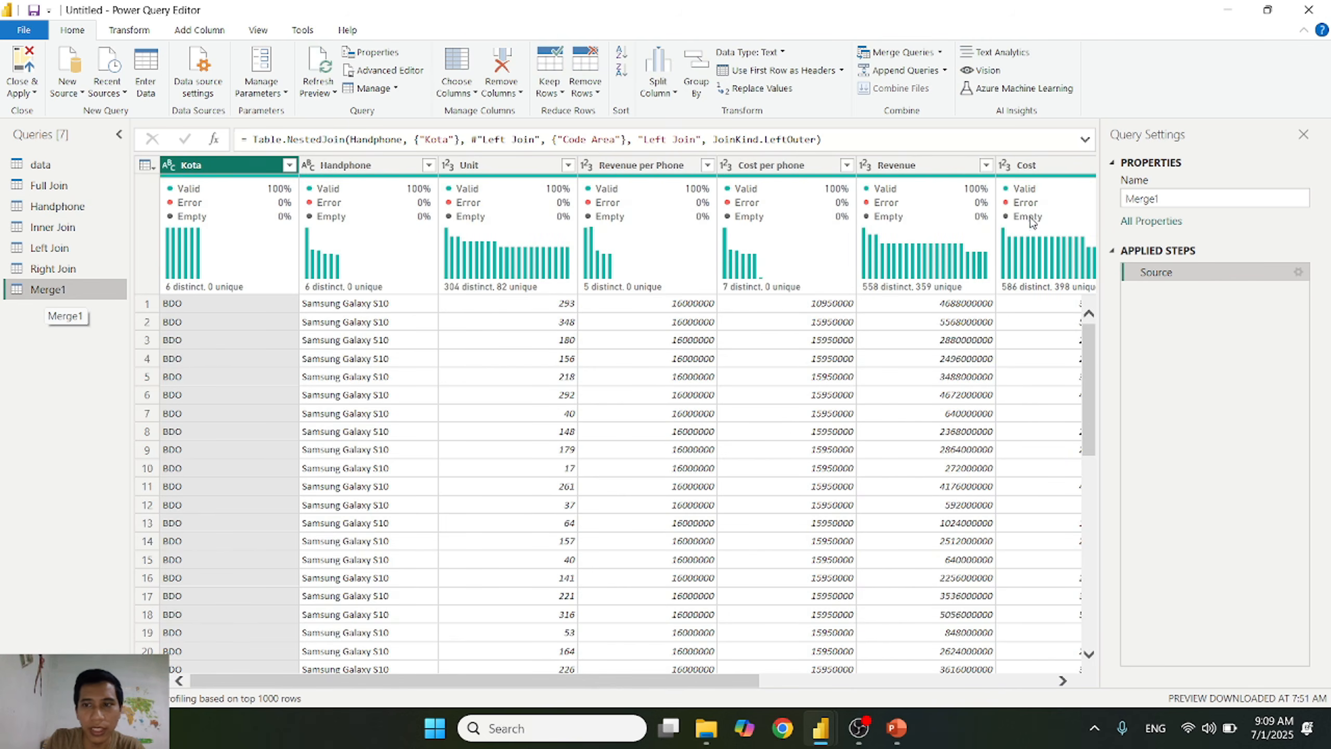
Step: Rename the merged query as Transaksi Left Join
click(1204, 197)
text(Transaksi Left Join)
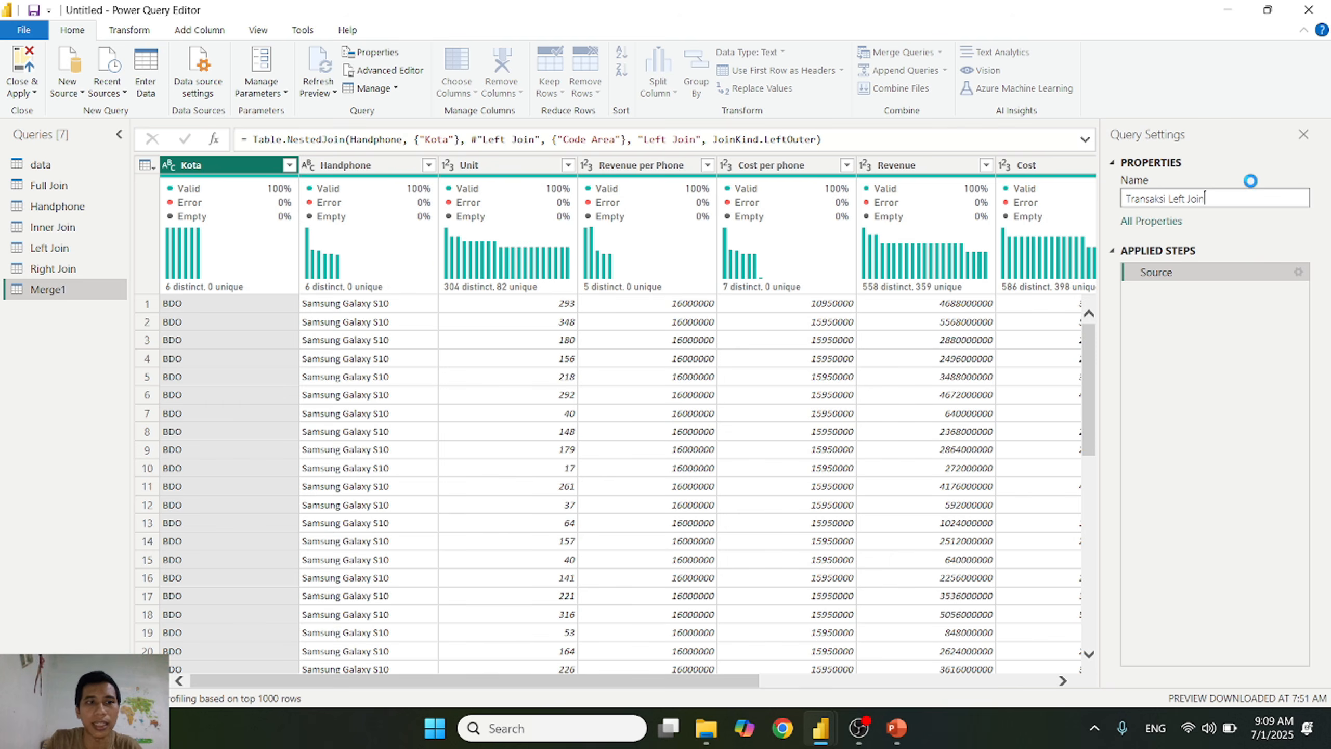
key(Return)
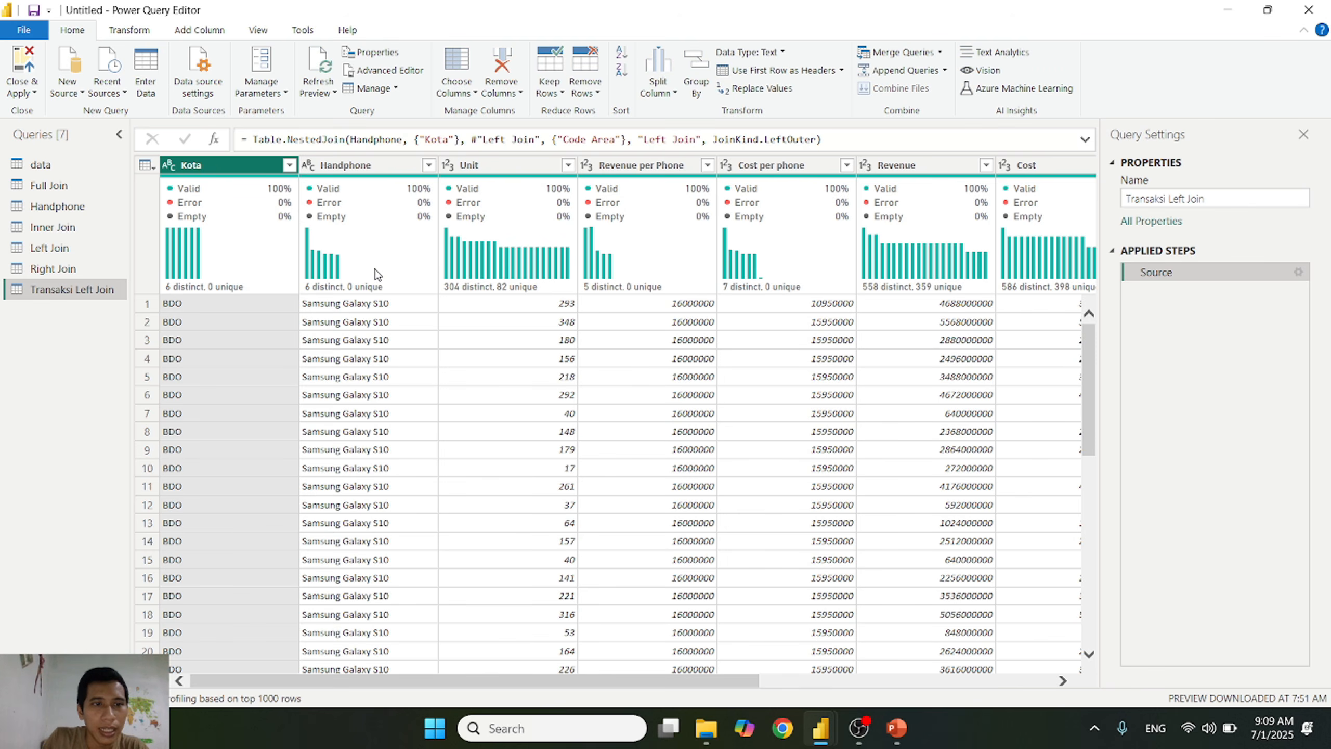
Step: Expand the merged Left Join column into Code Area and Nama Kota, keeping the original column name as prefix
click(289, 166)
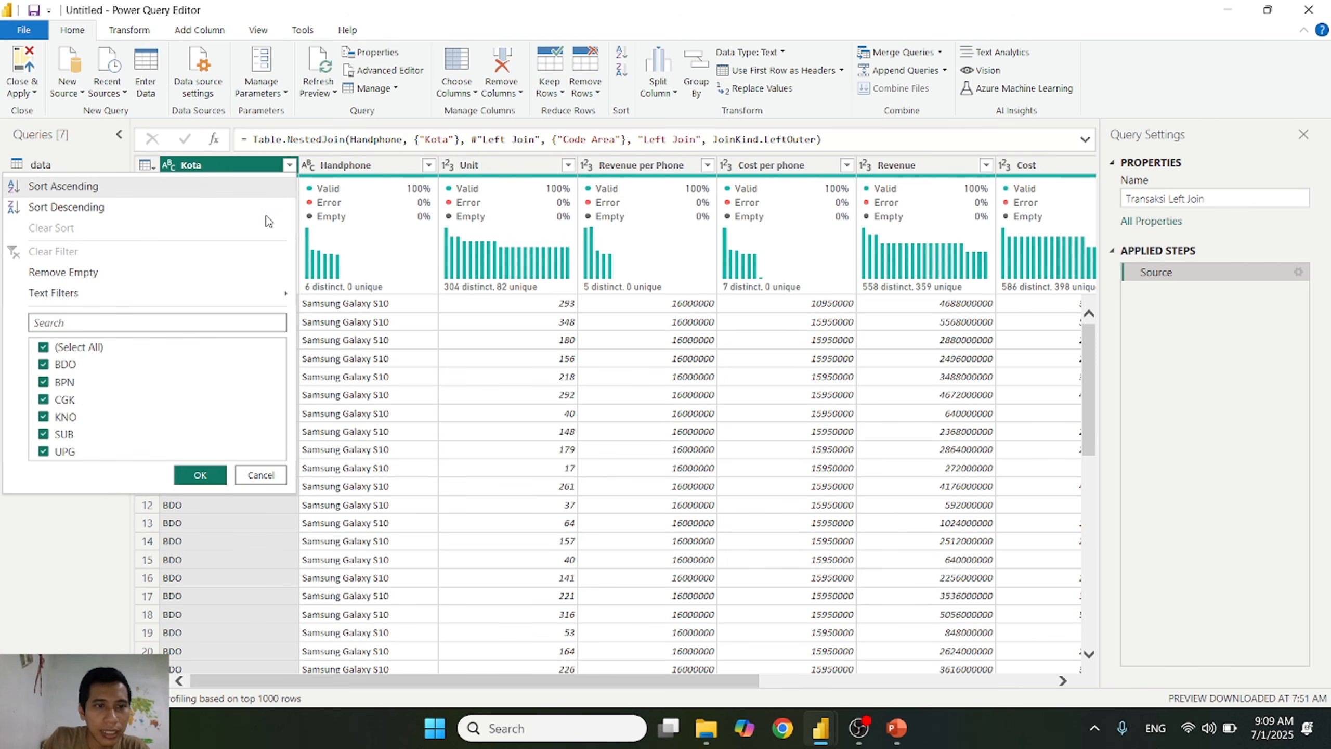
click(265, 475)
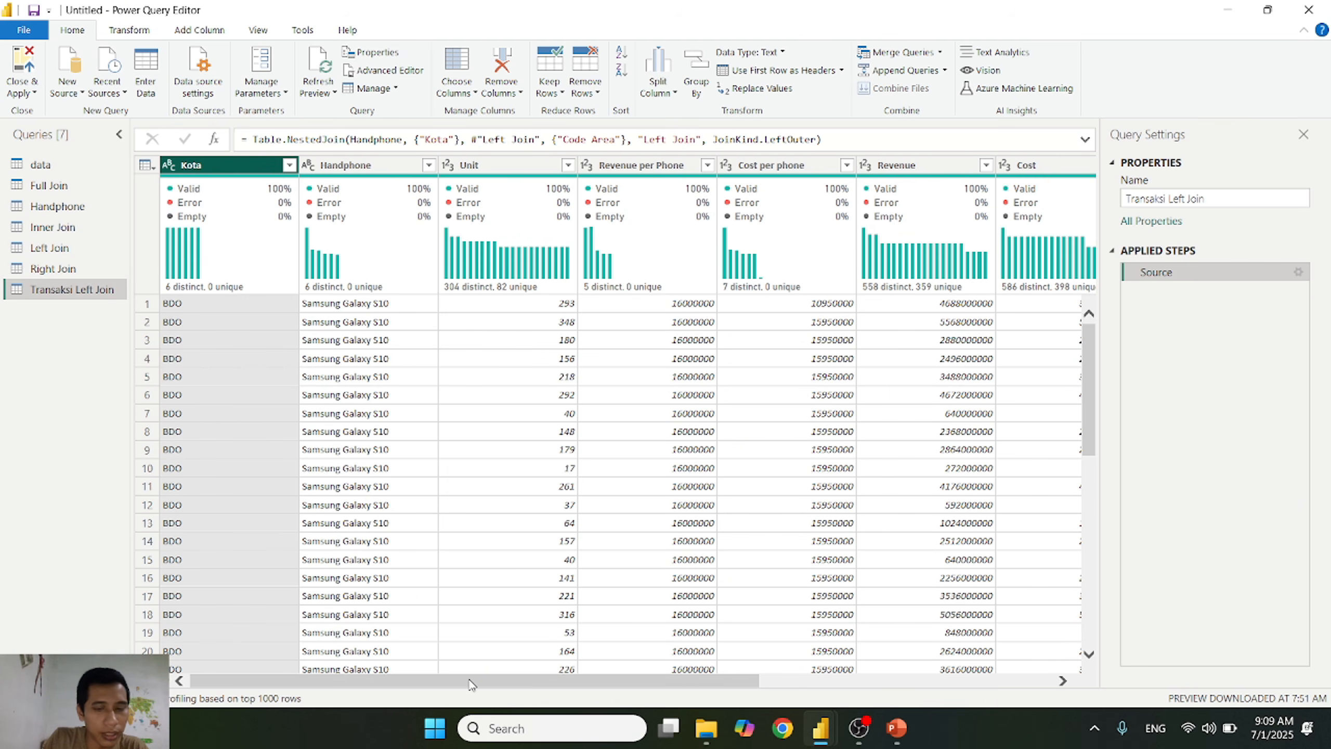
drag(470, 683, 917, 704)
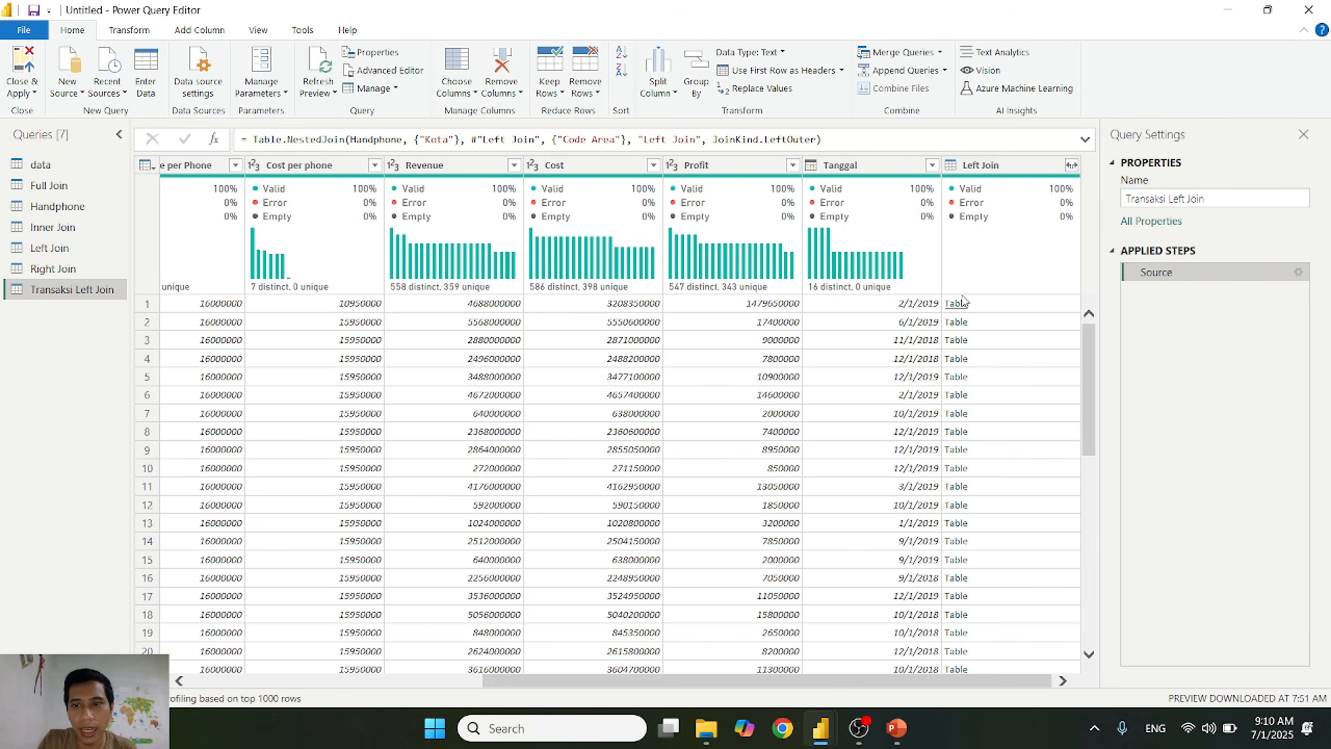
click(1071, 166)
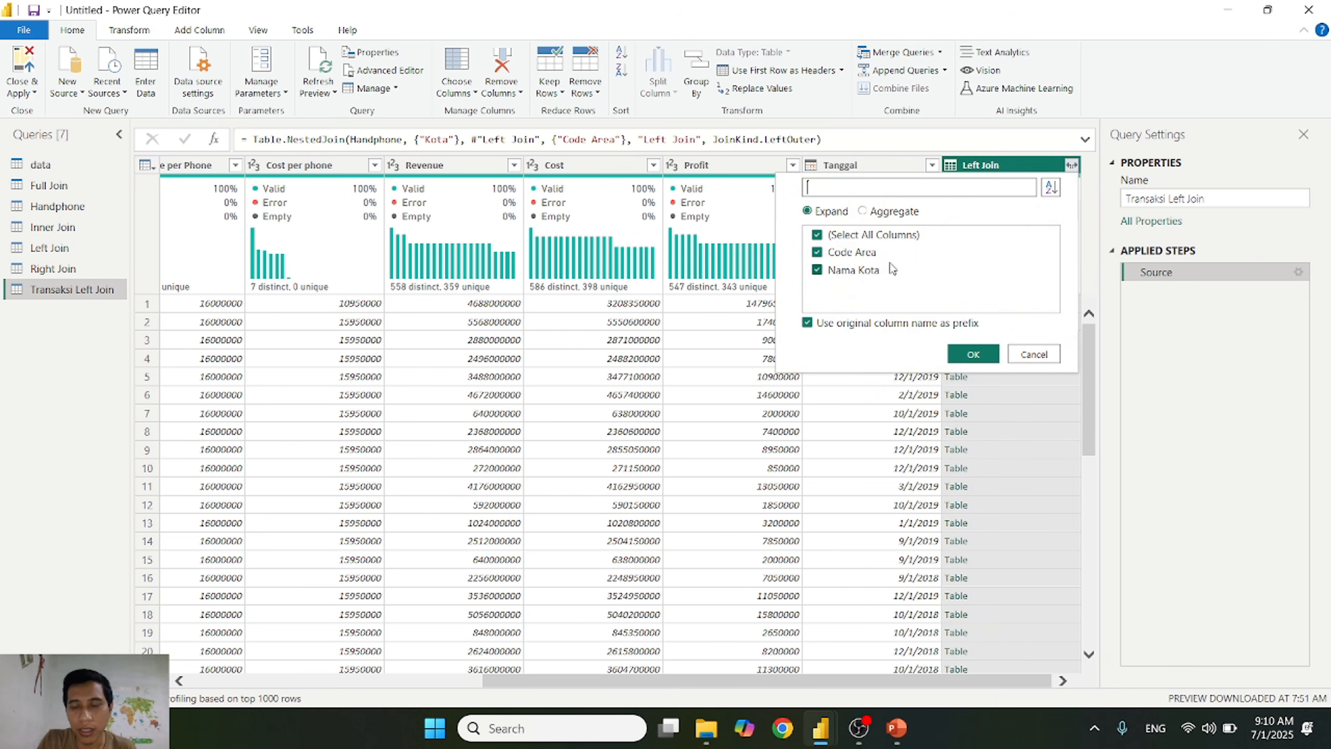
click(973, 355)
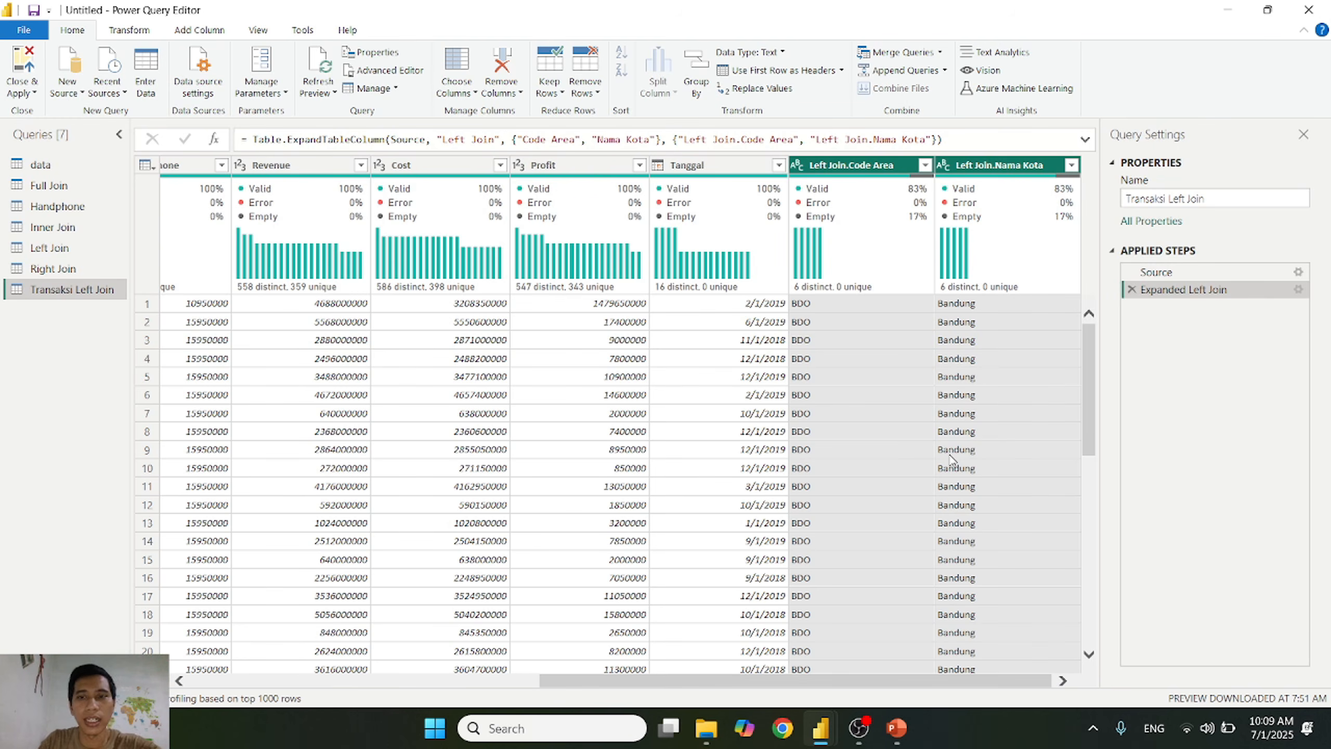
Step: Check the distinct Kota values in Handphone against the distinct Code Area values in Left Join
drag(970, 682, 451, 671)
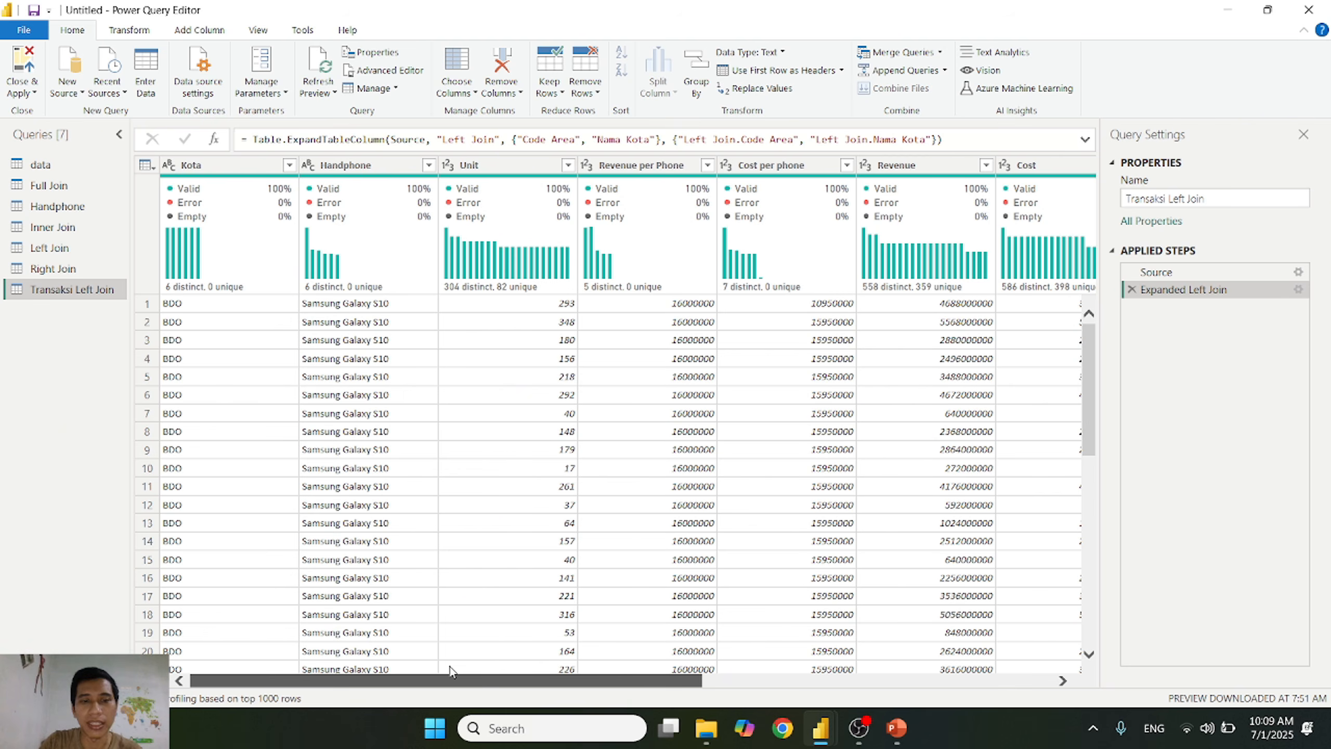
drag(455, 678, 317, 662)
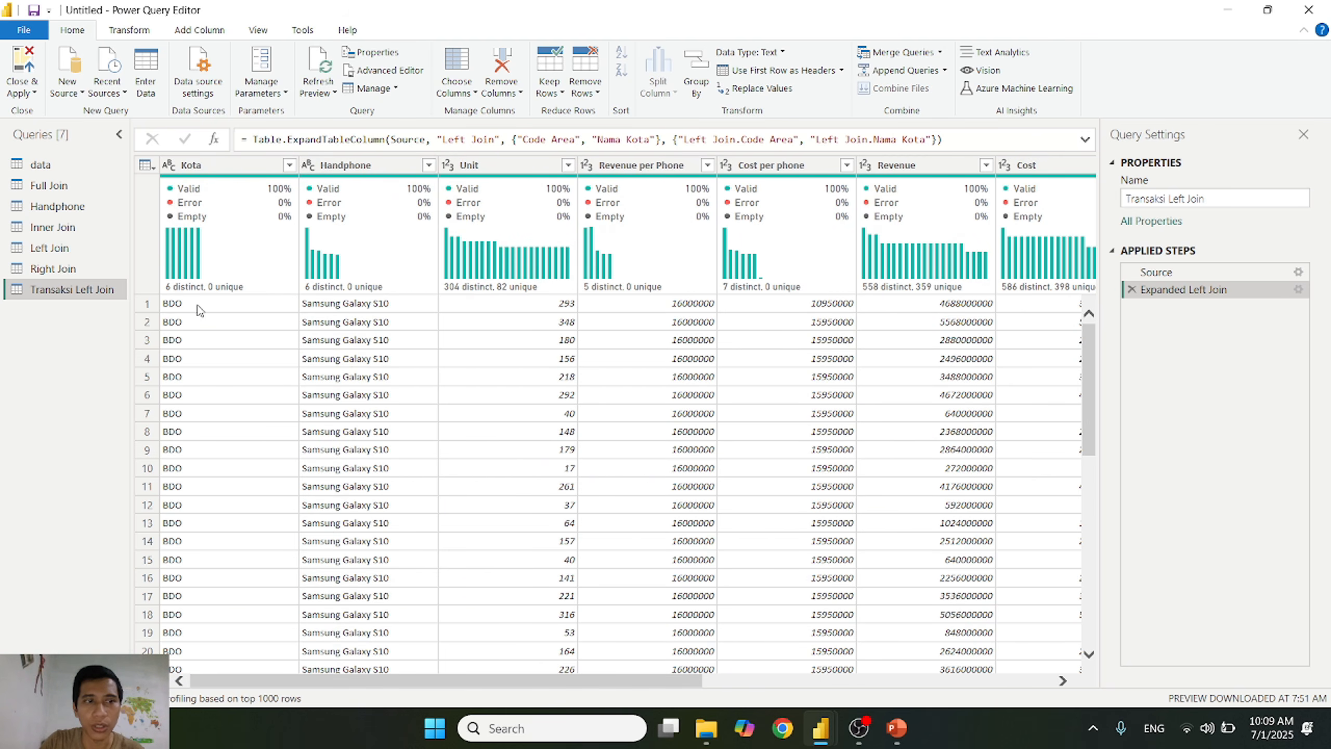
click(96, 210)
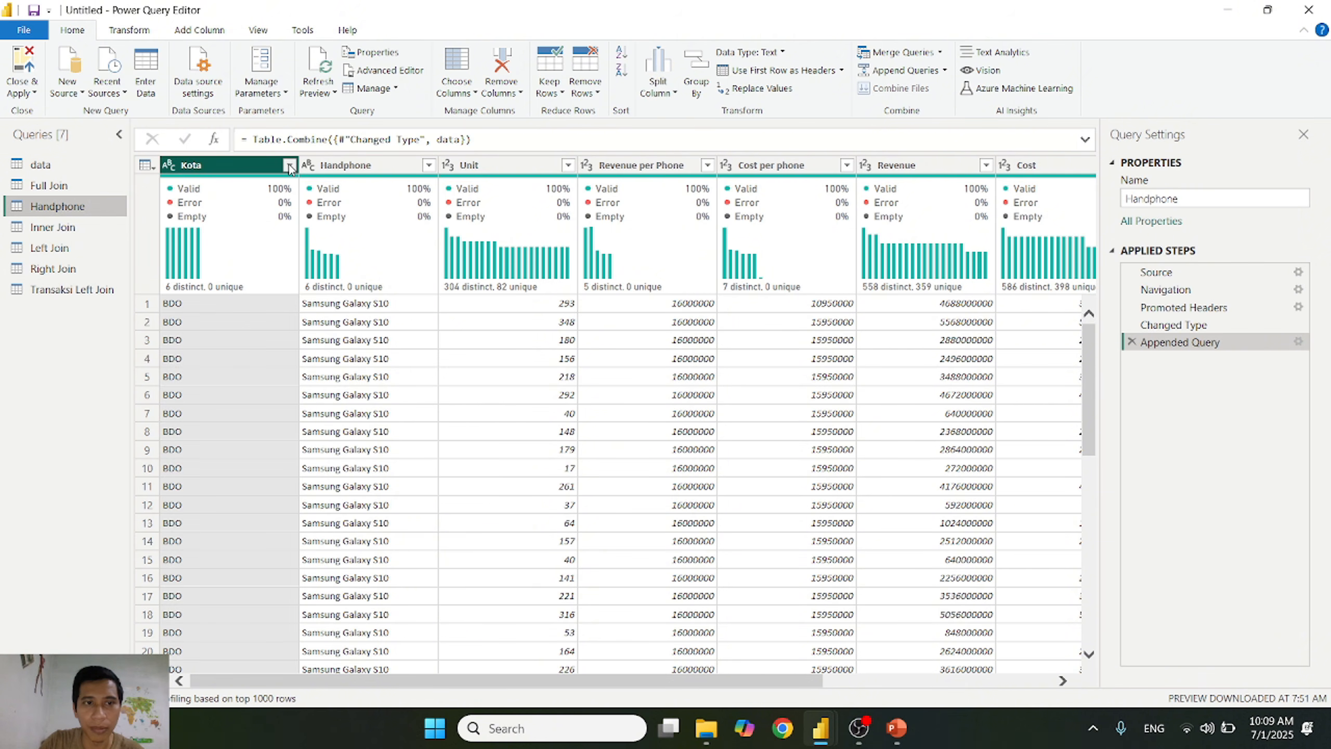
click(289, 166)
click(257, 477)
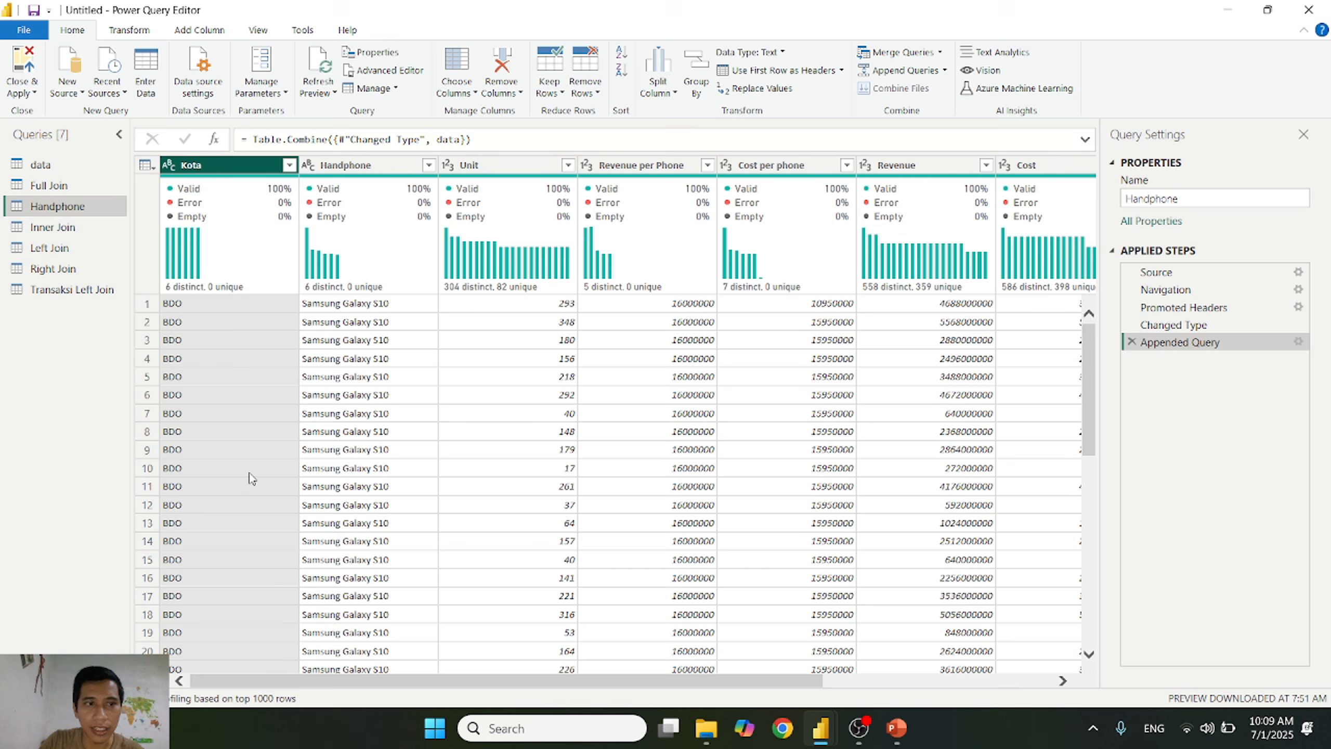
click(74, 245)
click(289, 166)
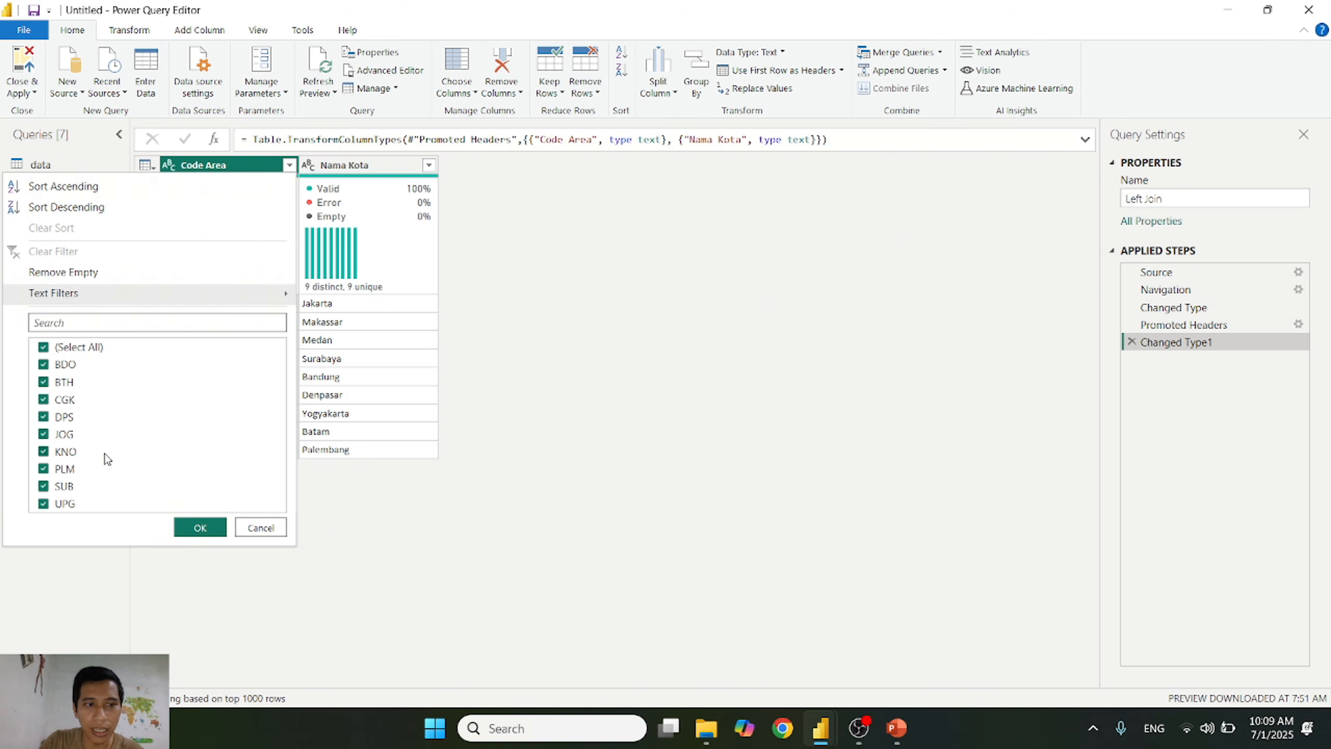
click(261, 527)
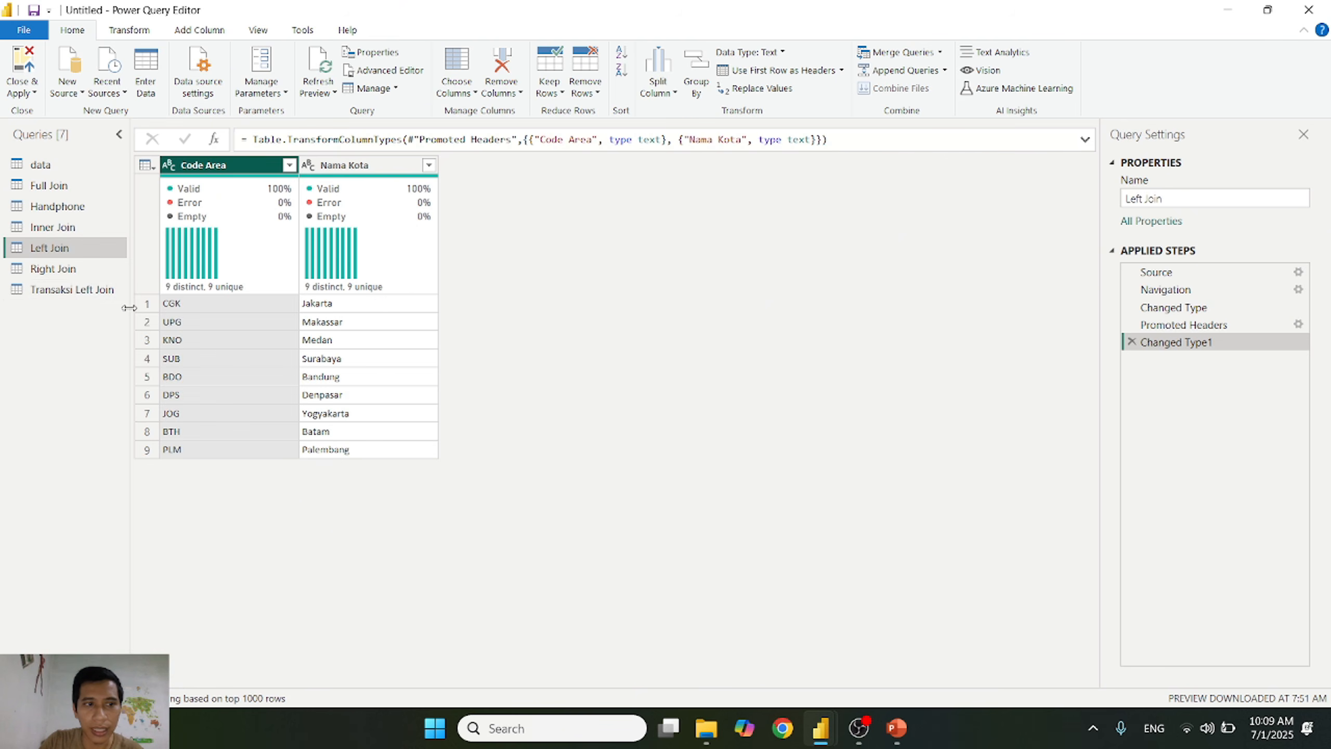
Step: Filter Transaksi Left Join to rows where Kota is BPN and inspect the joined Code Area and Nama Kota columns
click(84, 290)
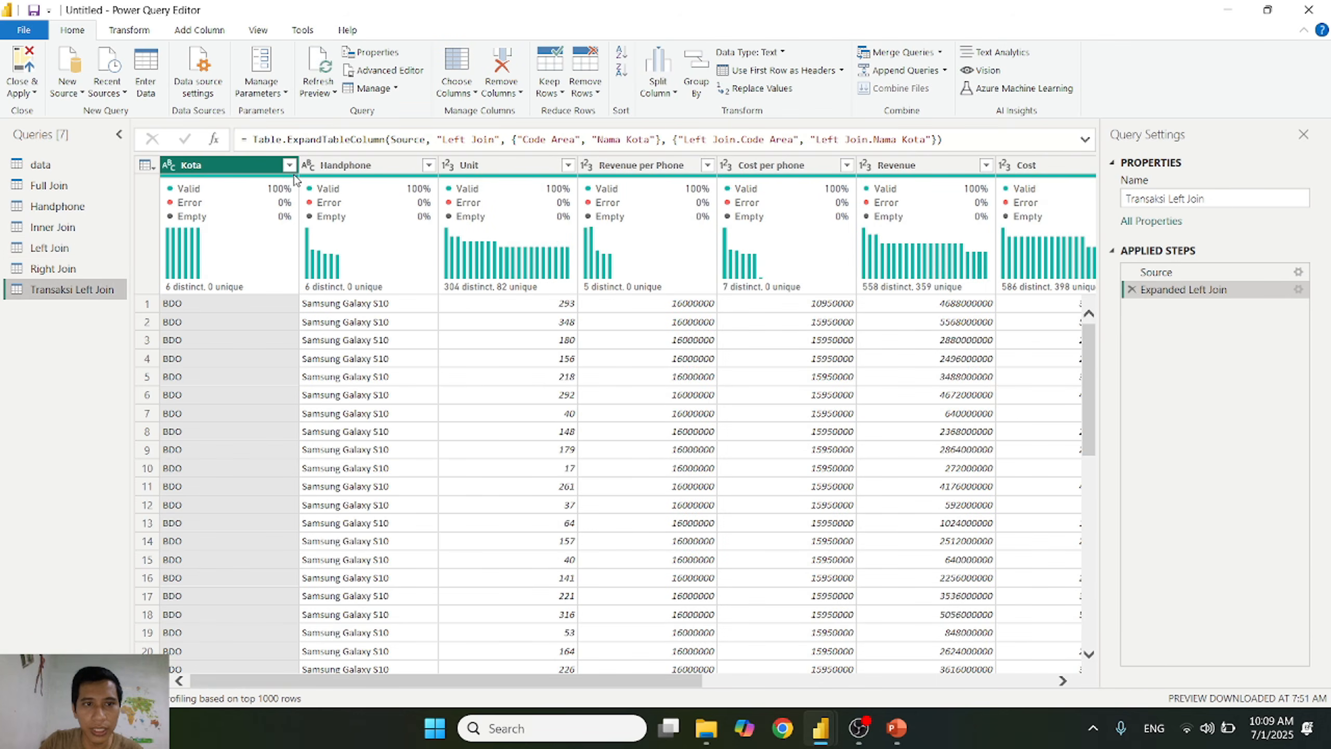
click(289, 166)
click(105, 348)
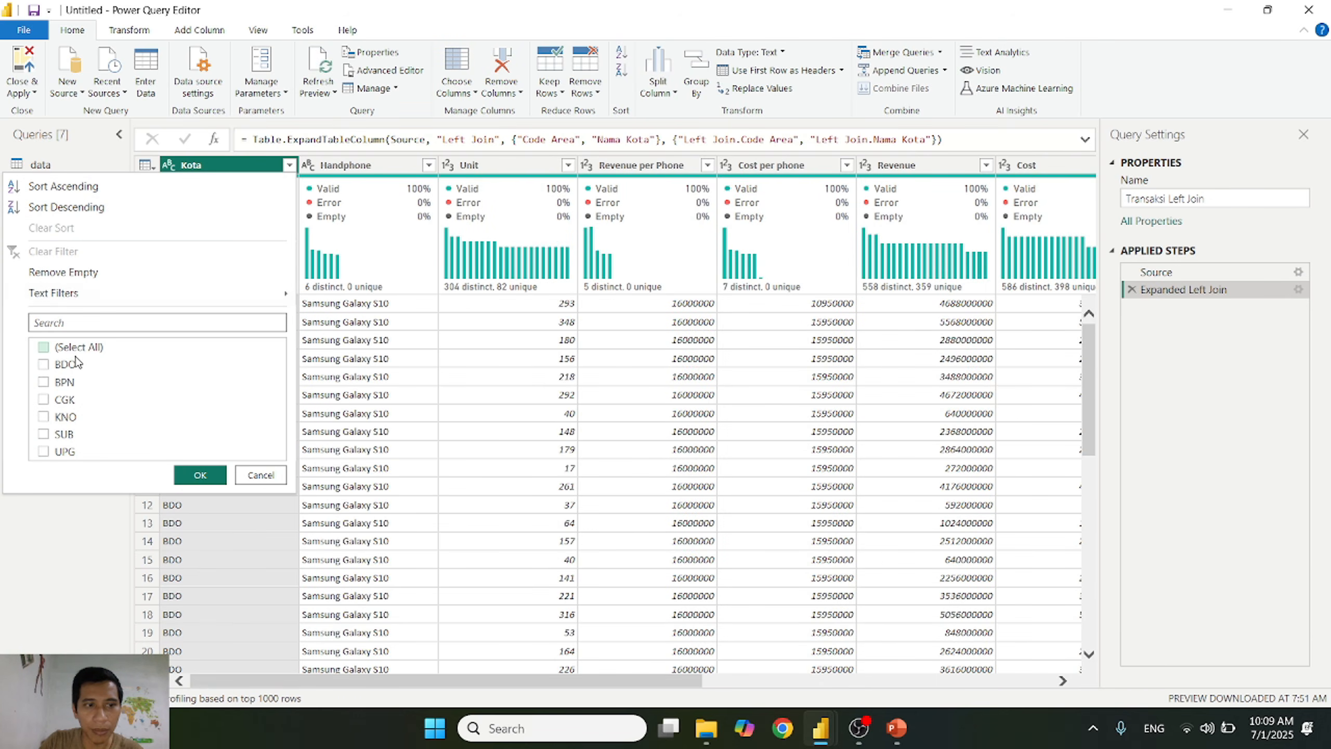
click(64, 382)
click(200, 474)
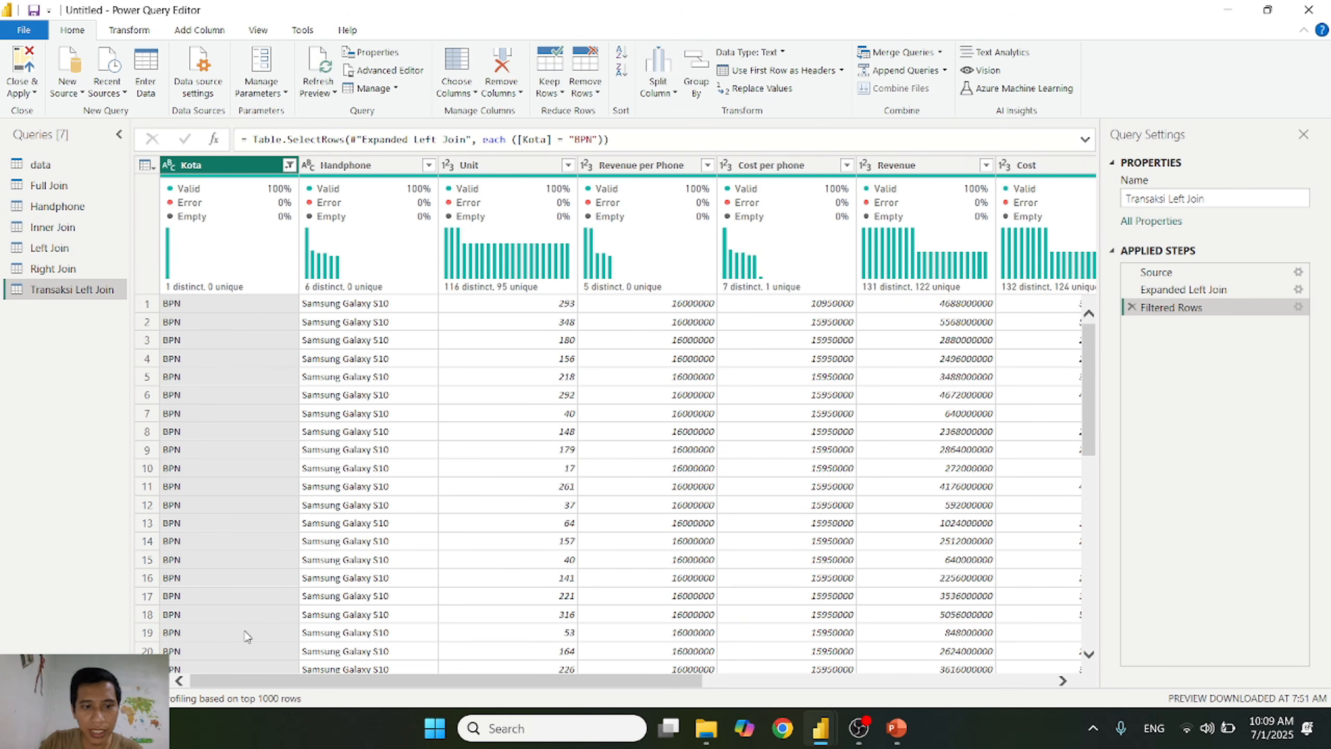
drag(299, 681, 738, 724)
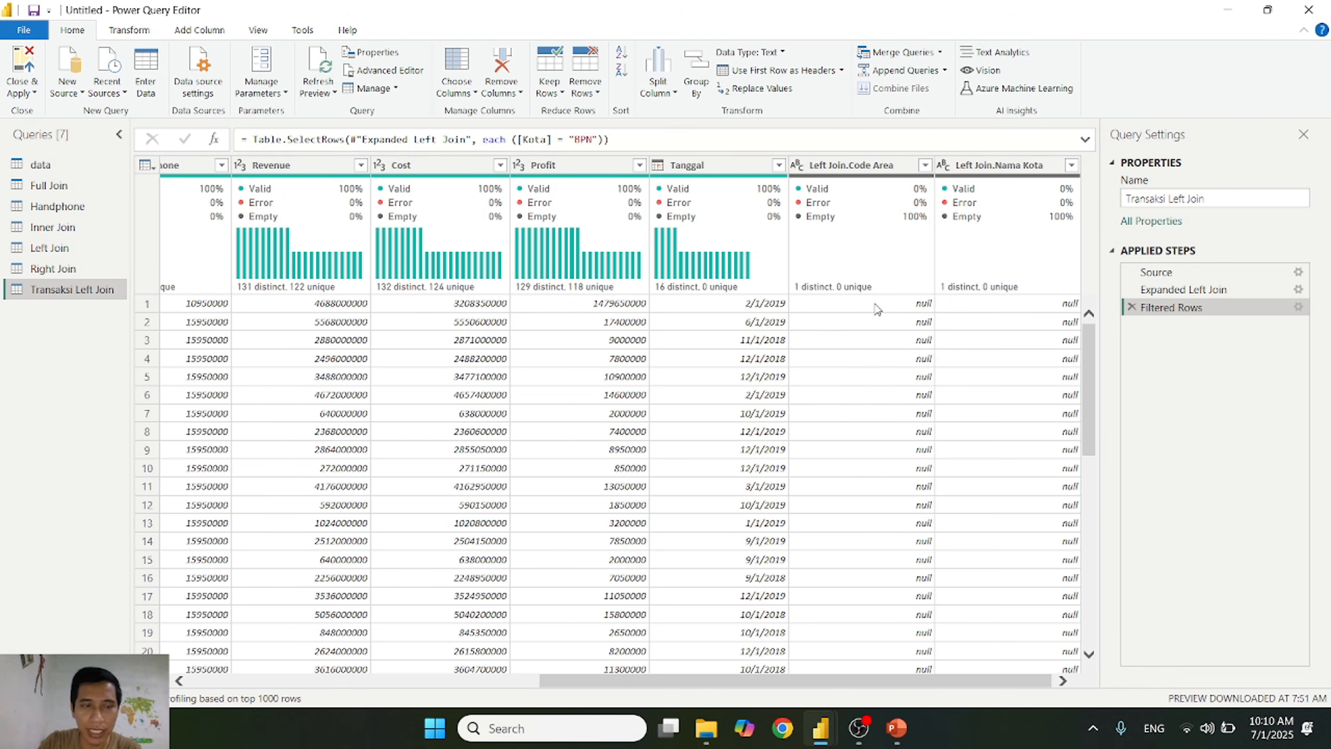
mouse_move(770, 296)
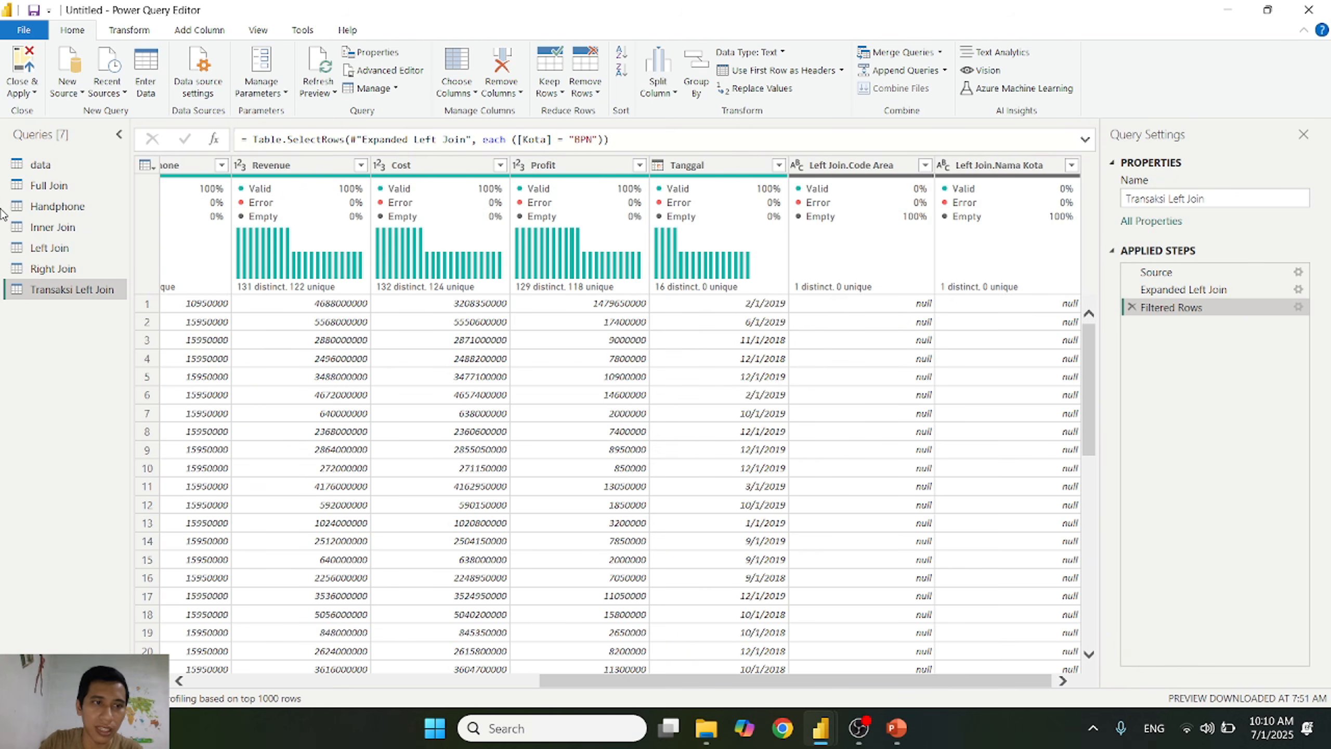
Step: Merge Handphone with Right Join as a new query, matching Kota to Code Area with a Right Outer join
click(57, 208)
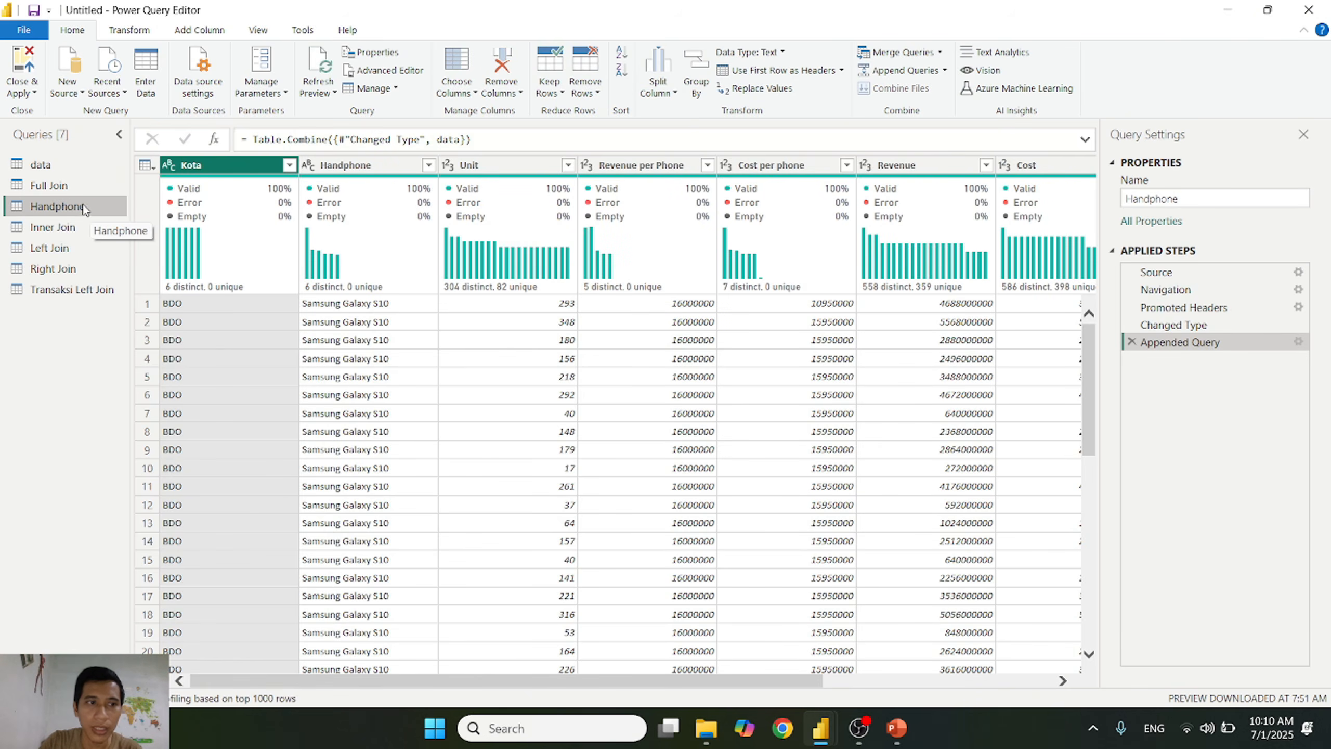
click(73, 272)
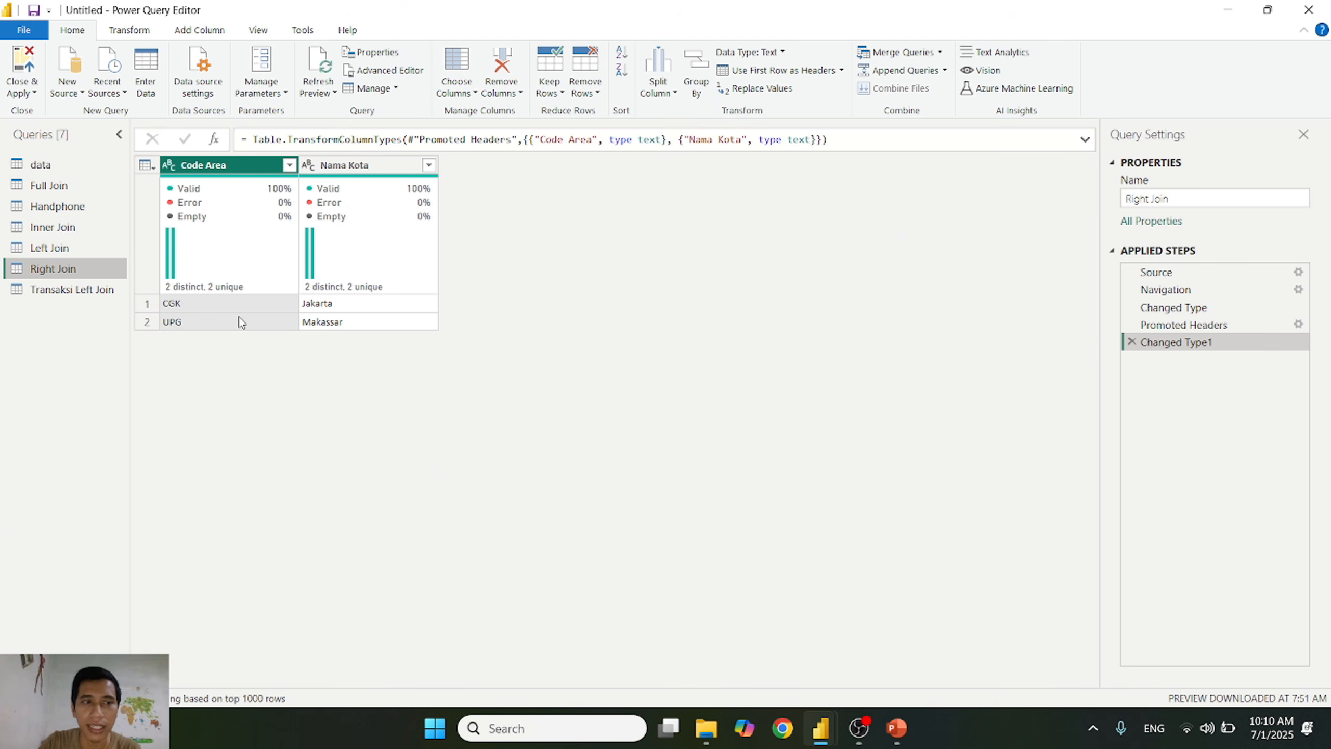
click(90, 207)
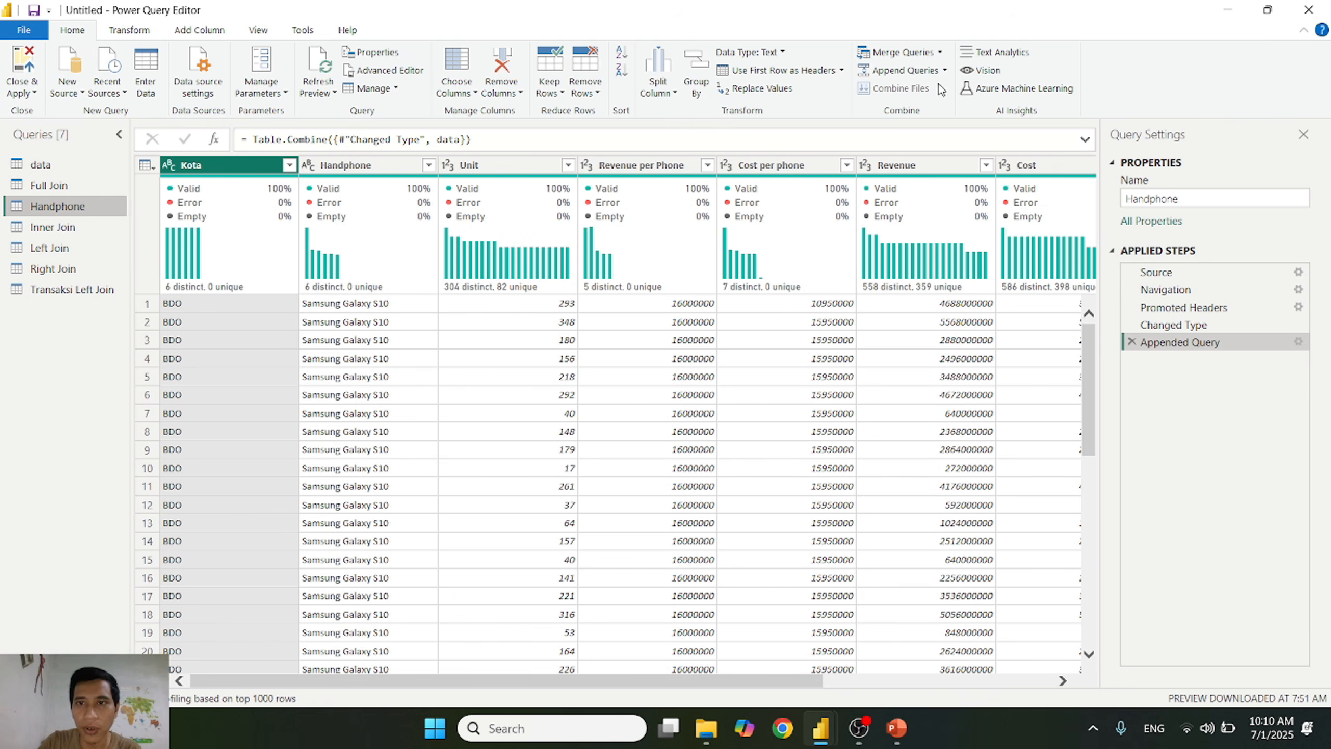
click(942, 53)
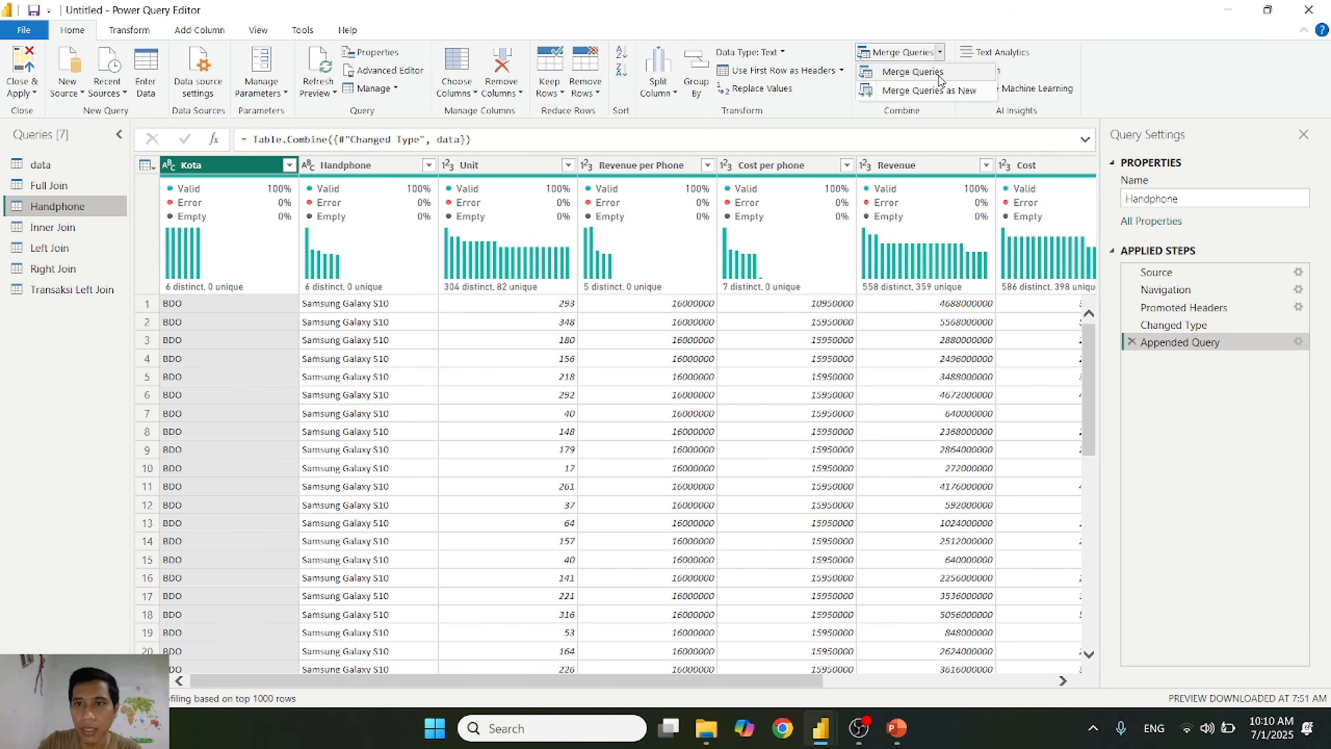
click(899, 92)
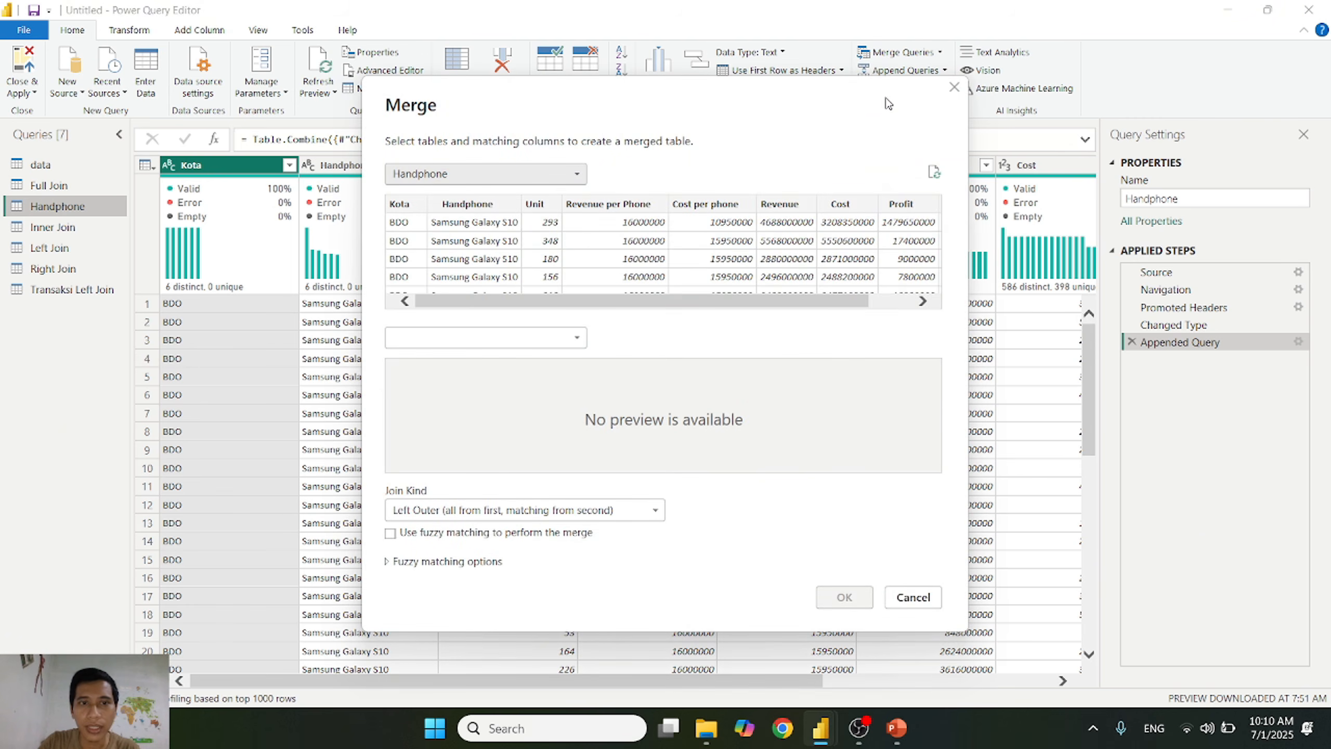
click(489, 338)
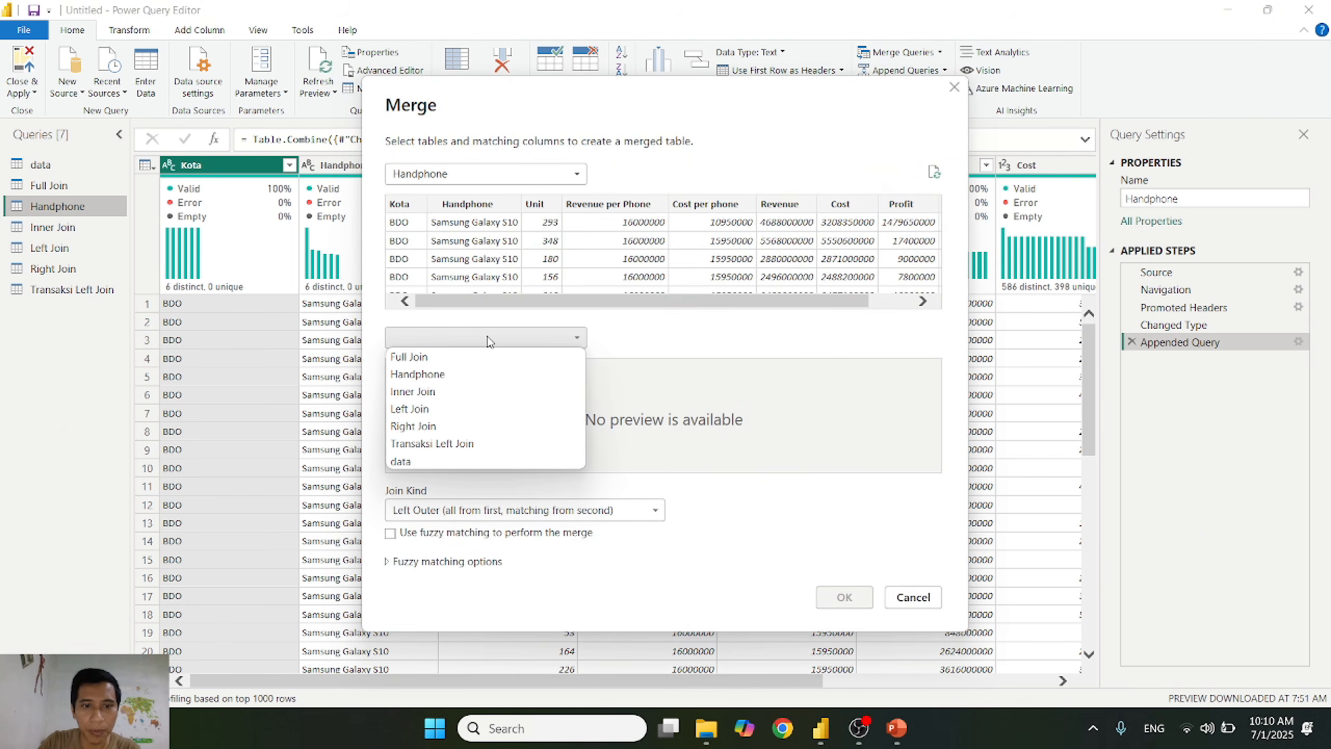
click(446, 433)
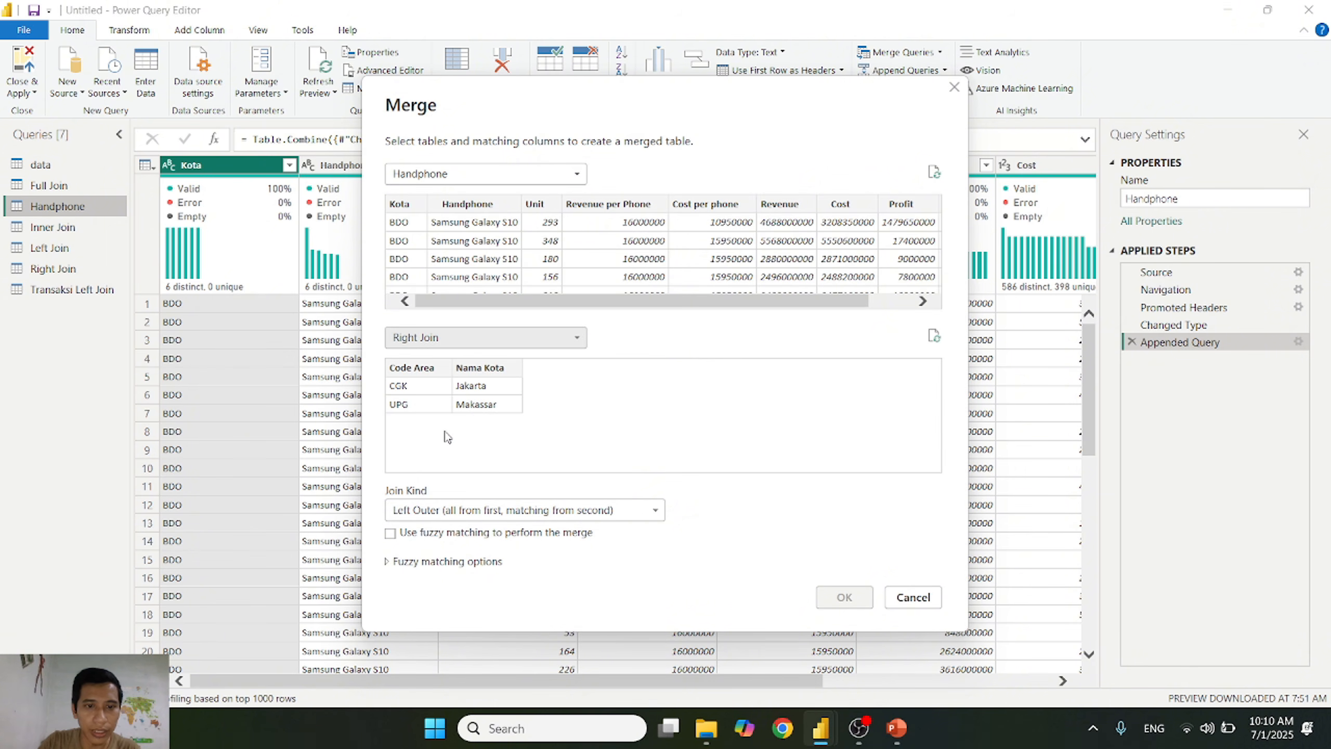
click(411, 204)
click(412, 367)
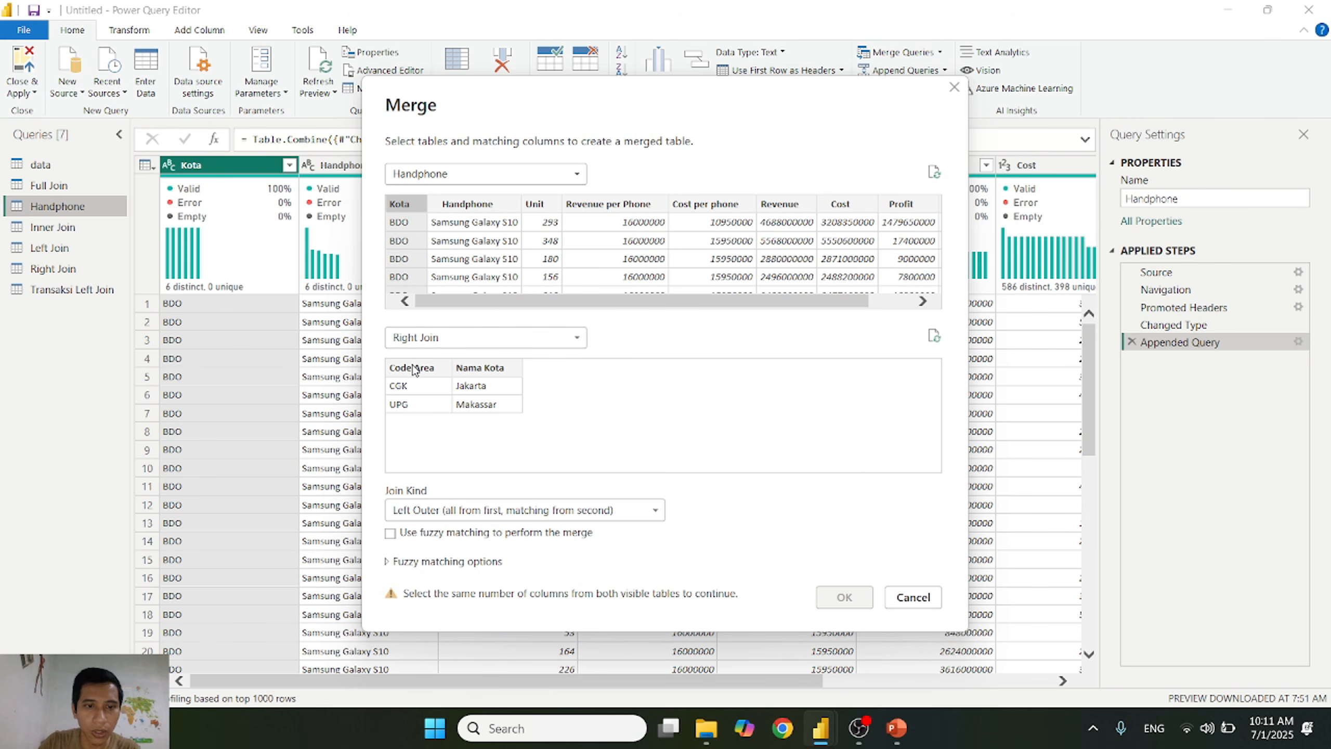
click(464, 511)
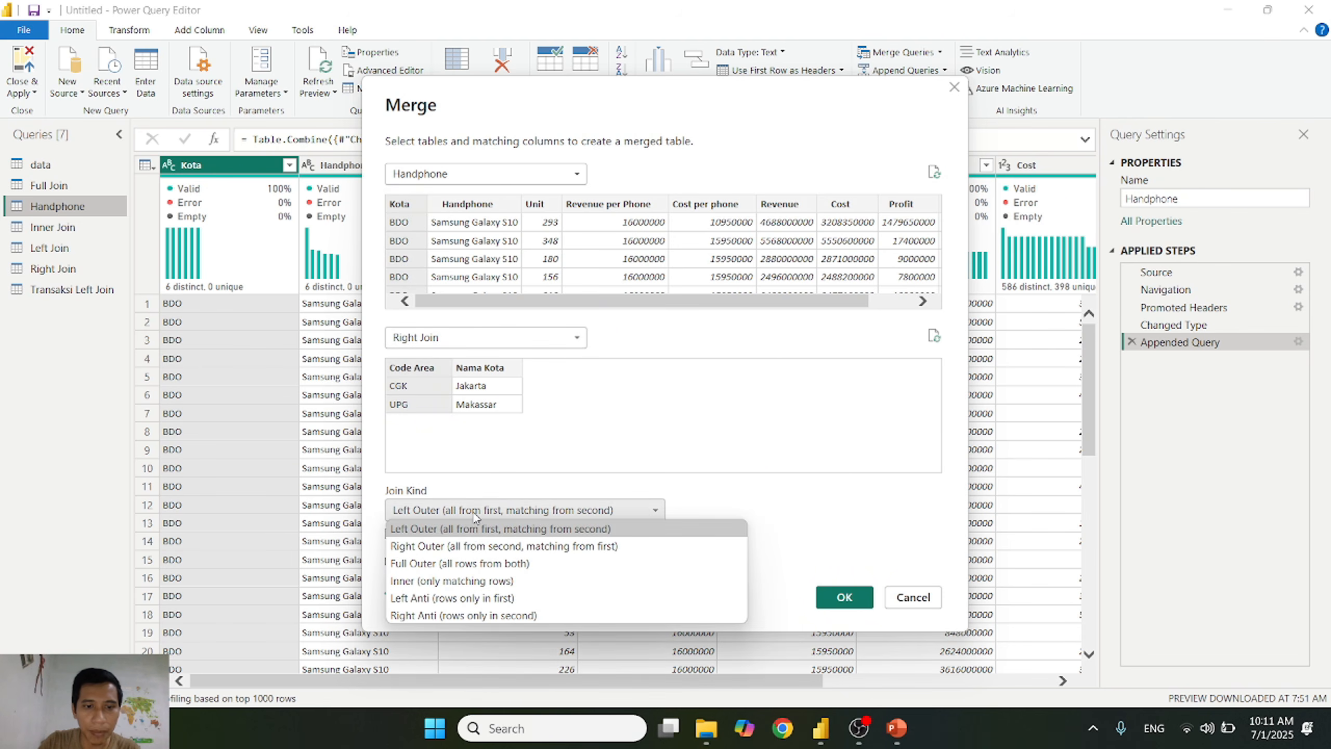
click(467, 547)
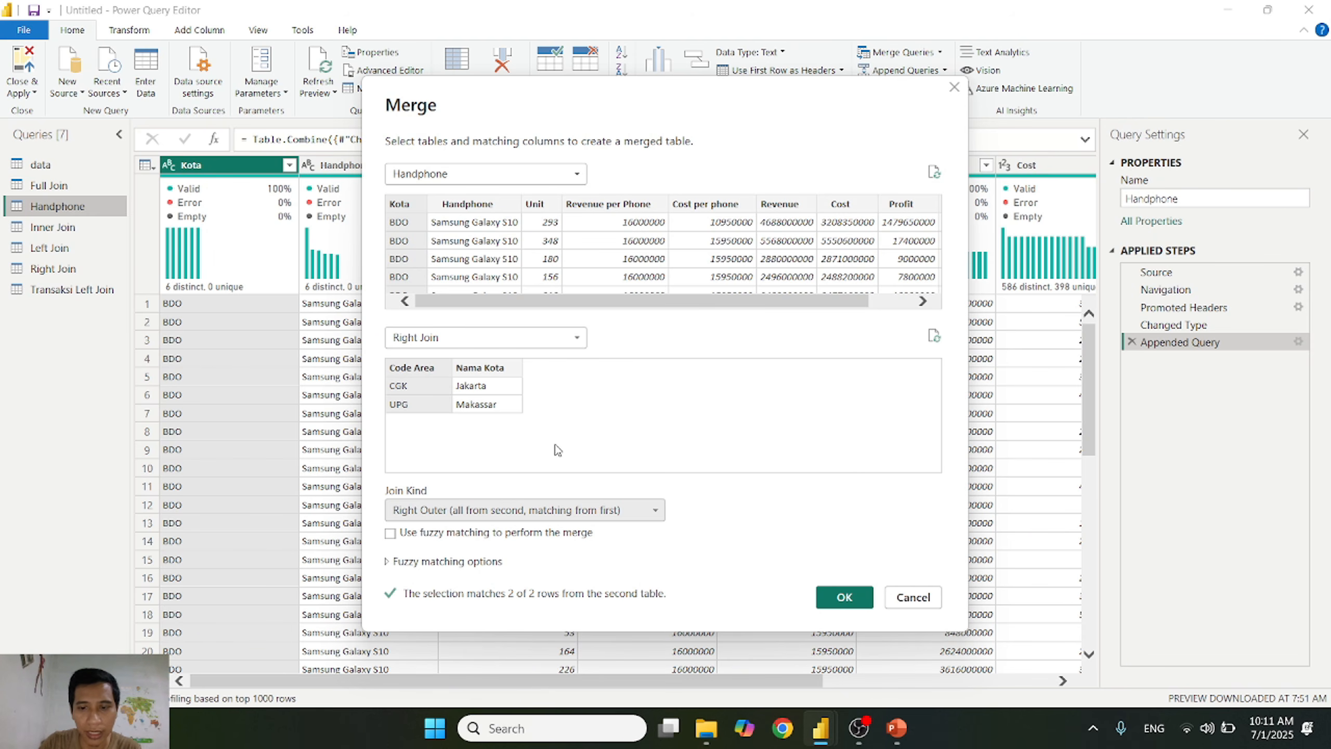
click(844, 599)
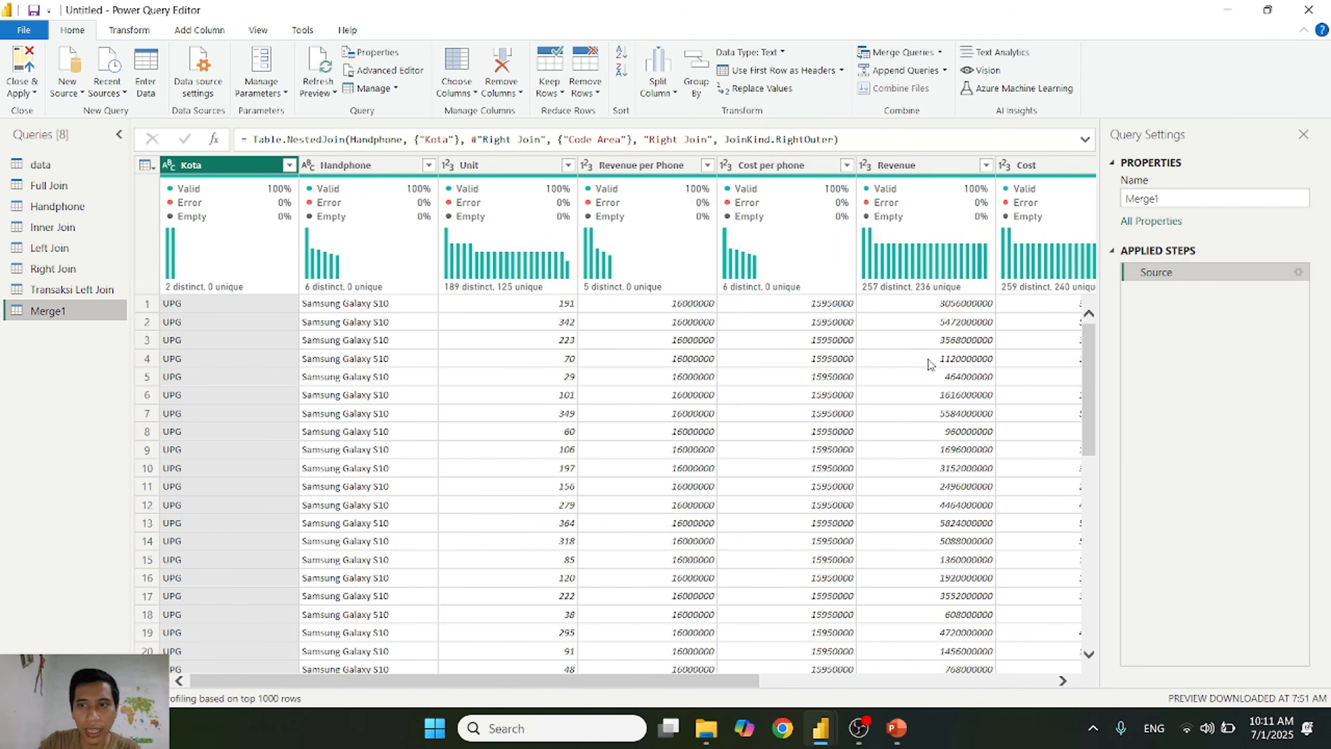
Step: Rename the new merged query as Transaksi Right Join
double_click(1178, 195)
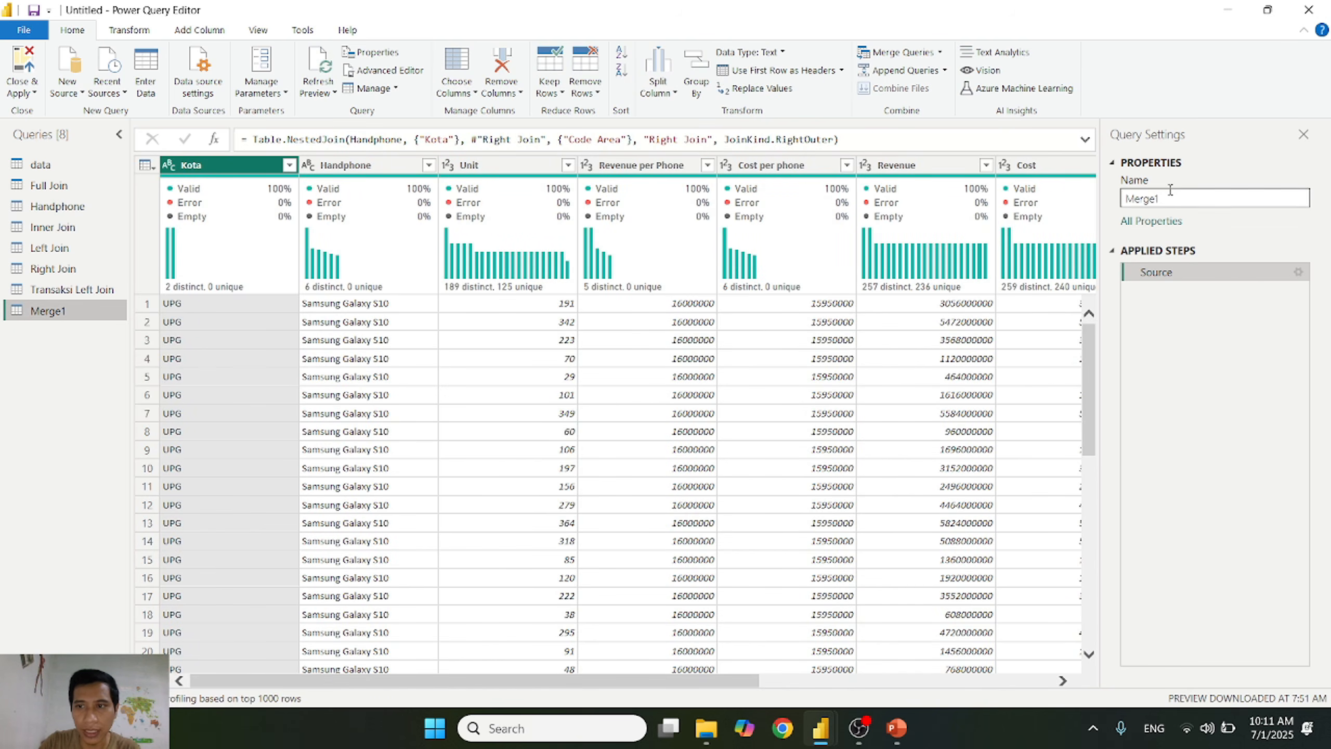
text(Transak)
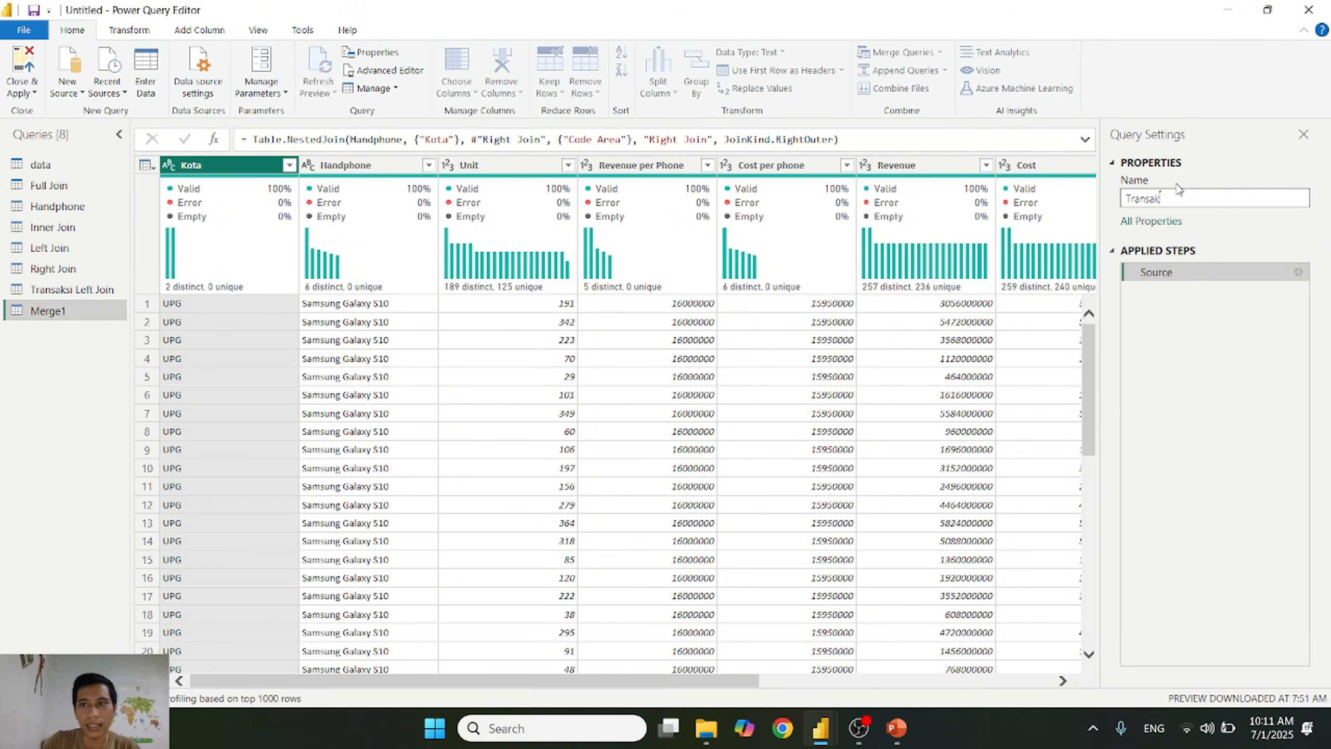
text(si Right Join)
key(Return)
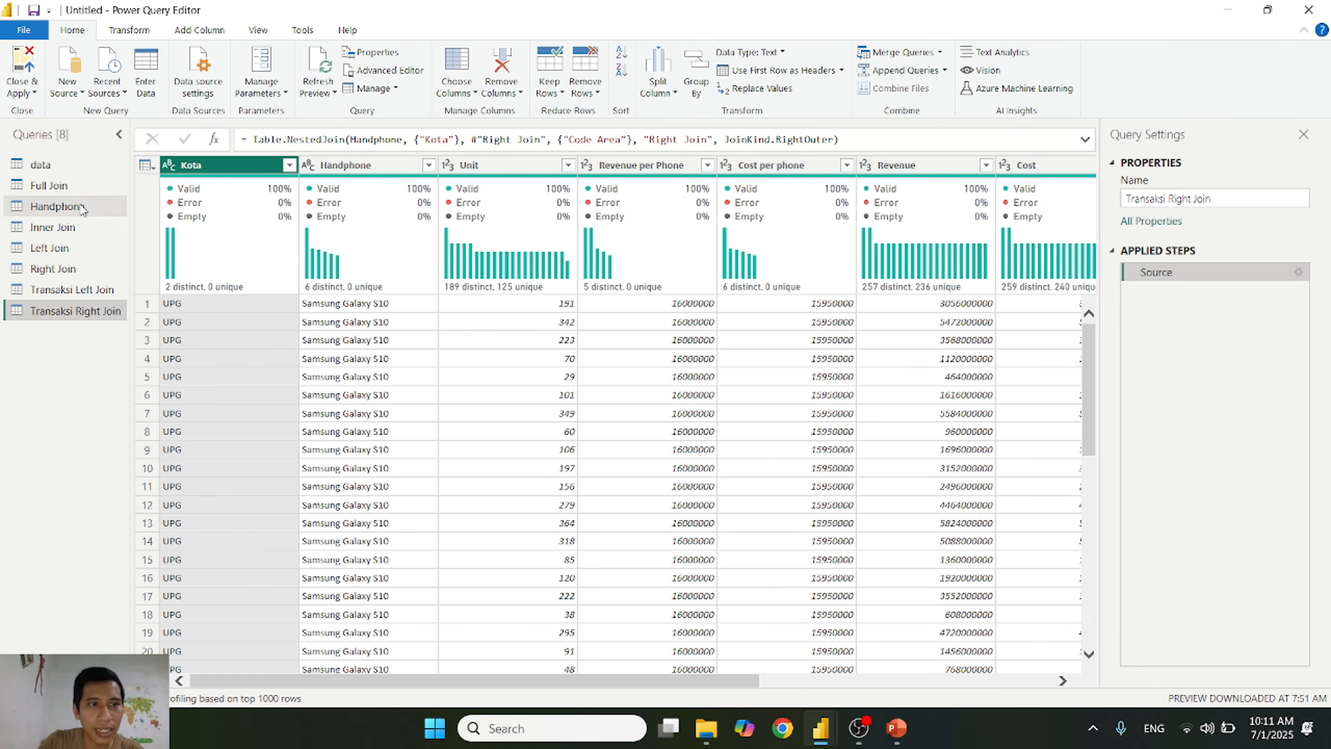
Step: Compare the distinct Kota values in Handphone and Transaksi Right Join with the area codes in Right Join
click(58, 206)
click(289, 166)
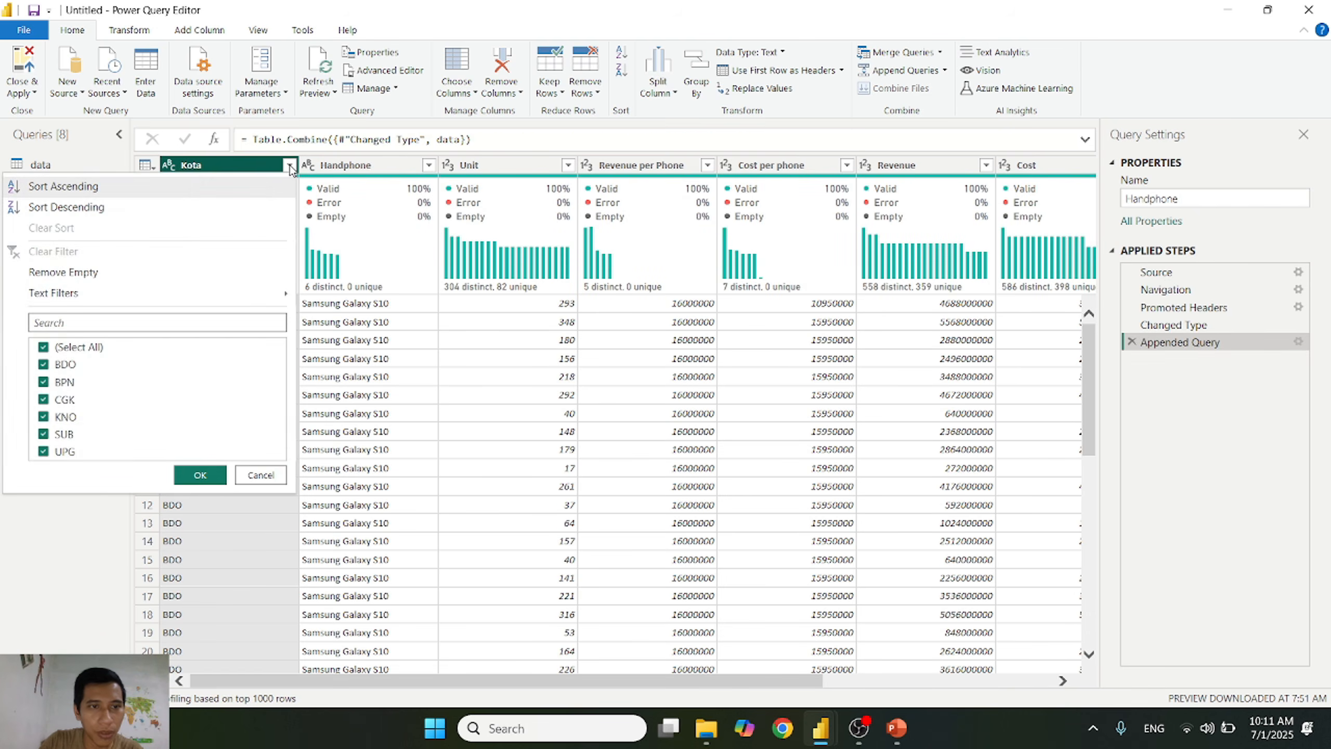
click(261, 475)
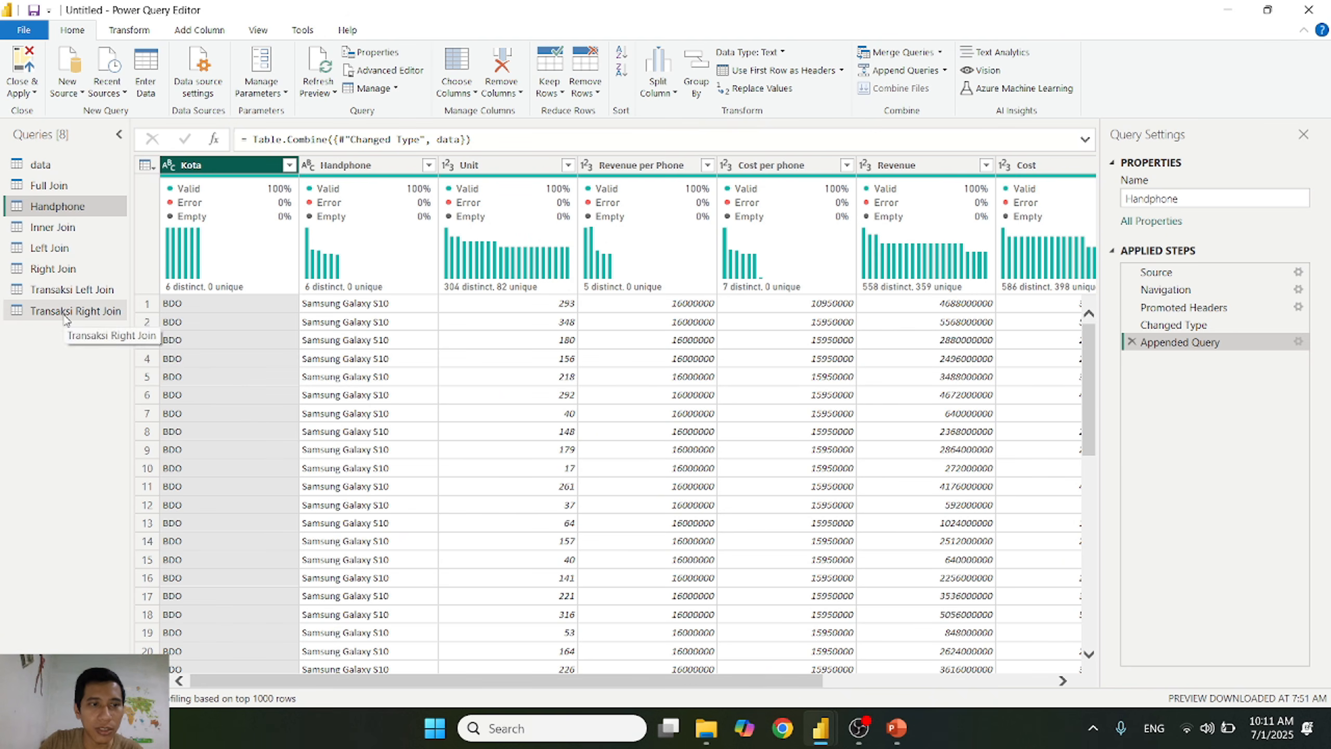
click(66, 315)
click(288, 165)
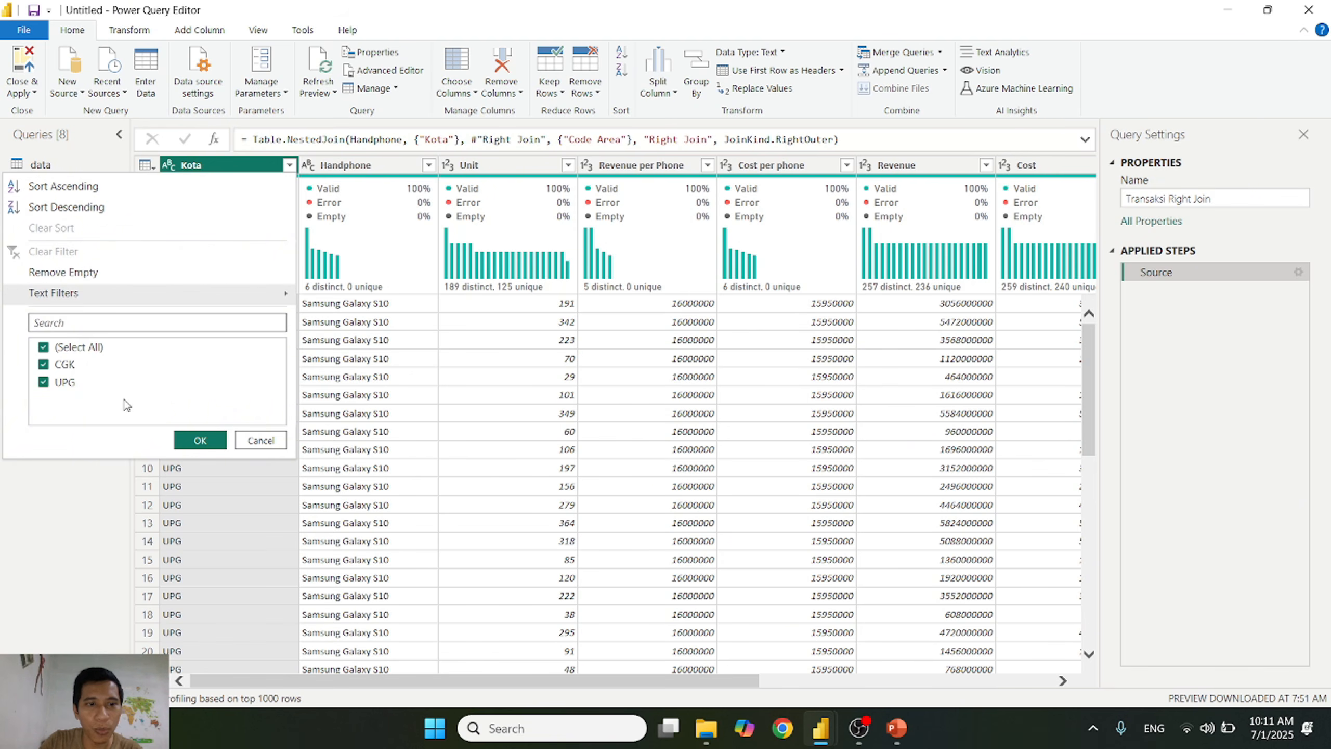
click(260, 440)
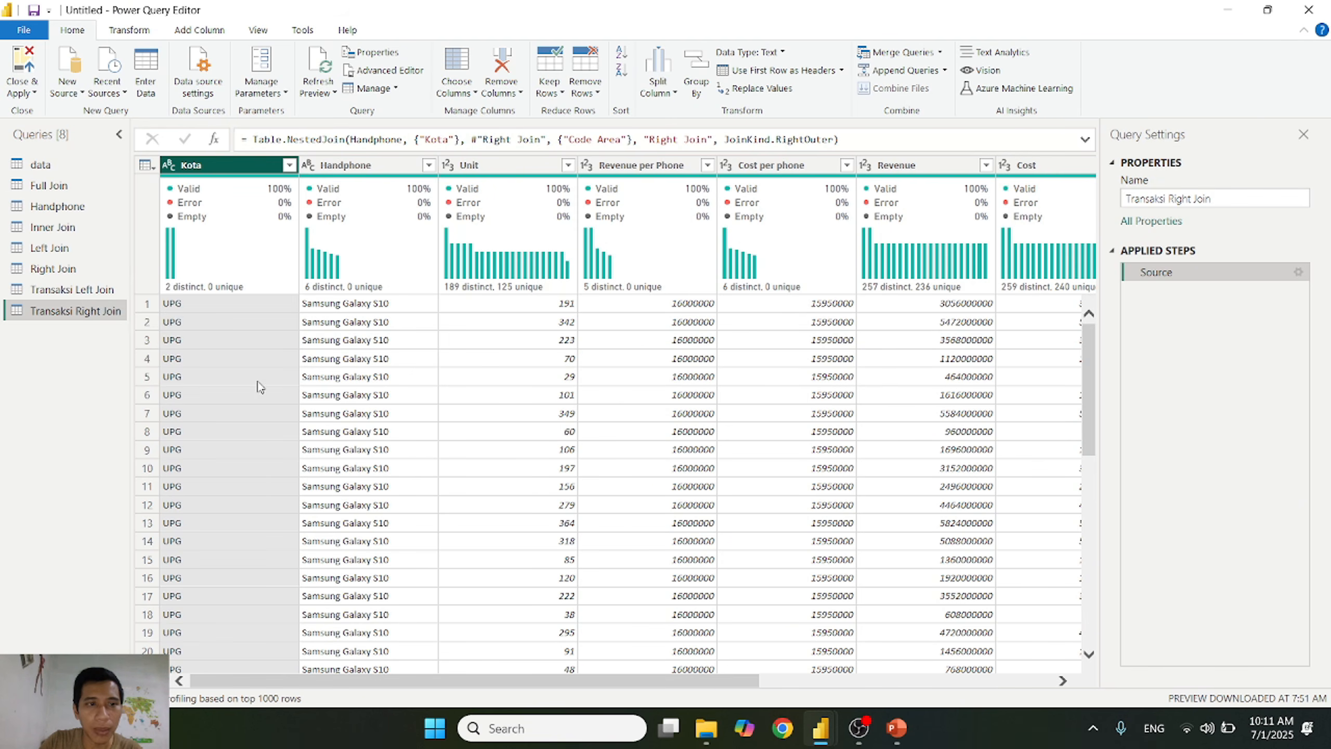
click(107, 267)
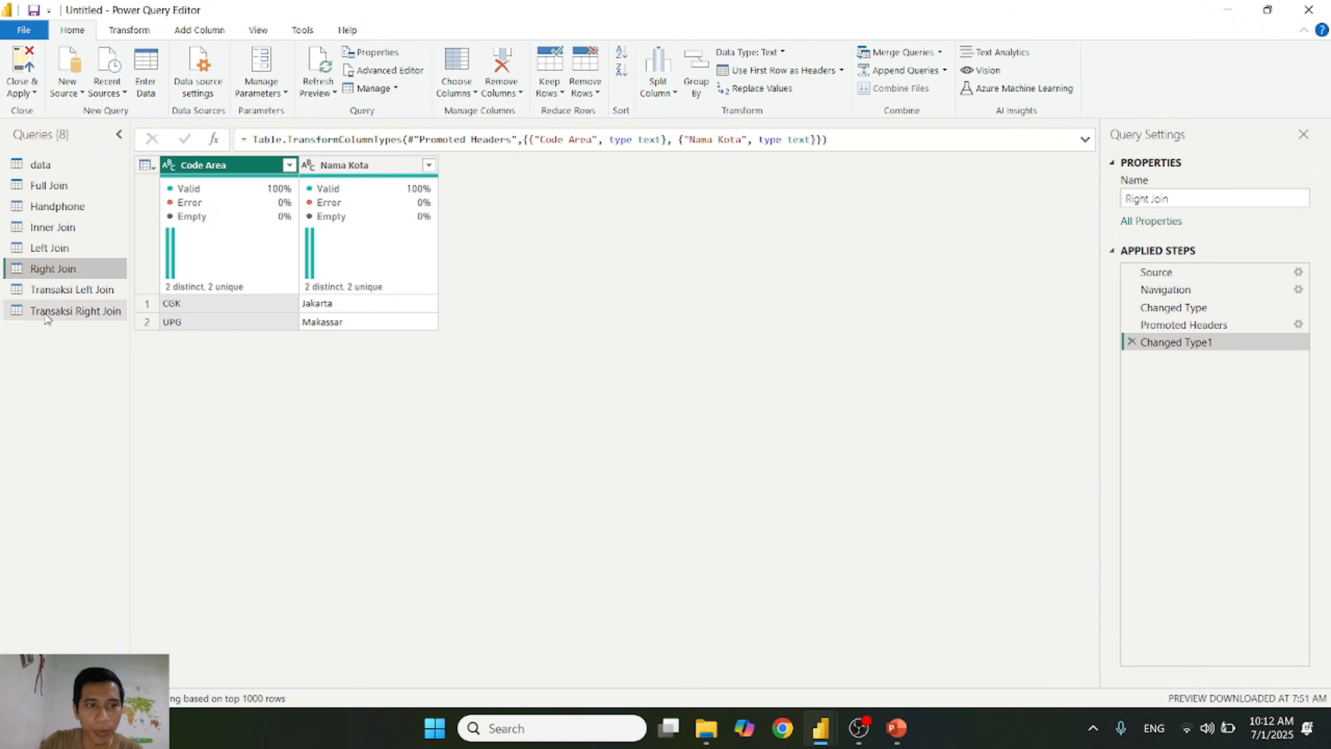
click(78, 311)
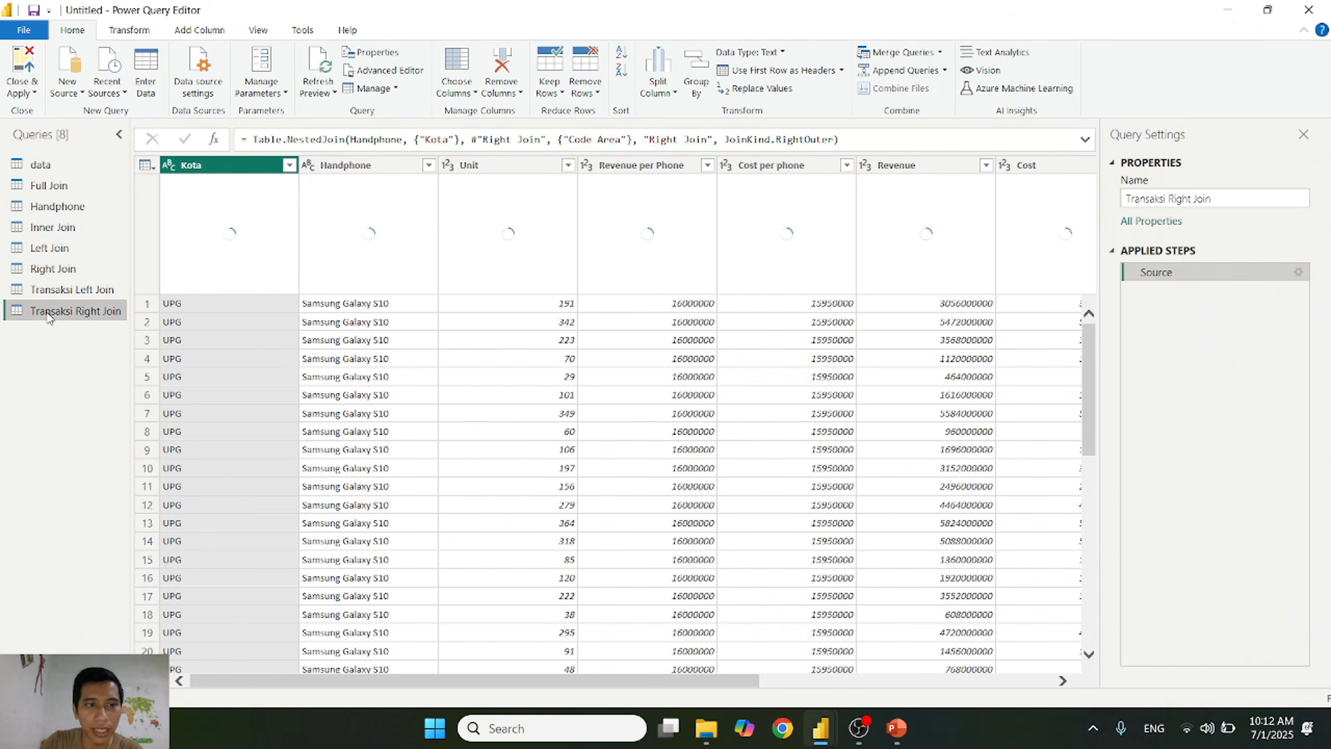
click(289, 165)
click(258, 436)
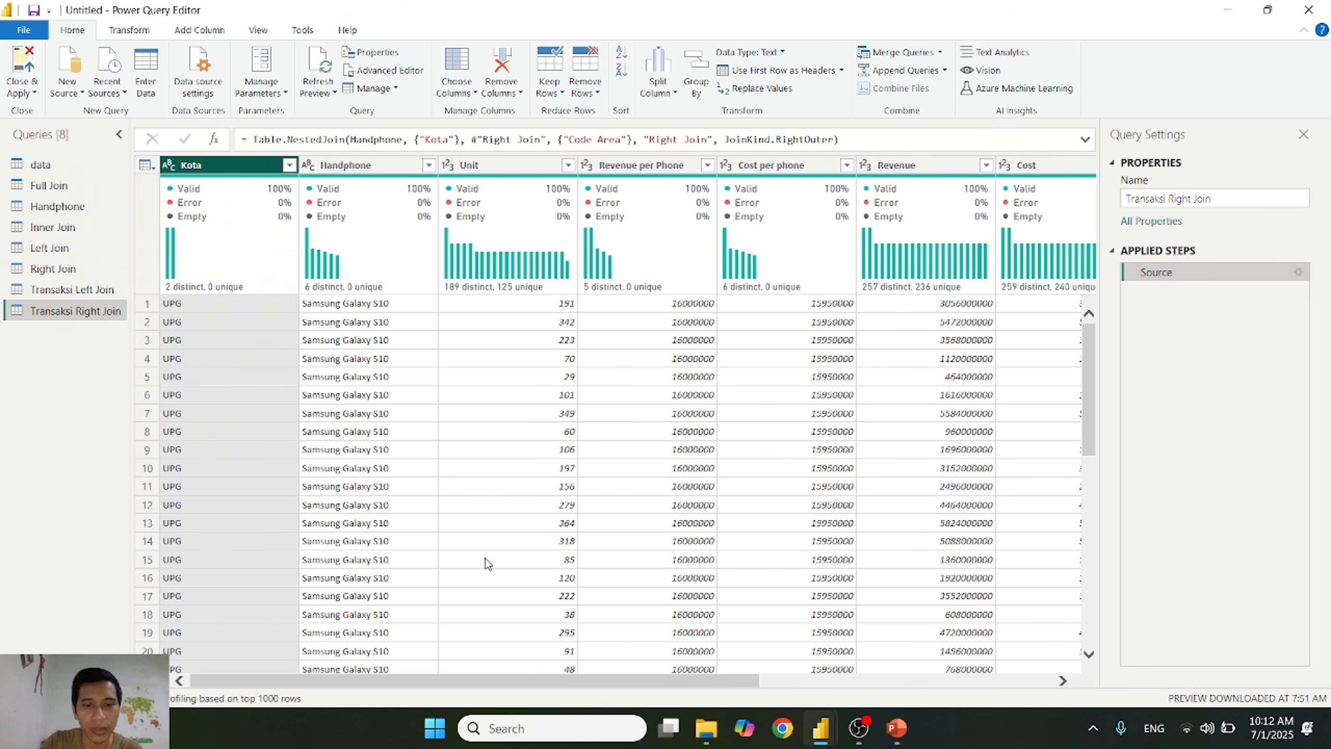
Step: Expand the Right Join column of Transaksi Right Join to only Nama Kota, keeping the original column name as prefix
drag(644, 681, 1239, 666)
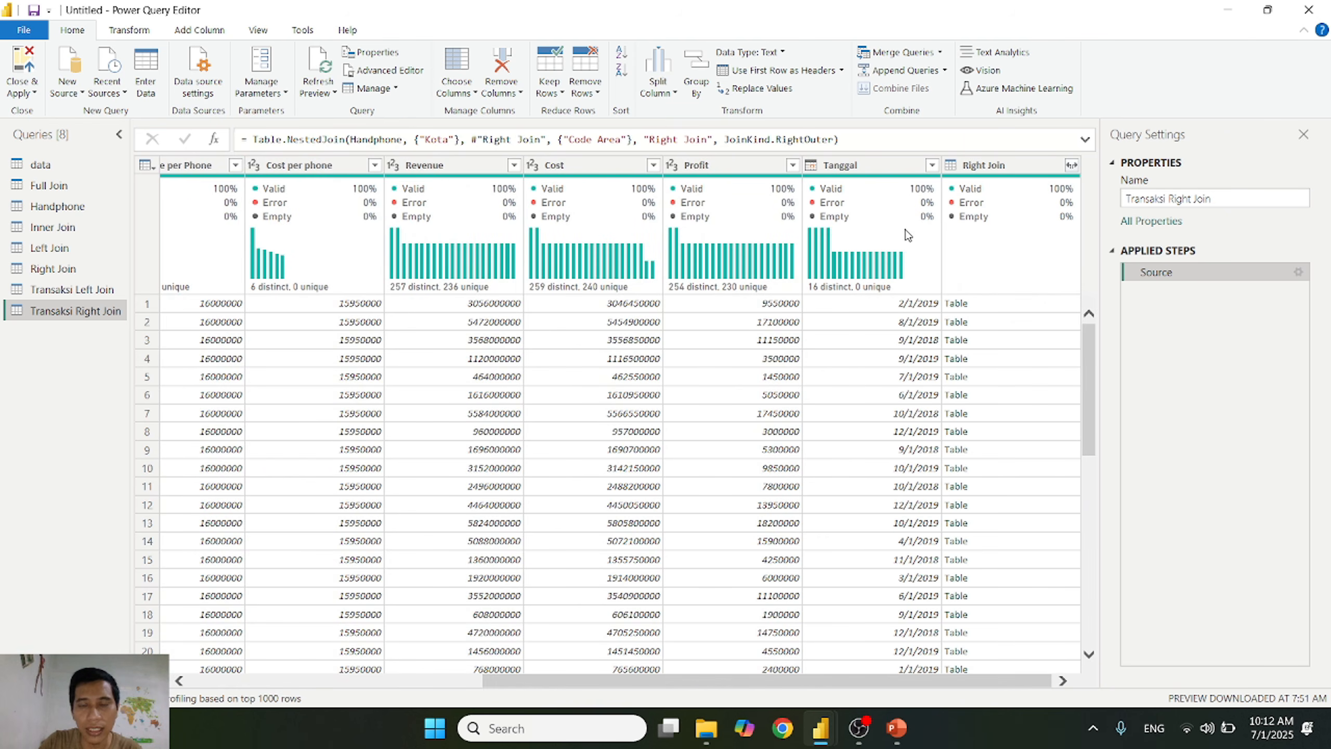
mouse_move(863, 274)
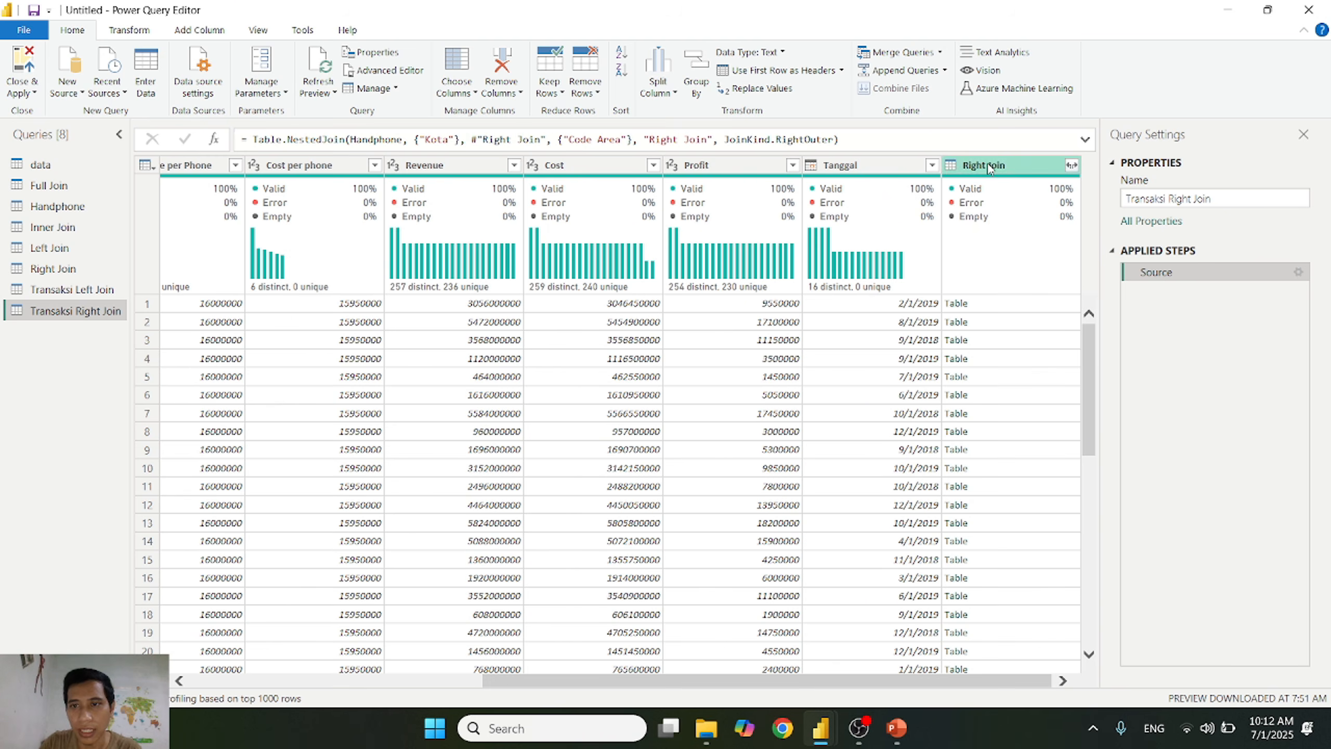
click(1072, 165)
click(860, 252)
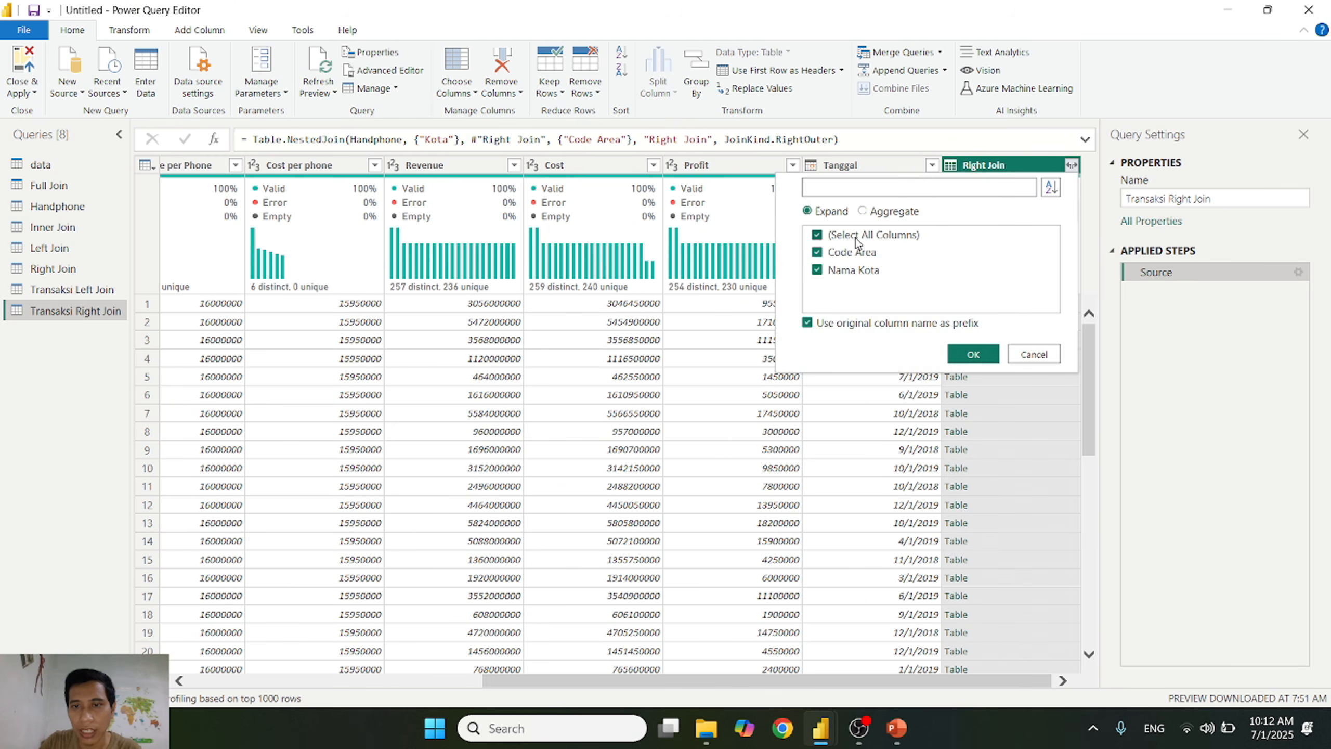
click(860, 236)
click(852, 271)
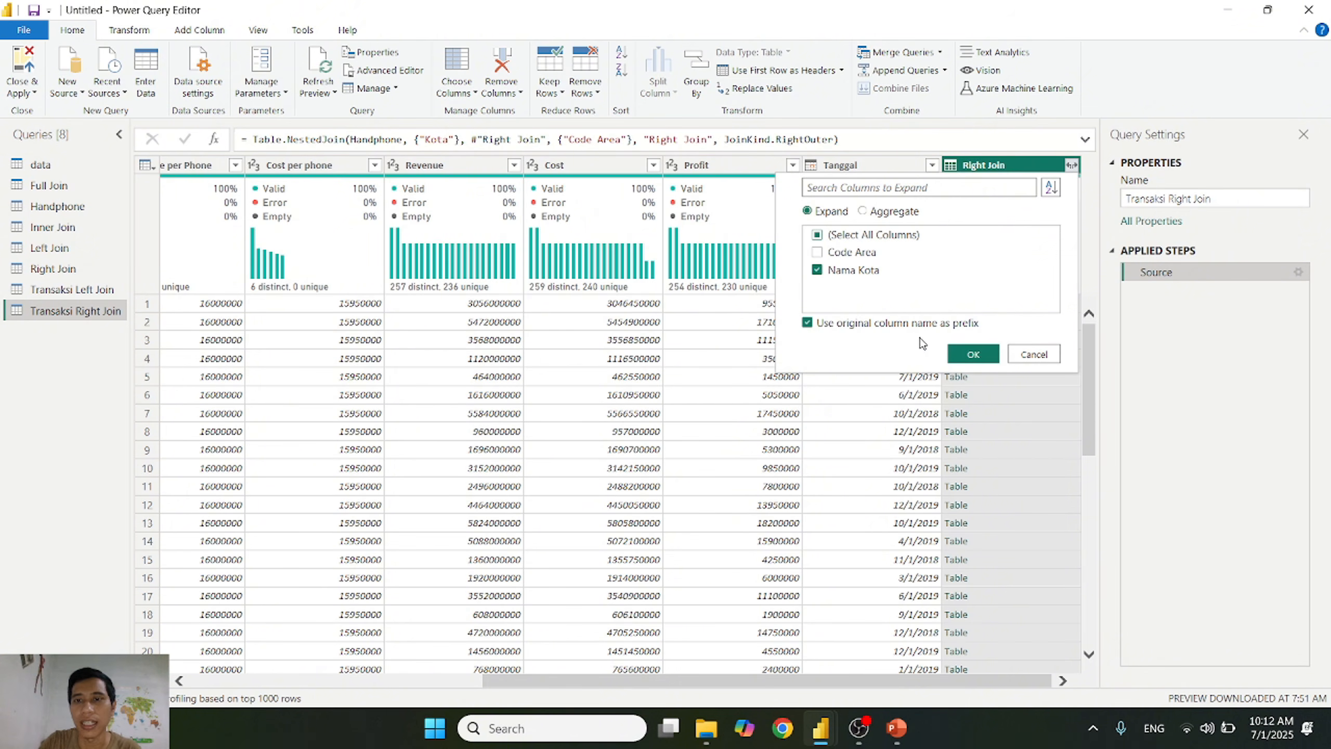
click(979, 357)
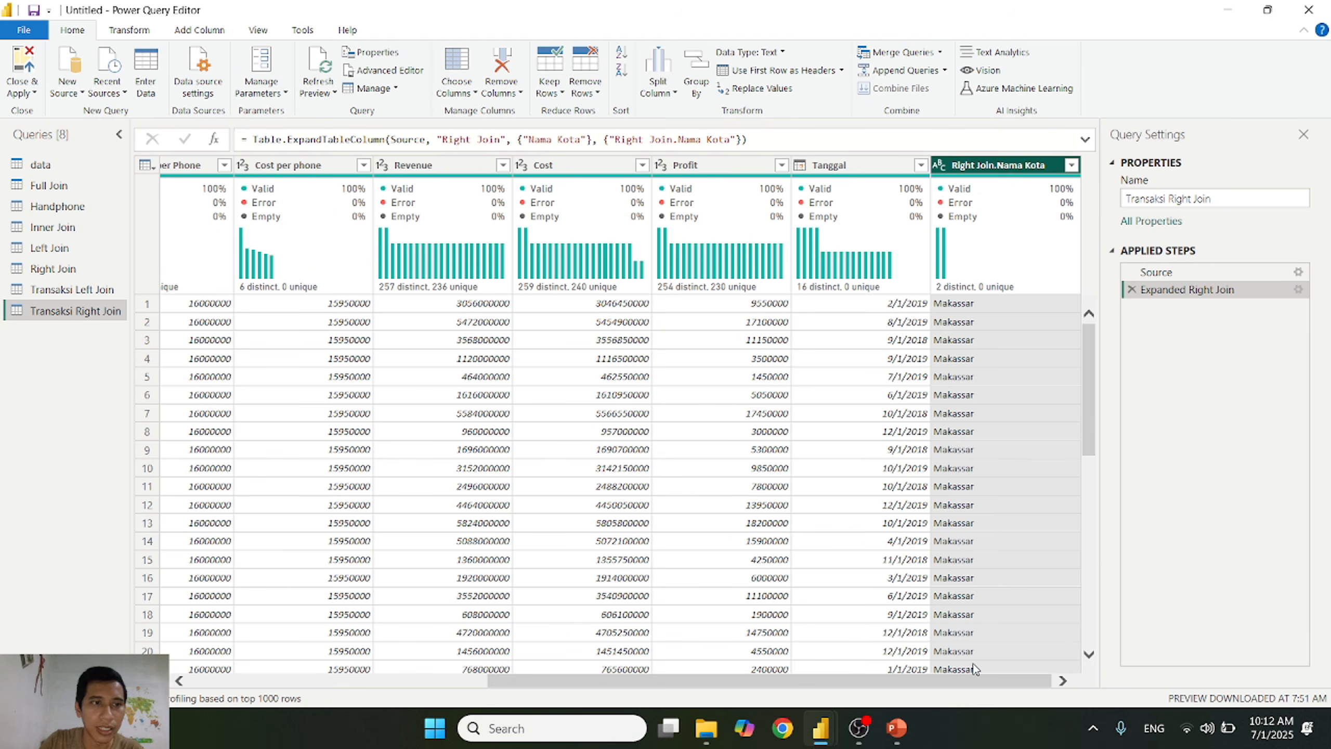
Step: Switch to PowerPoint to review the Merge Query slides on join types, right outer join and full outer join, and return to Handphone in Power Query
click(897, 729)
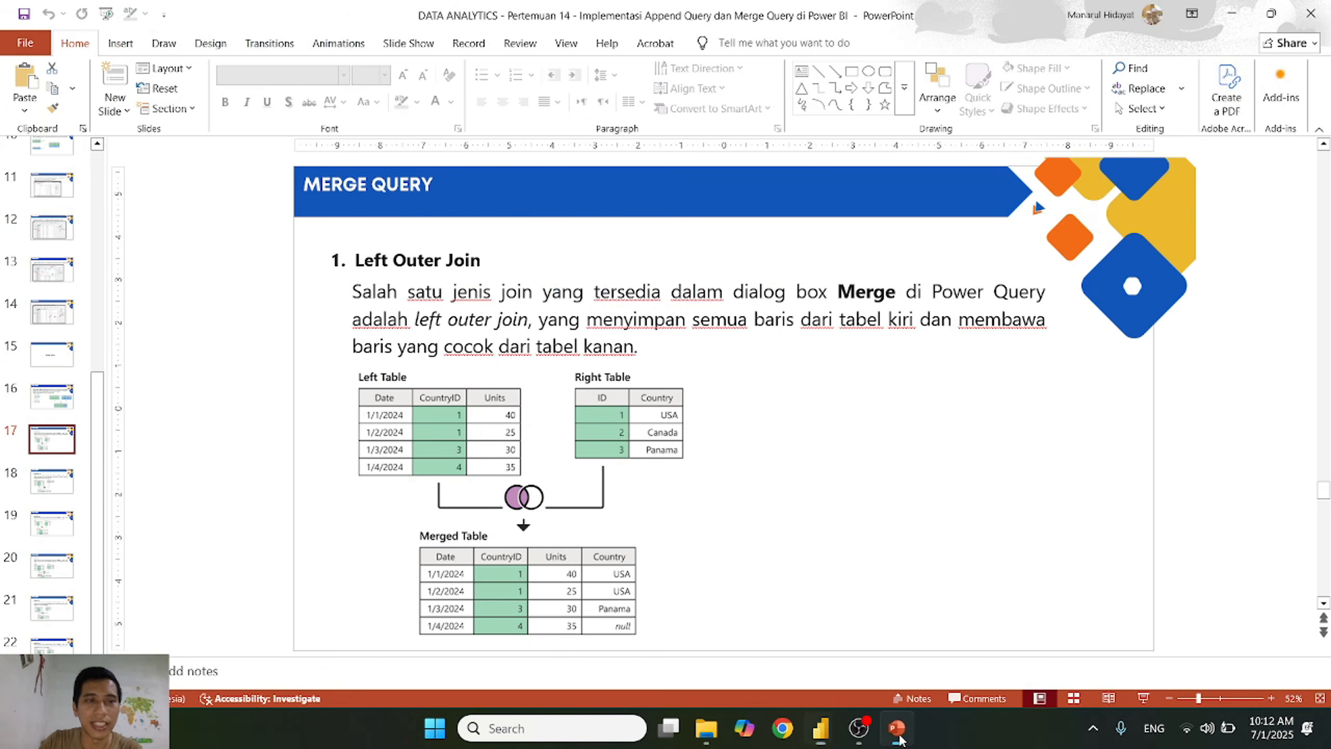
click(52, 397)
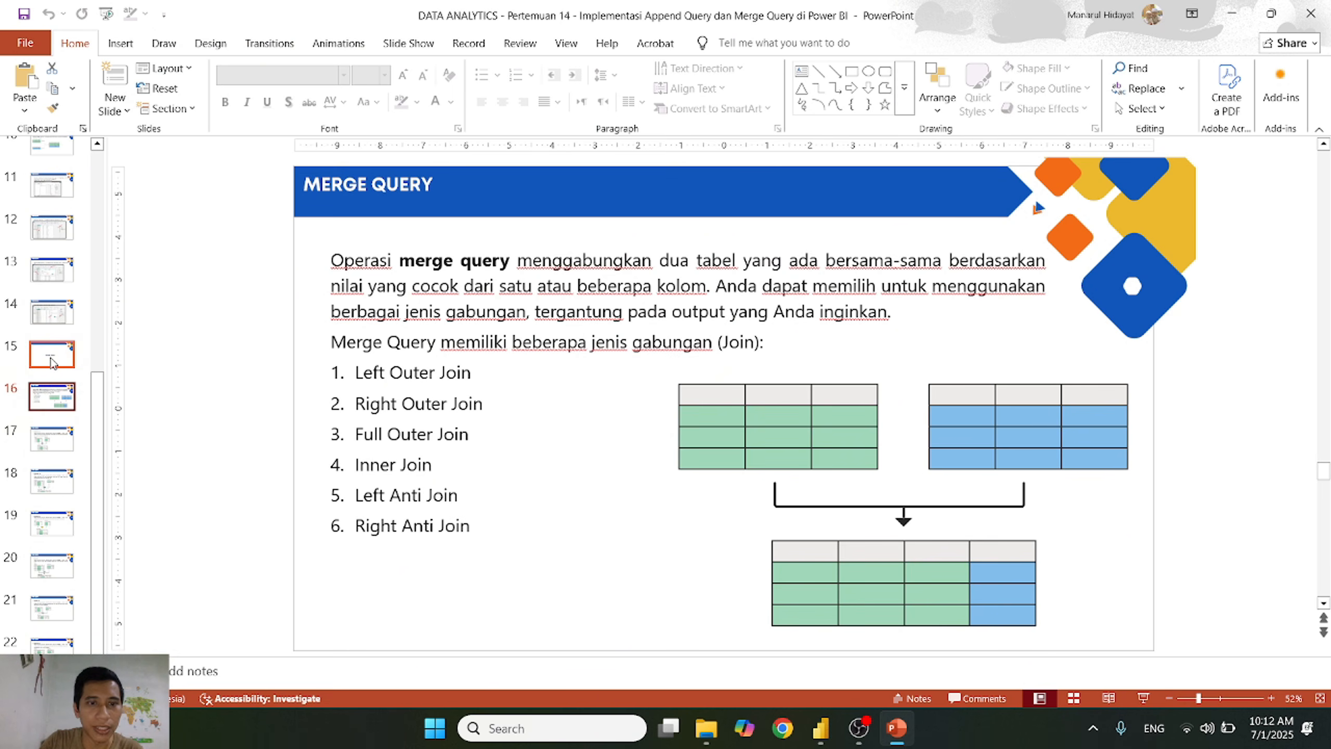
key(alt+Tab)
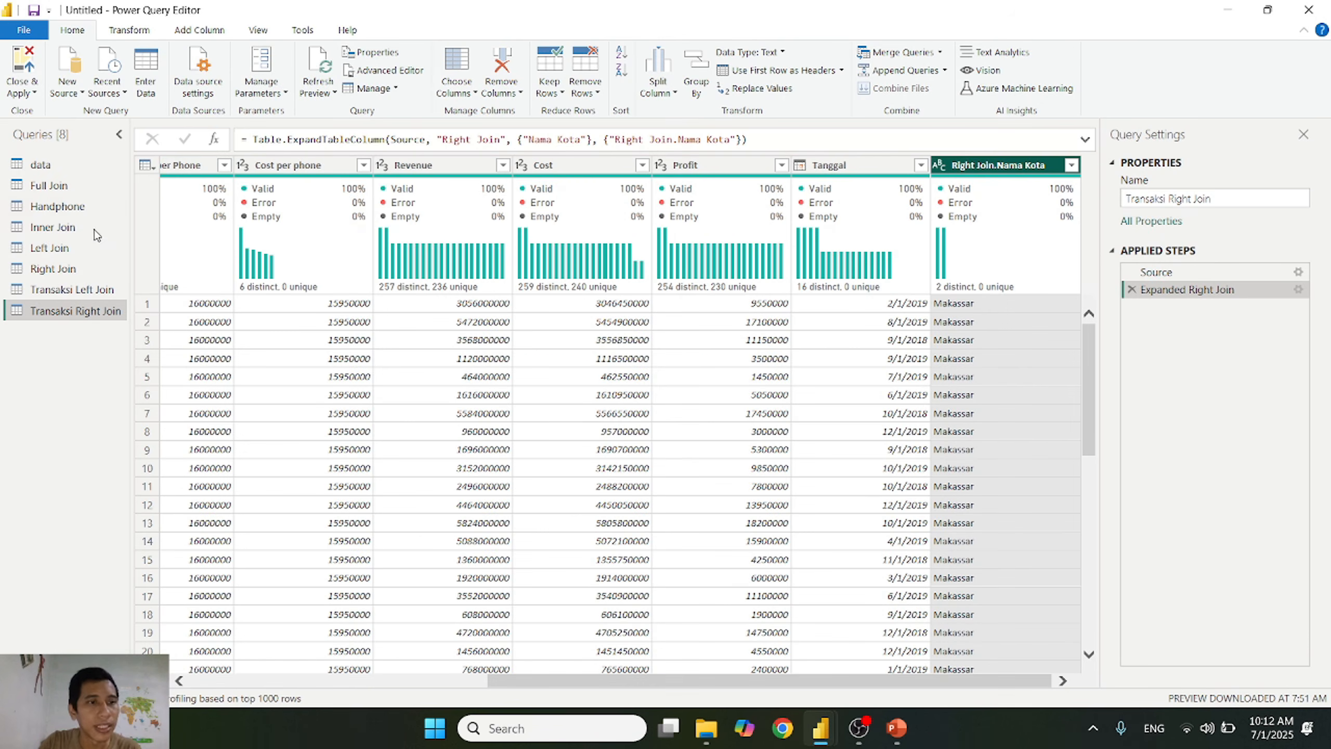
click(65, 209)
key(alt+Tab)
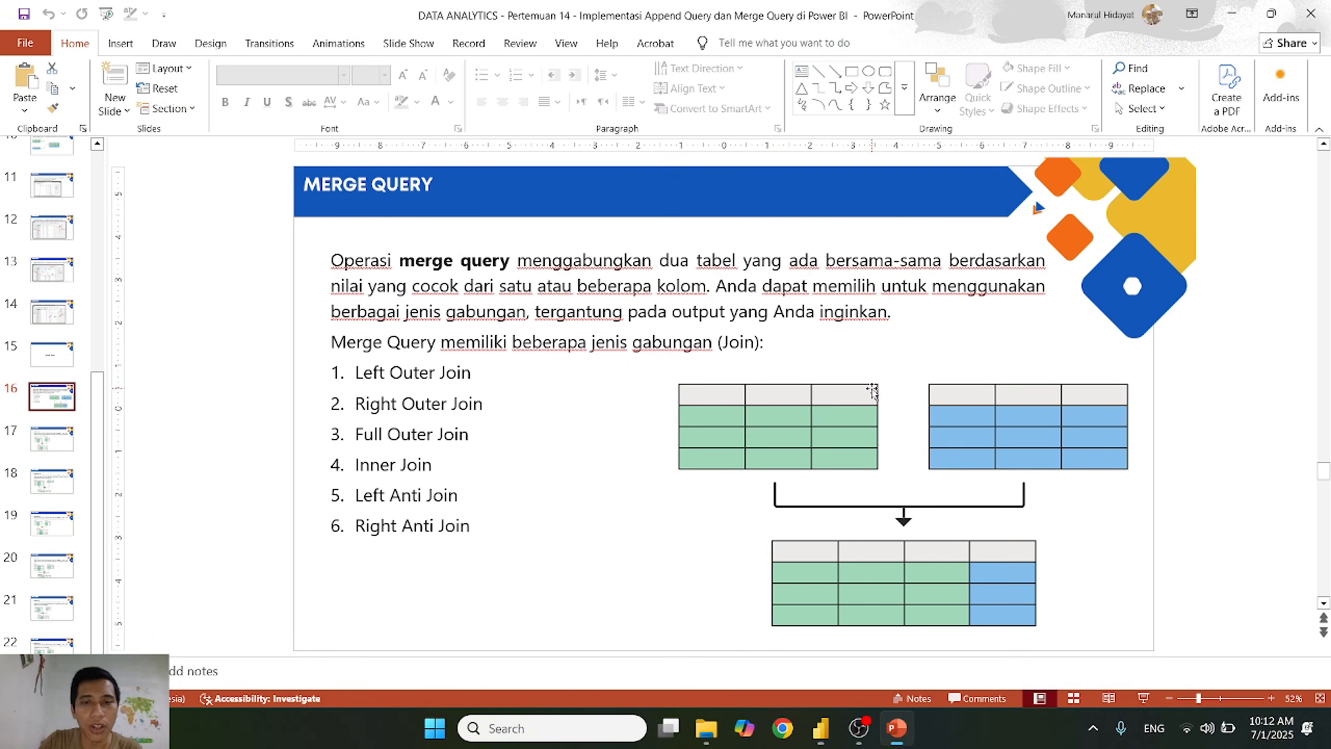
click(52, 481)
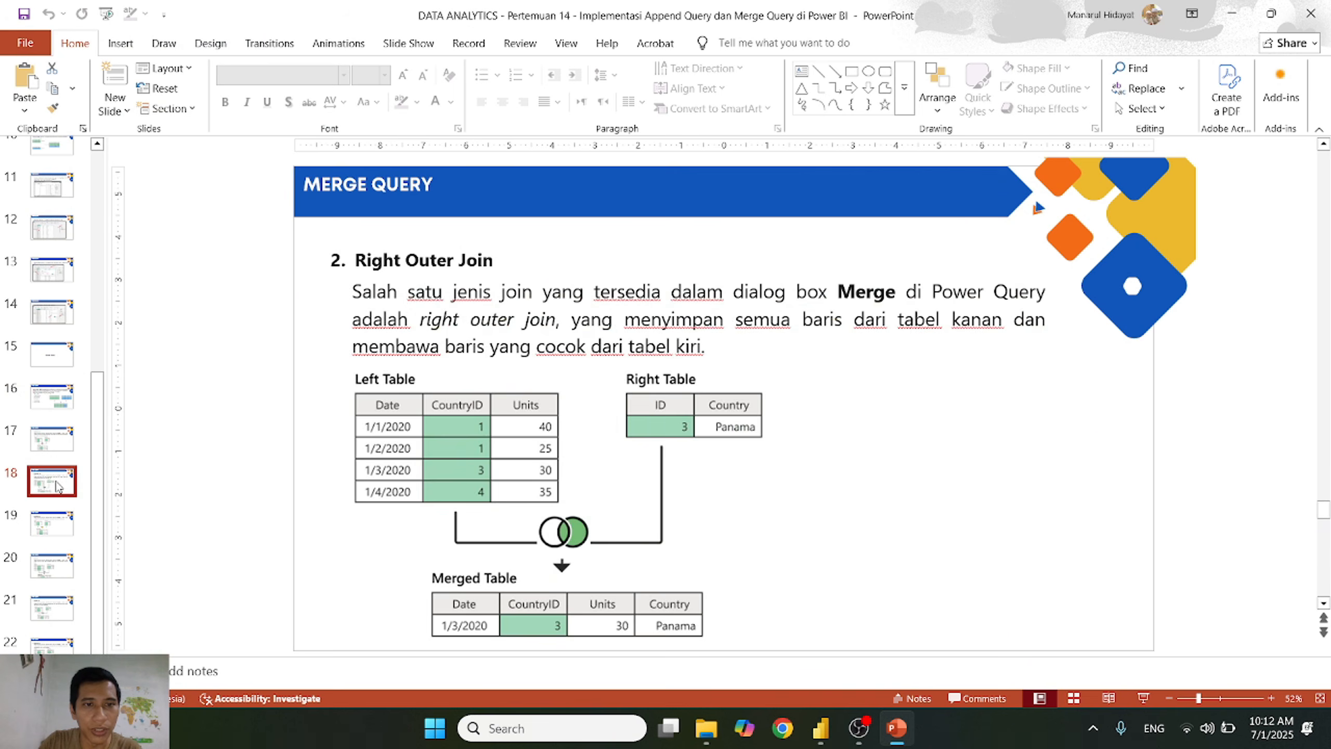
click(62, 543)
click(58, 531)
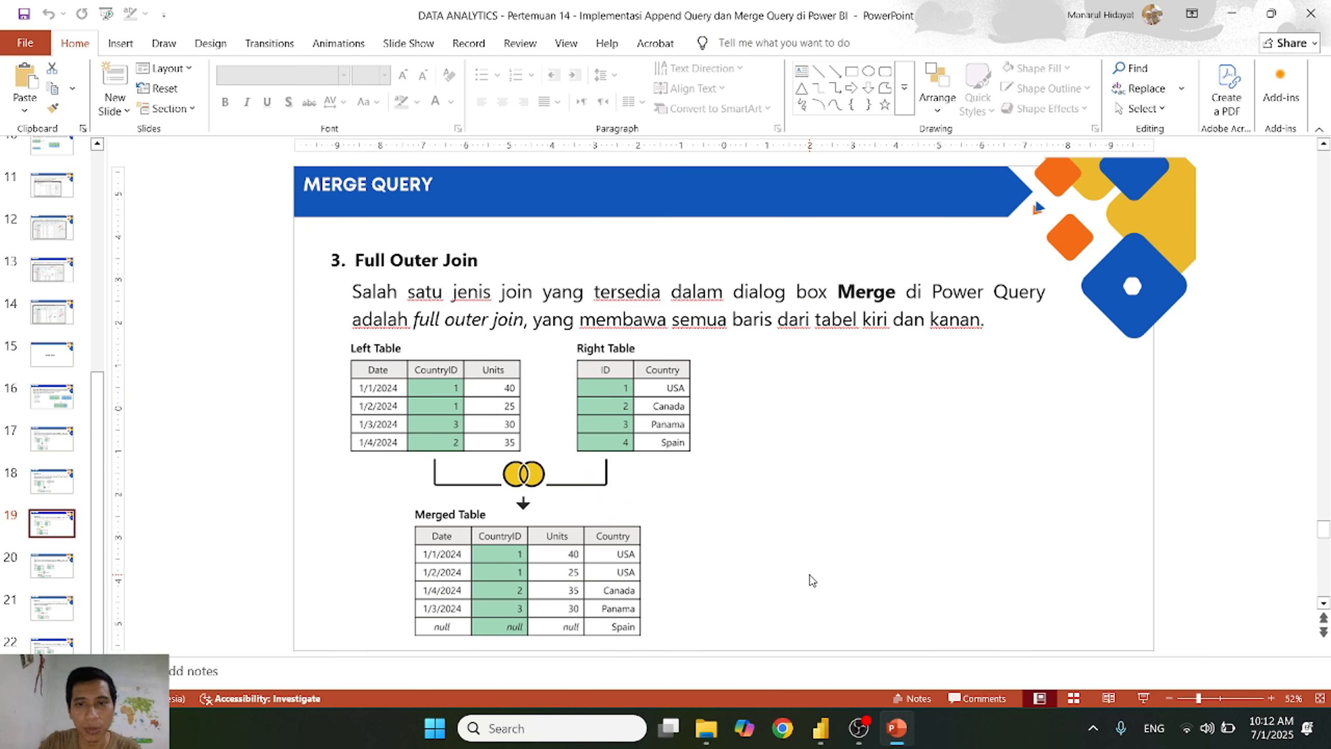
key(alt+Tab)
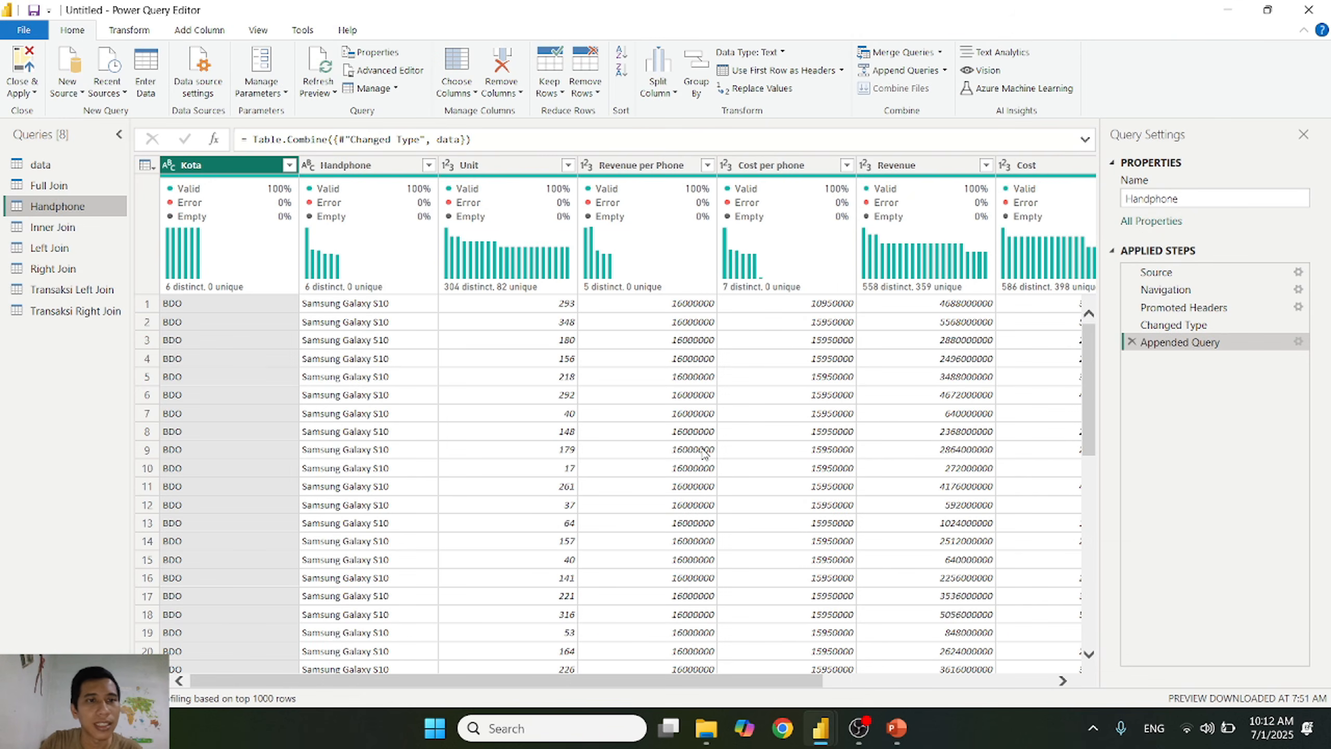
click(939, 52)
click(938, 74)
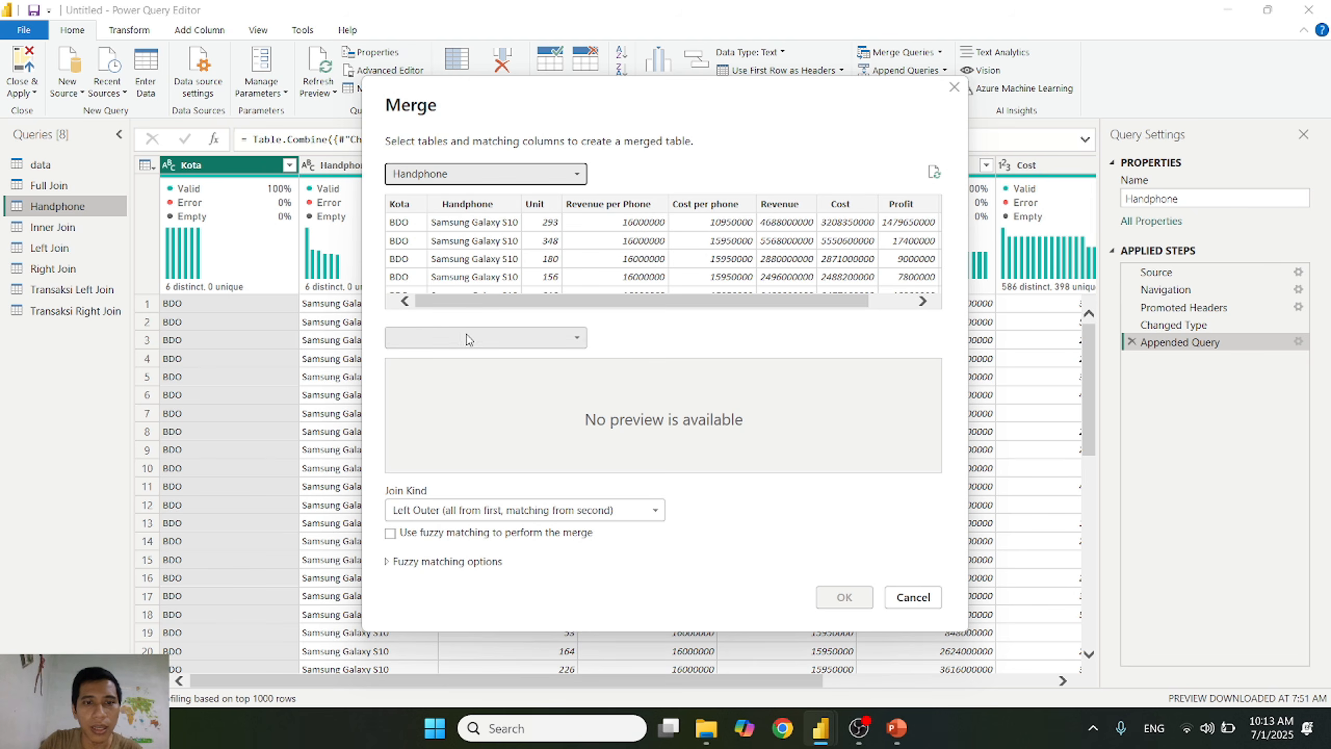
click(461, 337)
click(914, 597)
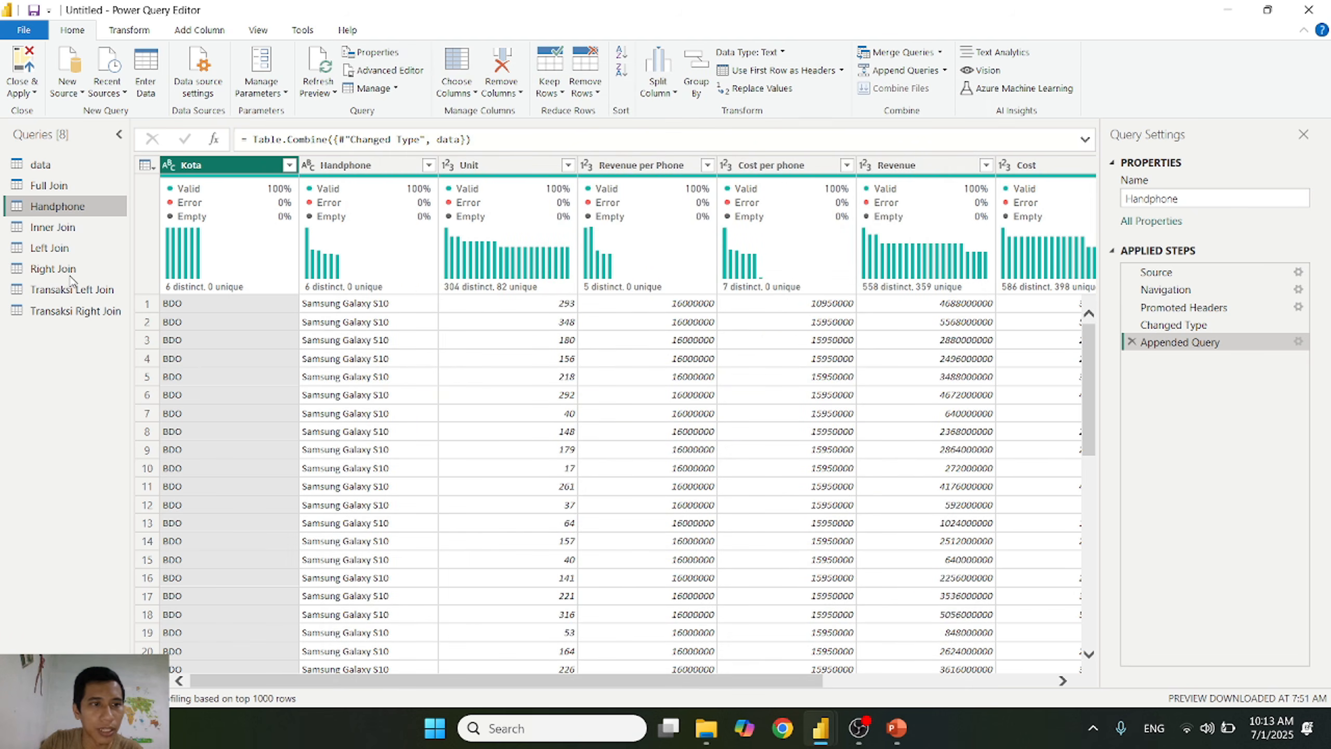
Step: Check the Full Join table, and merge Handphone with it as a new query, matching Kota to Code Area with a Left Outer join
click(66, 187)
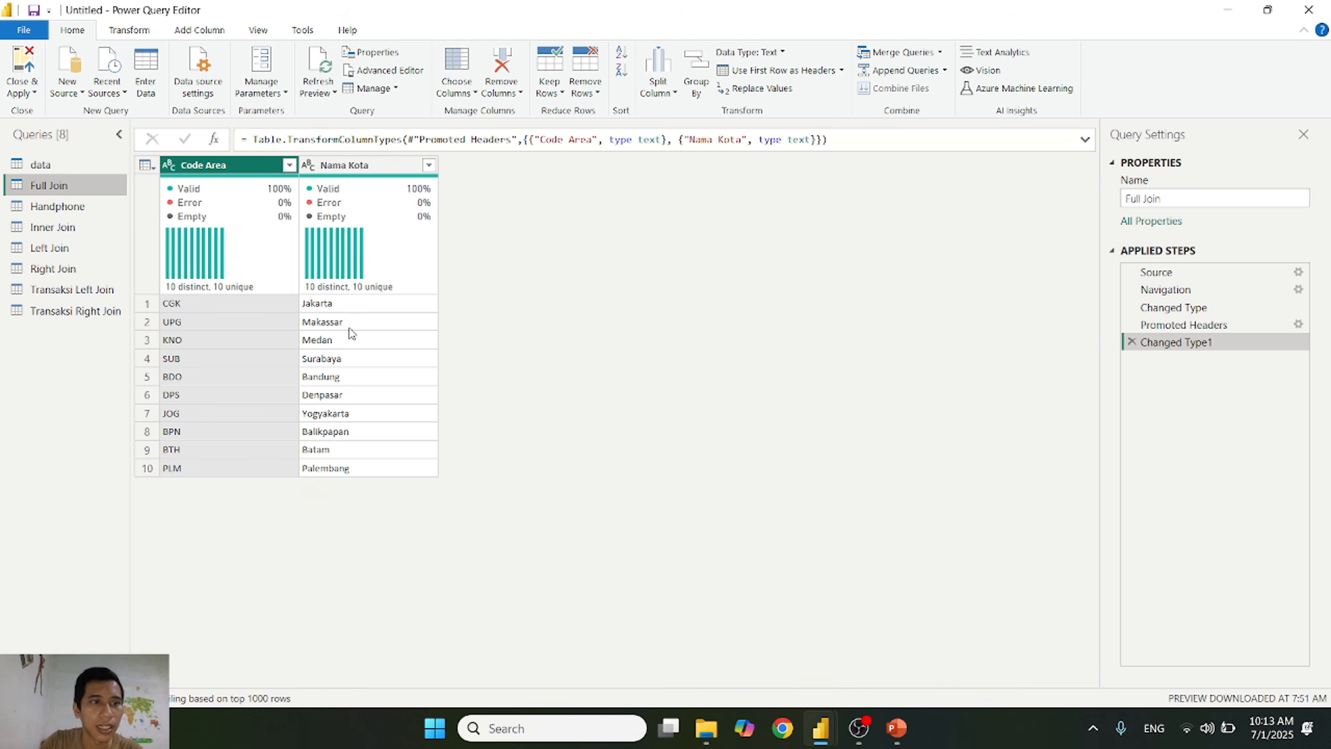
click(58, 206)
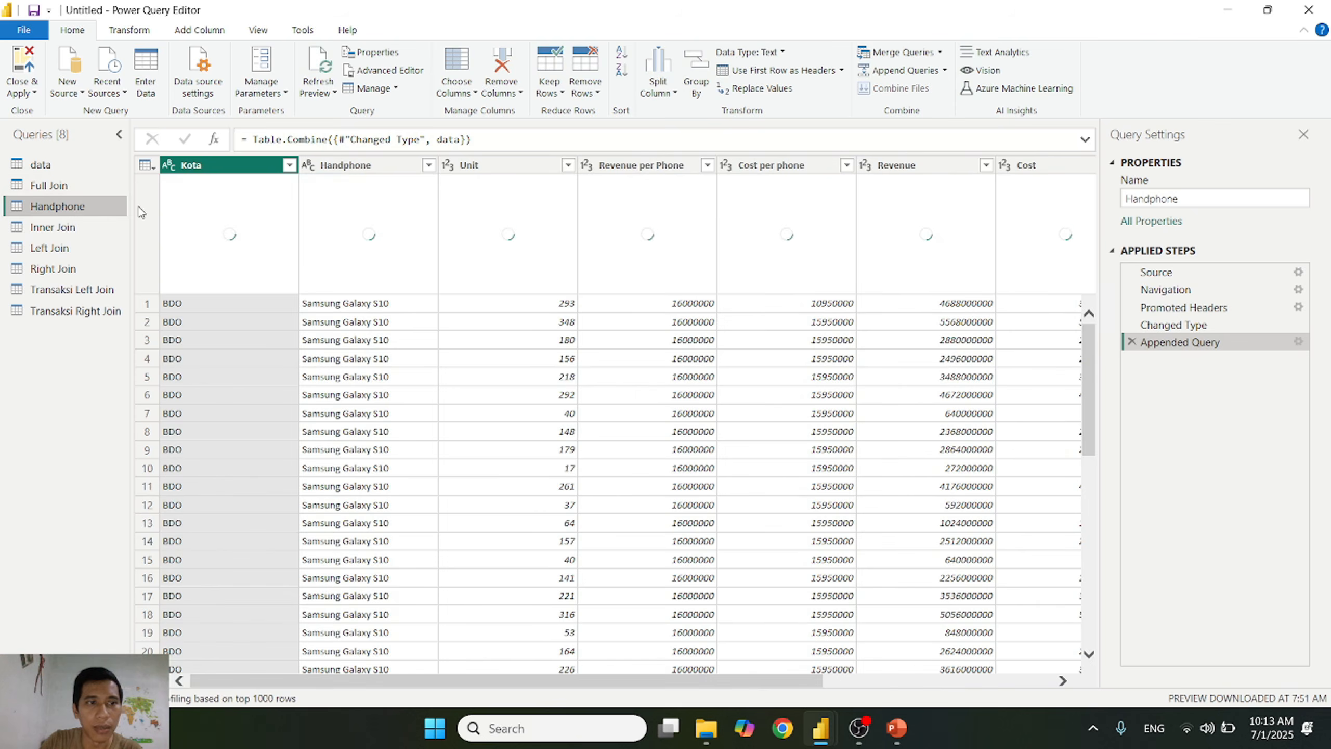
click(940, 52)
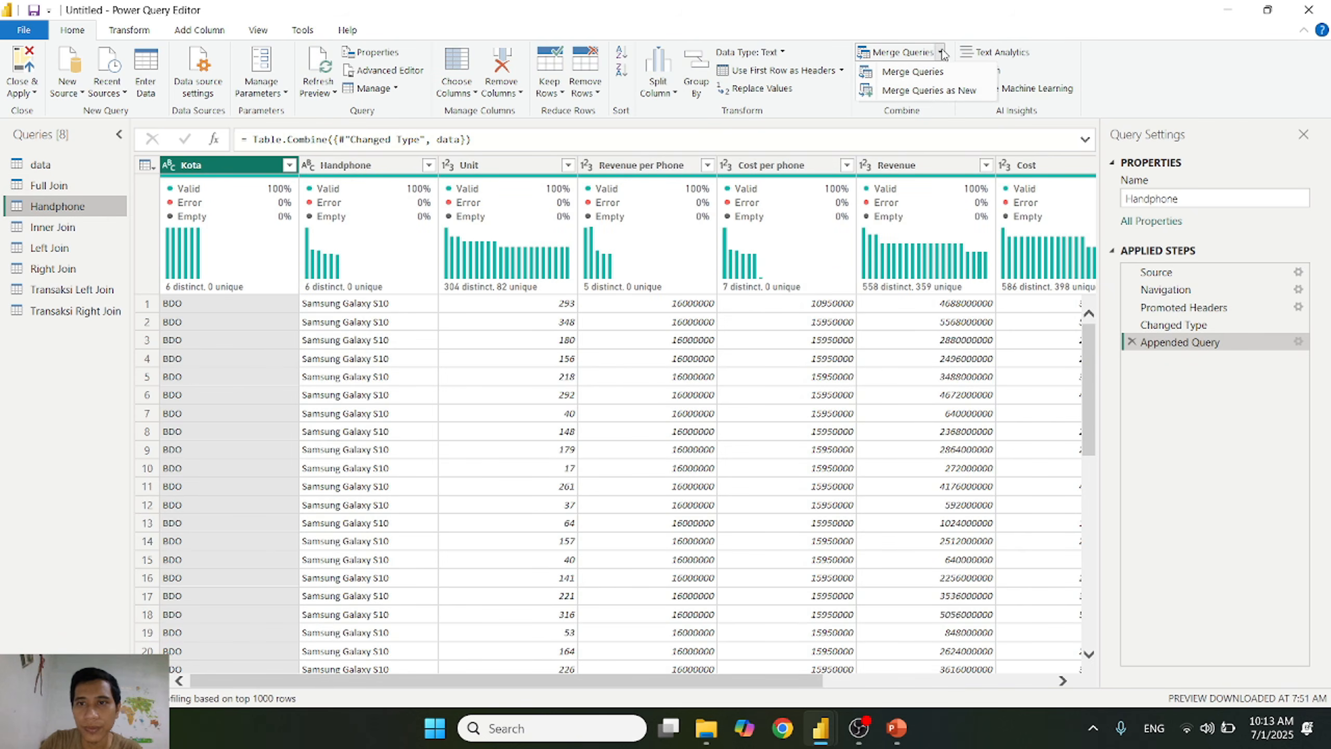
click(938, 89)
click(479, 337)
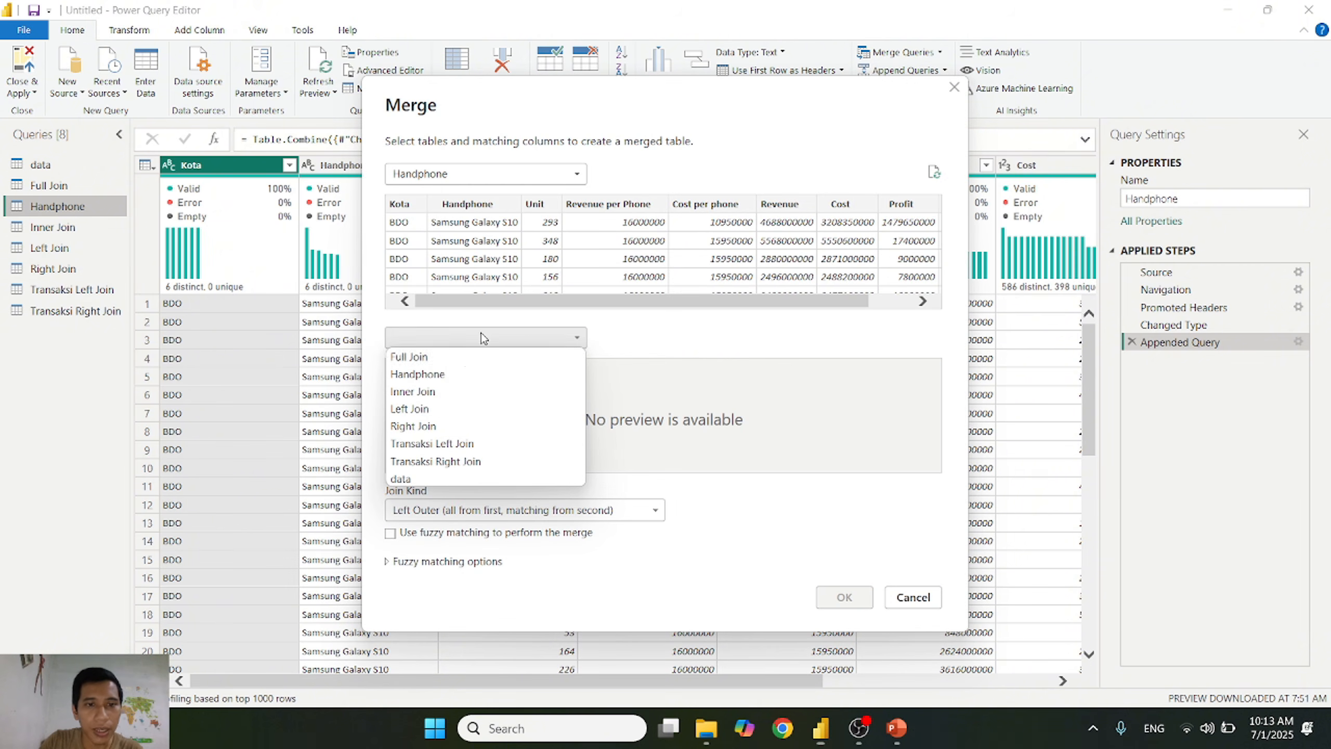
click(445, 359)
click(405, 208)
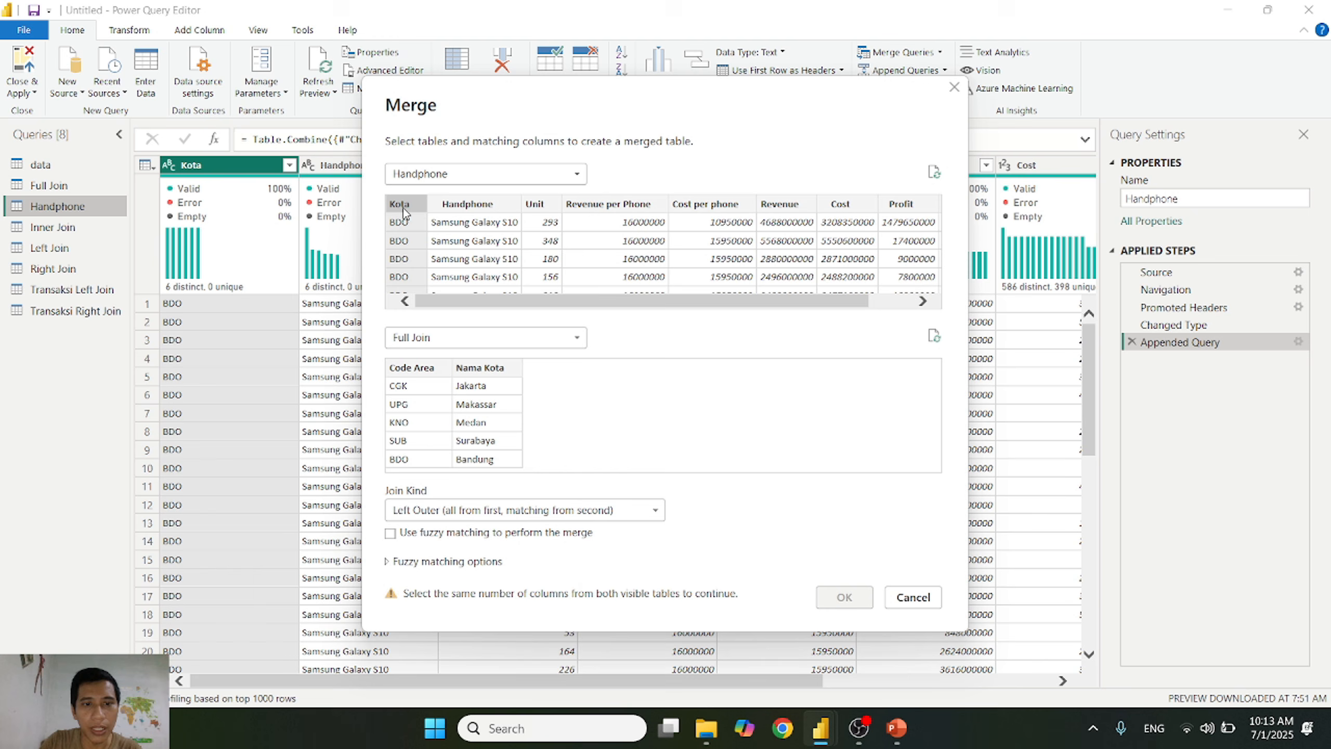
click(420, 370)
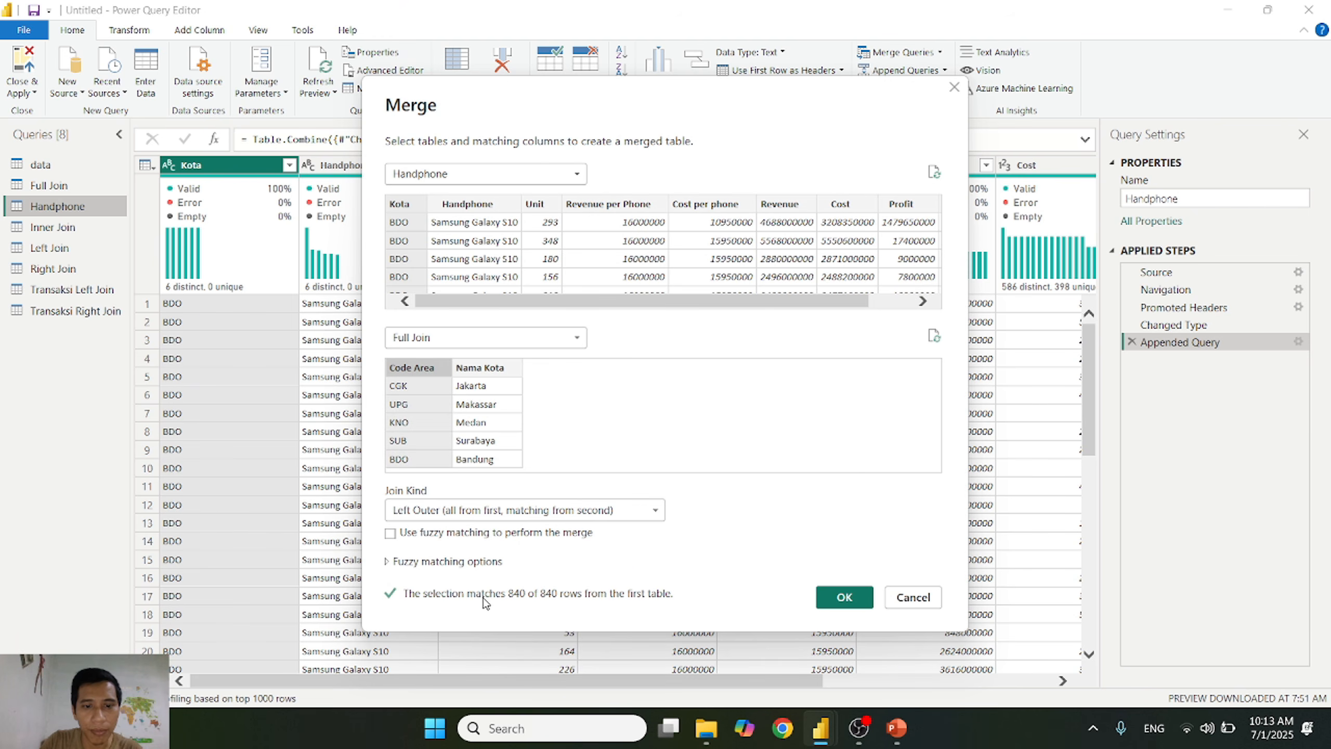
click(842, 598)
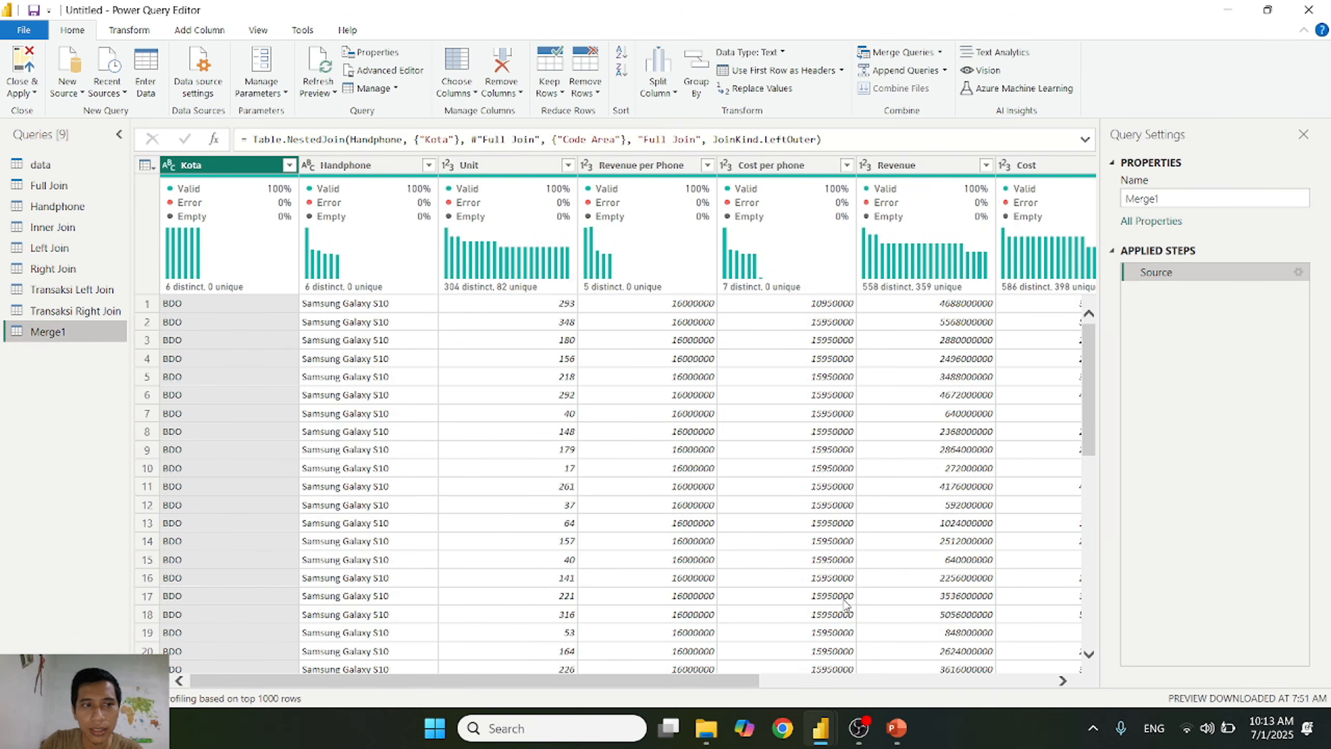
Step: Try to rename the new merged query as Full Join
click(1220, 197)
text(Full Join)
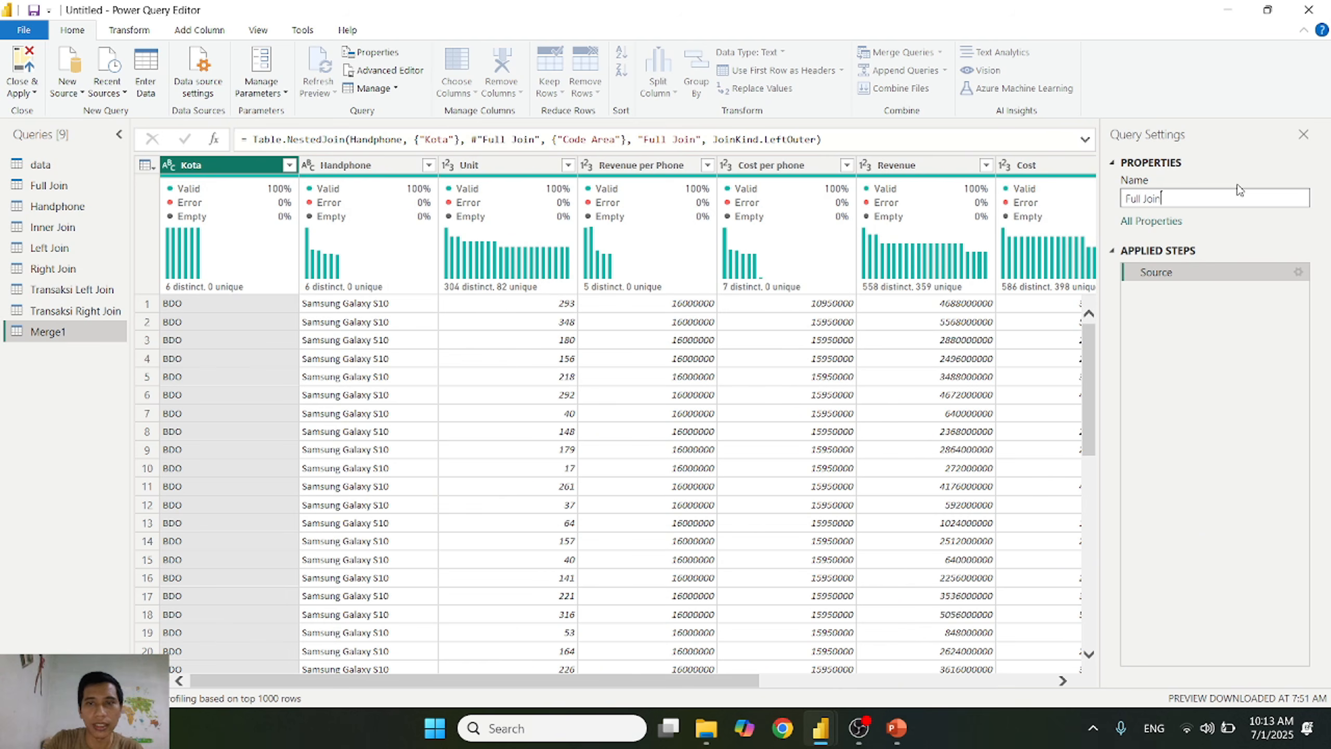
key(Return)
click(802, 393)
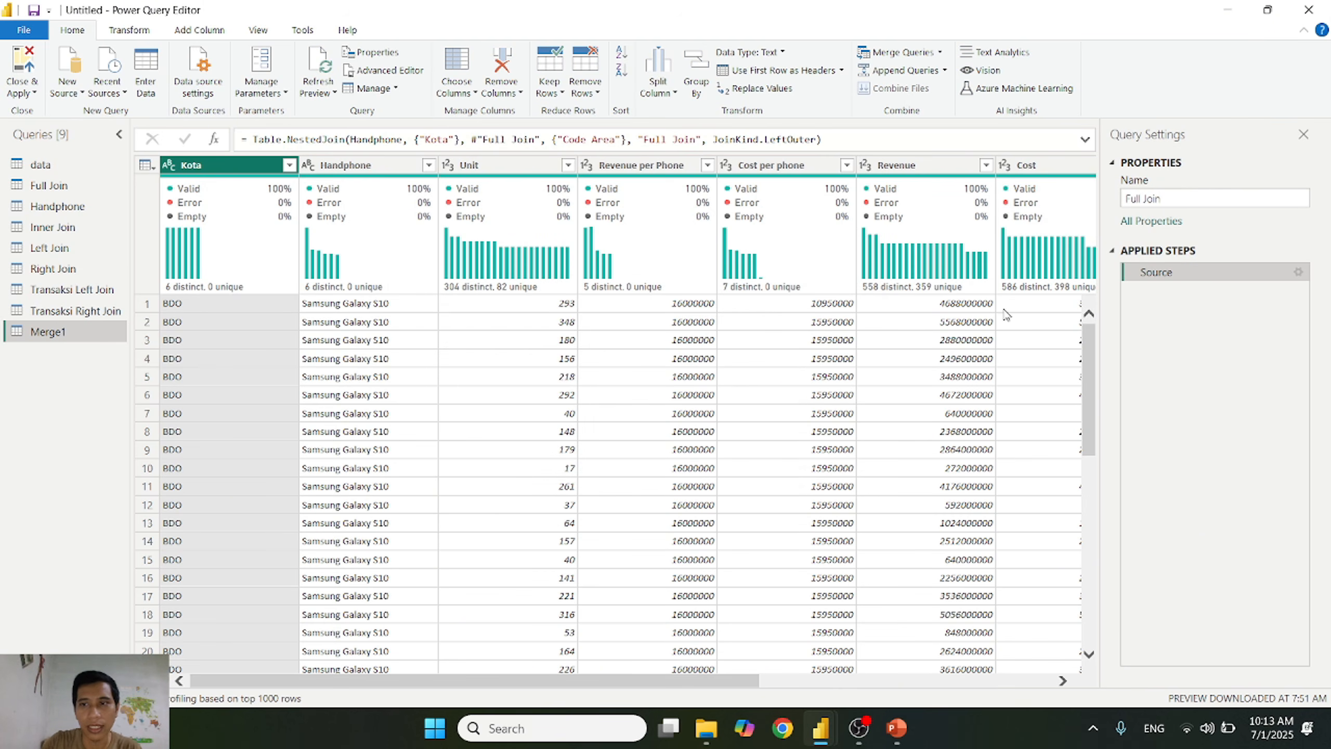
Step: Rename the new merged query as Transaksi Full Join
click(1168, 195)
text(Transaksi)
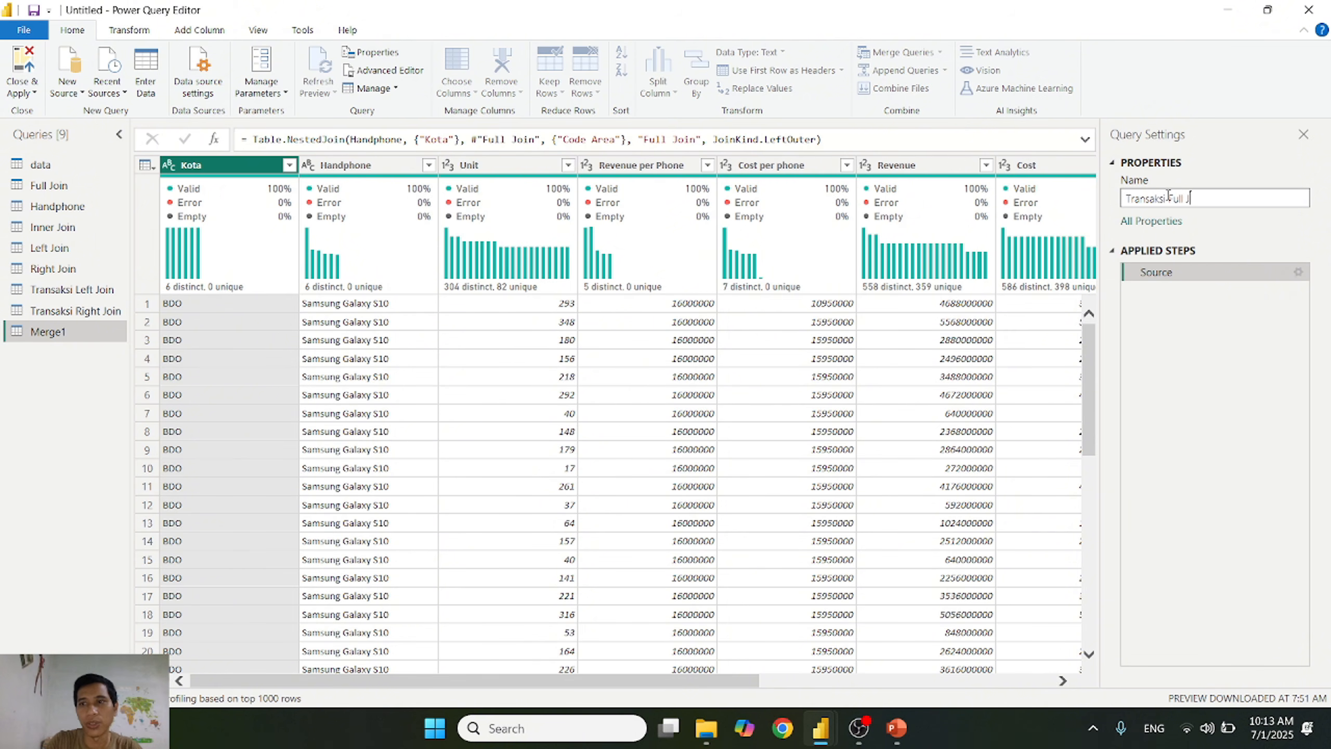
text( Full Join)
key(Return)
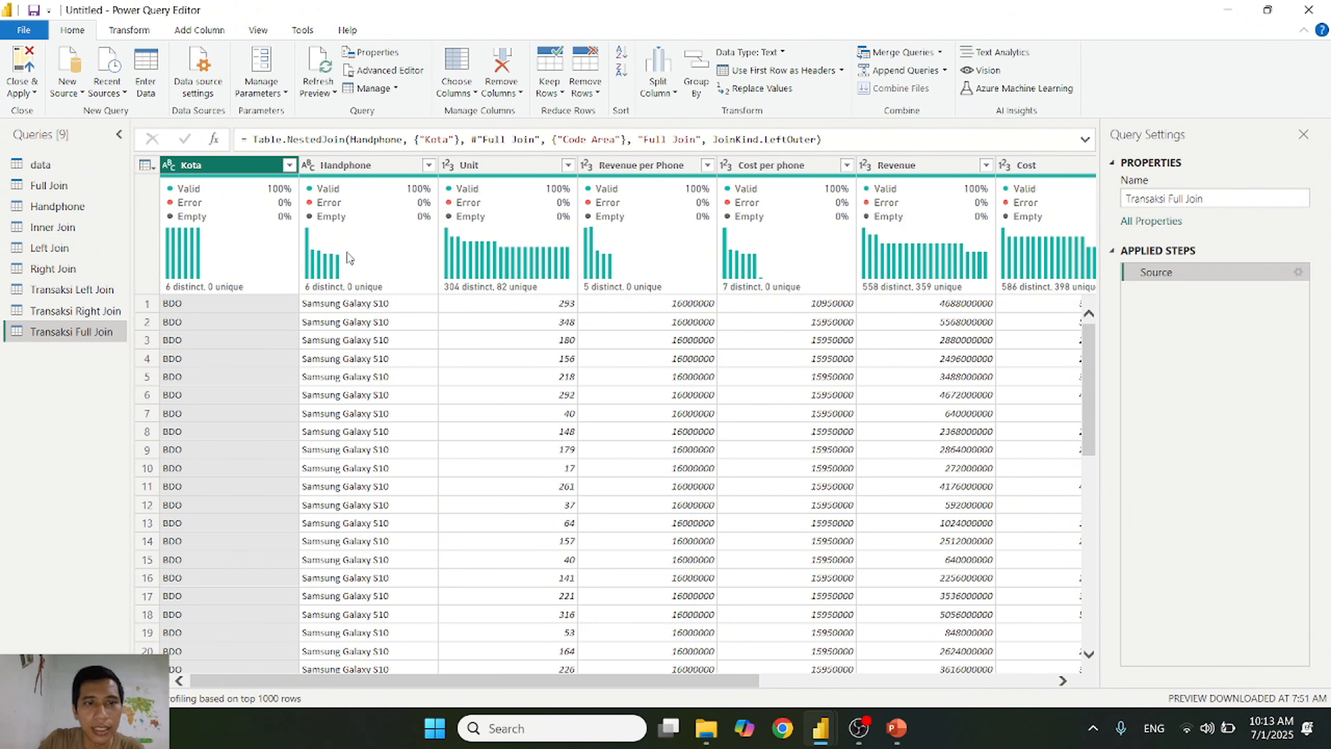
click(289, 166)
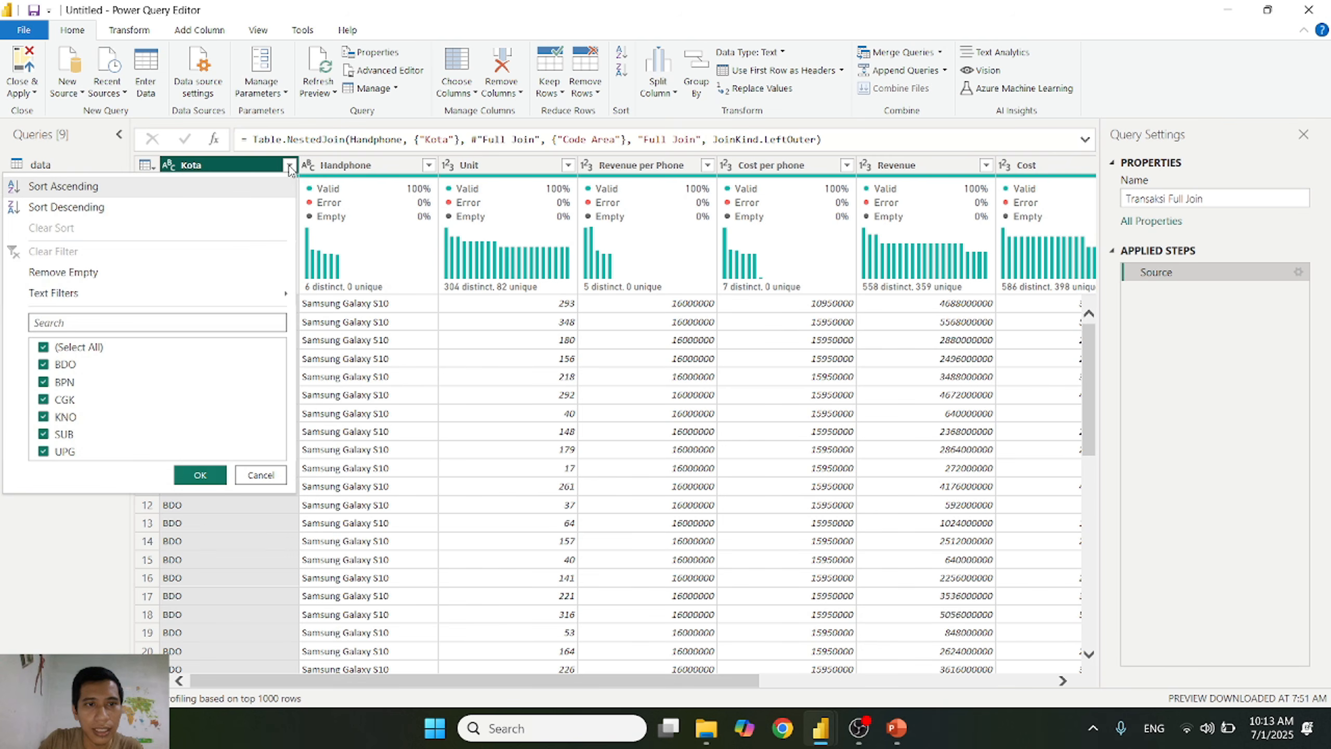
click(96, 349)
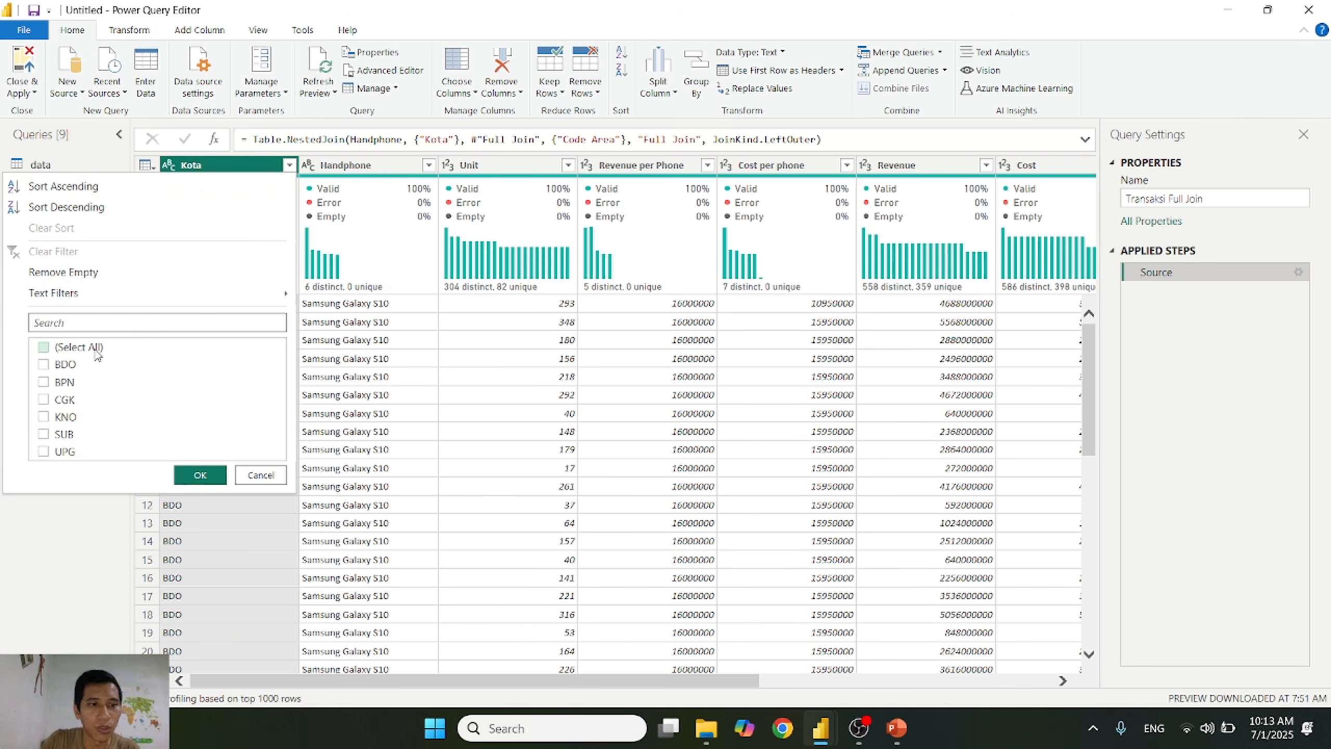
click(58, 384)
click(270, 476)
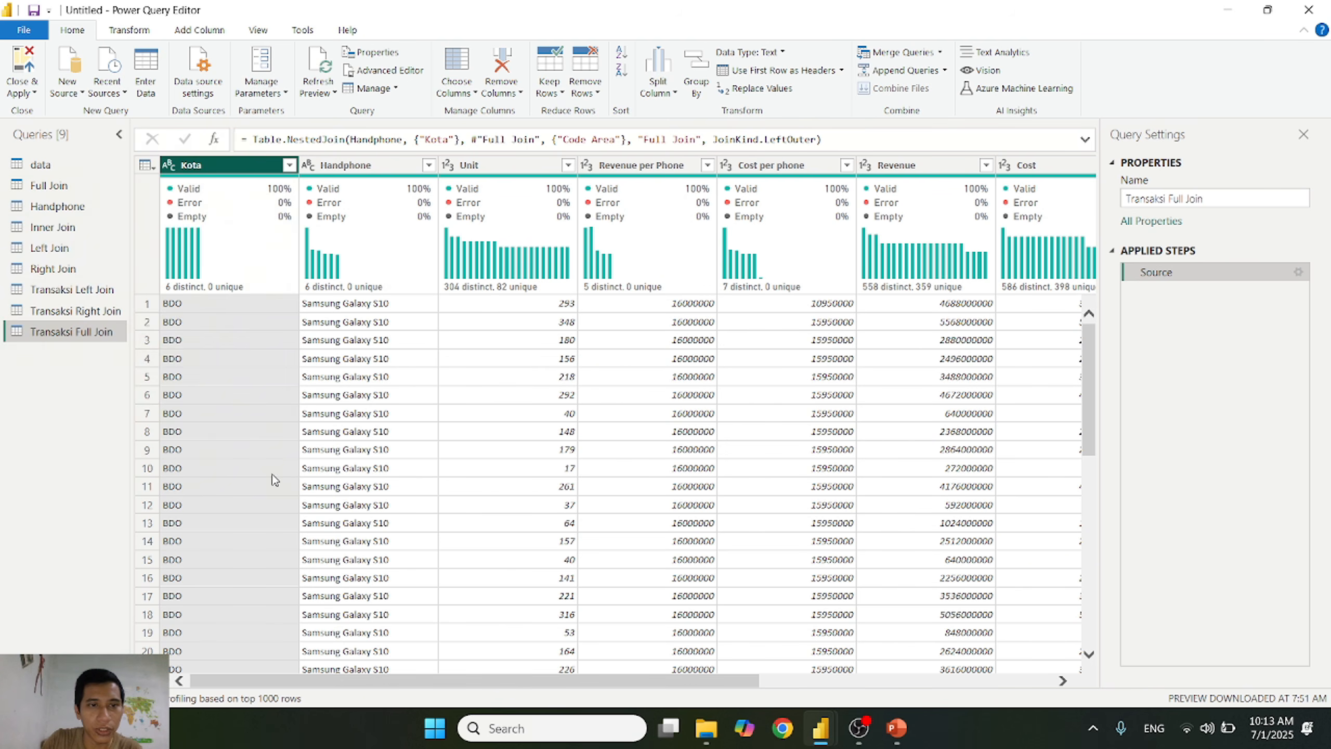
Step: Expand the Full Join column of Transaksi Full Join to both Code Area and Nama Kota, keeping the original column name as prefix
drag(635, 682, 928, 682)
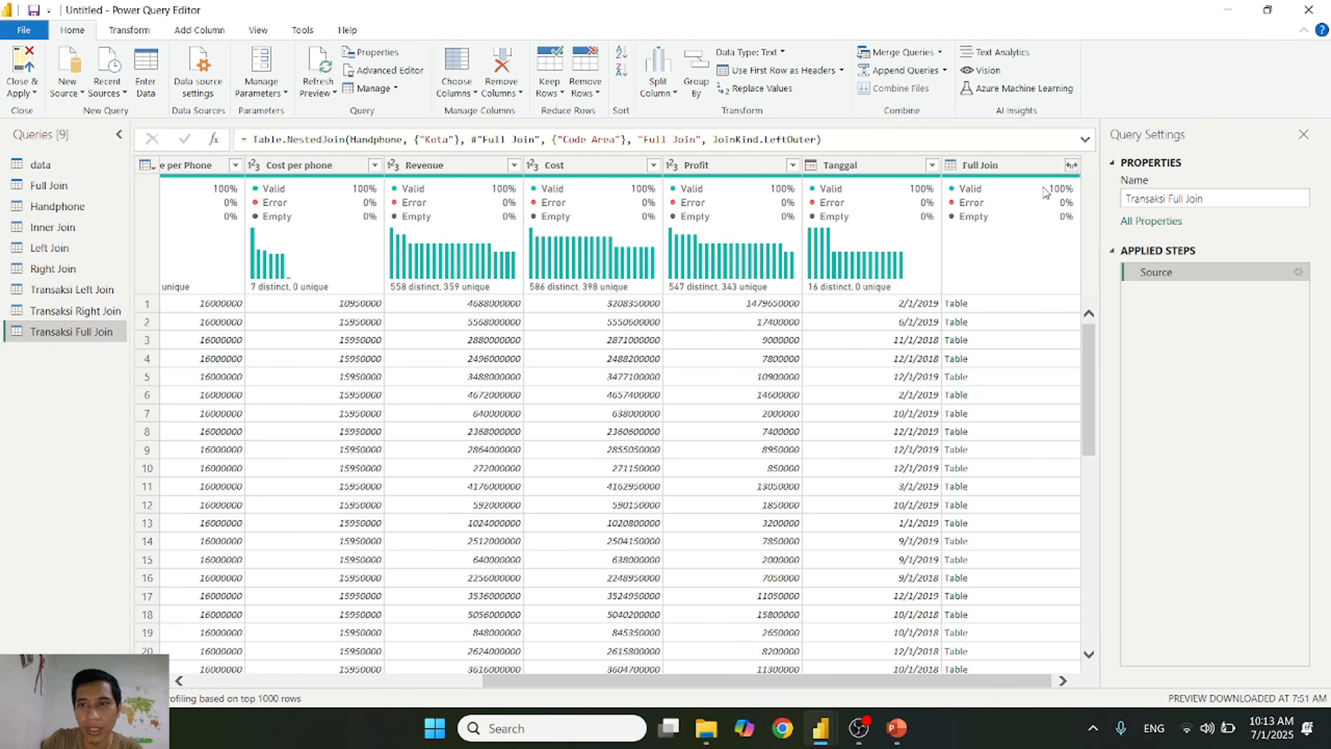
click(1072, 166)
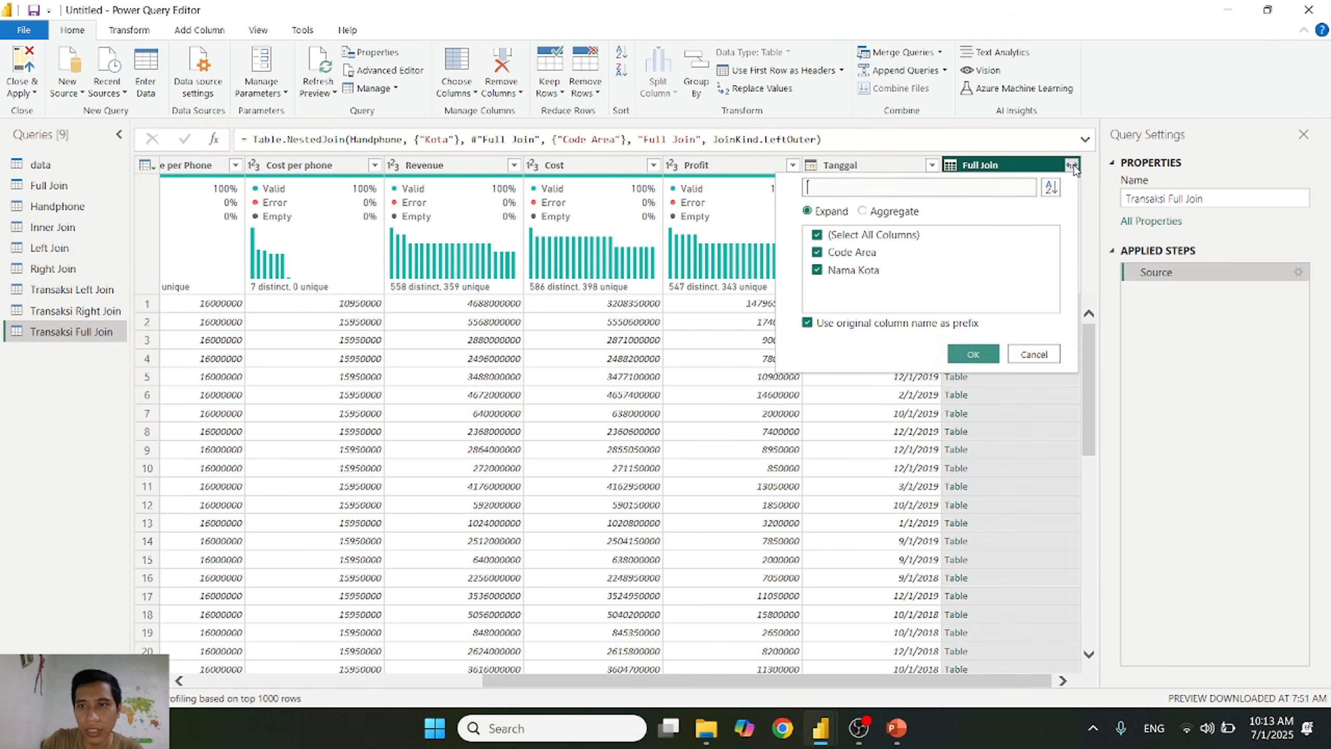
click(976, 355)
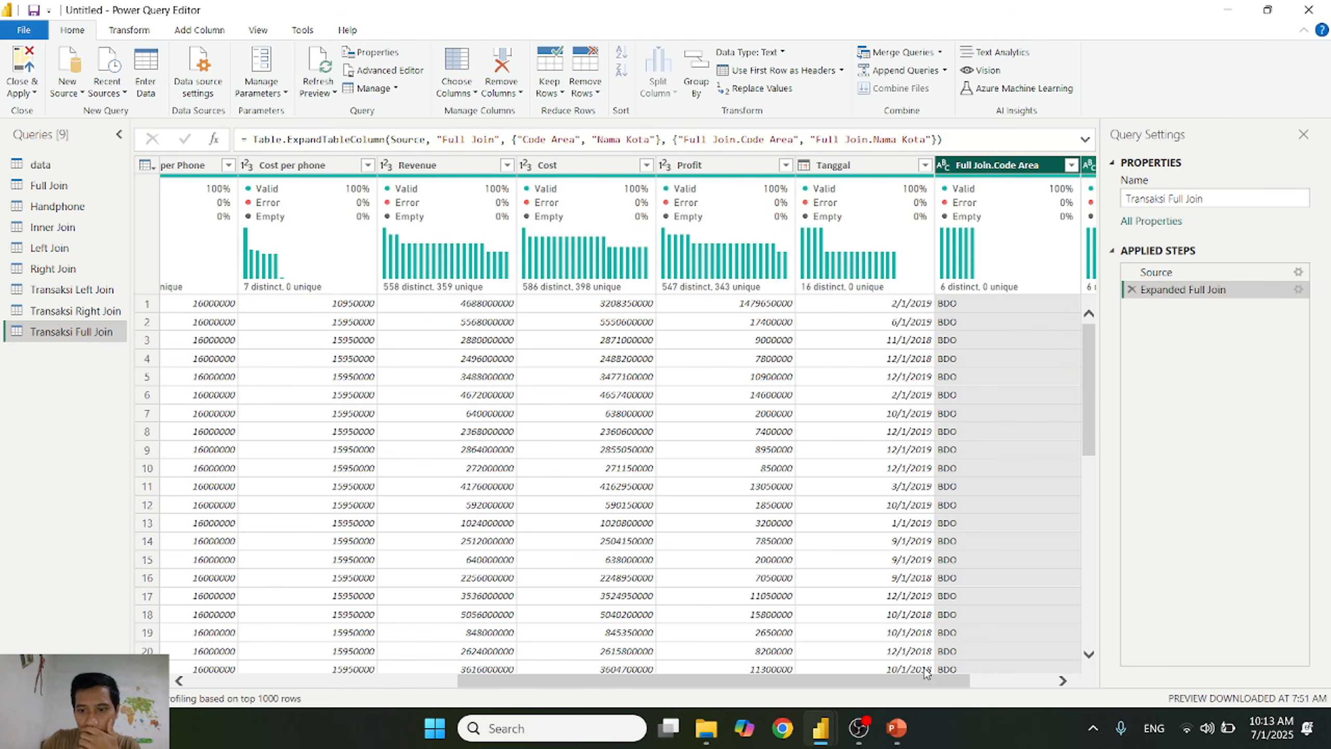
Step: Filter Transaksi Full Join to rows where Kota is BPN and inspect the joined Code Area and Nama Kota columns
drag(926, 676, 700, 682)
click(288, 166)
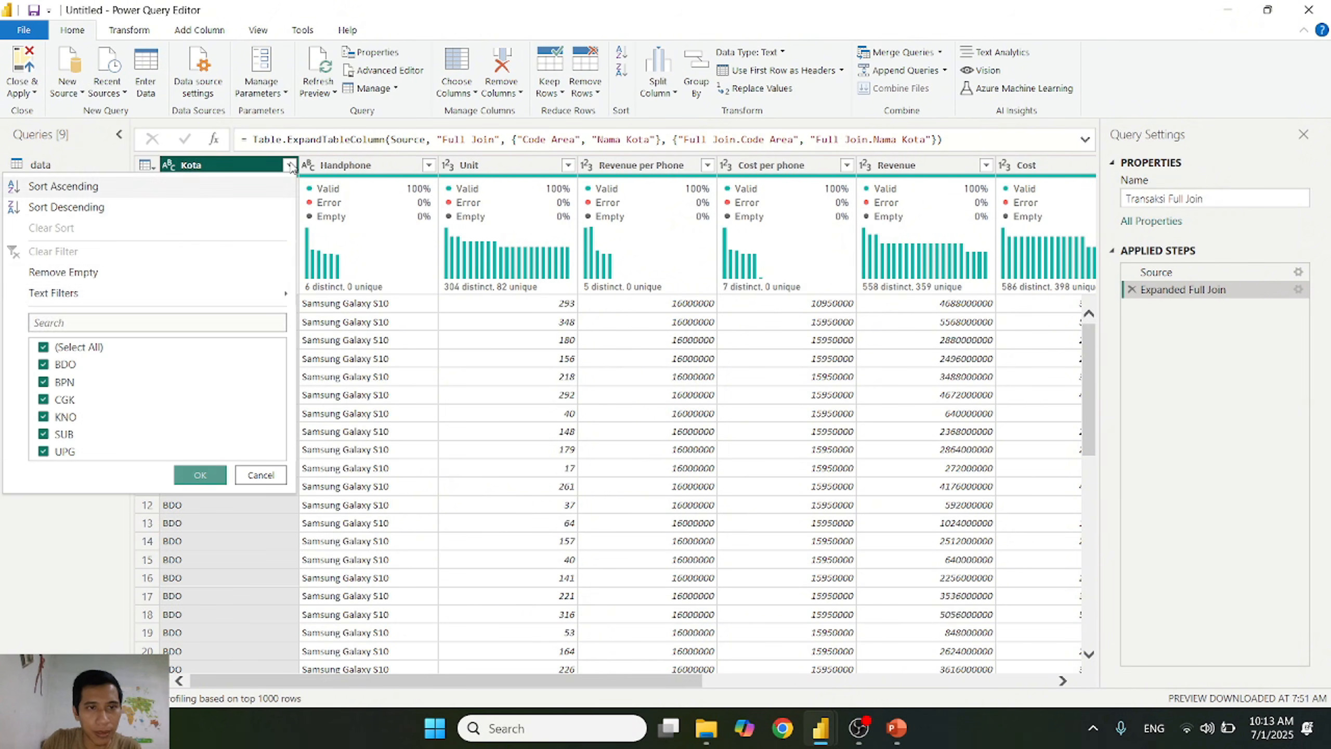
click(73, 347)
click(62, 382)
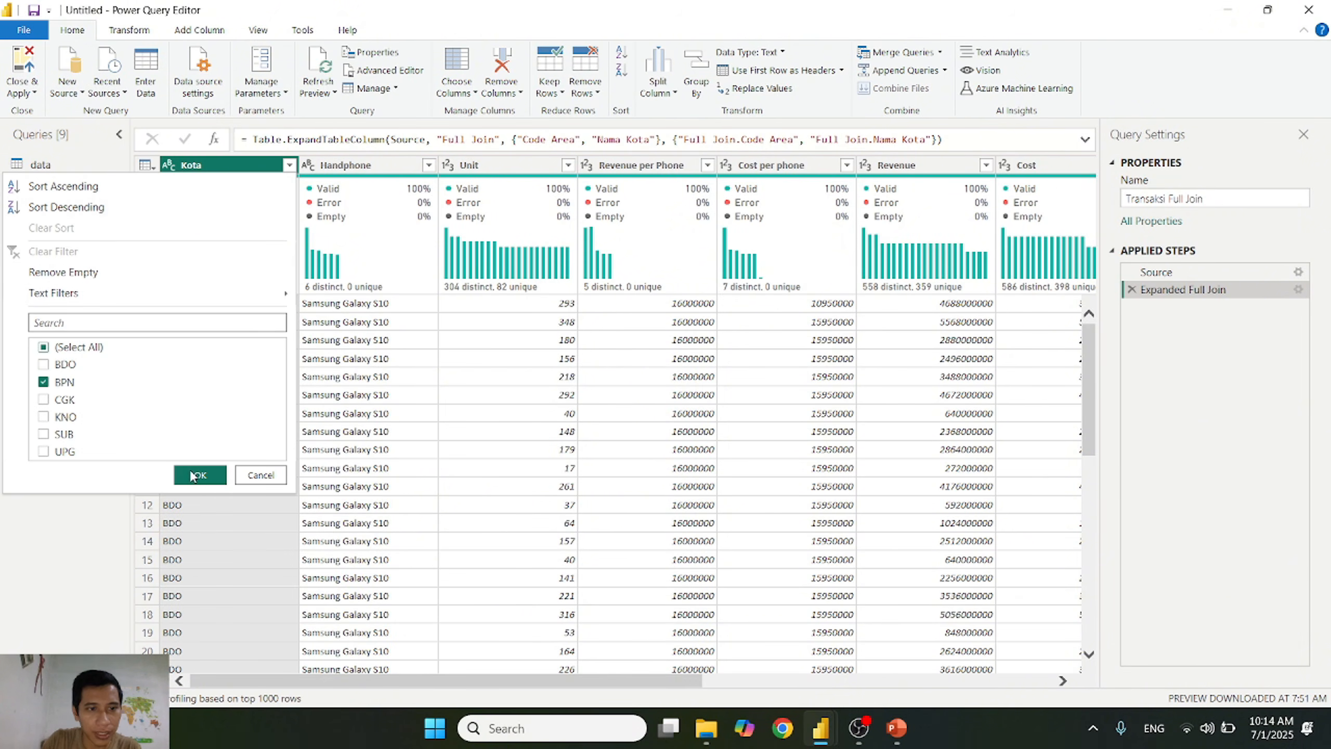
click(197, 476)
drag(461, 681, 938, 734)
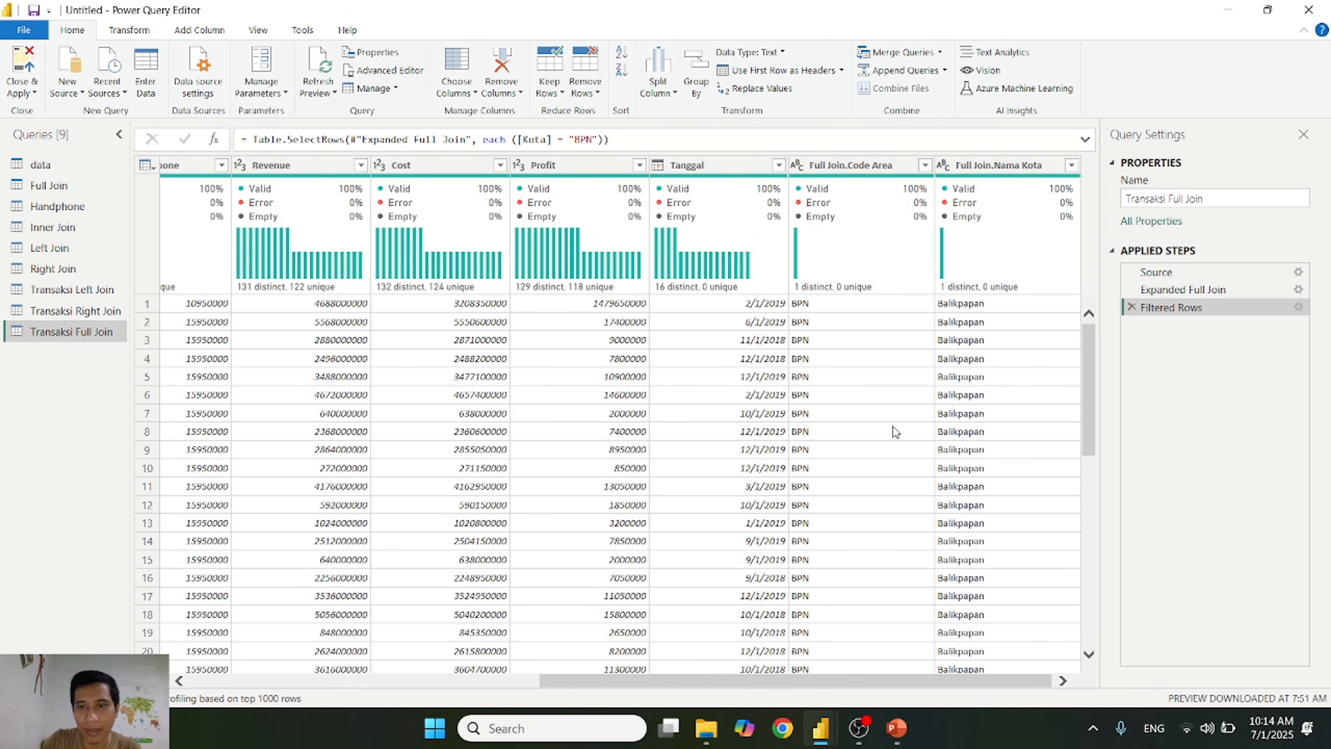
drag(992, 683, 535, 680)
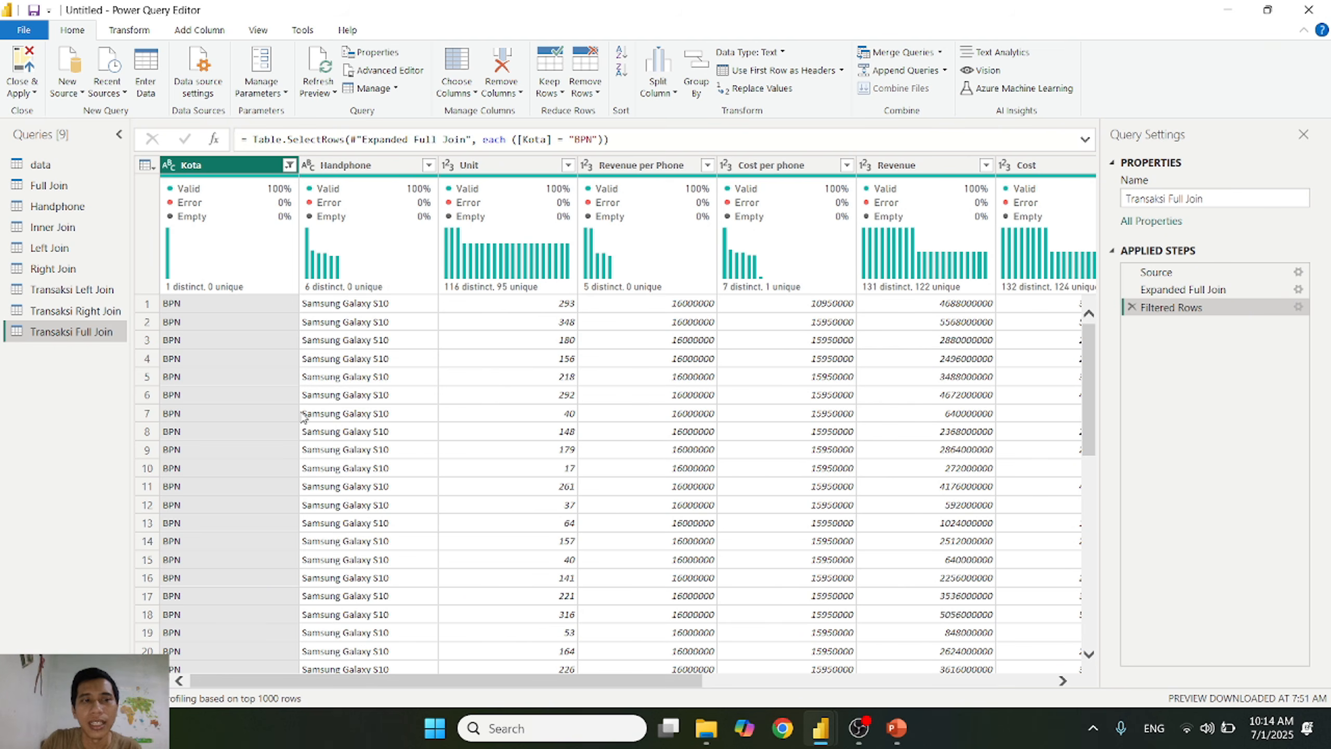
Step: Reselect all Kota values in the Transaksi Full Join filter
click(289, 166)
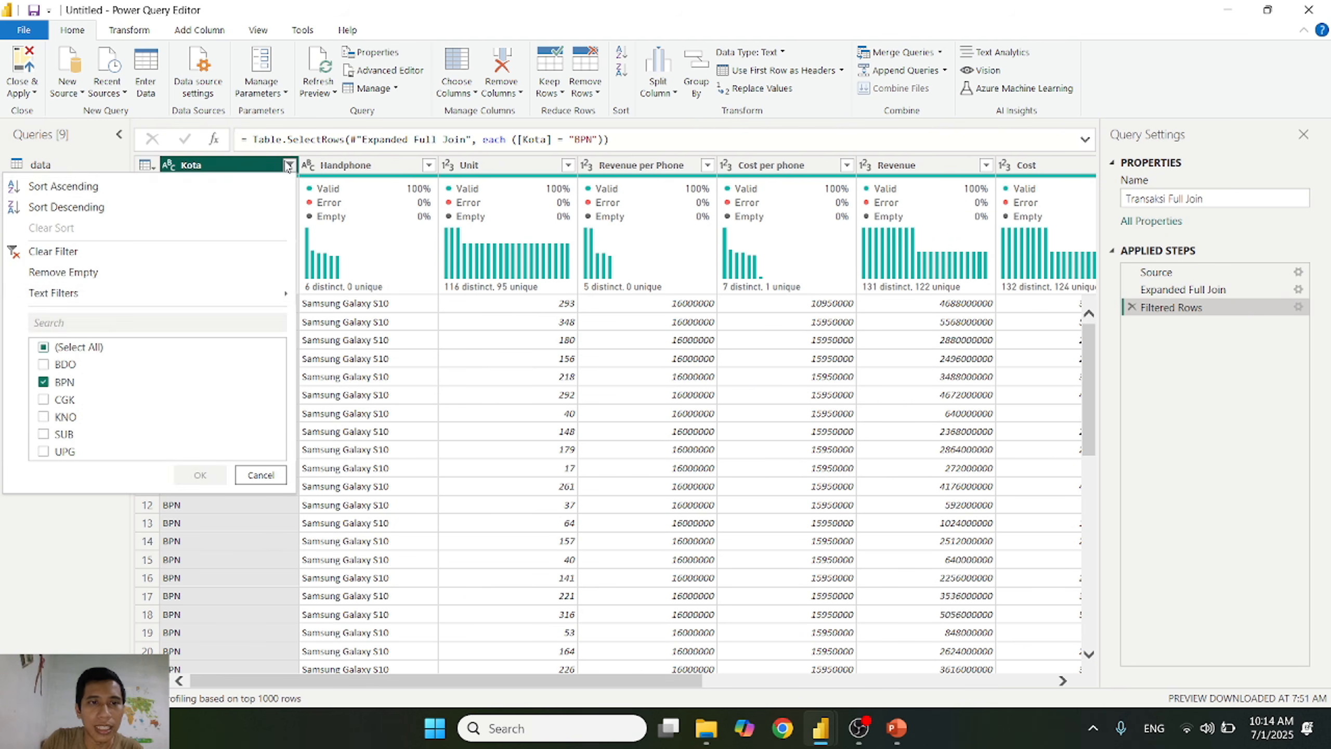
click(44, 348)
click(79, 348)
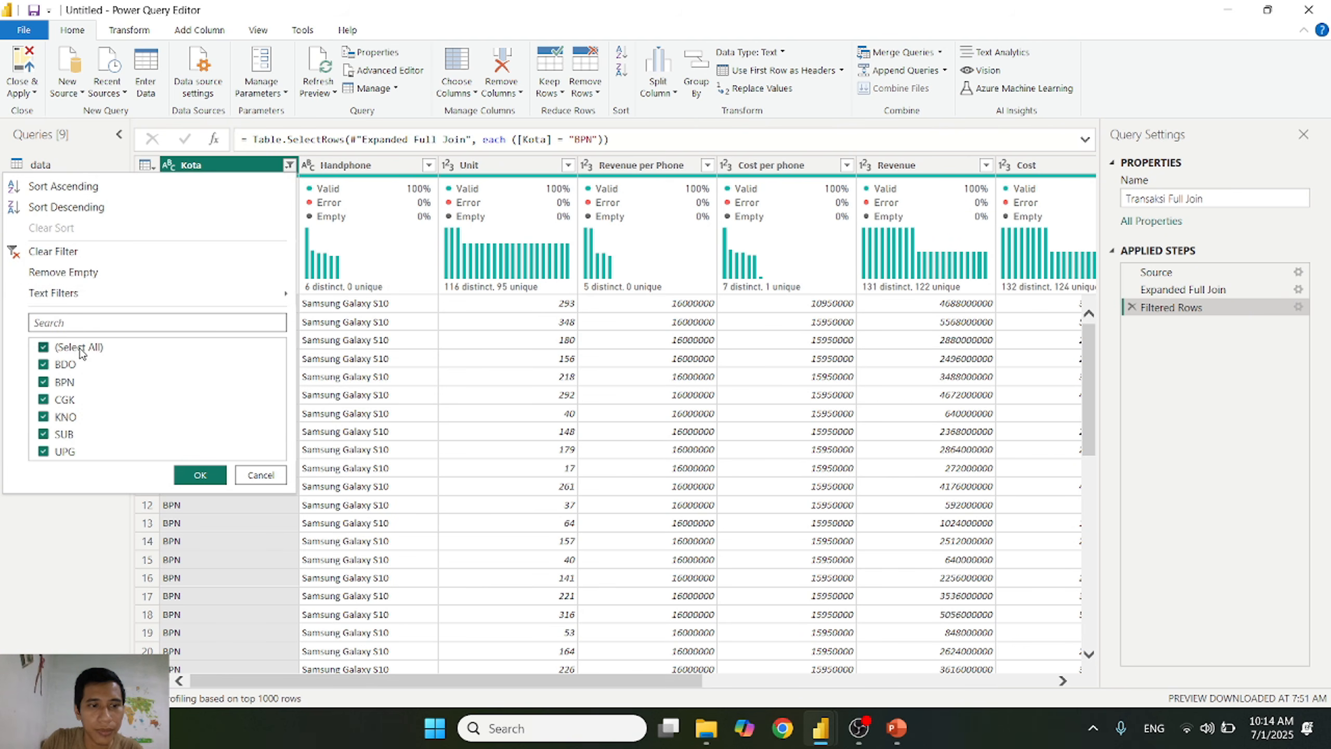
click(202, 475)
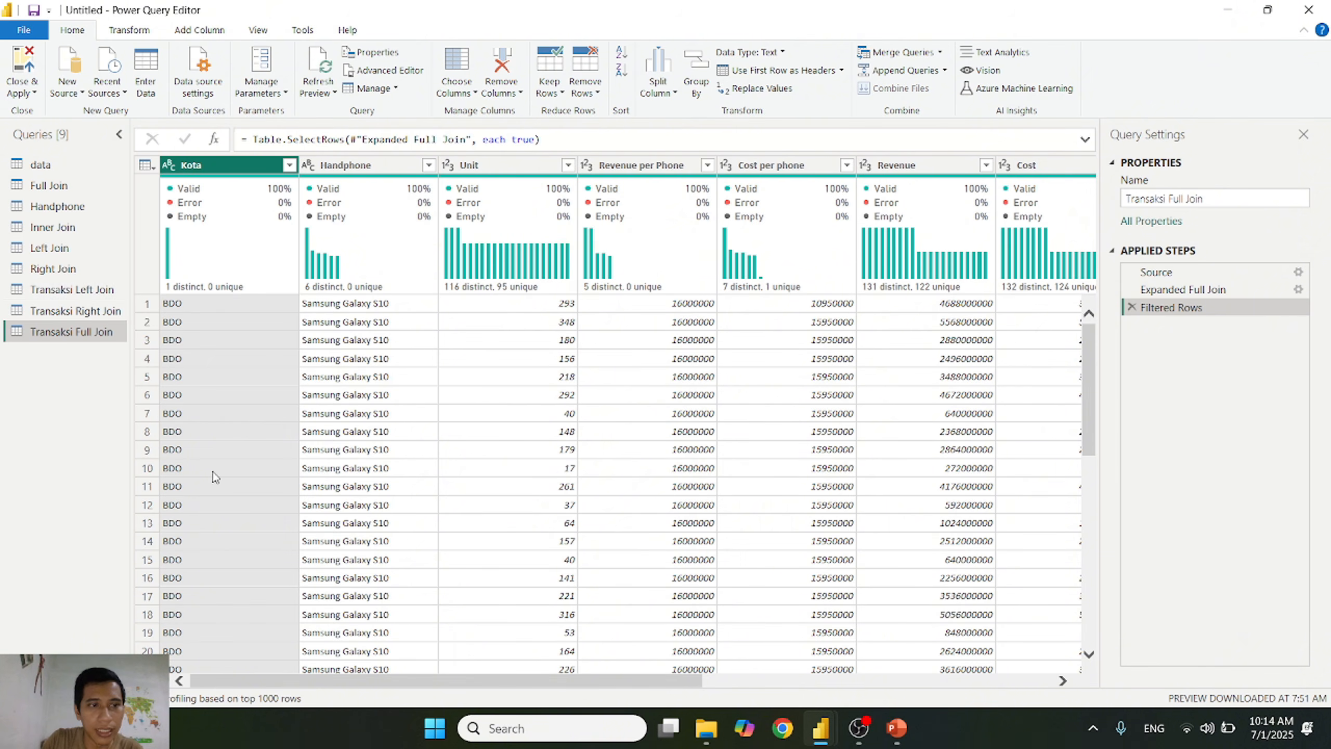
Step: Compare the city codes in the Full Join table with the Kota values available in Handphone
click(68, 188)
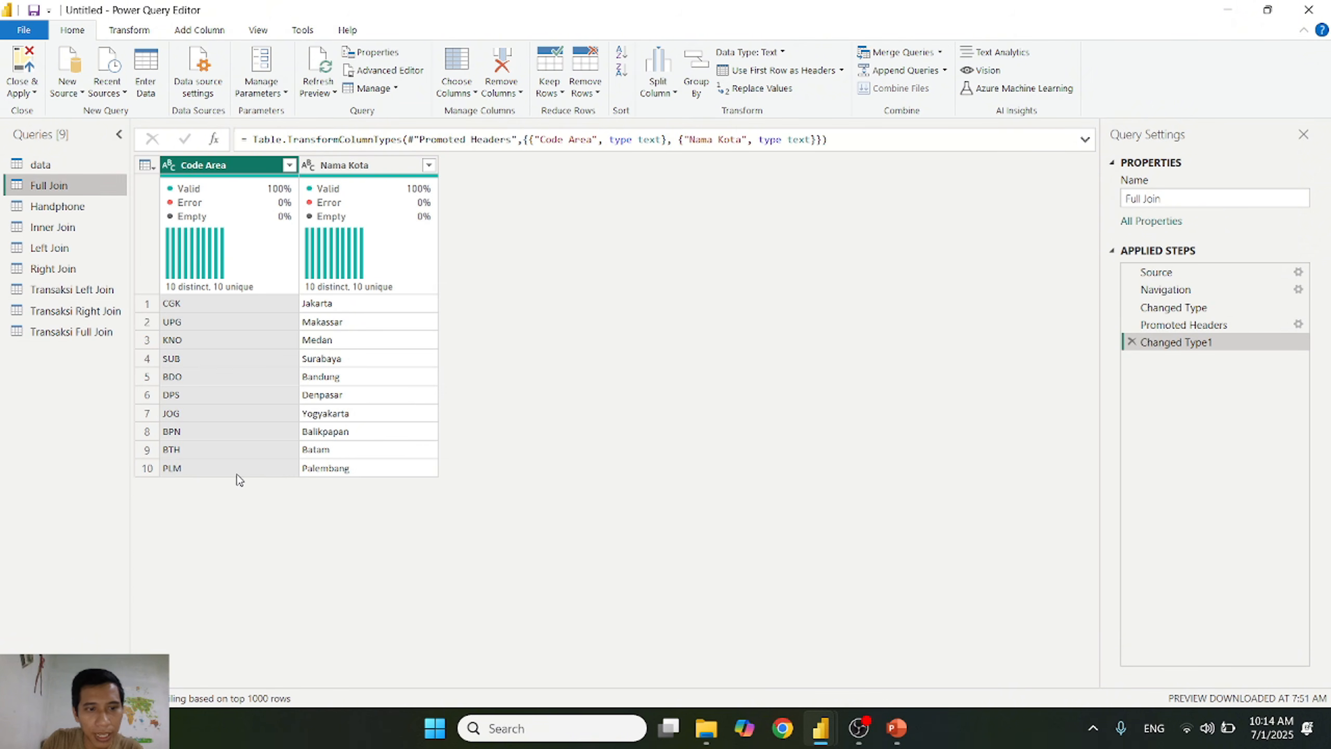
click(57, 206)
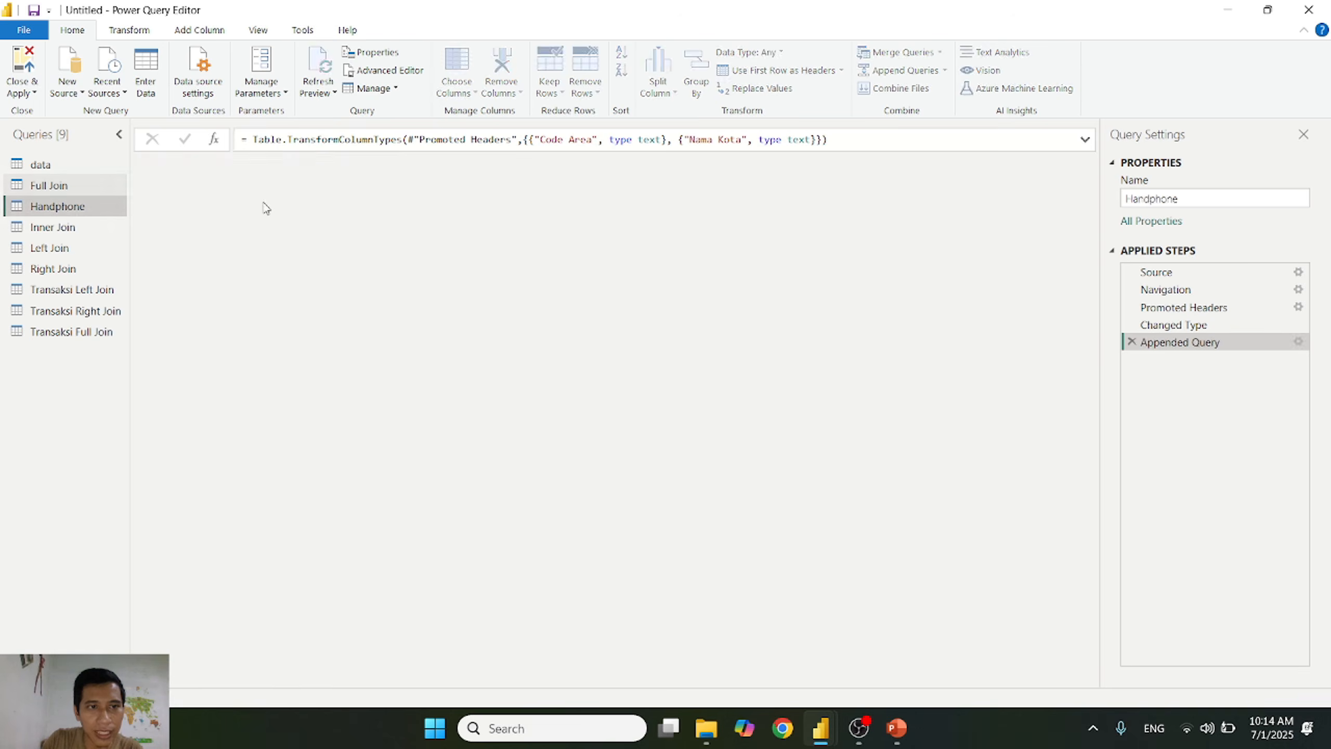
click(289, 165)
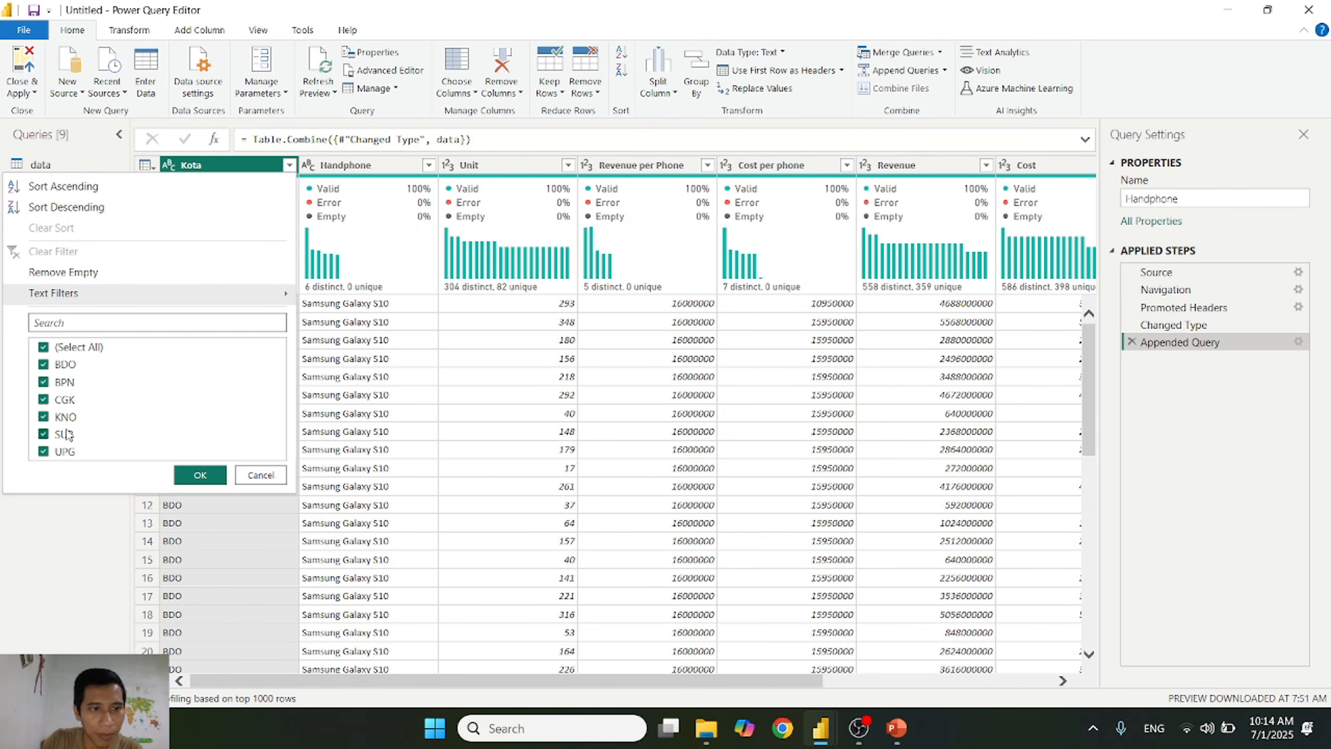
click(272, 482)
Step: Inspect the joined Code Area and Nama Kota columns of Transaksi Full Join, including the list of Code Area filter values
click(84, 332)
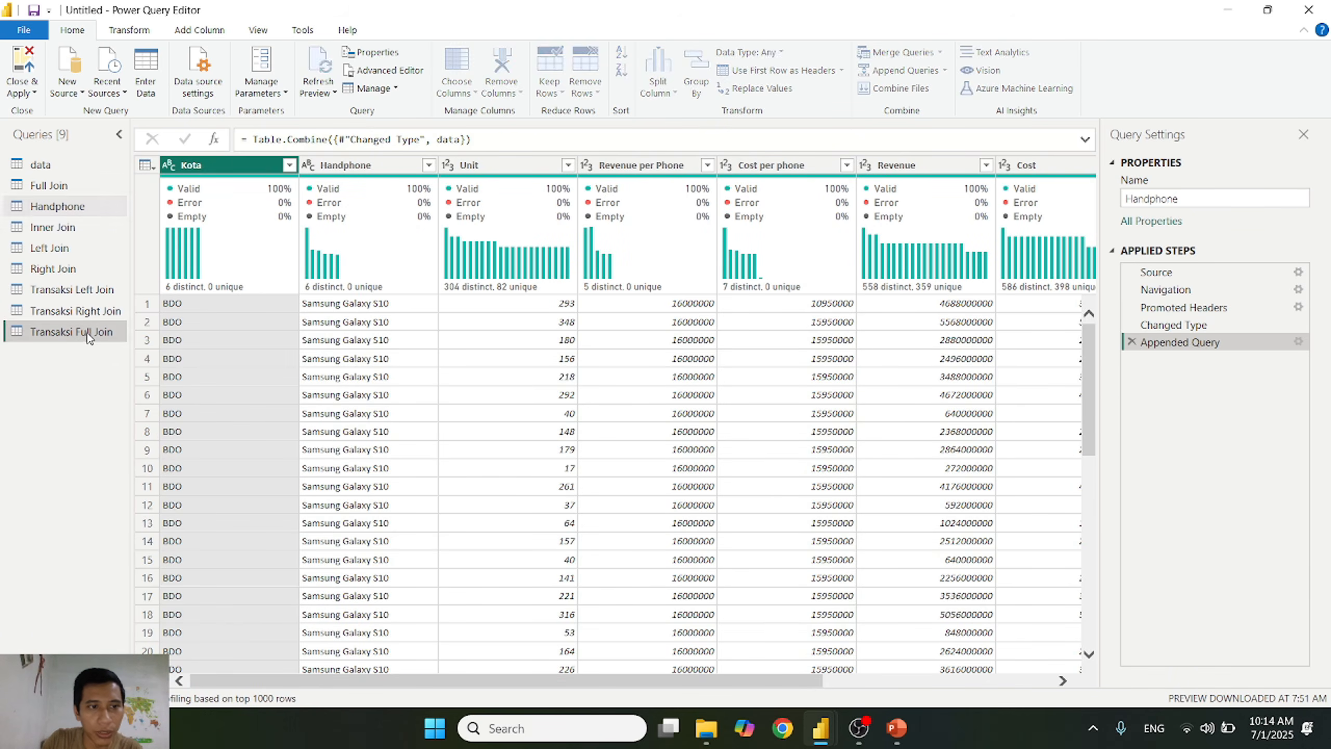
drag(584, 680, 437, 698)
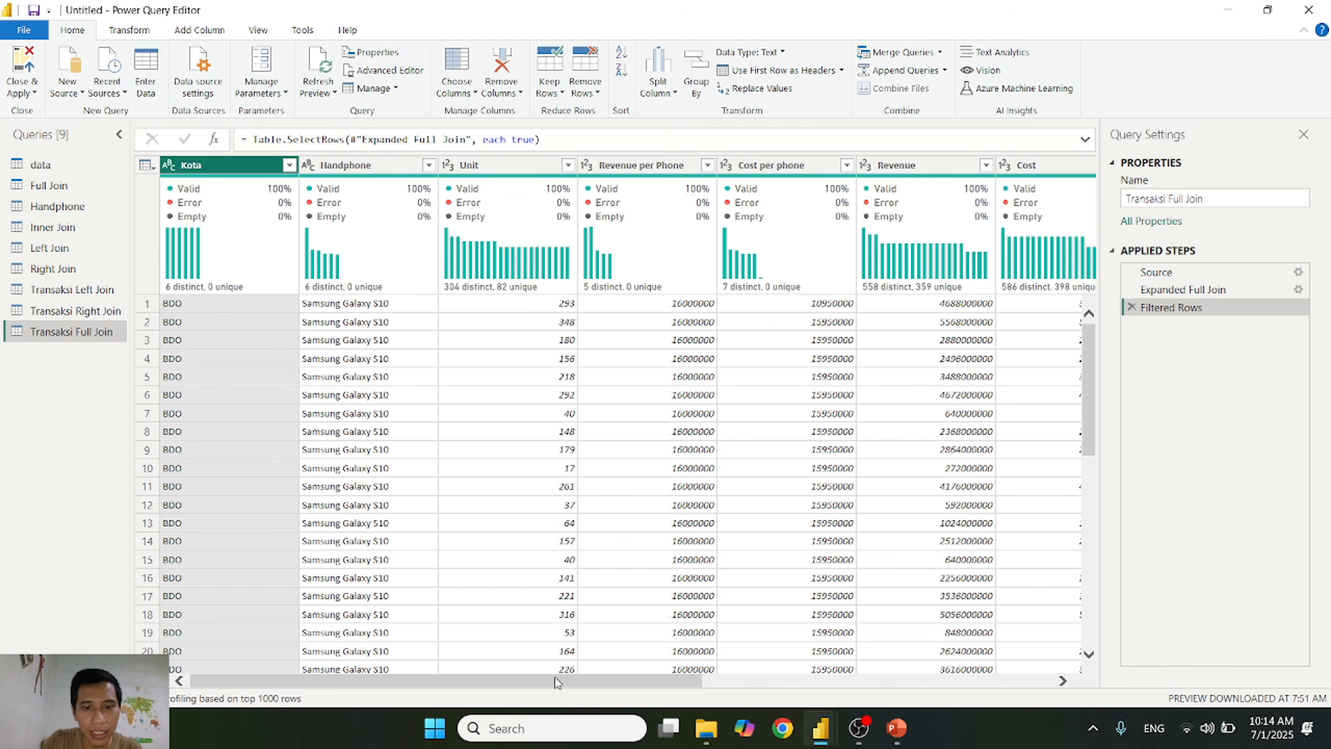
drag(557, 682, 907, 682)
click(890, 173)
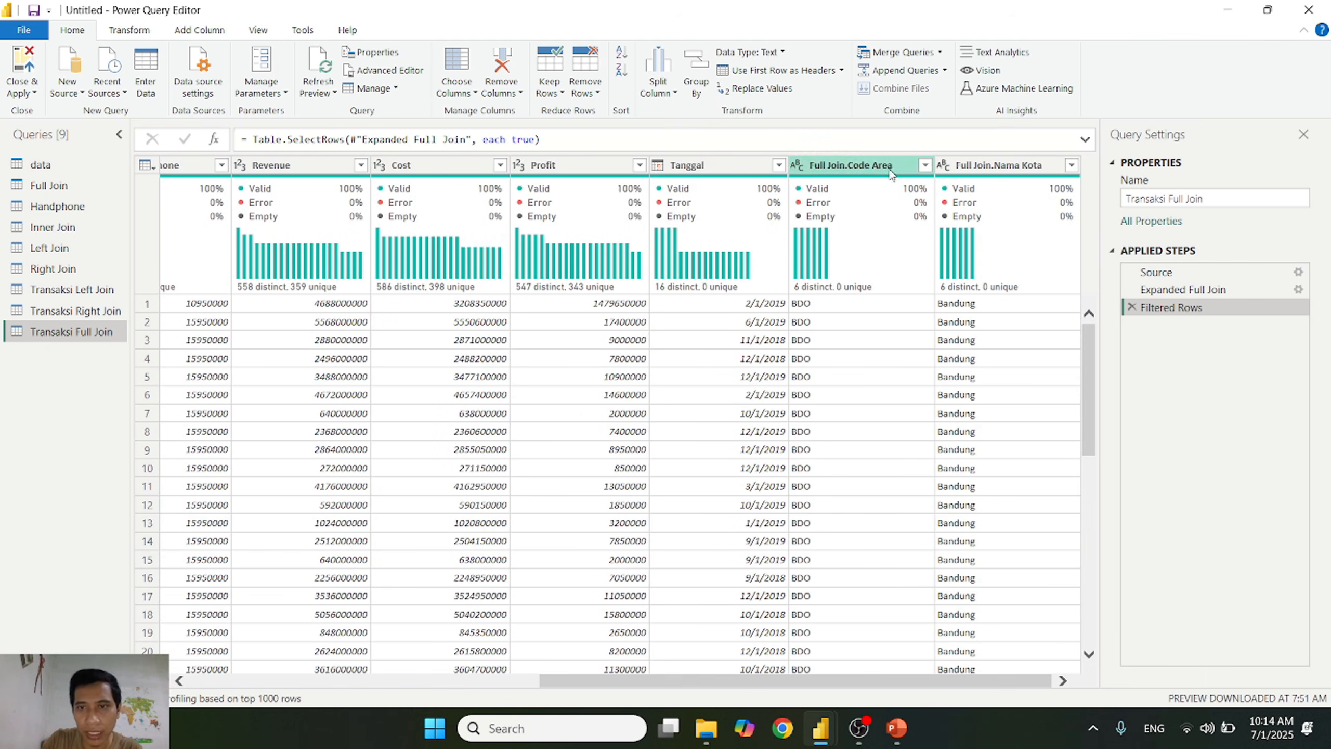
click(926, 165)
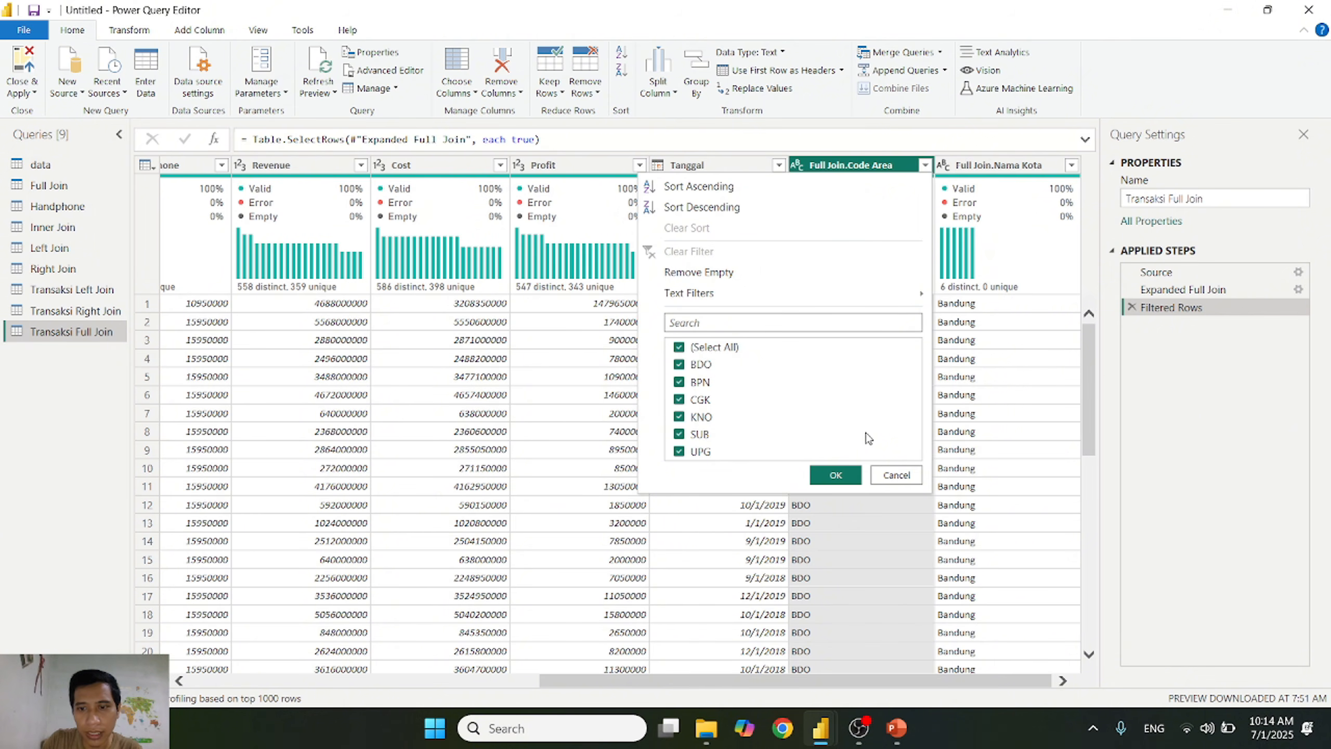
click(897, 476)
scroll(970, 456, down, 10)
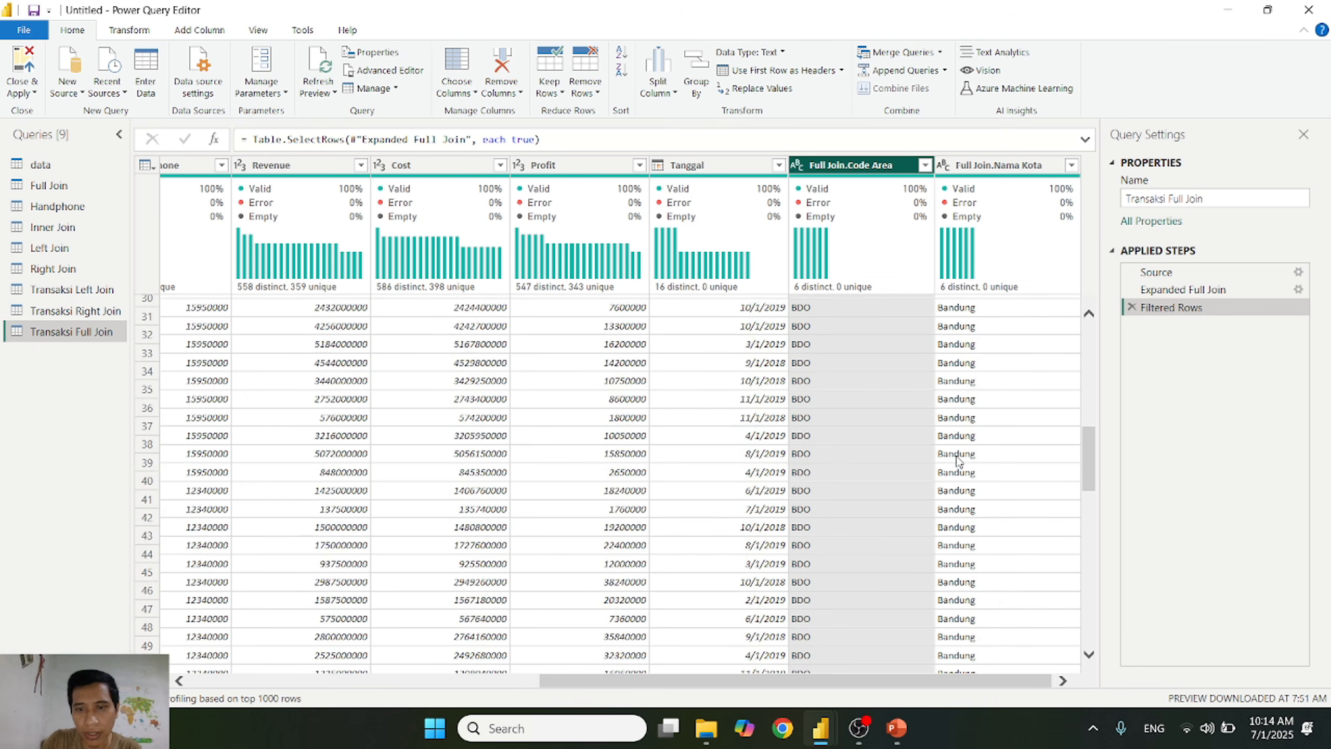
scroll(958, 460, down, 15)
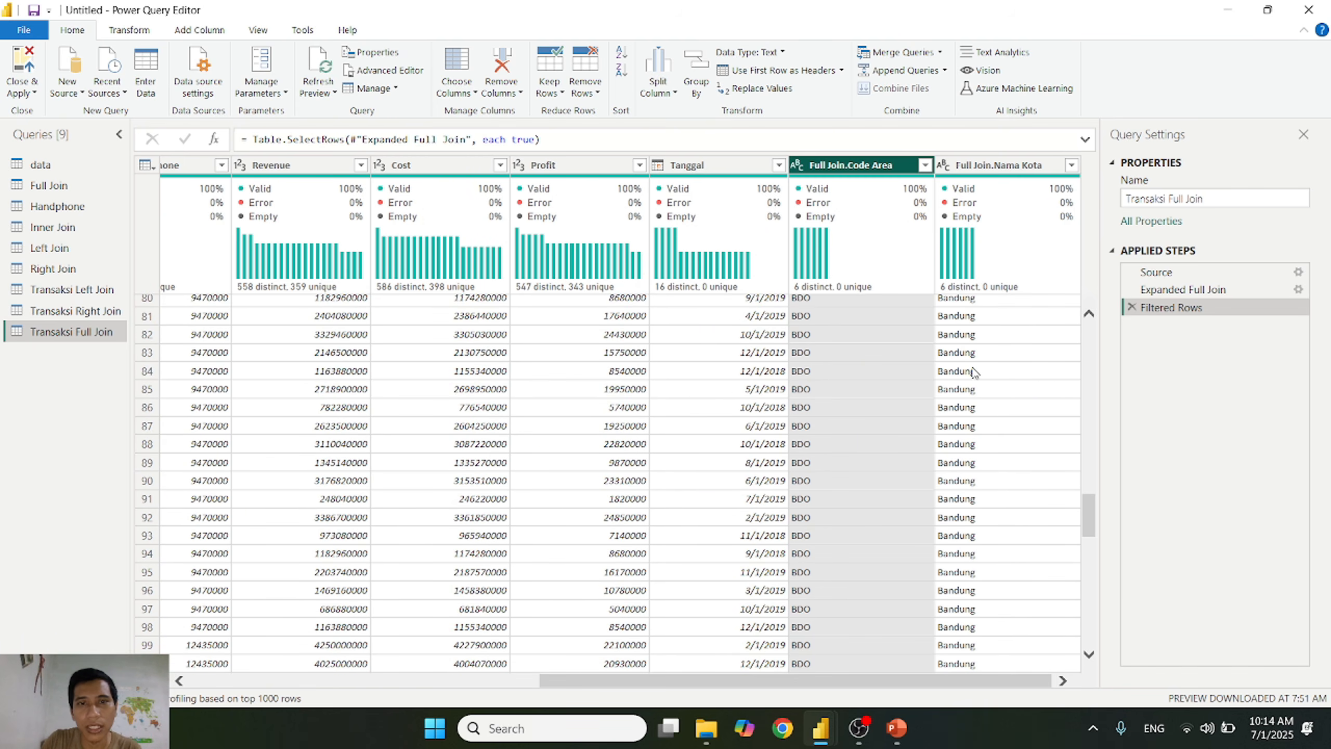
drag(1085, 520, 1085, 231)
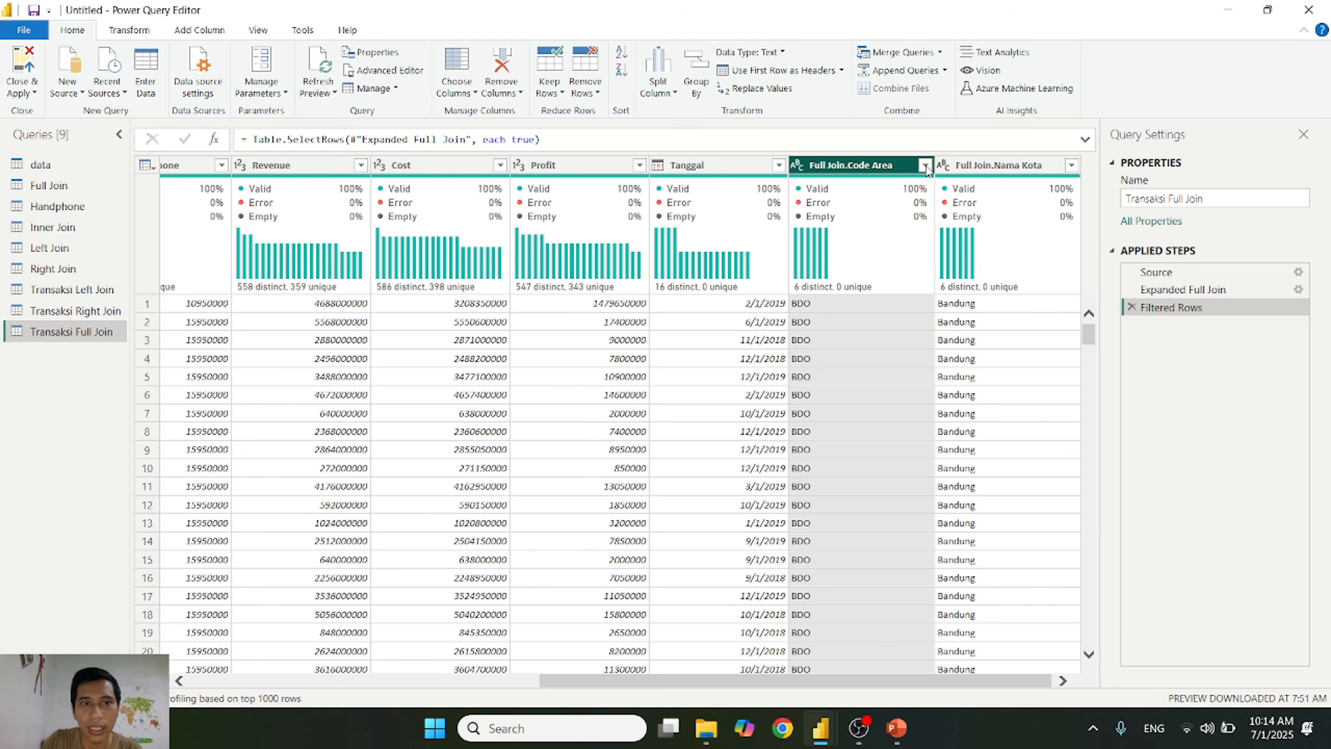
click(925, 167)
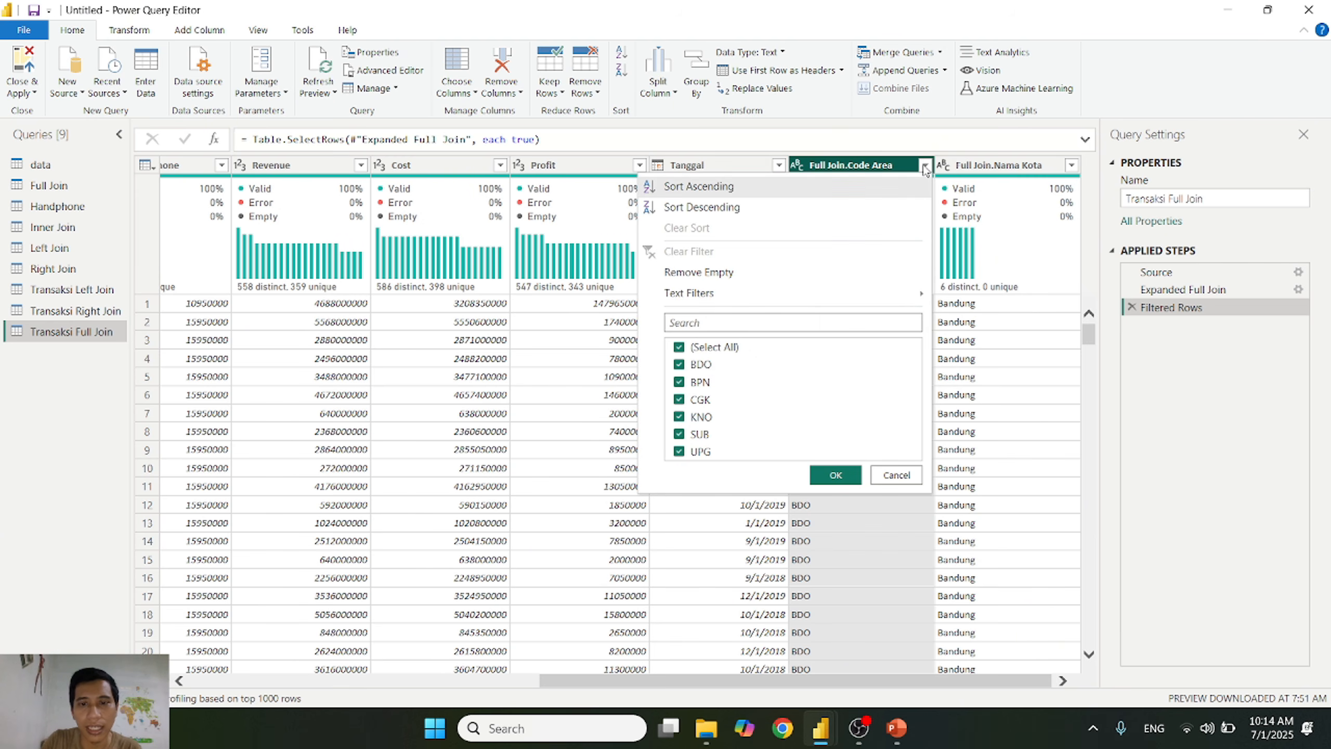
Step: Switch to PowerPoint to review the Full Outer Join slide, and return to Power Query to recheck the Full Join.Code Area rows
click(896, 728)
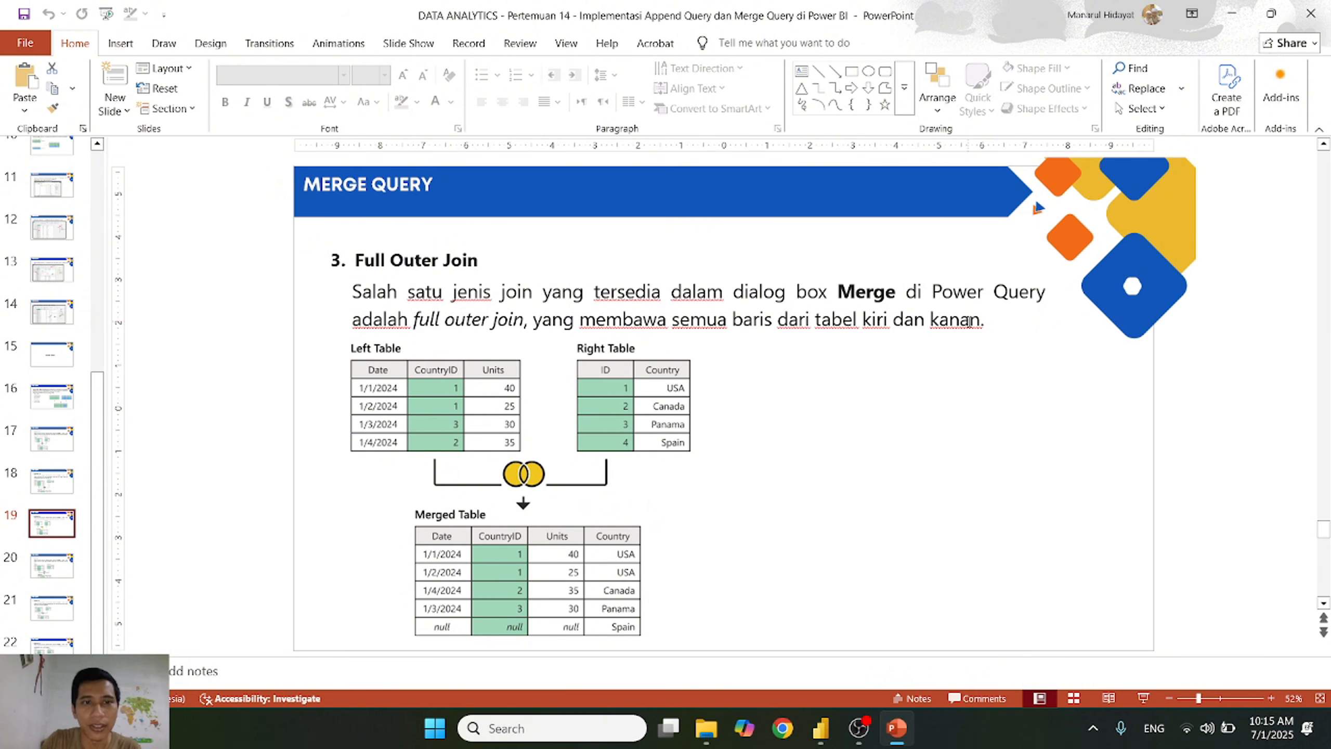
key(alt+Tab)
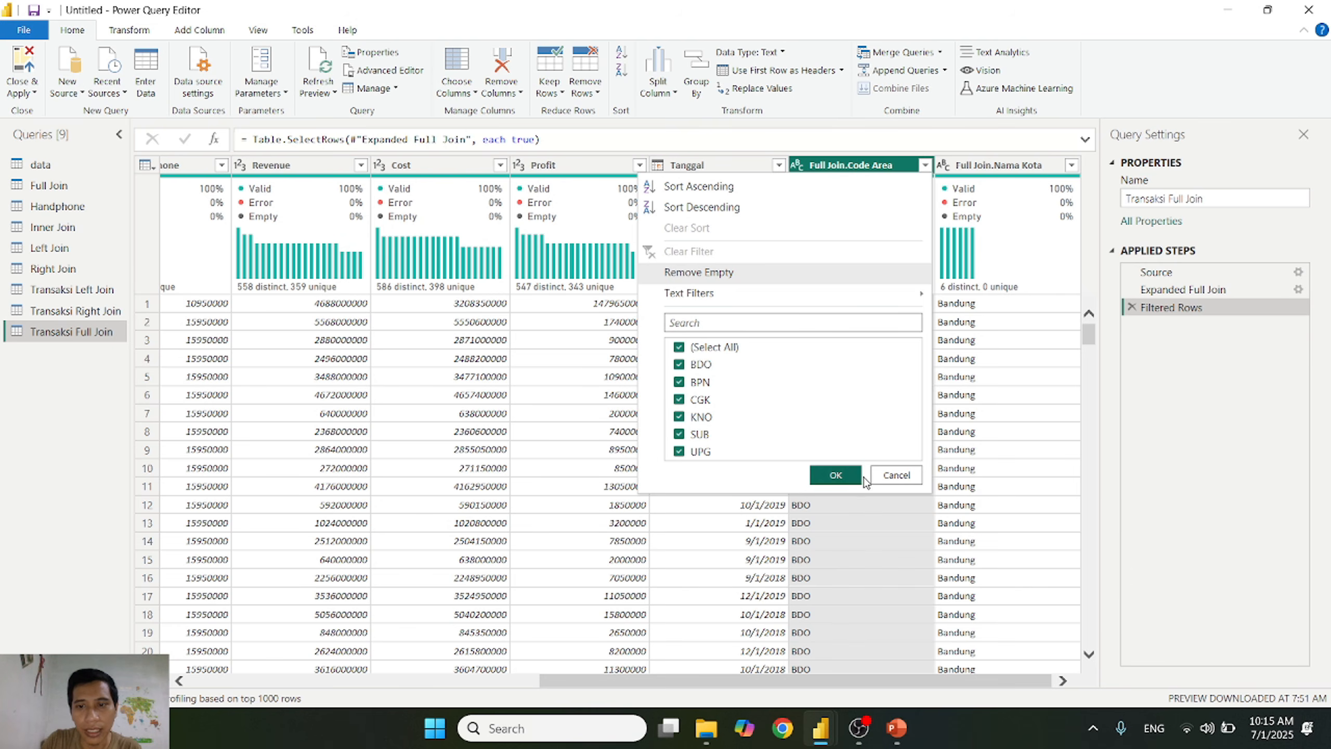
click(892, 476)
drag(1090, 340, 1114, 312)
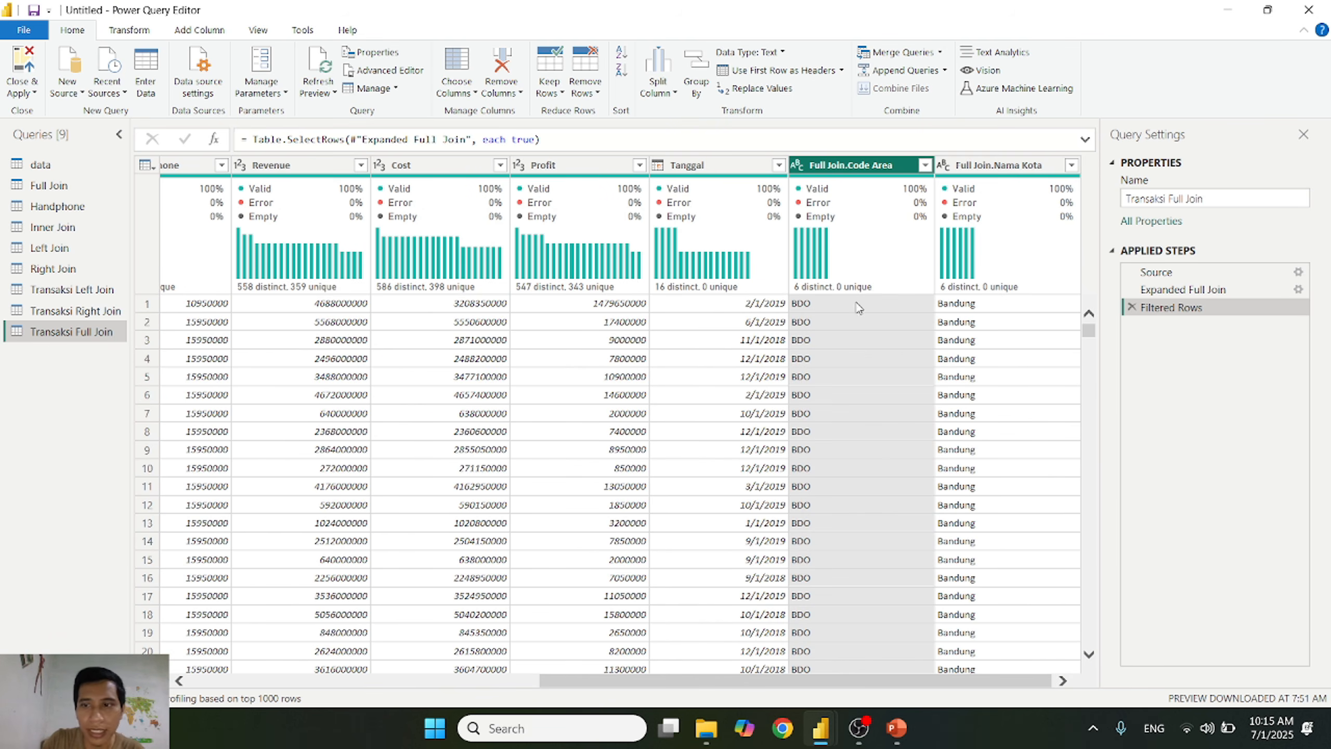
Step: Delete the Transaksi Full Join query
right_click(86, 336)
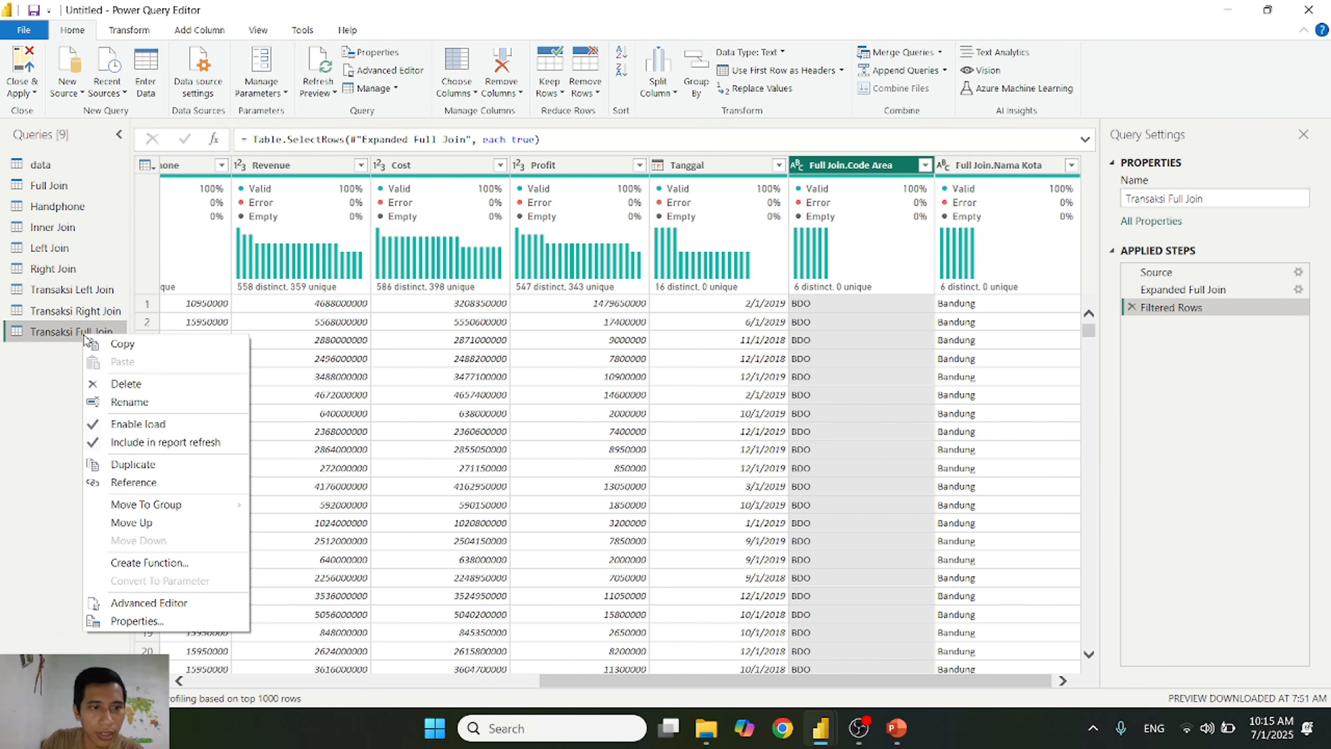
click(152, 388)
click(739, 400)
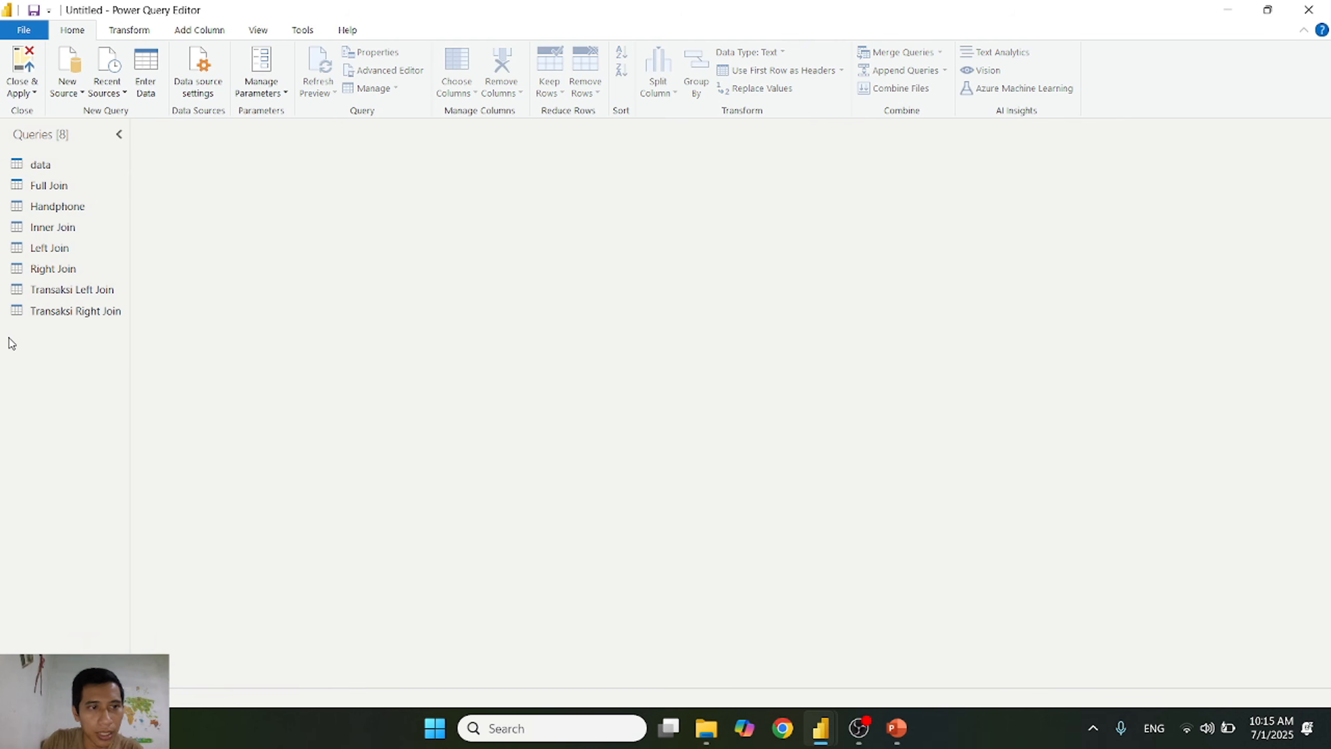
Step: Start a merge as a new query with Full Join as the first table and Handphone as the second
click(57, 274)
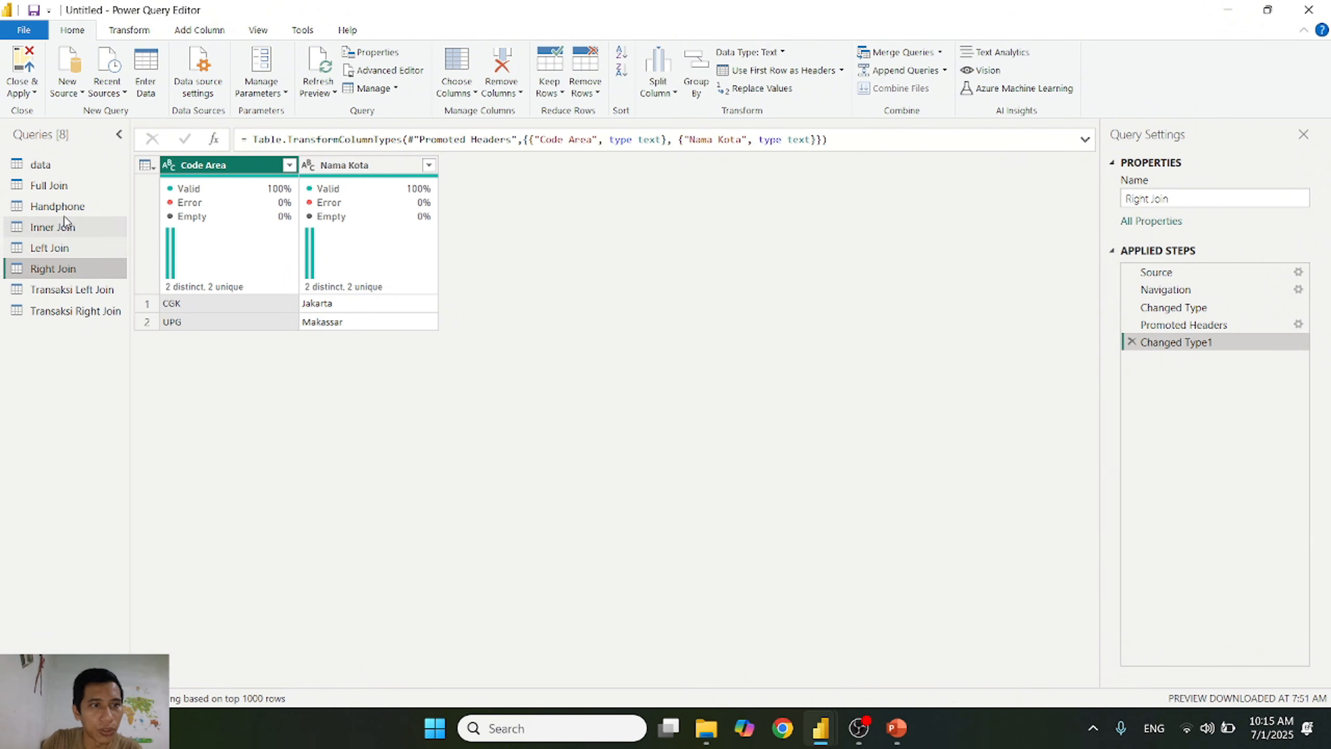
click(53, 186)
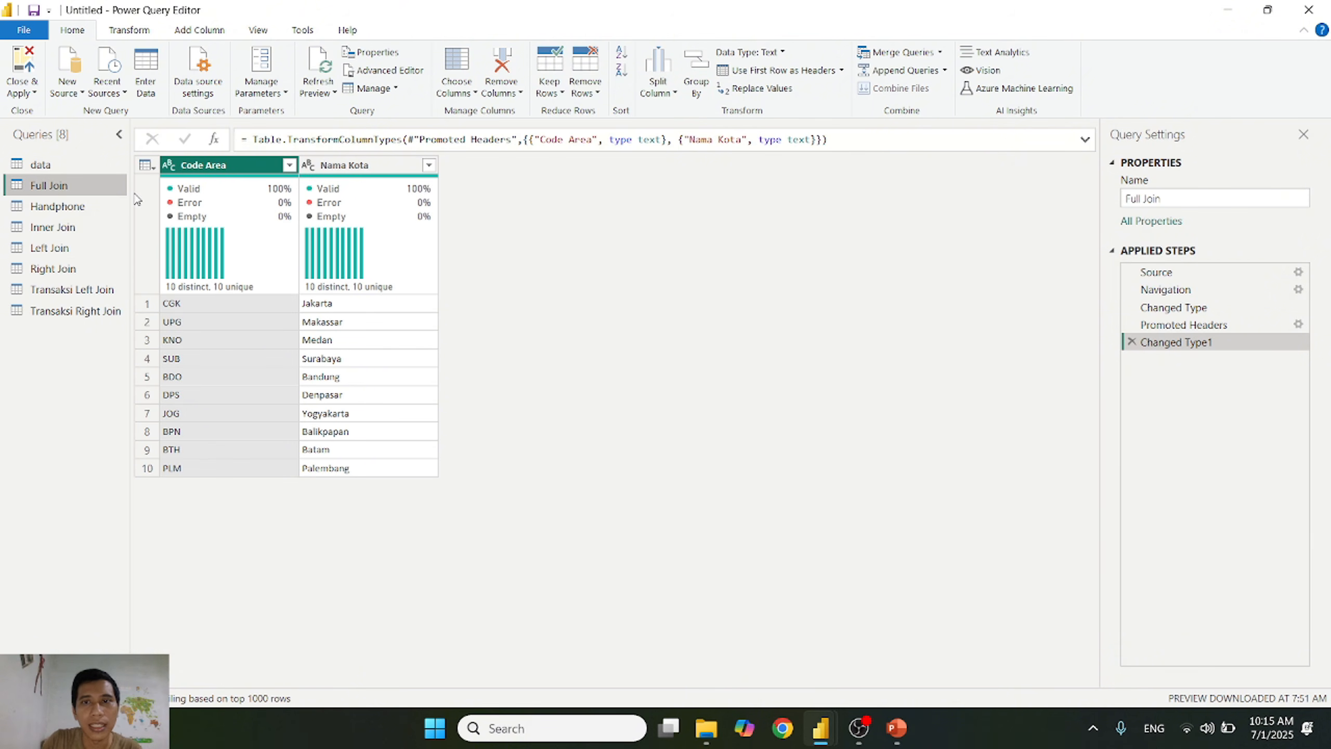
click(939, 53)
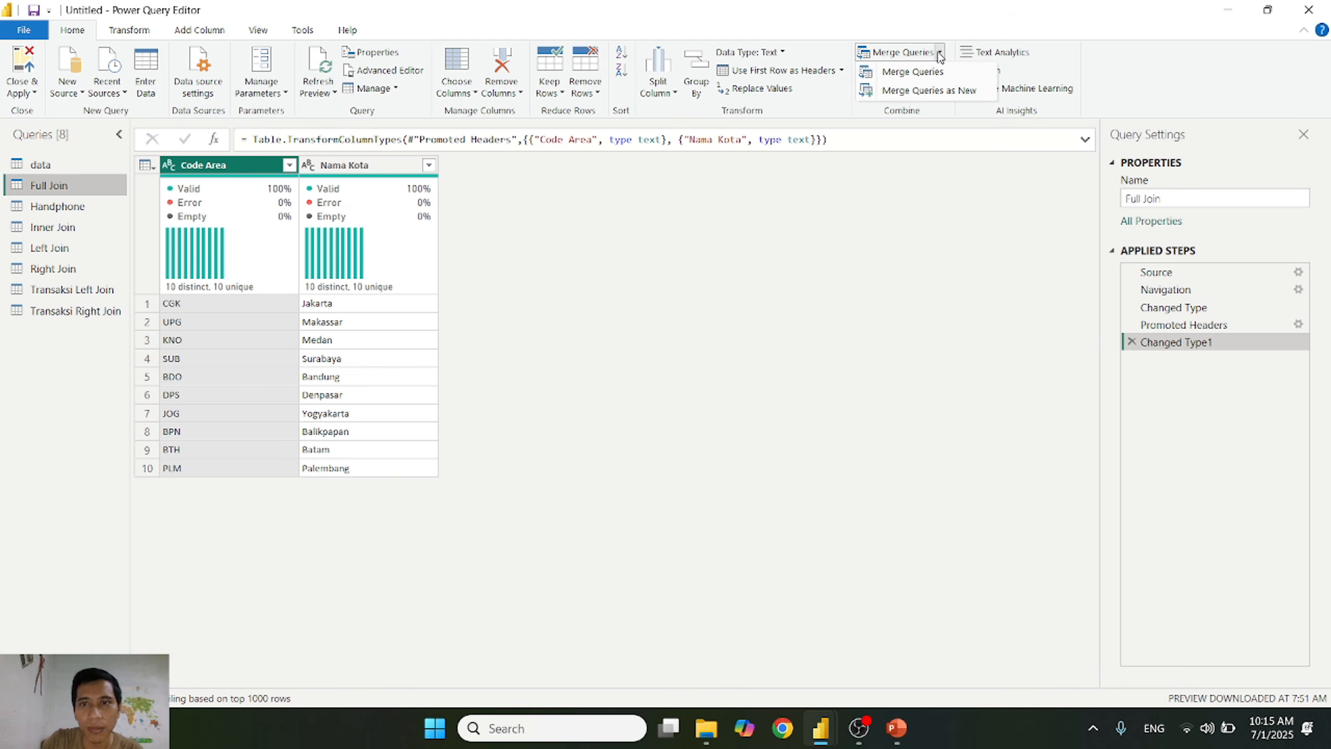
click(941, 91)
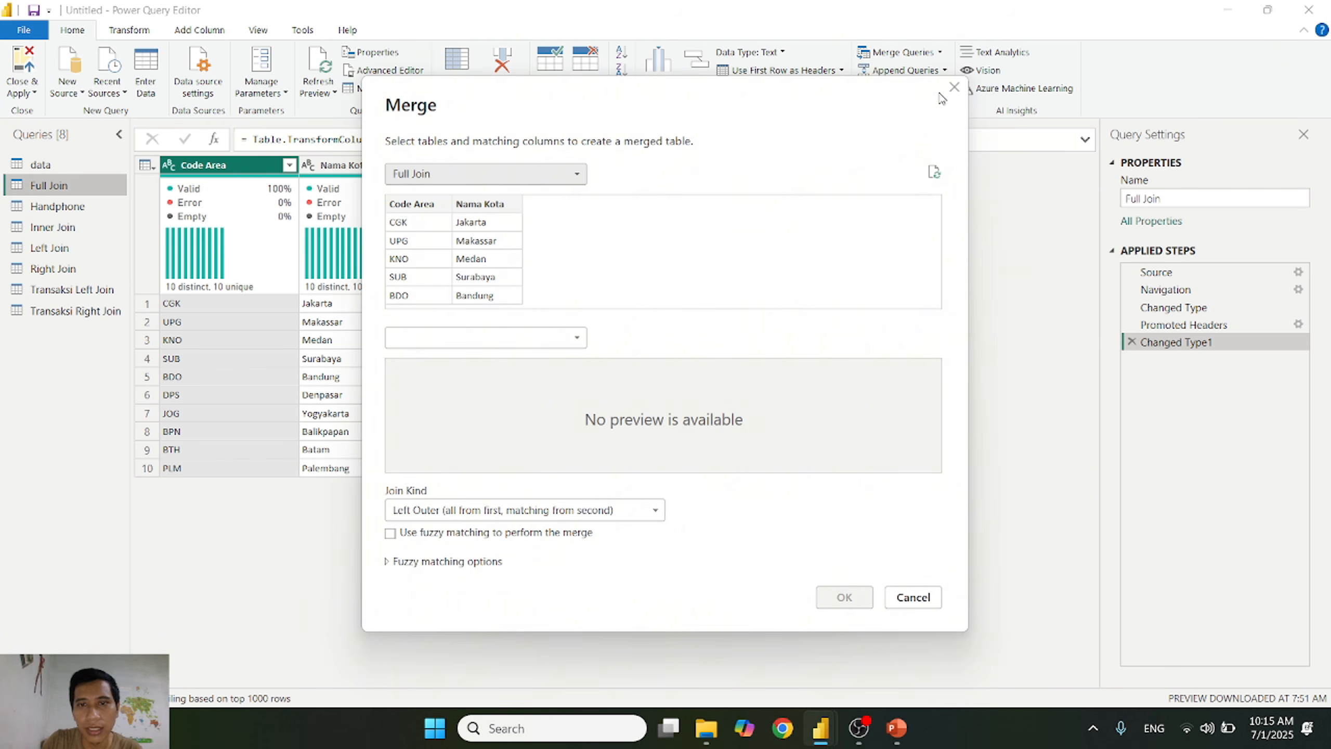
click(496, 340)
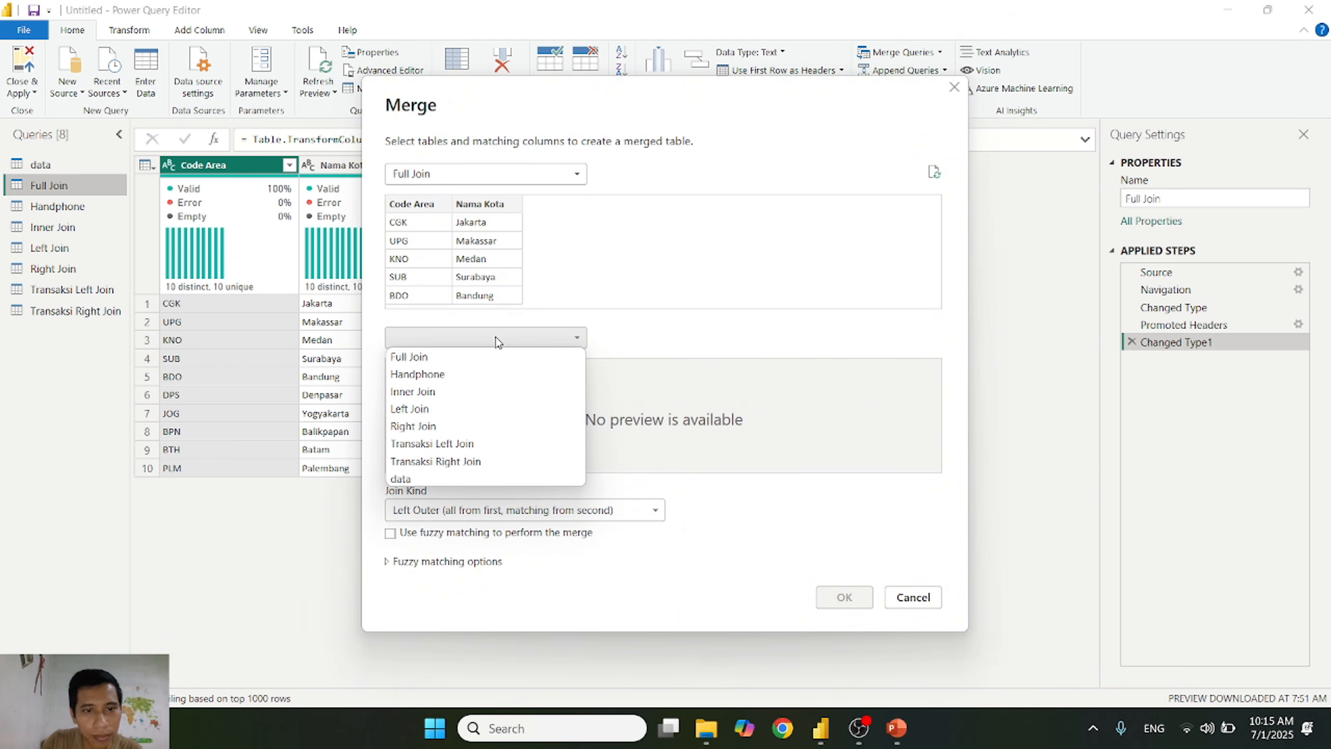
click(460, 374)
Step: Merge the tables with a Full Outer join, matching Code Area in Full Join to Kota in Handphone
click(487, 511)
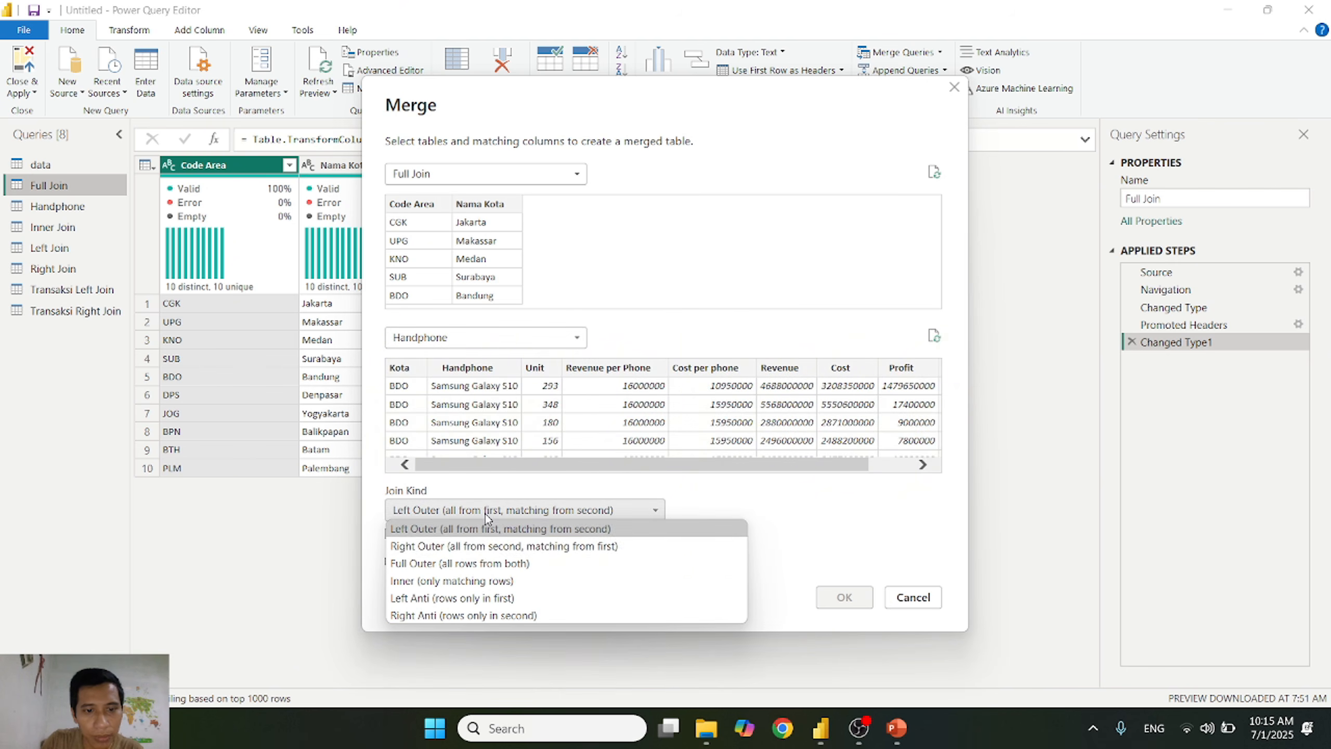
click(477, 565)
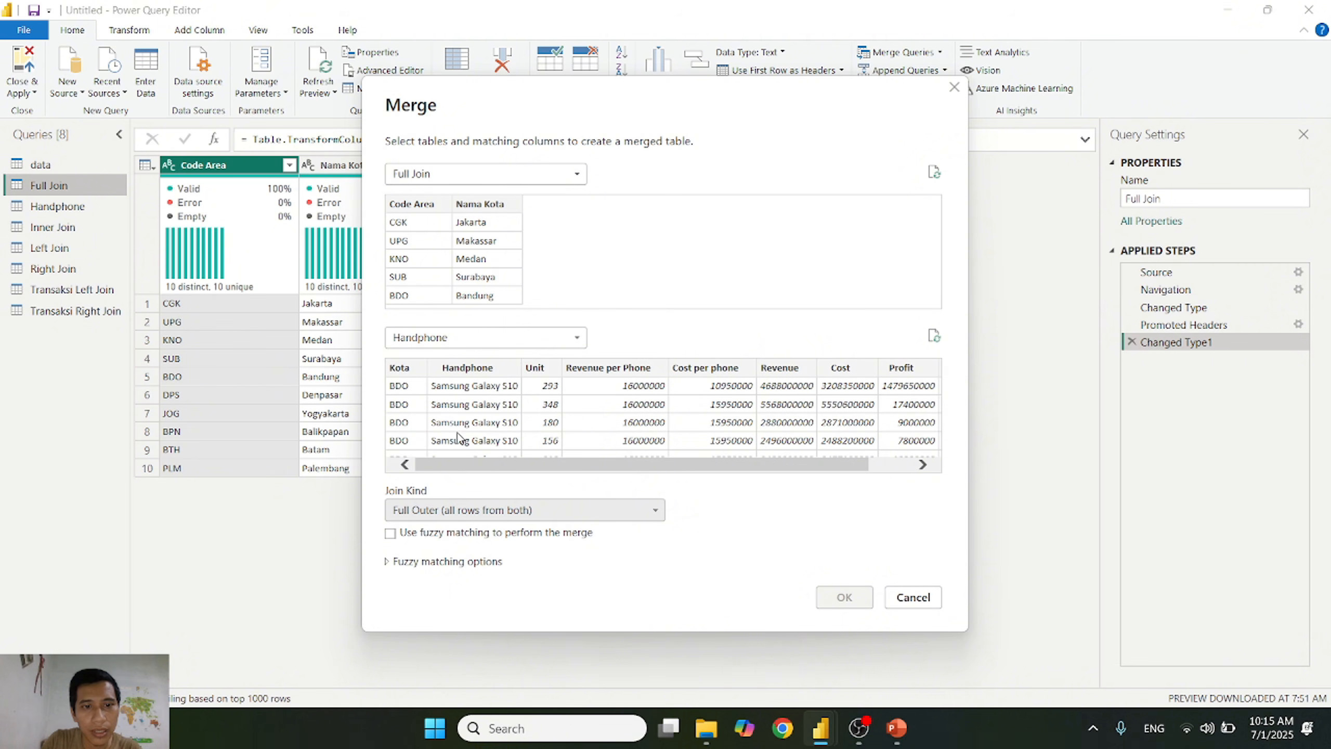
click(419, 206)
click(412, 370)
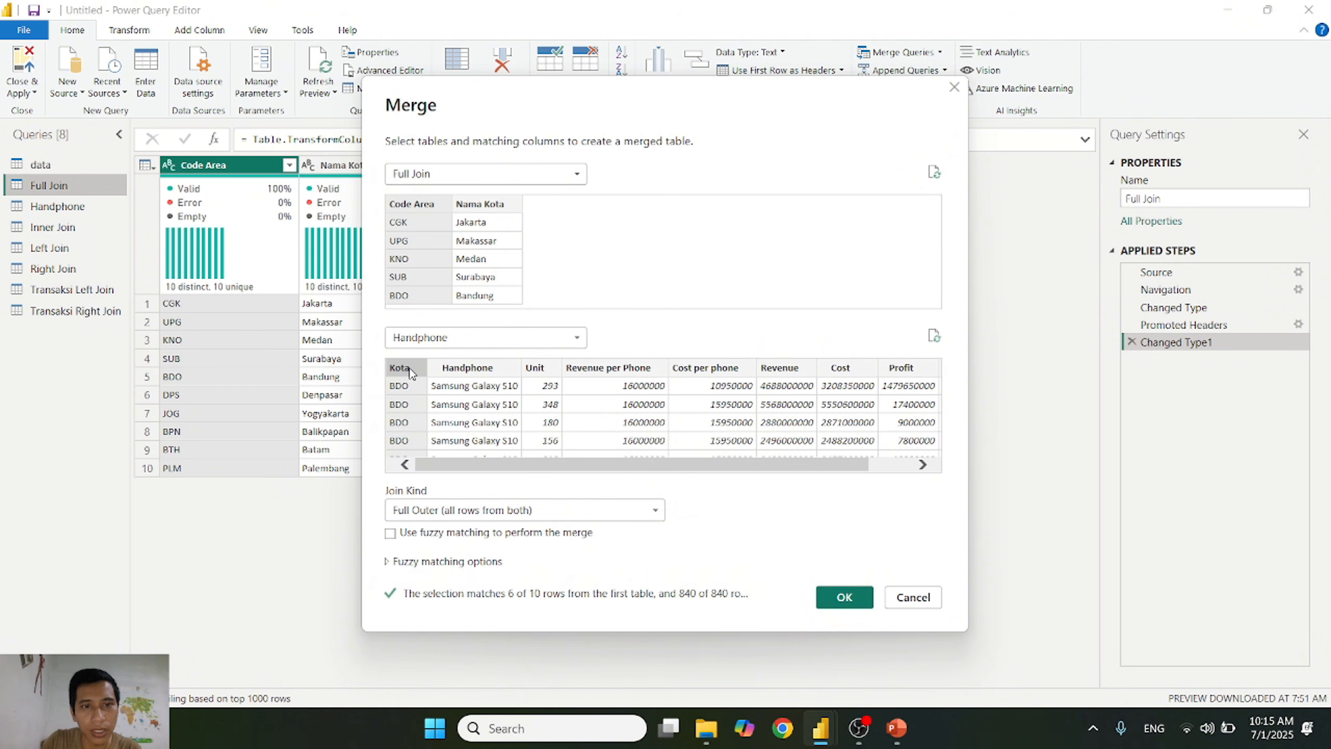
click(863, 598)
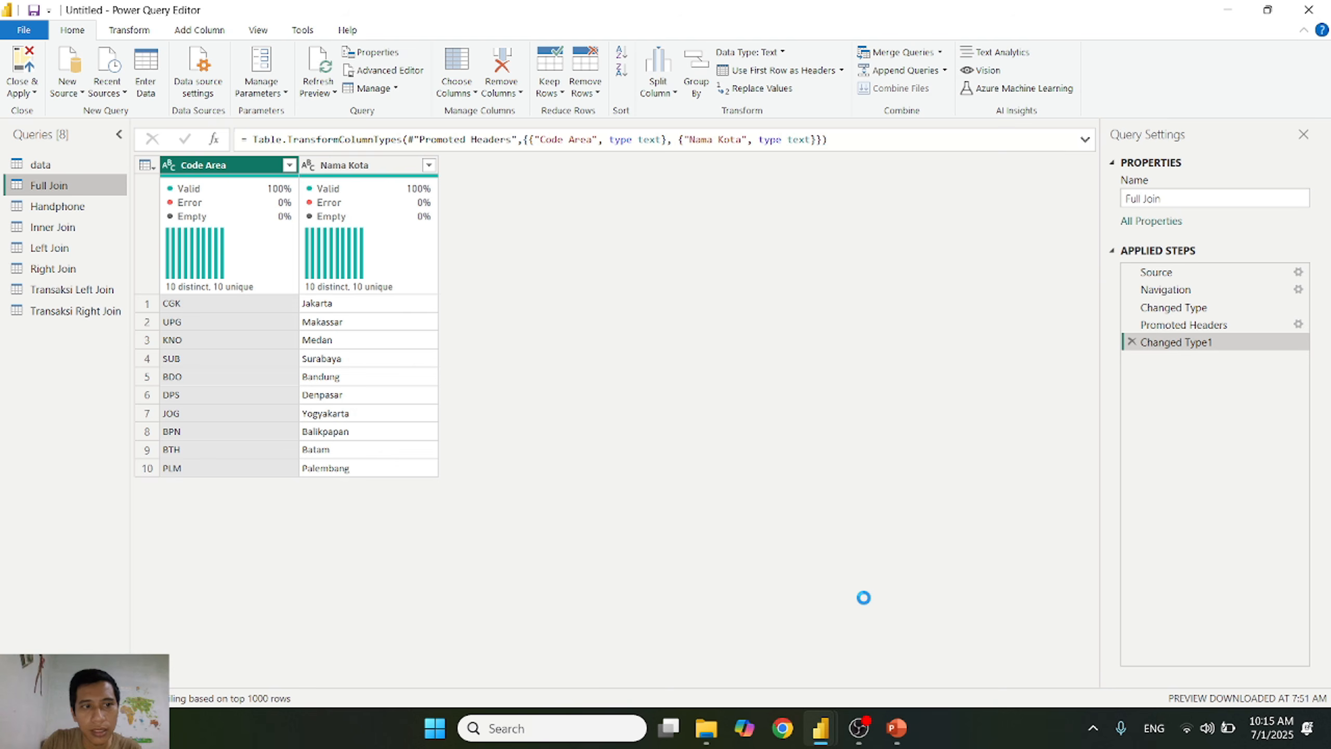
Step: Expand the merged query's Handphone column to all its fields, keeping the original column name as prefix
double_click(1245, 203)
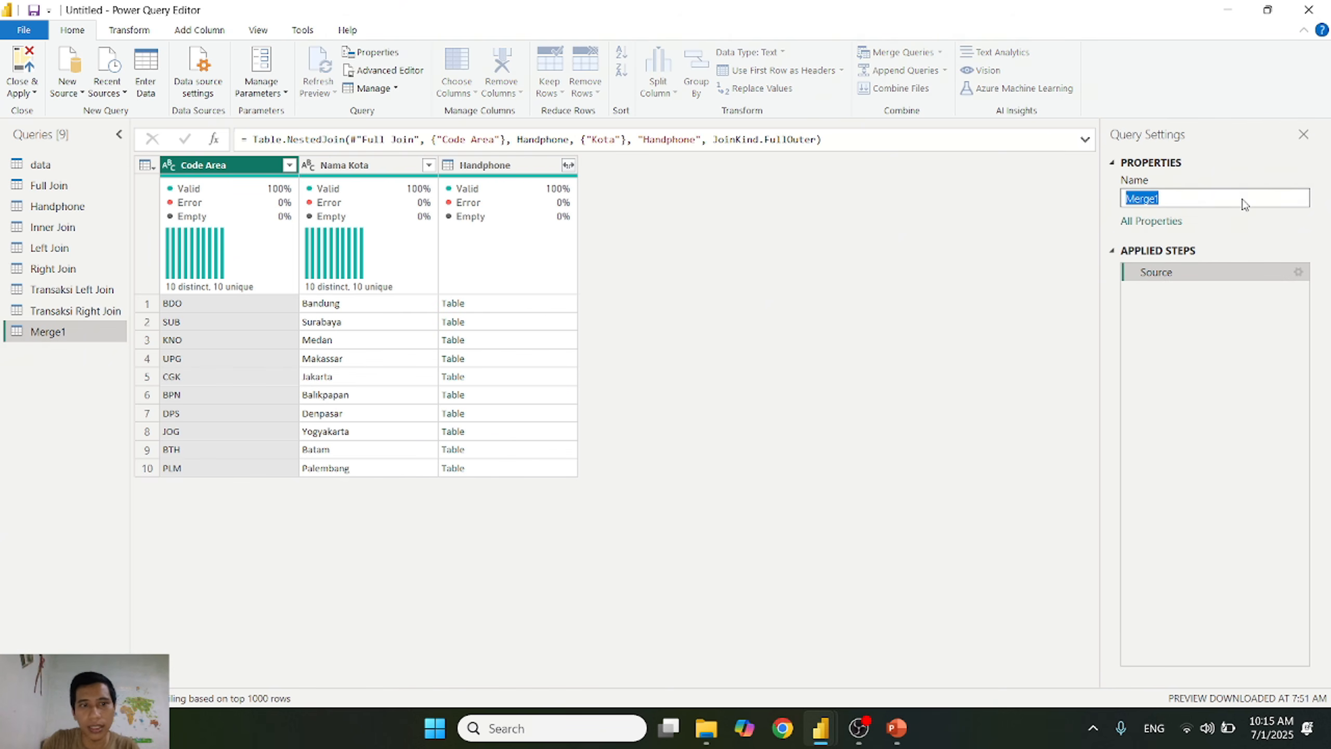
click(572, 167)
click(569, 166)
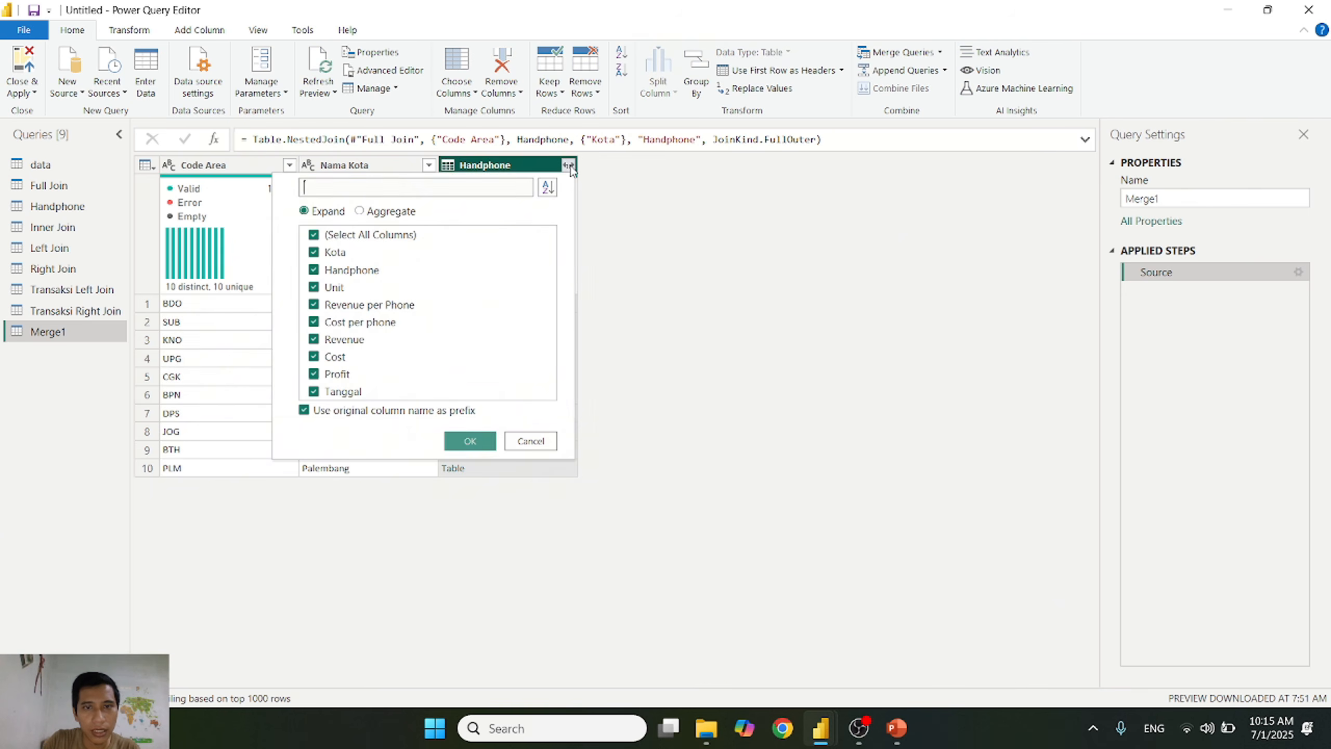
click(470, 441)
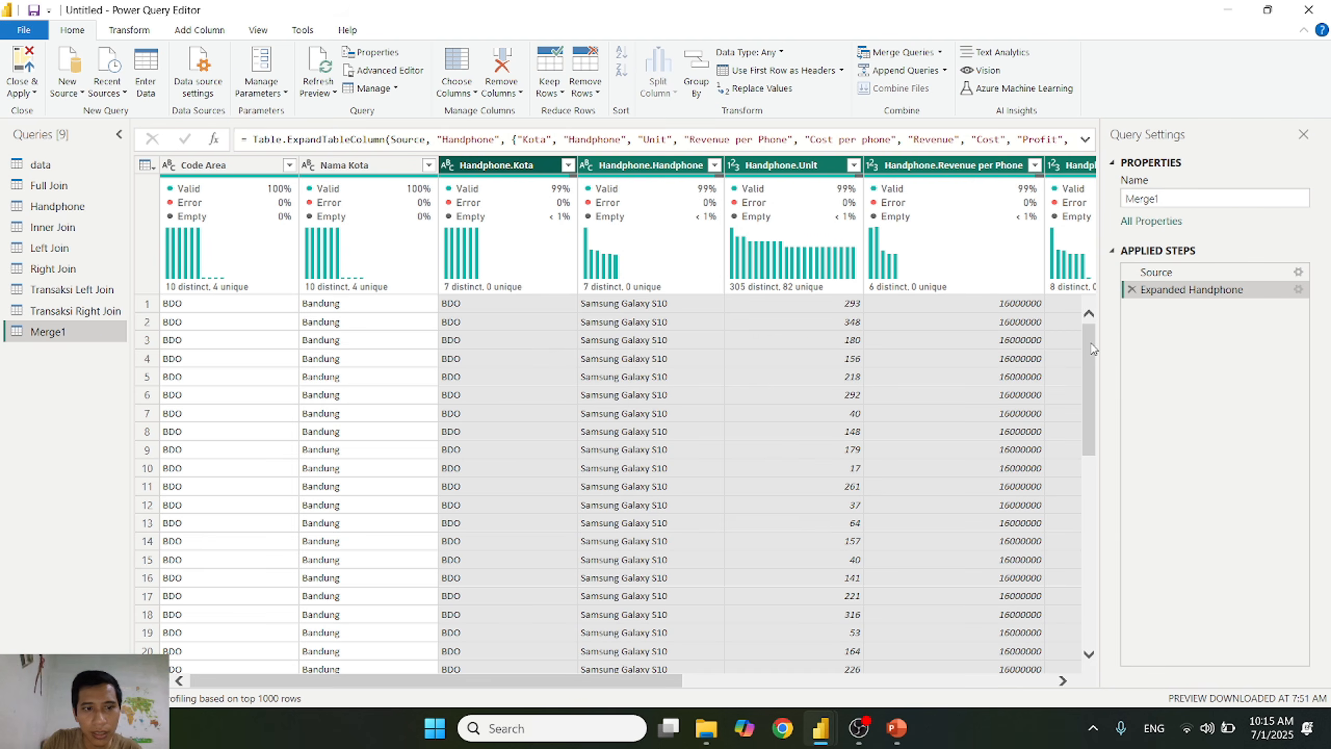
Step: Examine the expanded rows and the filter values of the Handphone.Kota column
drag(1092, 349, 1088, 616)
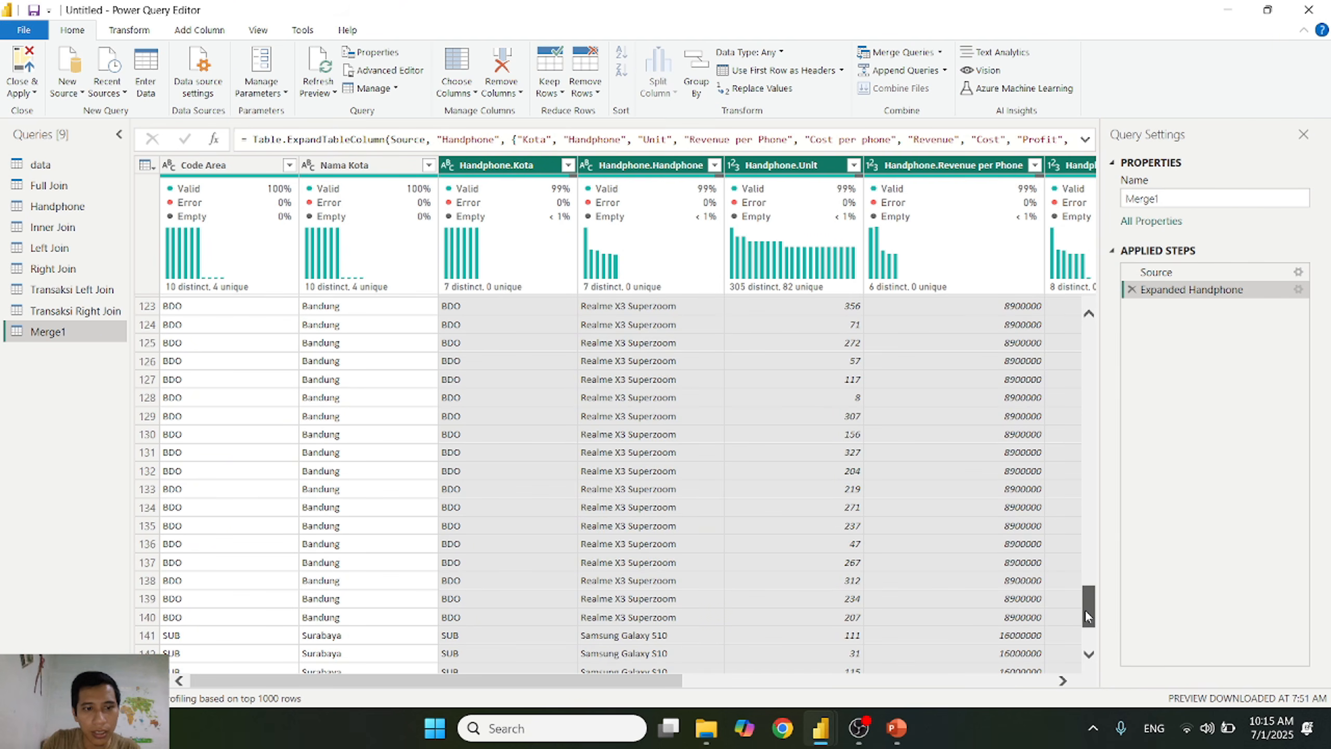
click(568, 165)
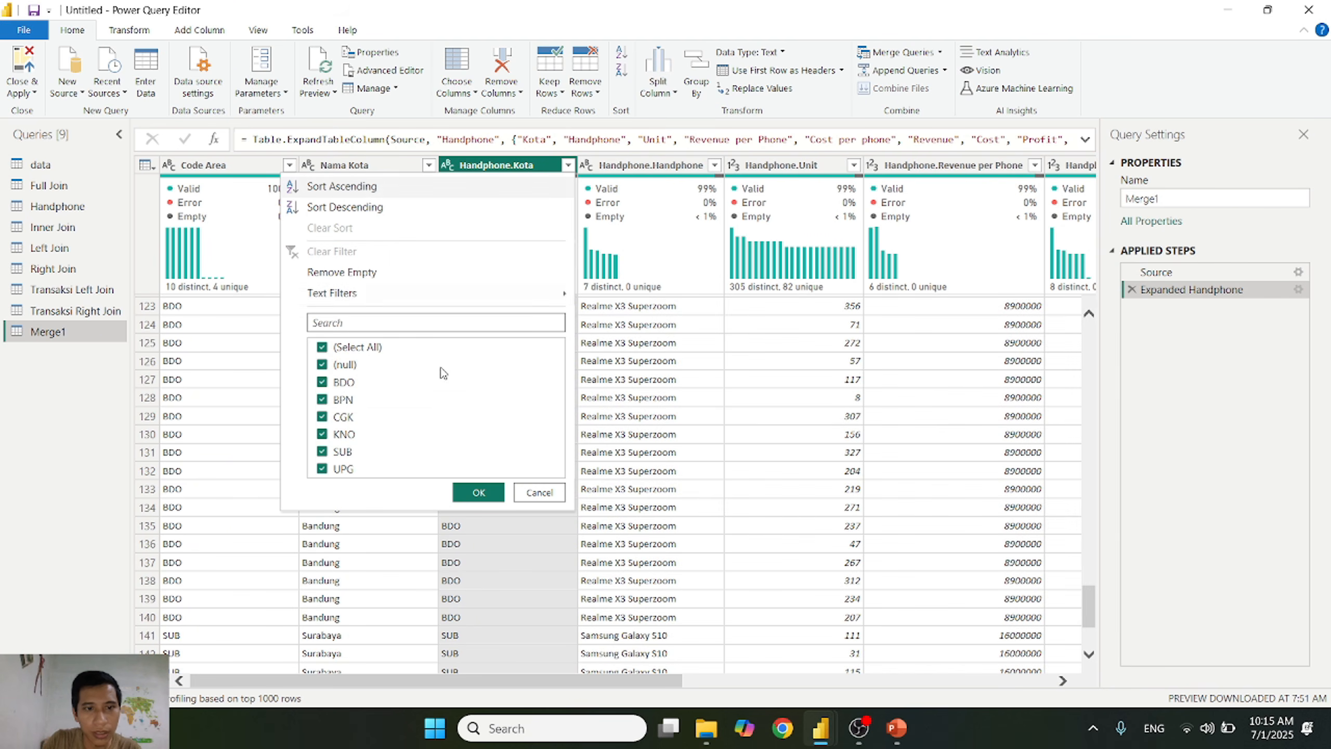
click(539, 492)
Step: Rename the merged query as Transaksi Full Join
click(1196, 200)
text(Transaksi Full)
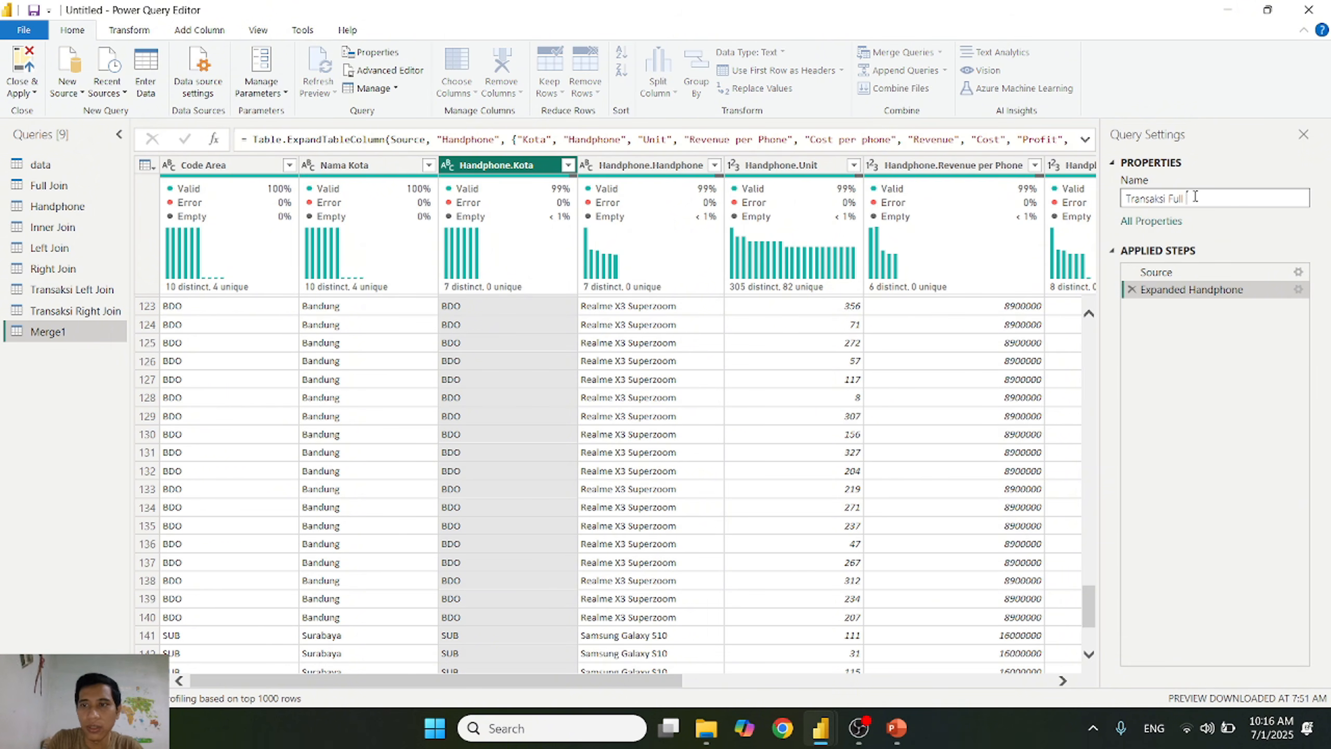
text( Join)
key(Return)
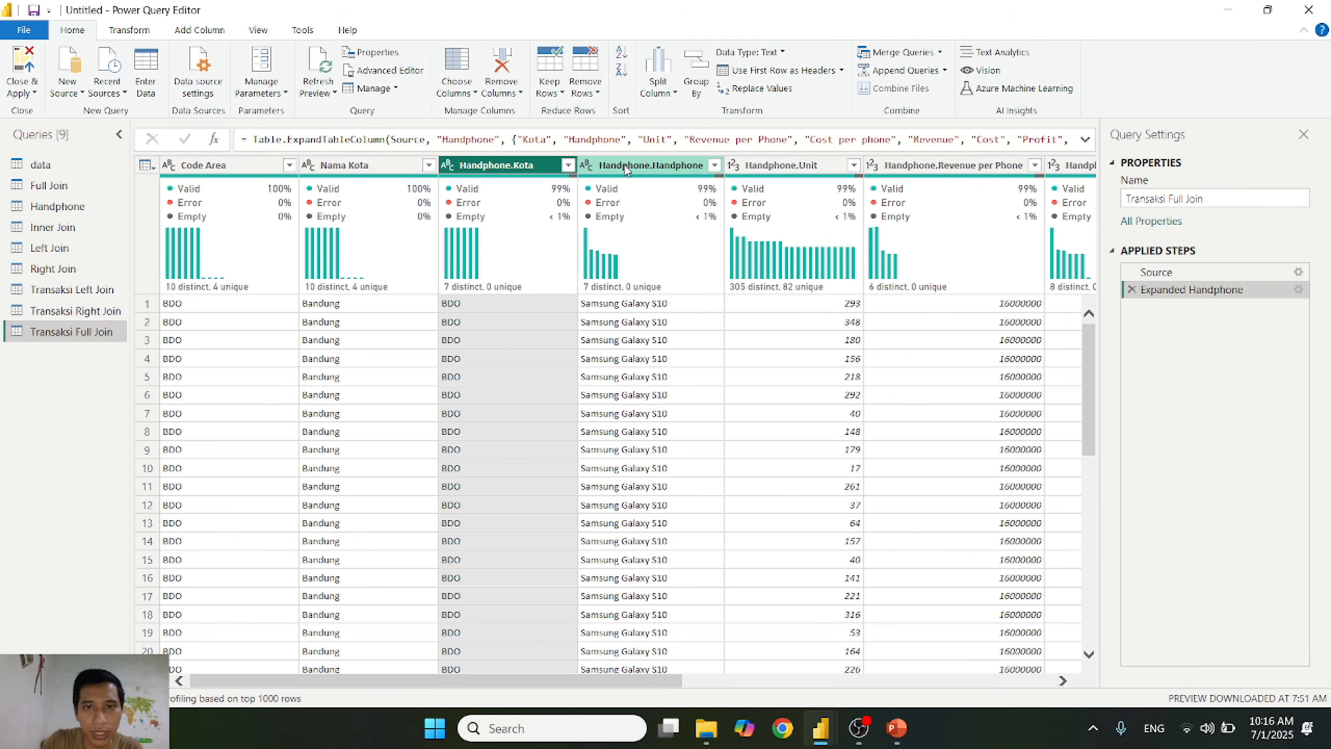
Step: Filter the Handphone.Kota column of Transaksi Full Join to null values only and inspect the remaining Code Area rows
mouse_move(1068, 190)
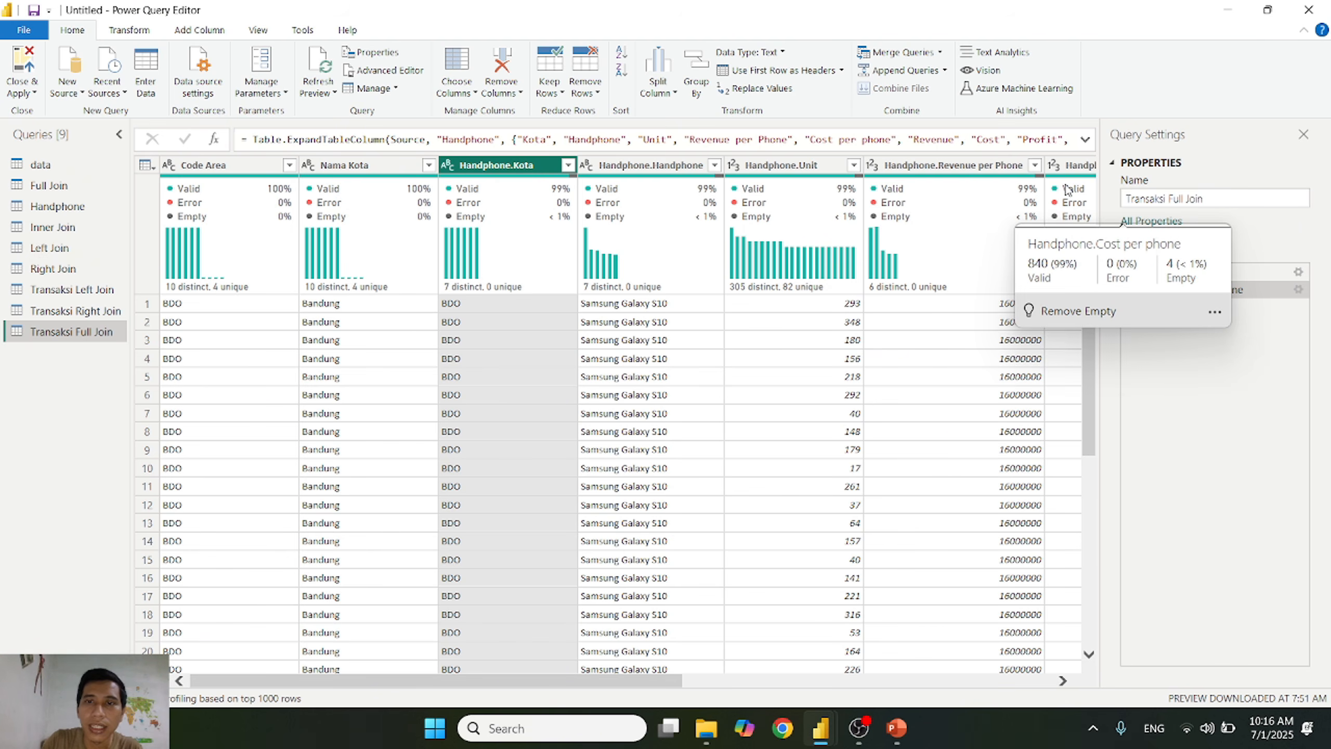
mouse_move(1041, 209)
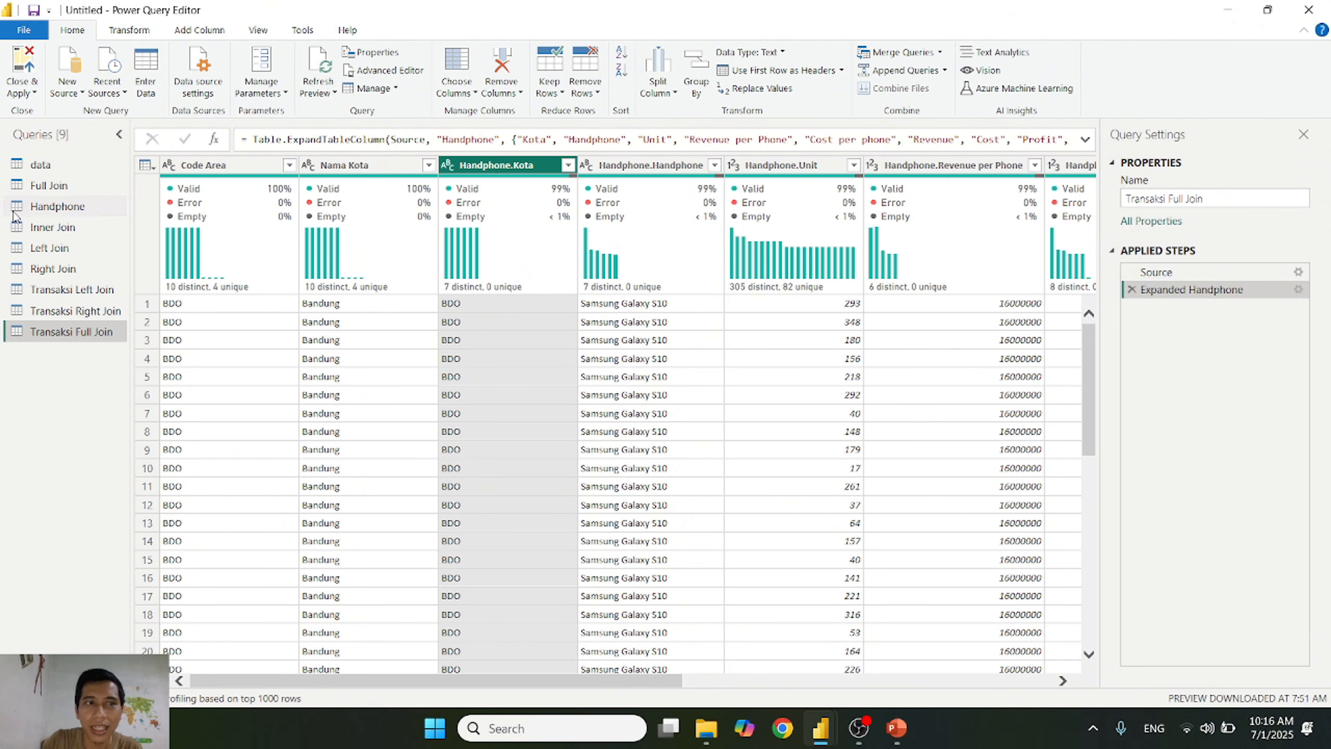
click(568, 166)
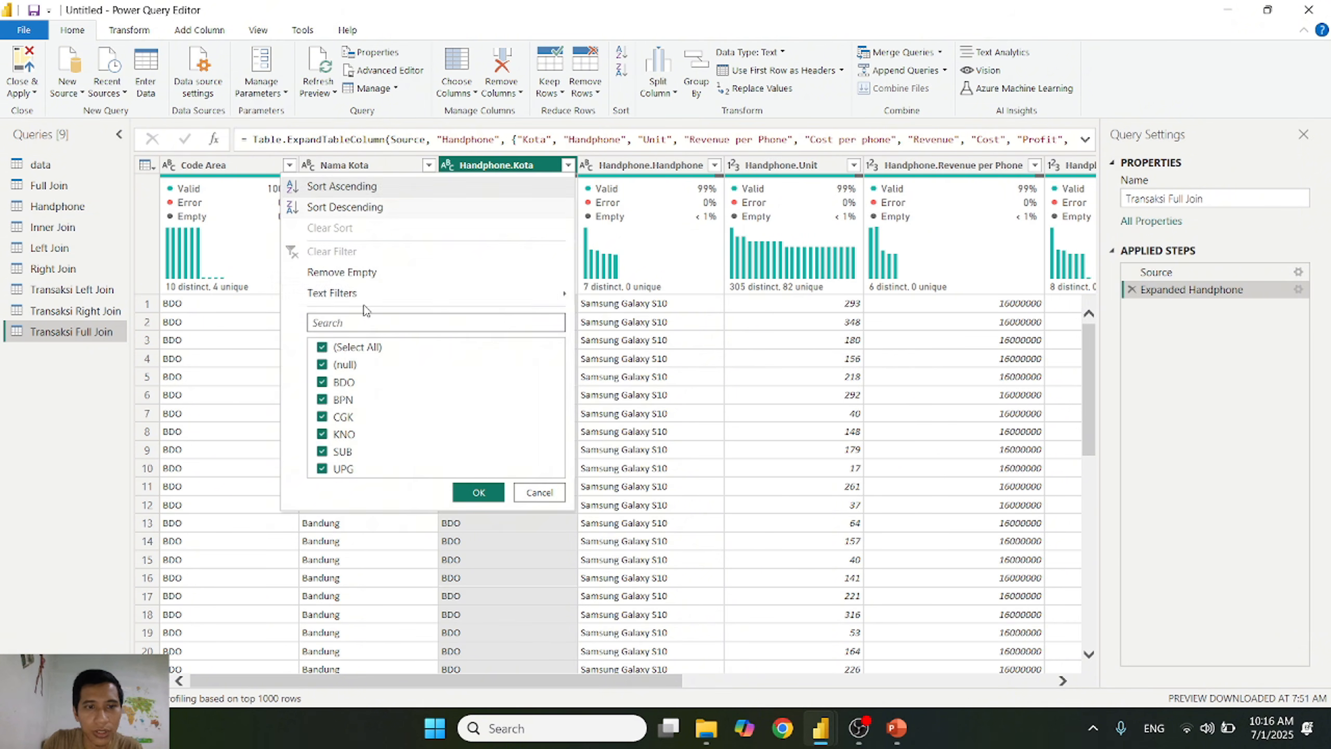
click(323, 347)
click(323, 365)
click(477, 492)
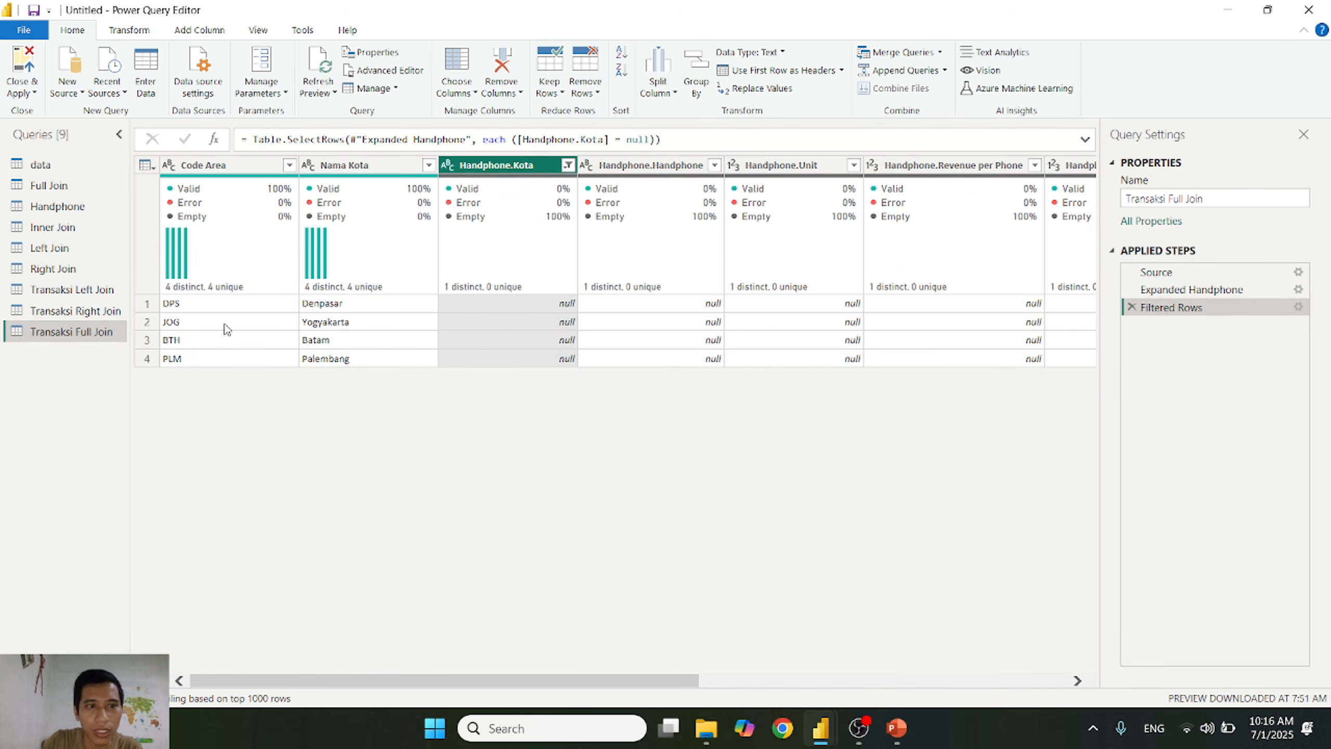
click(262, 360)
click(270, 340)
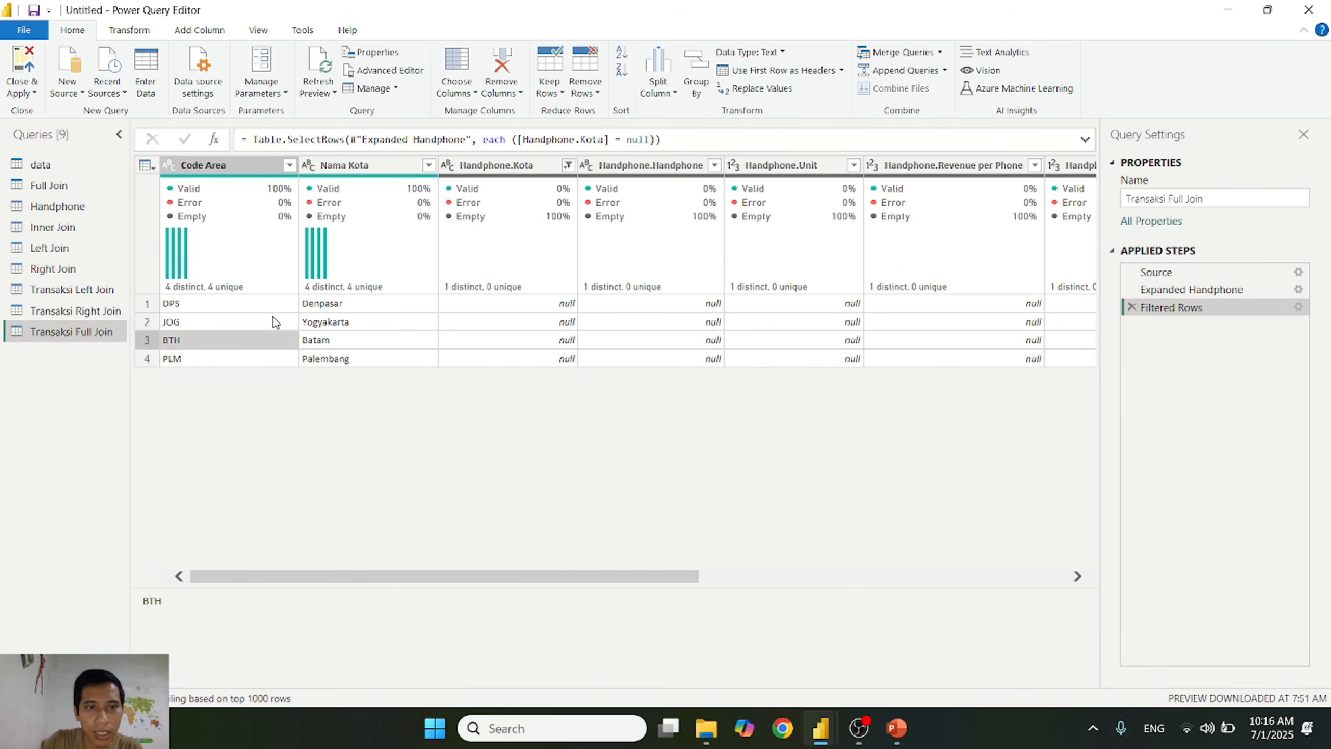
click(261, 302)
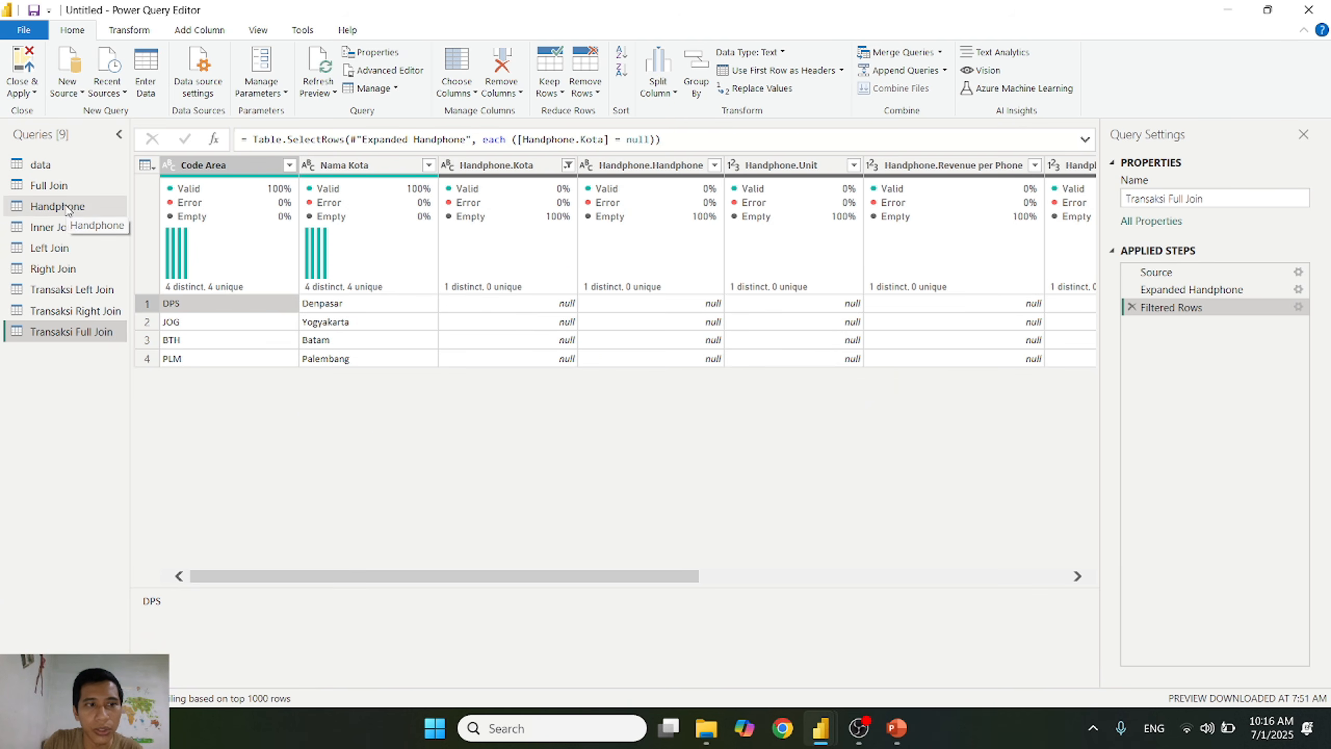
Step: Review the Inner Join table, the Inner Join slide in PowerPoint, and the Handphone table in Power Query
click(61, 227)
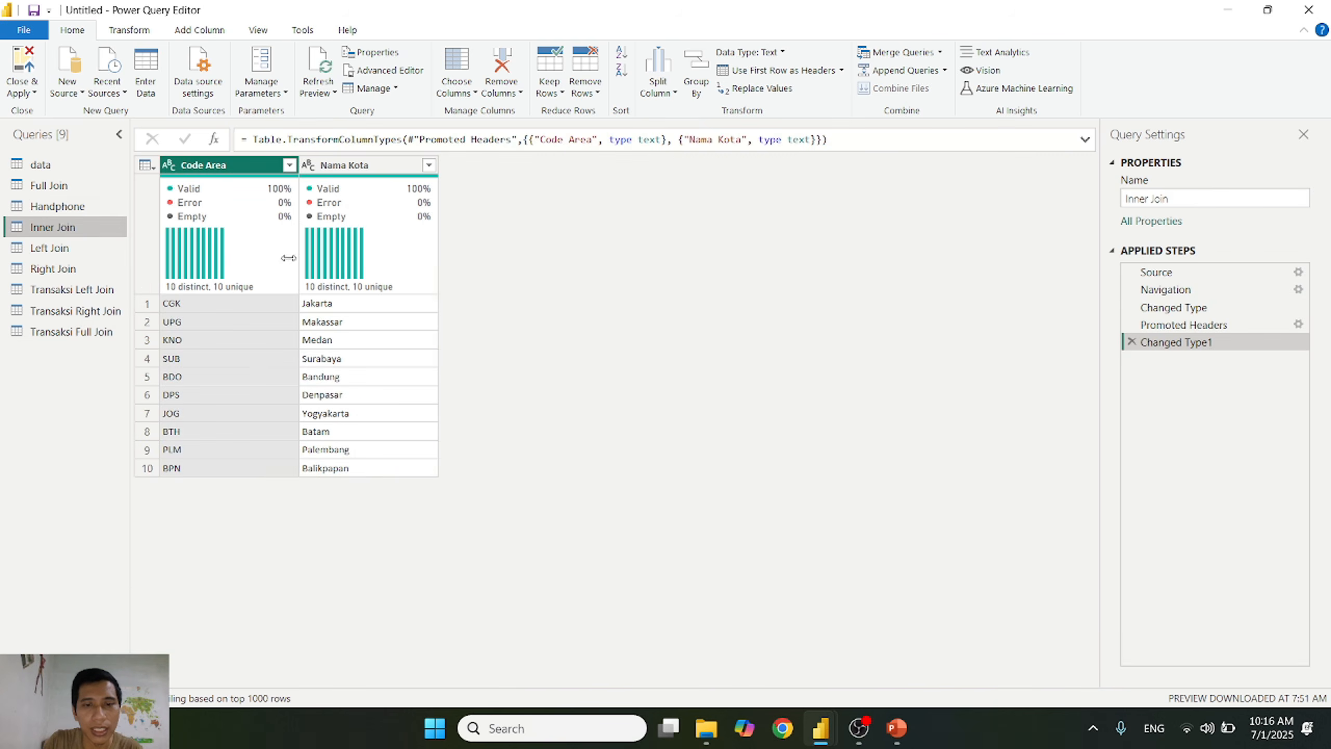
key(alt+Tab)
click(64, 564)
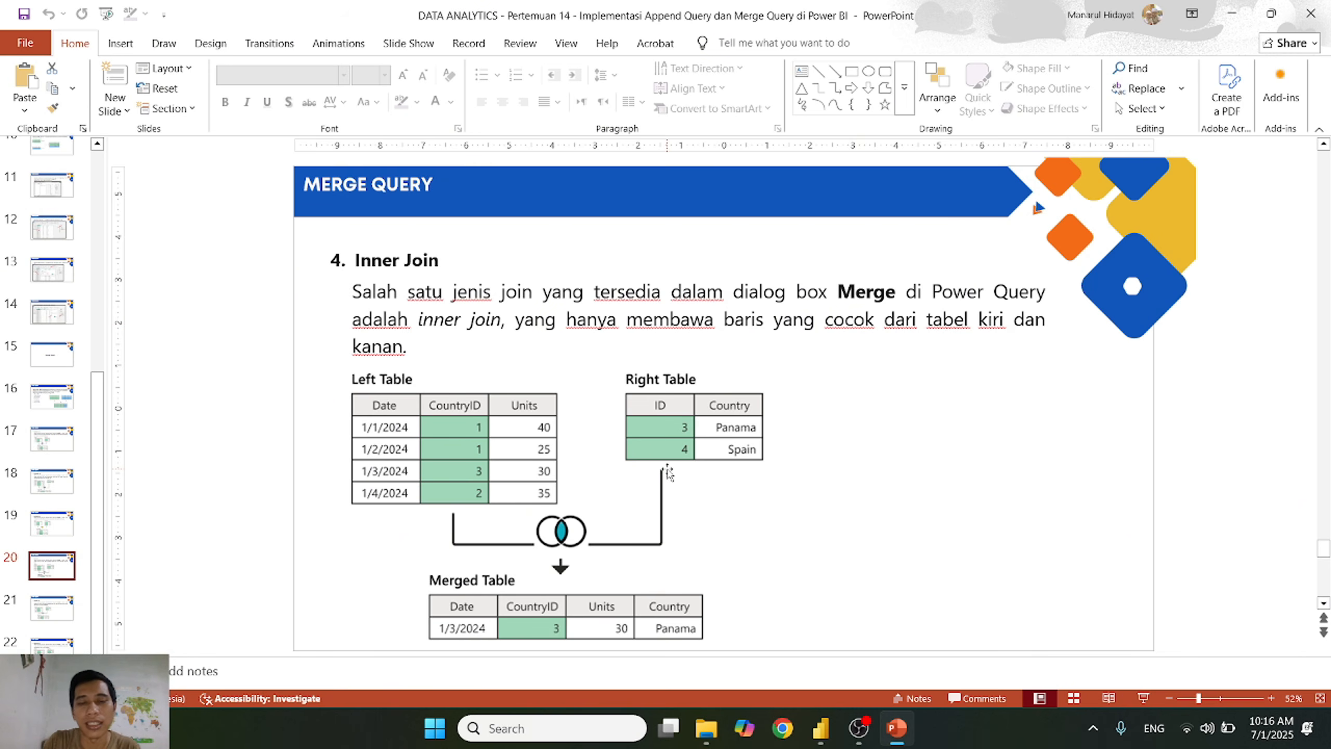
key(alt+Tab)
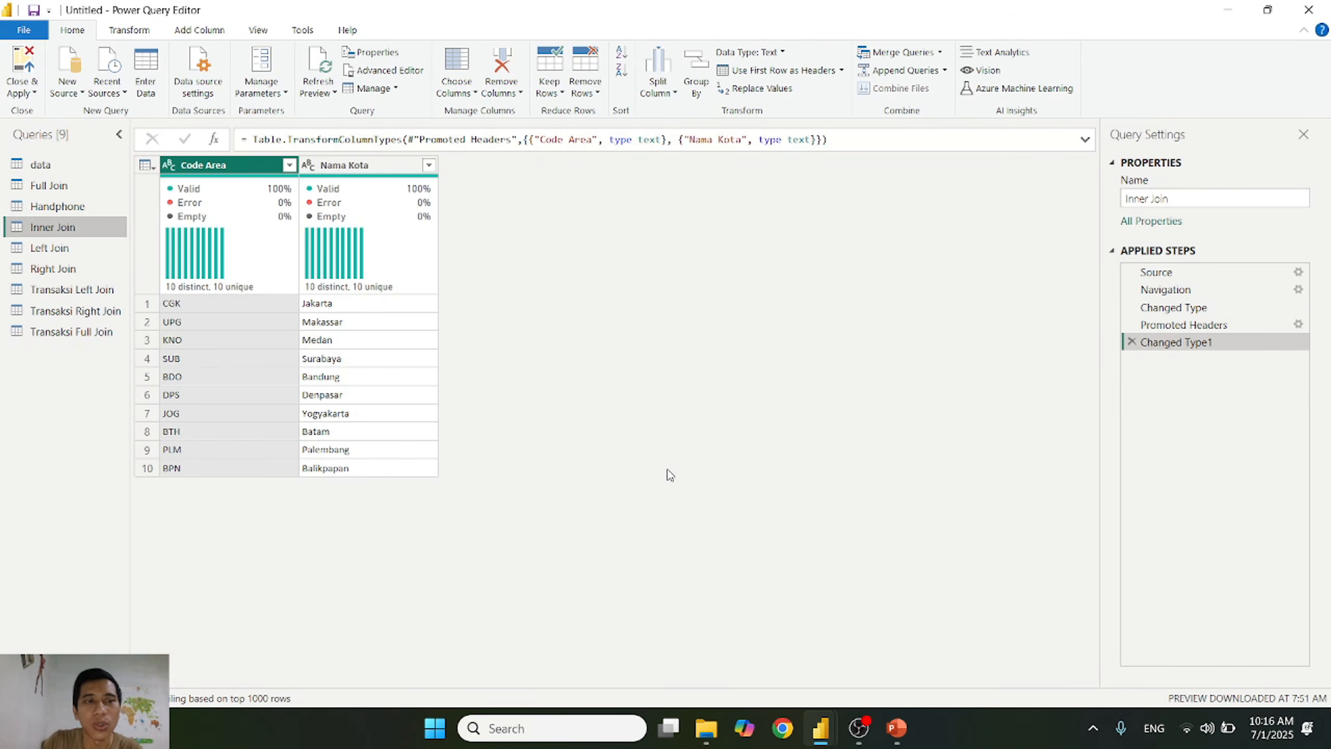
click(76, 207)
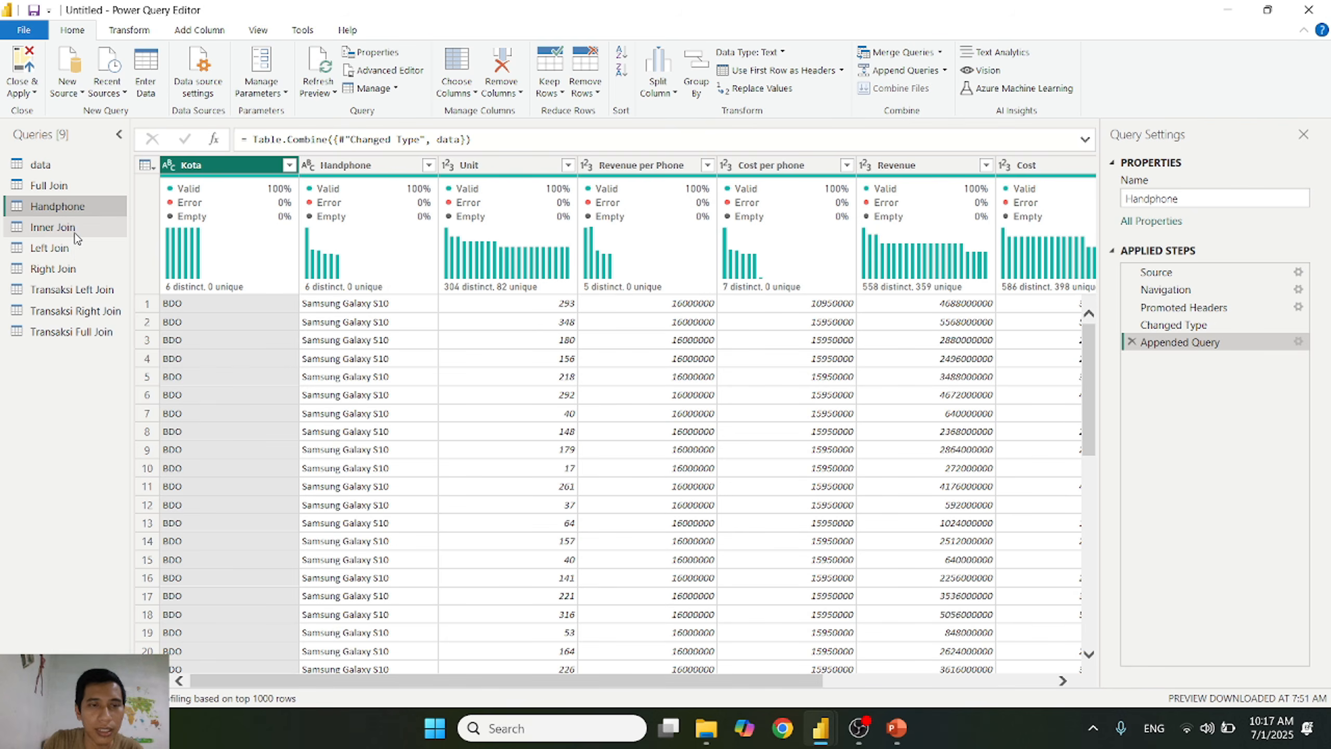
Step: Merge Inner Join with Handphone as a new query, matching Code Area to Kota with a Left Outer join
click(75, 237)
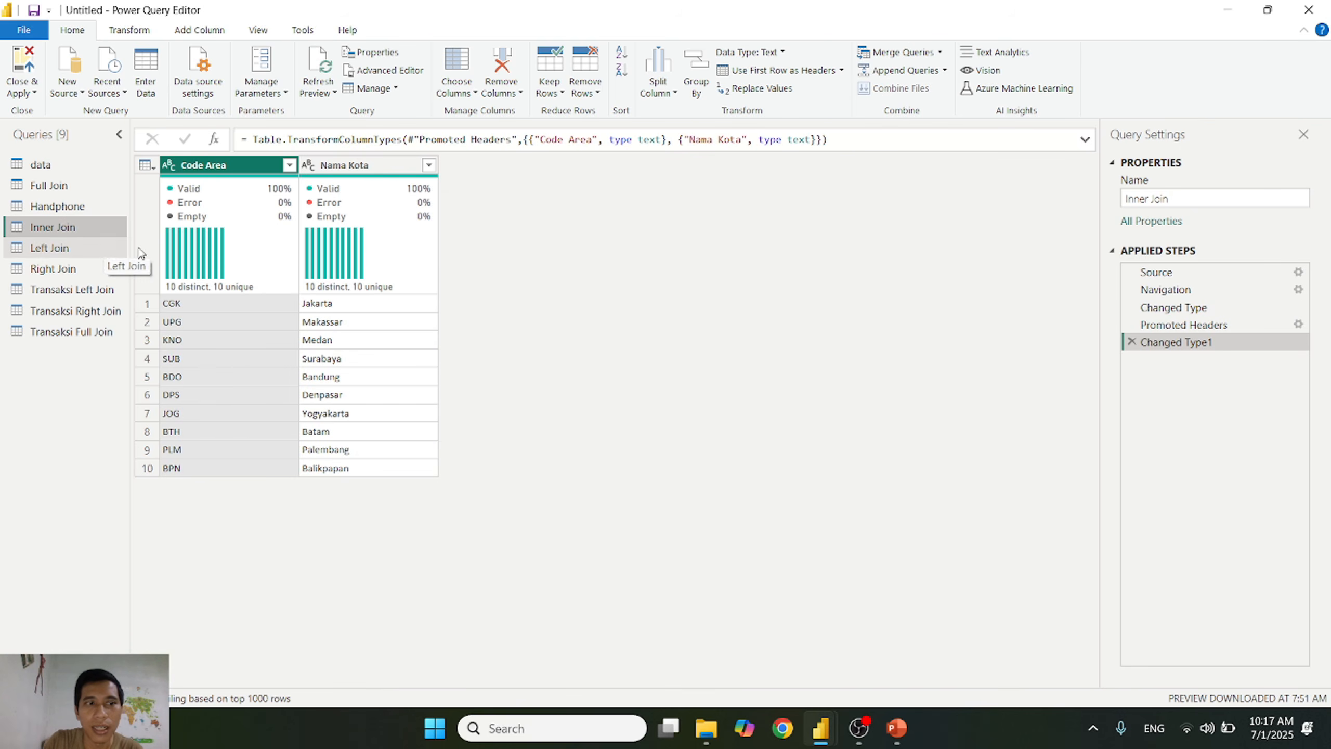
click(940, 52)
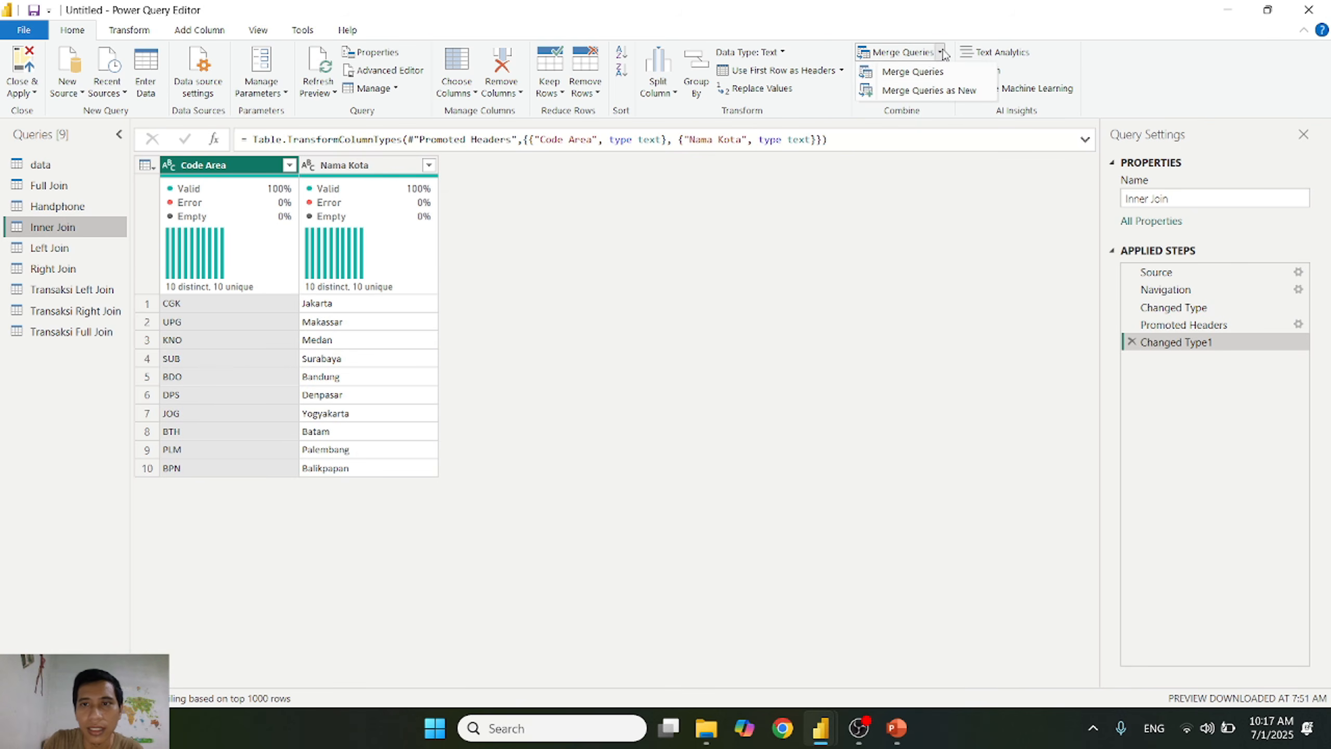
click(924, 90)
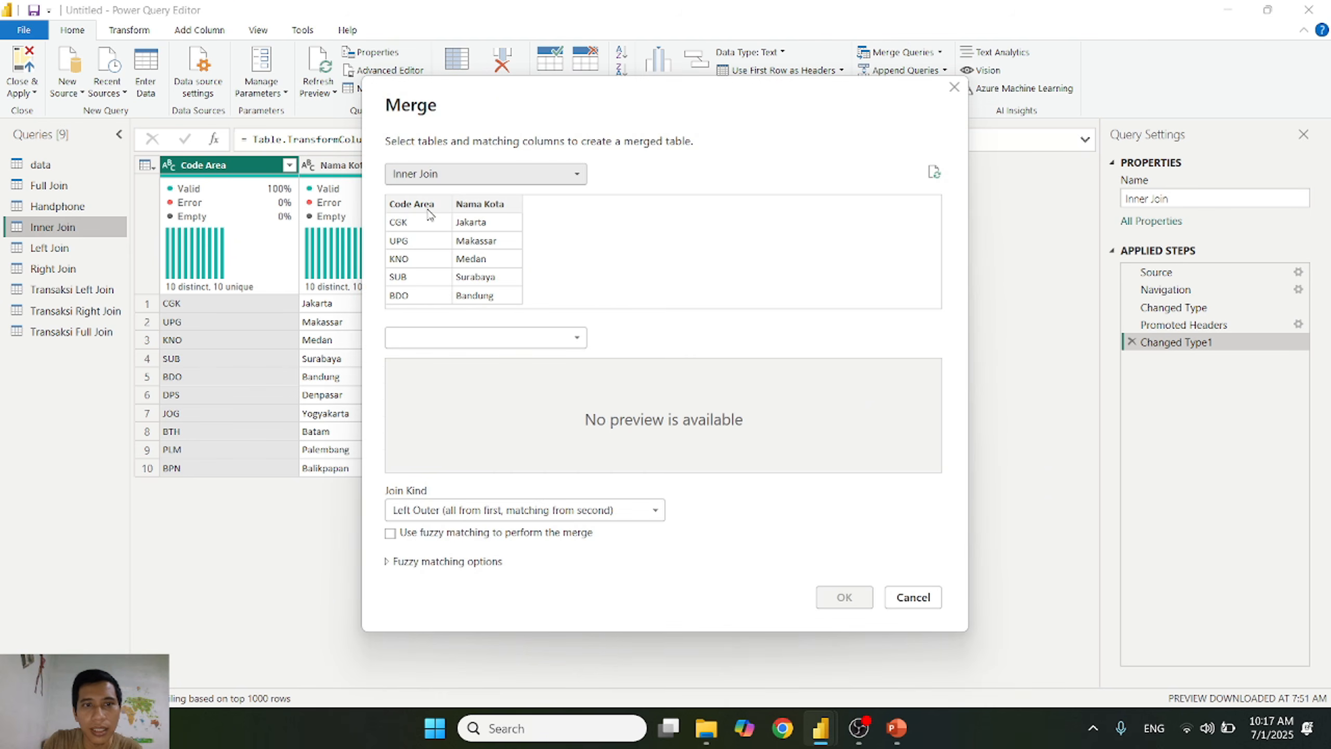
click(448, 339)
click(435, 375)
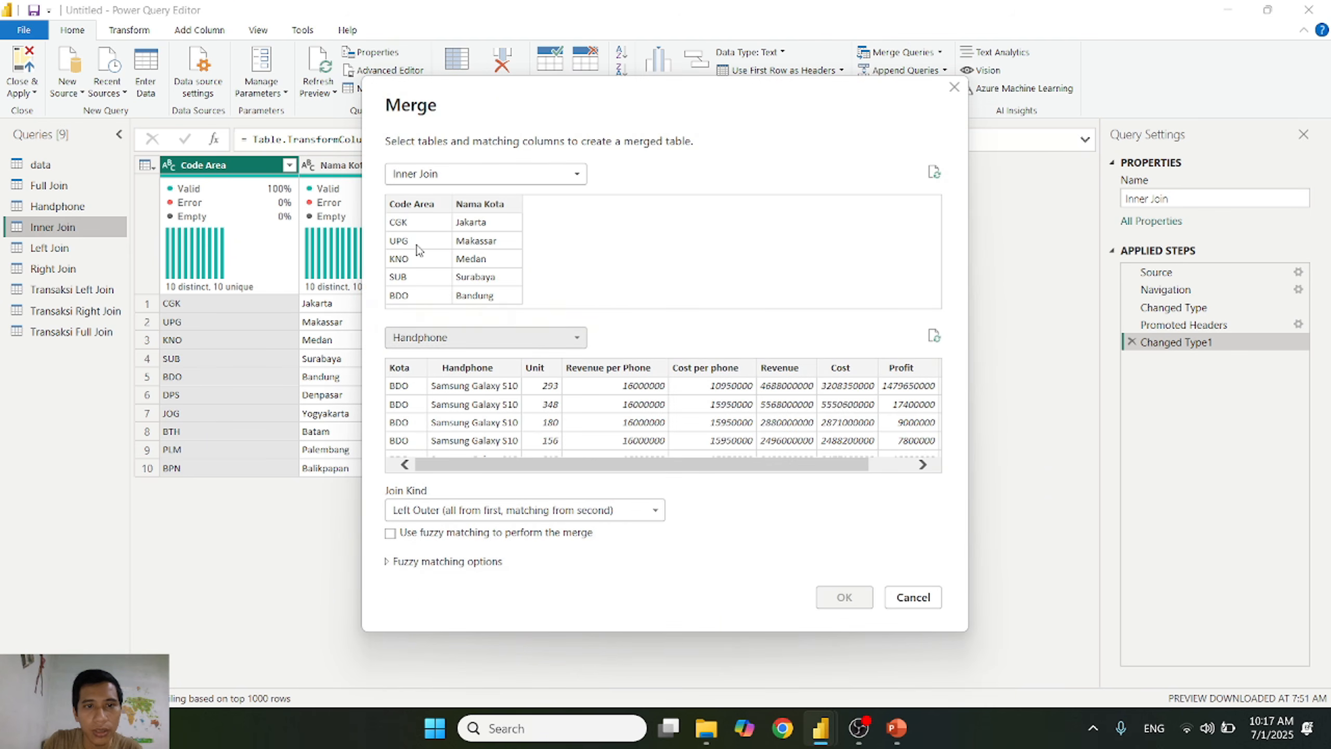
click(412, 204)
click(412, 374)
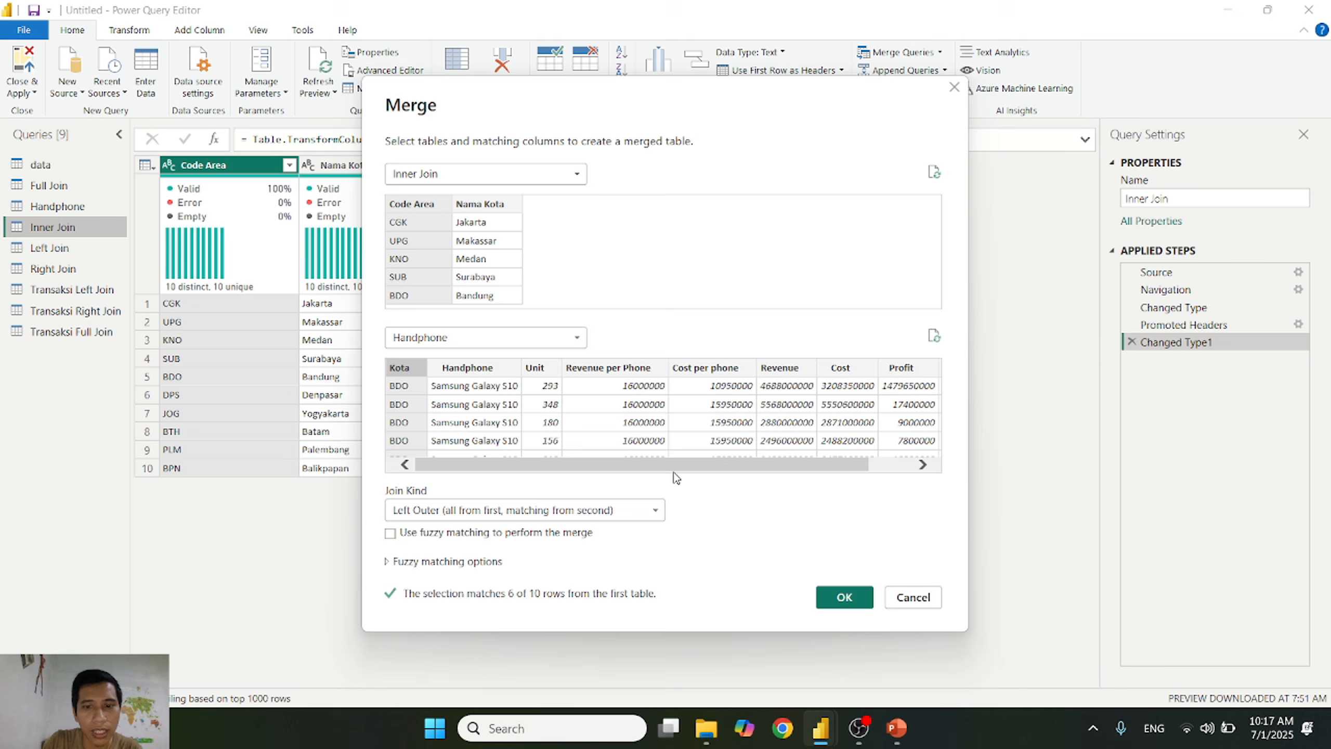
click(844, 597)
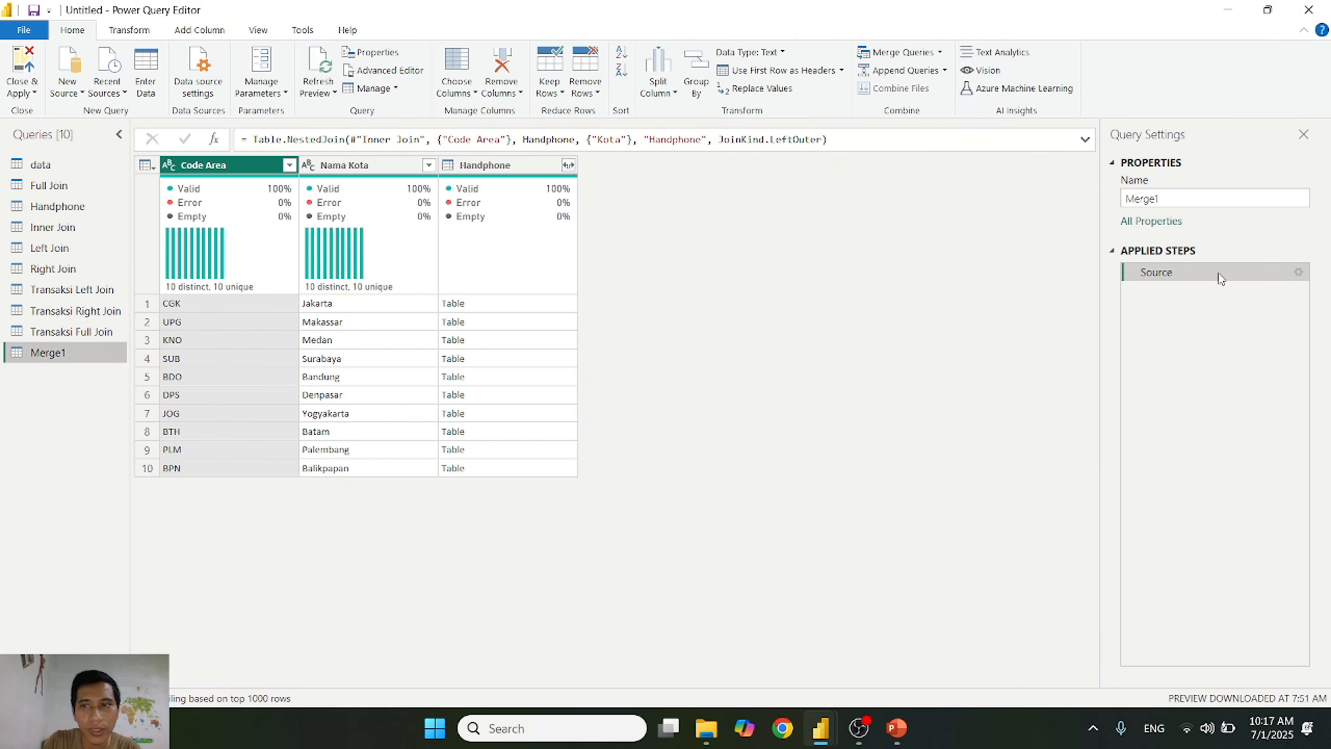
Step: Rename the merged query as Transaksi Inner Join and expand its Handphone column to all fields, keeping the original column name as prefix
double_click(1219, 193)
text(Transaksi Inner Join)
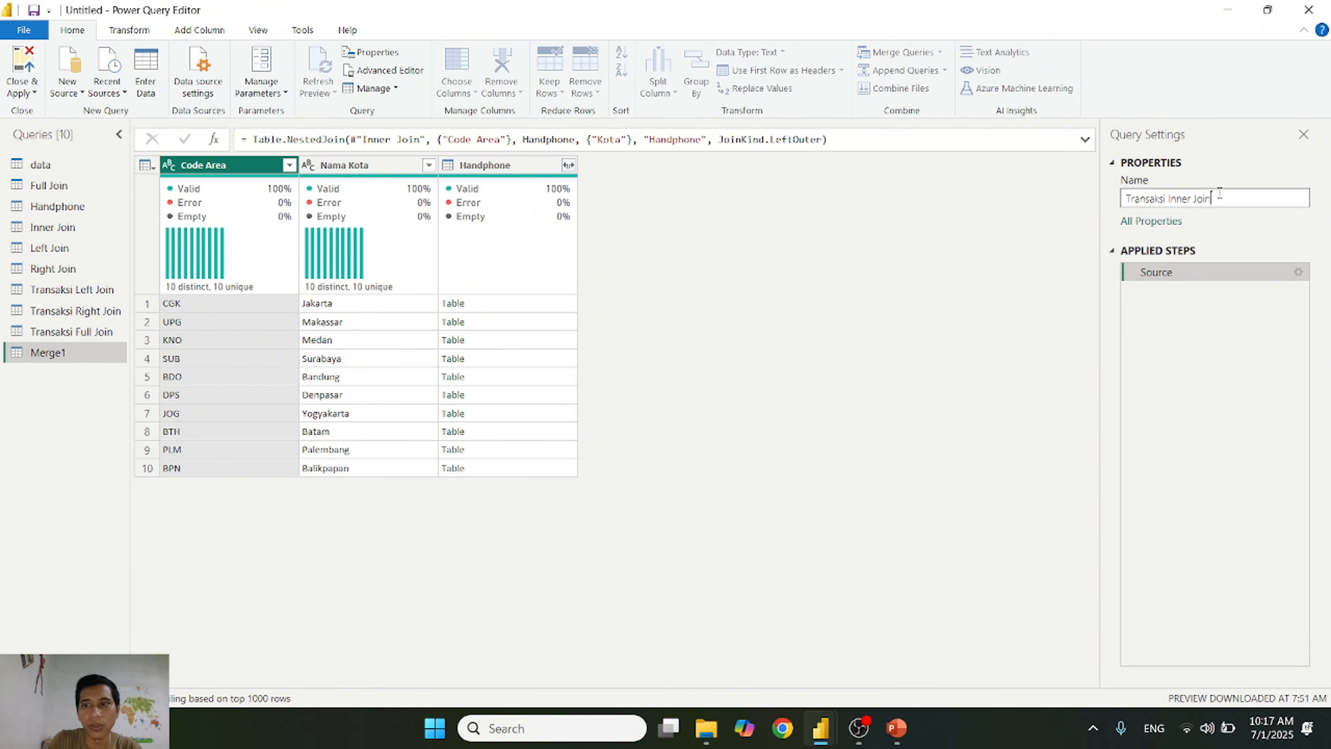
key(Return)
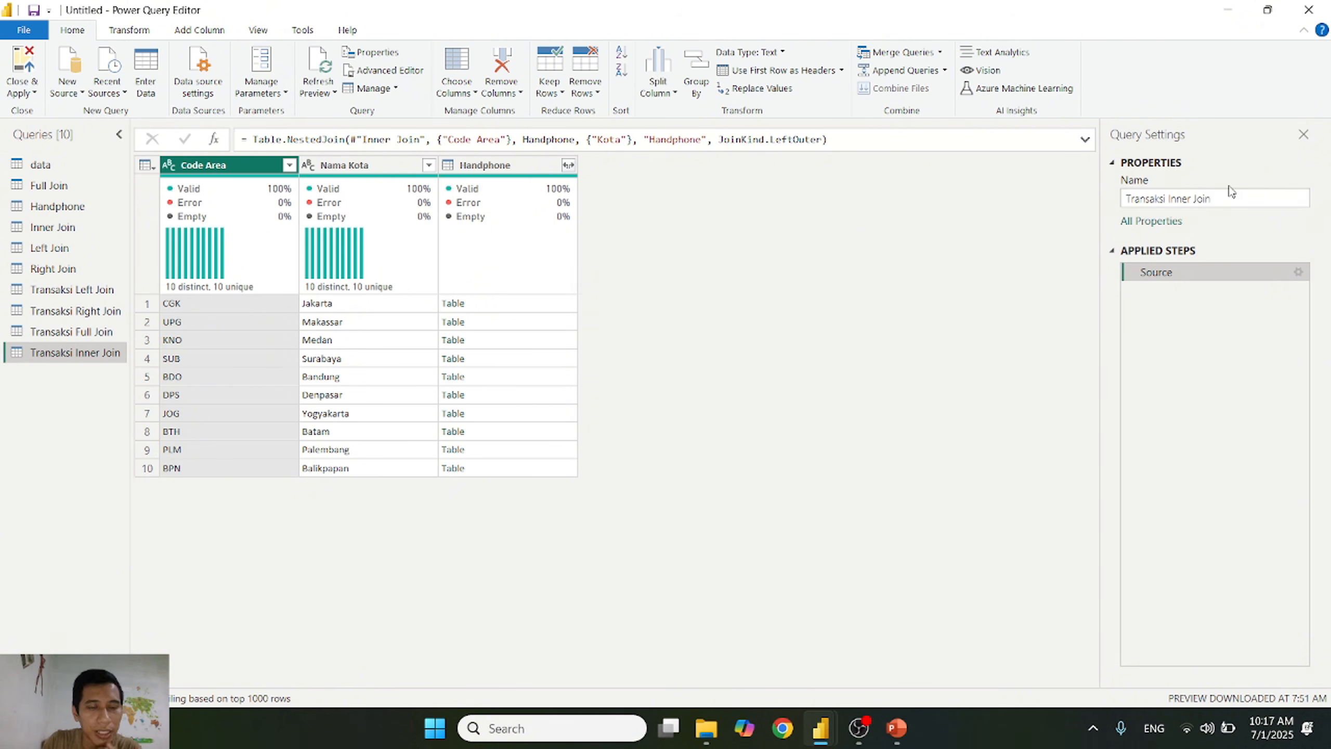
click(569, 166)
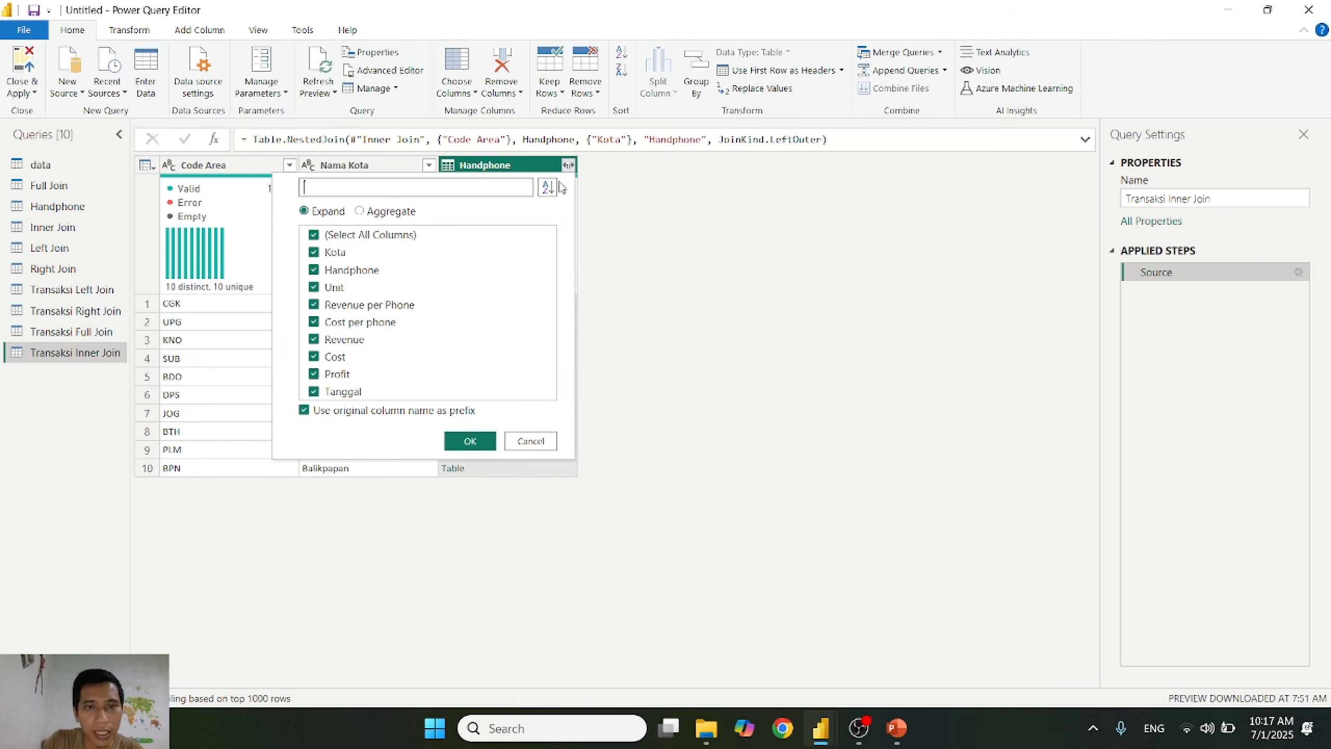
click(470, 440)
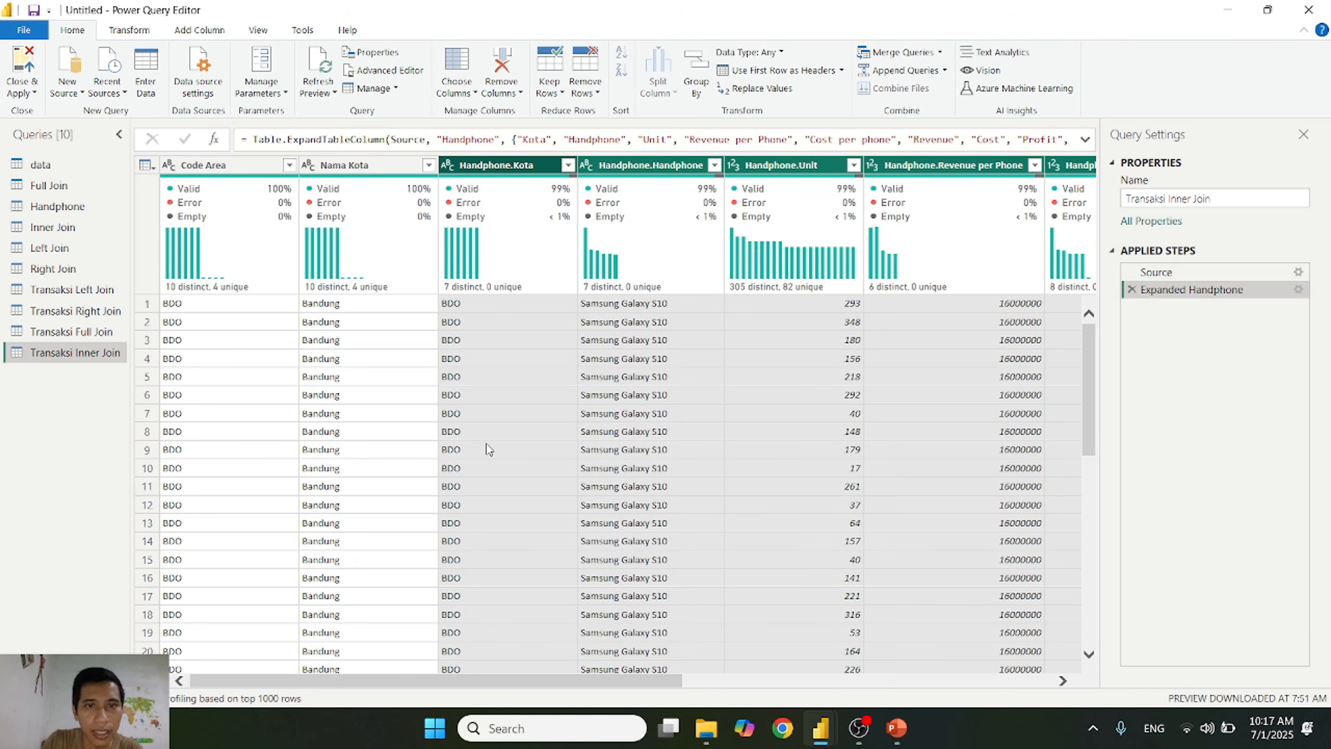
Step: Check the expanded Handphone.Kota values of Transaksi Inner Join and filter that column to null values only
mouse_move(592, 205)
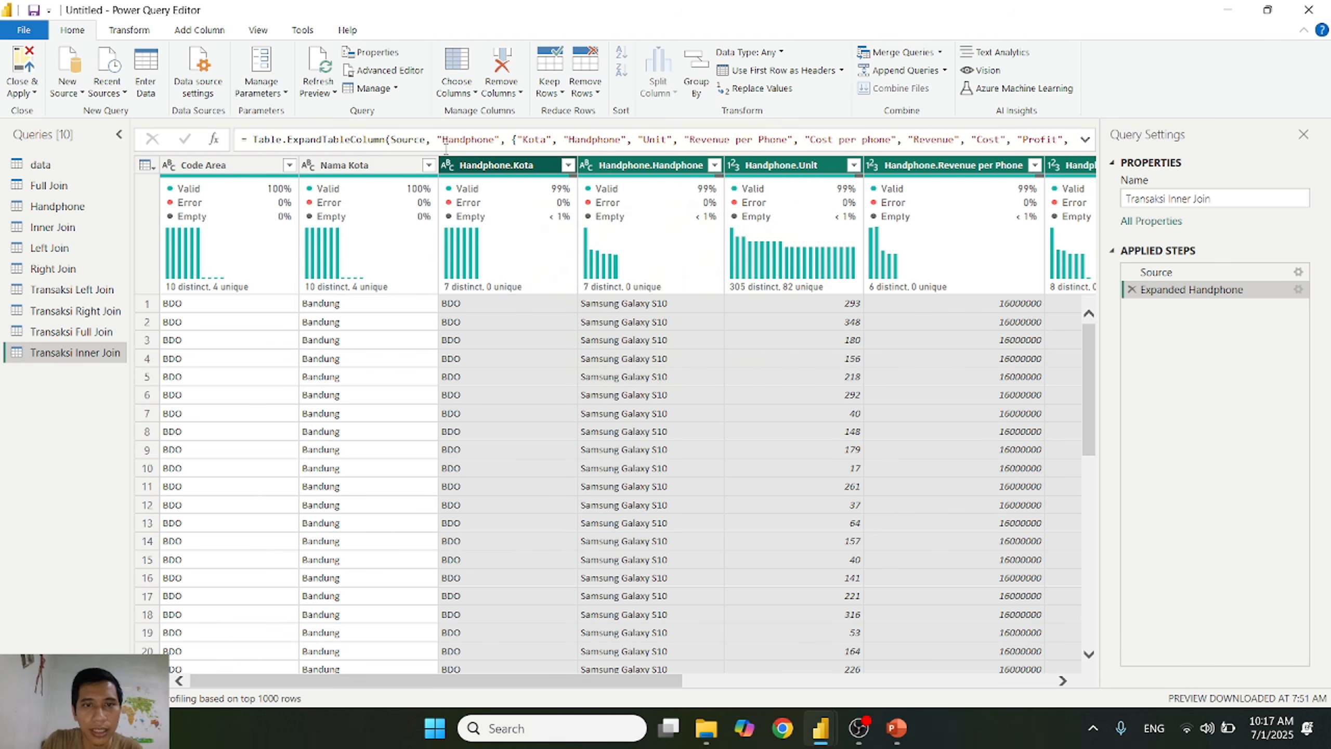
click(568, 165)
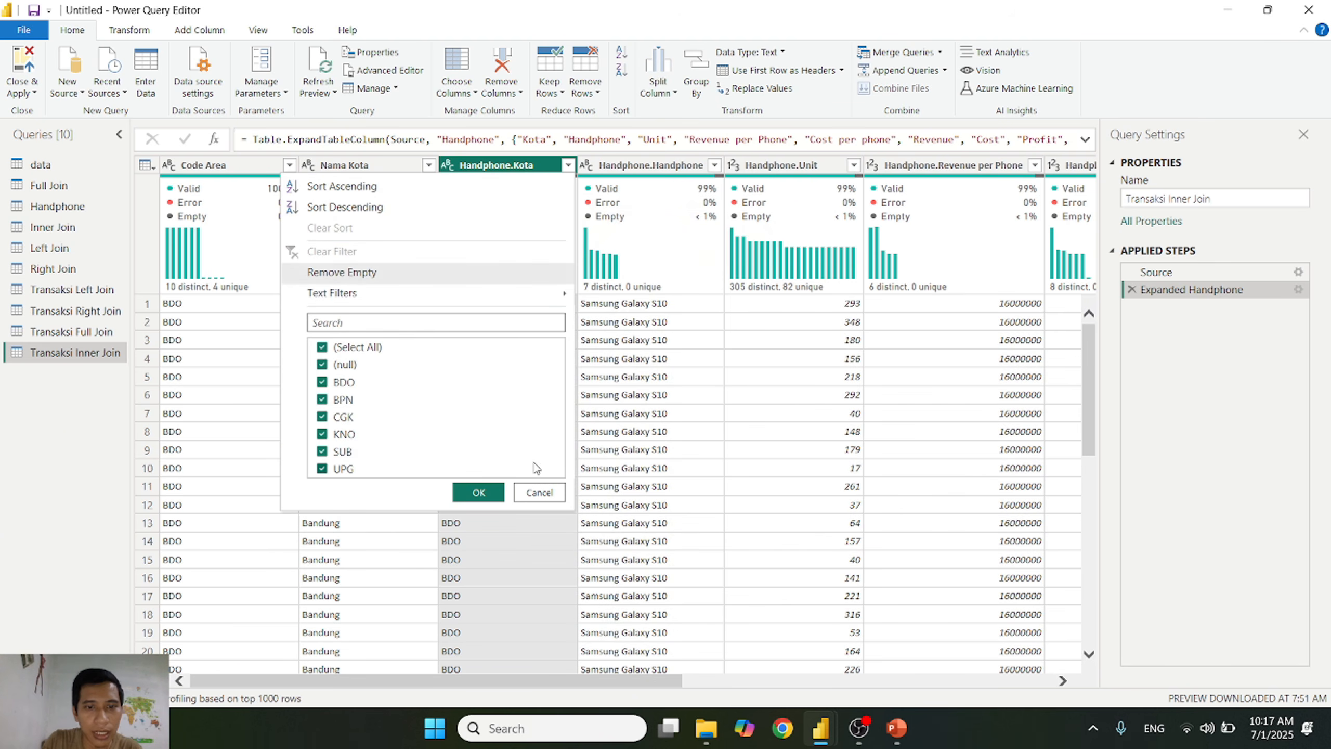
click(540, 492)
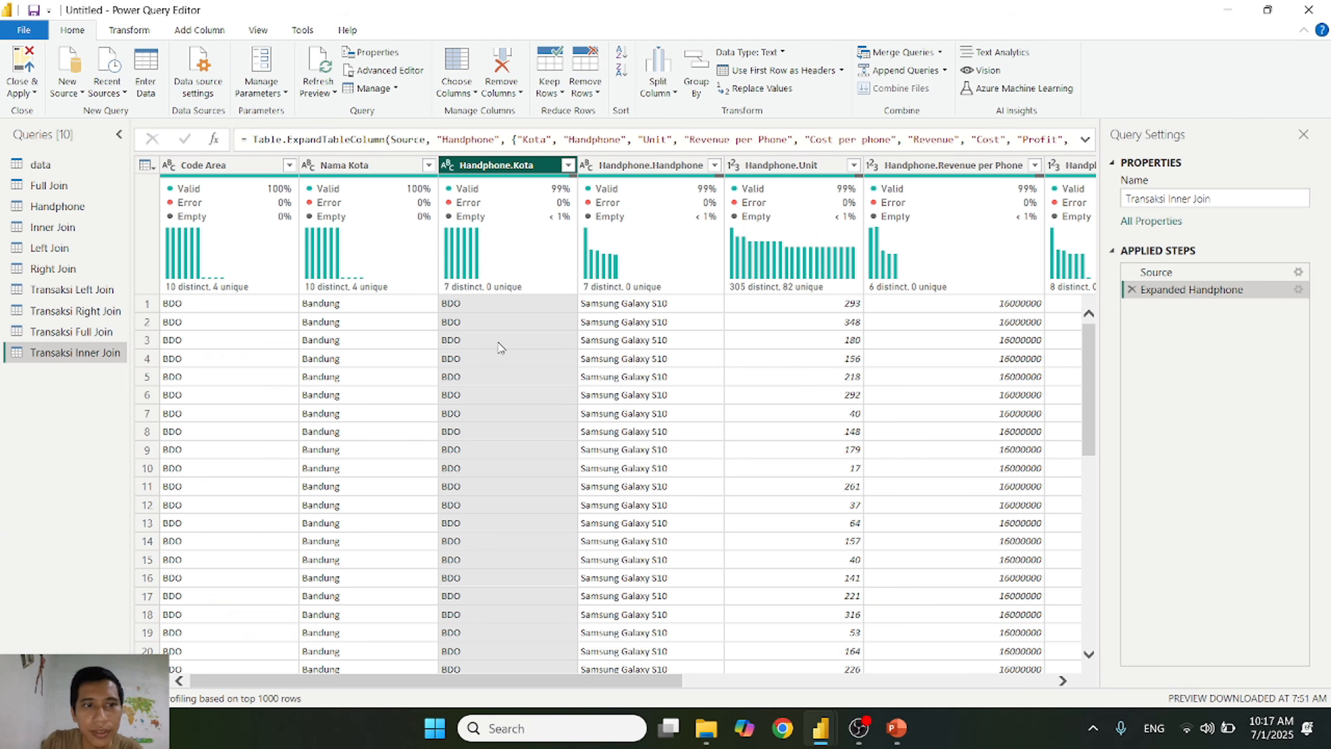
click(509, 415)
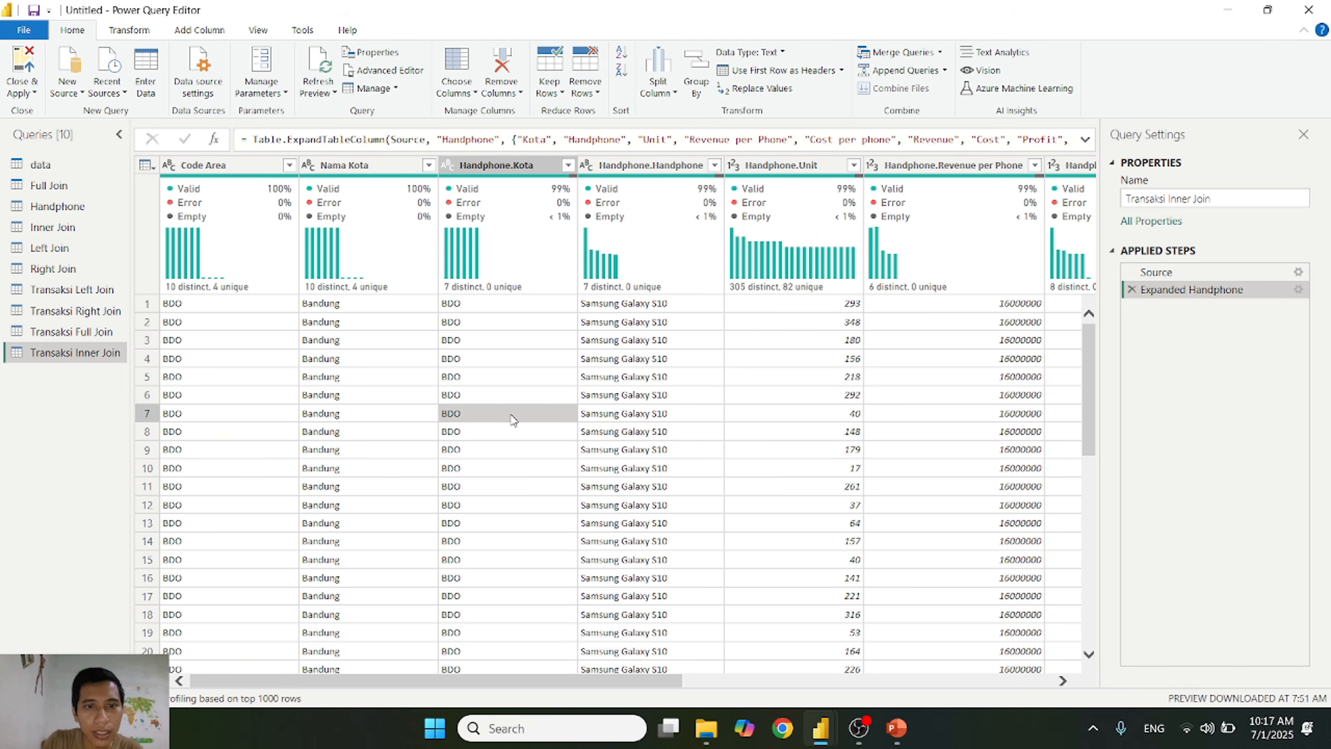
scroll(511, 417, down, 10)
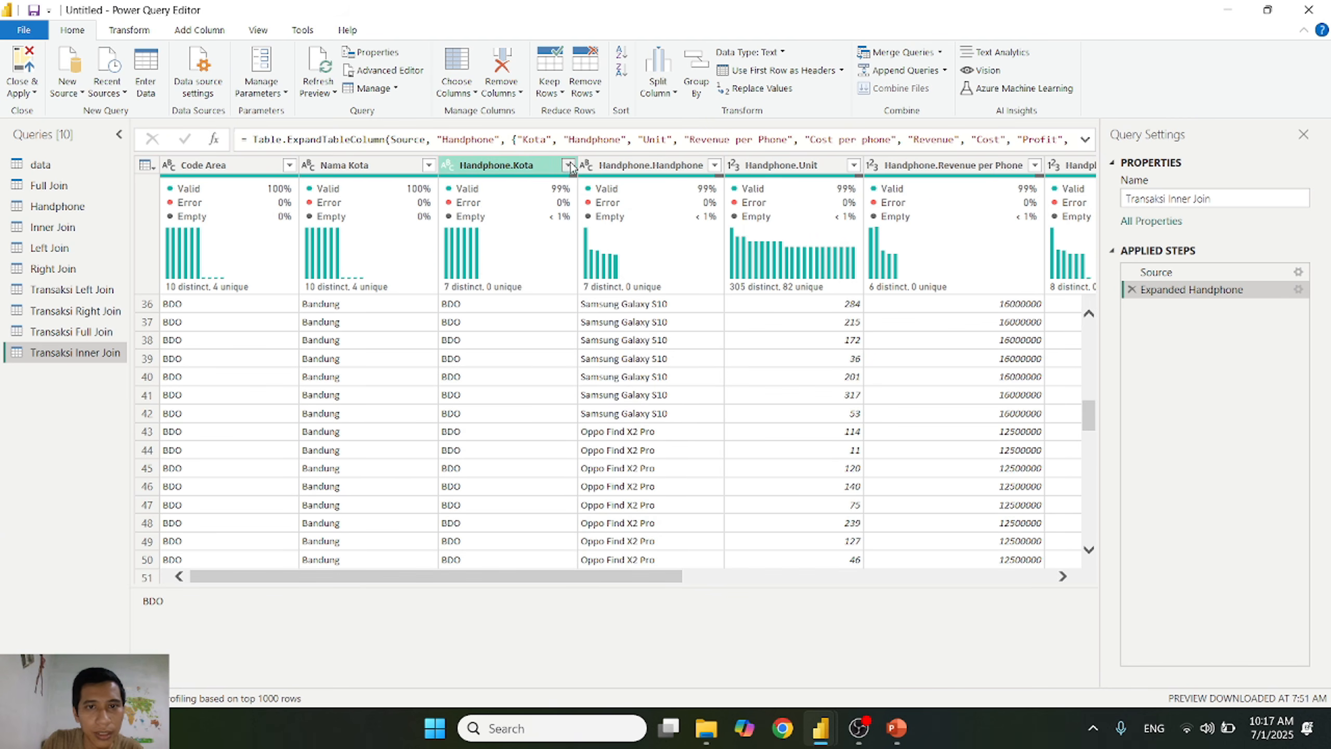
click(569, 164)
click(351, 348)
click(345, 364)
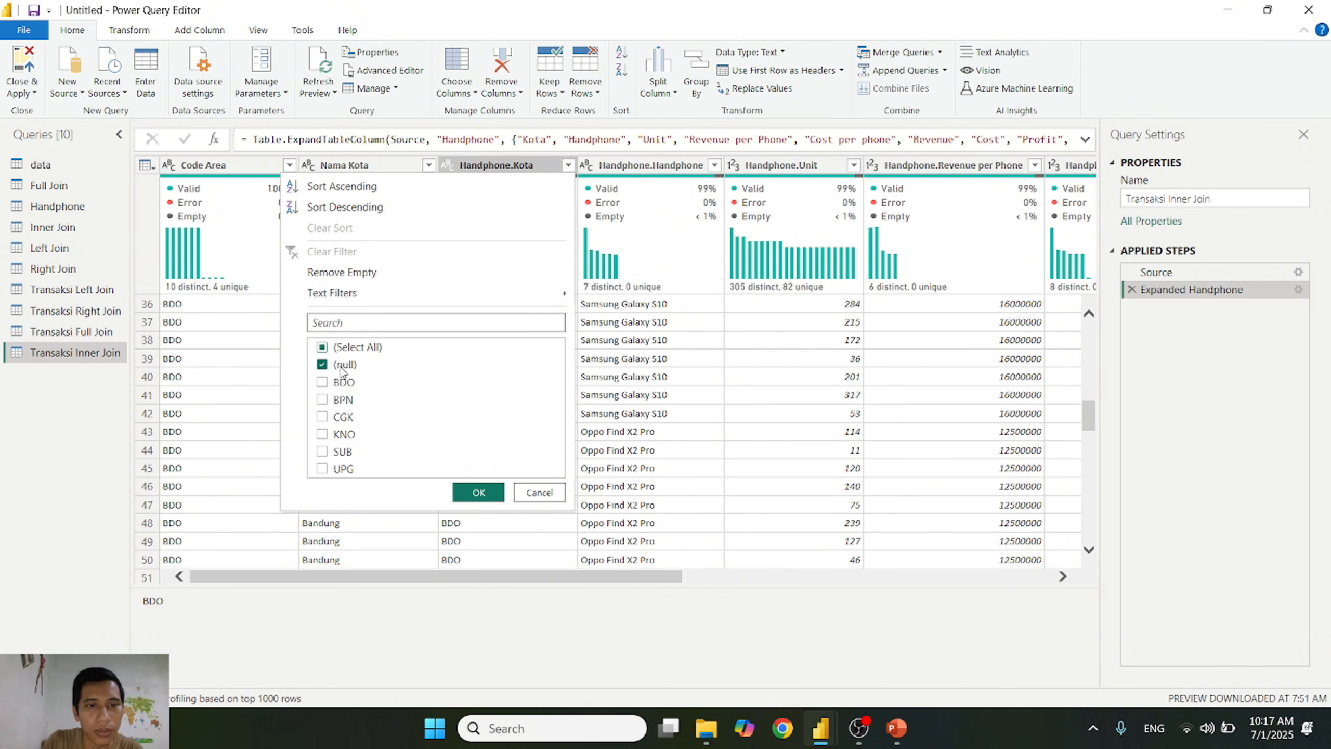
click(478, 492)
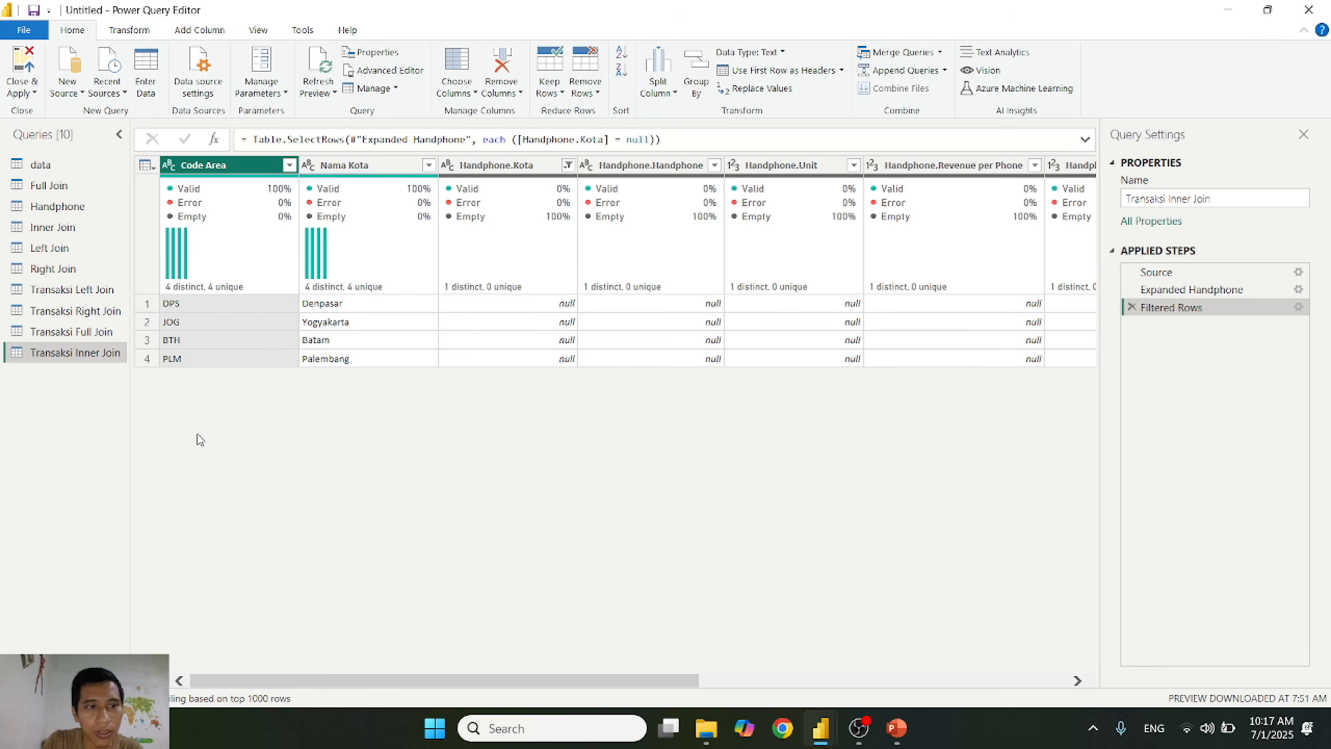
Step: Delete the Transaksi Inner Join query
right_click(79, 355)
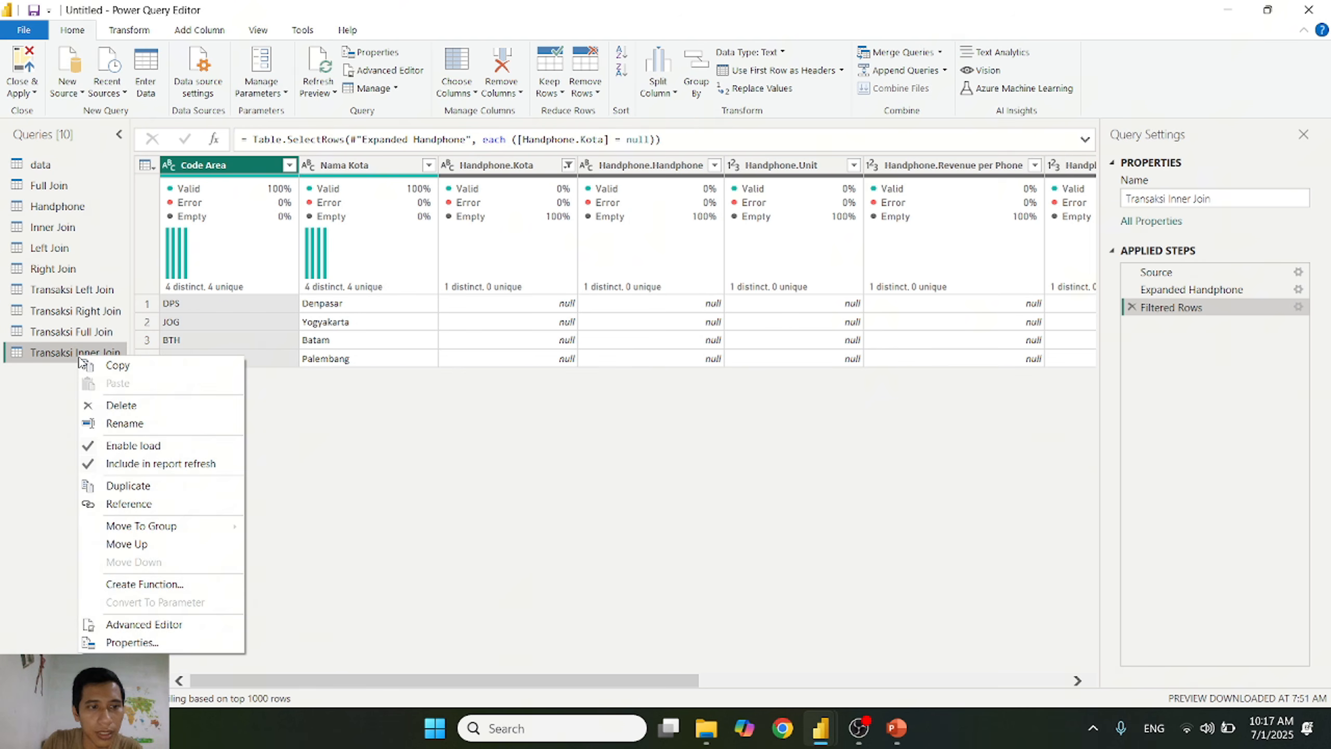
click(122, 405)
click(734, 396)
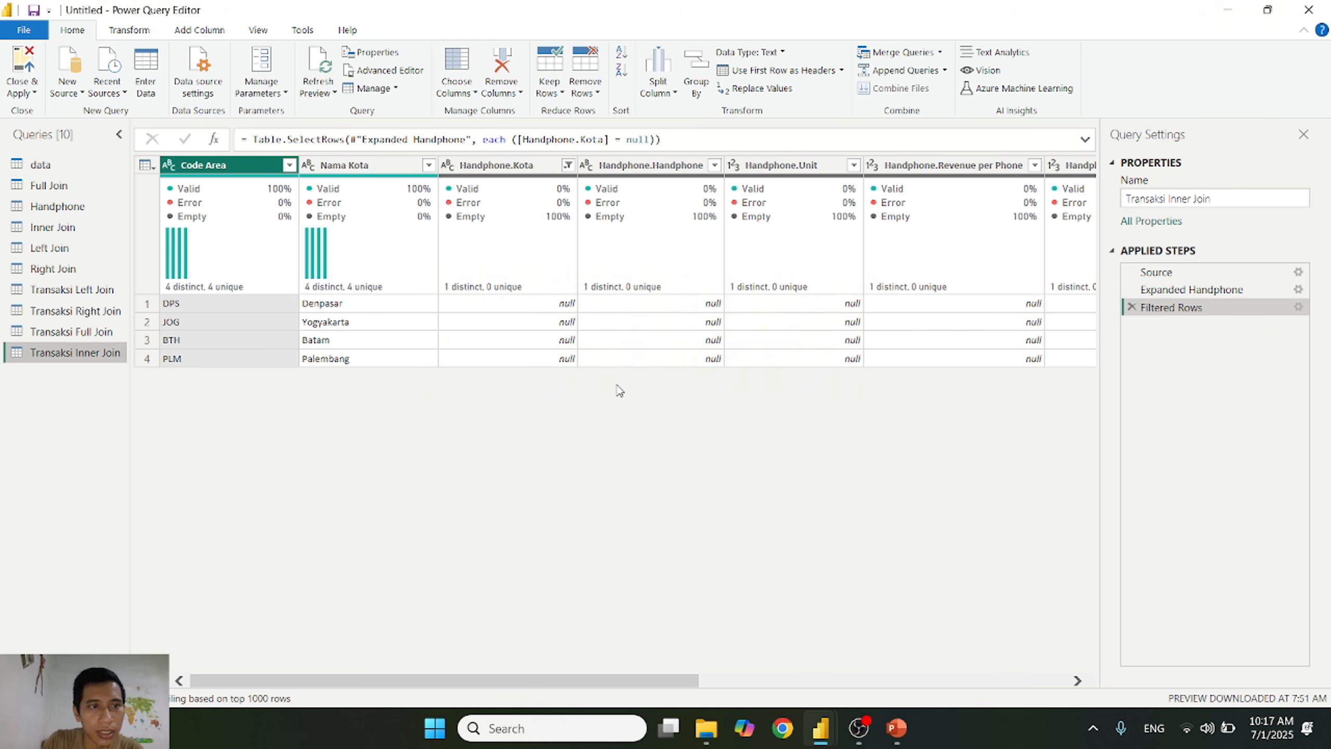
Step: Merge Handphone with Inner Join as a new query, matching Kota to Code Area with an Inner join kind
click(69, 207)
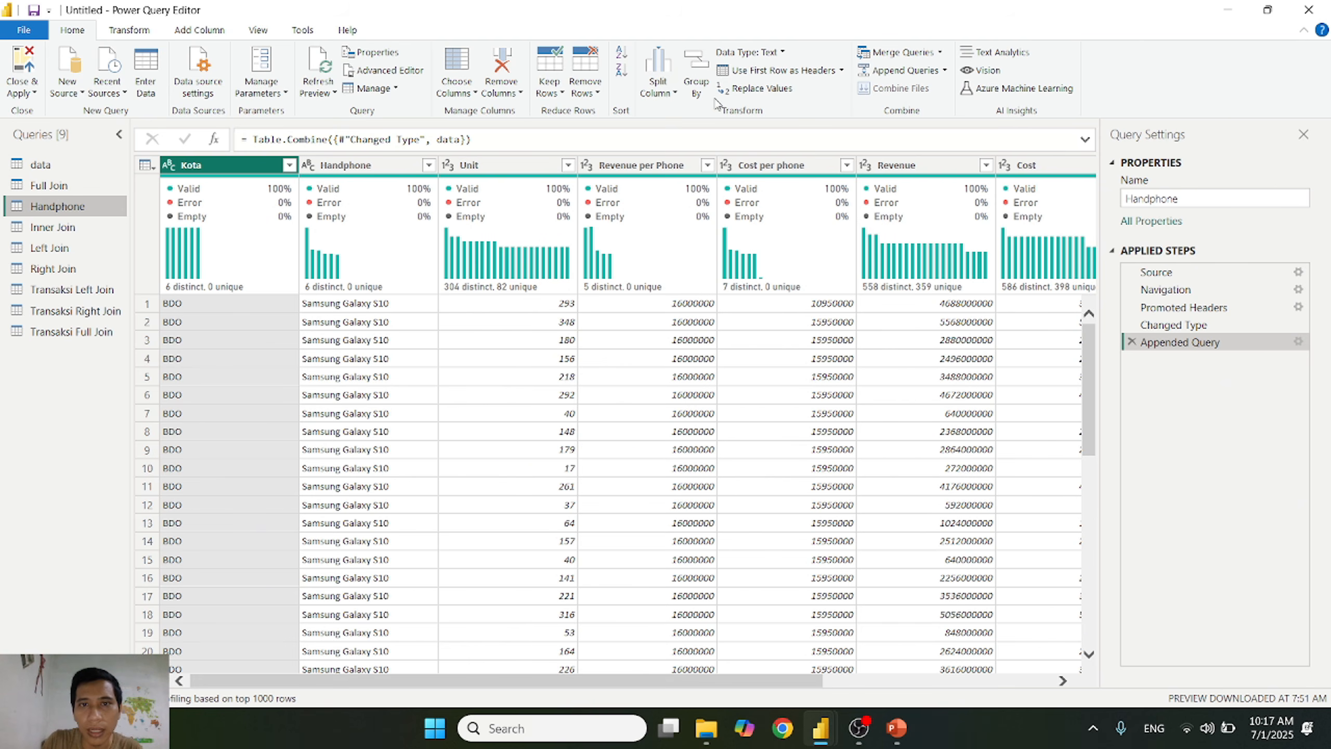
click(941, 52)
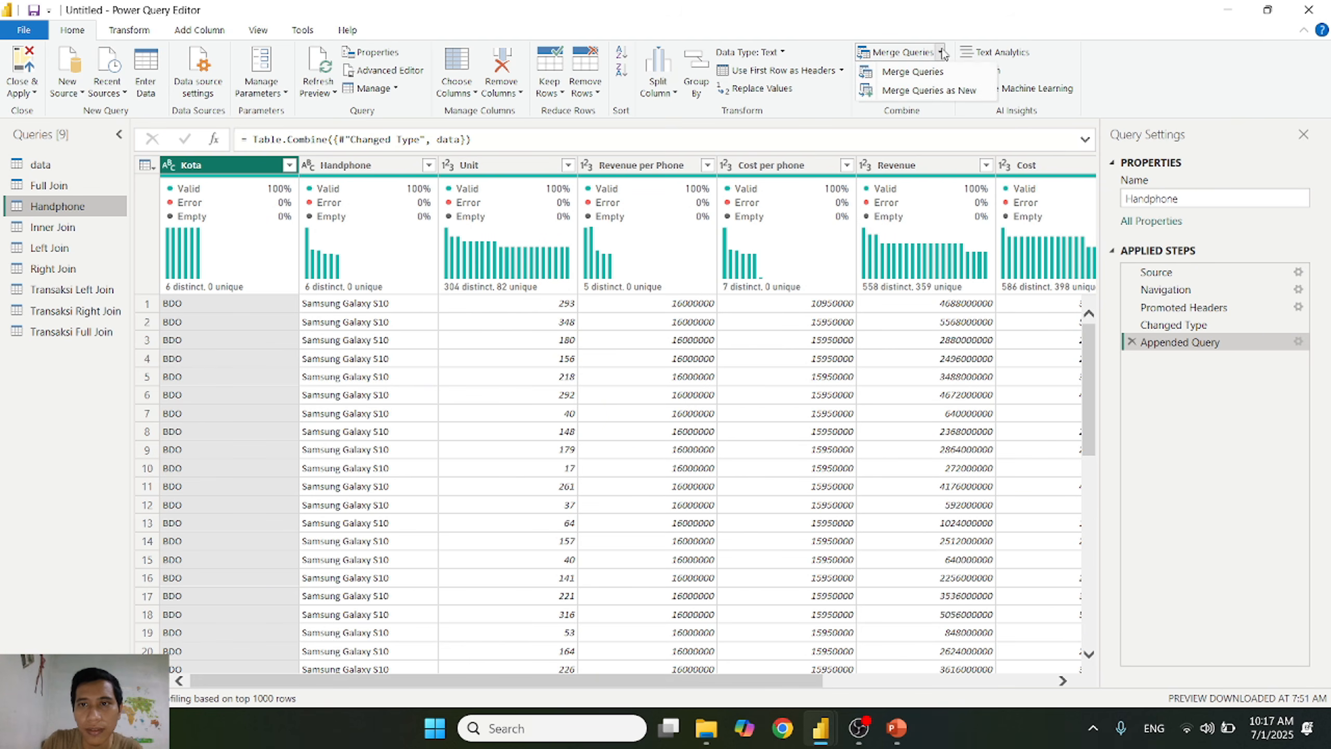
click(938, 90)
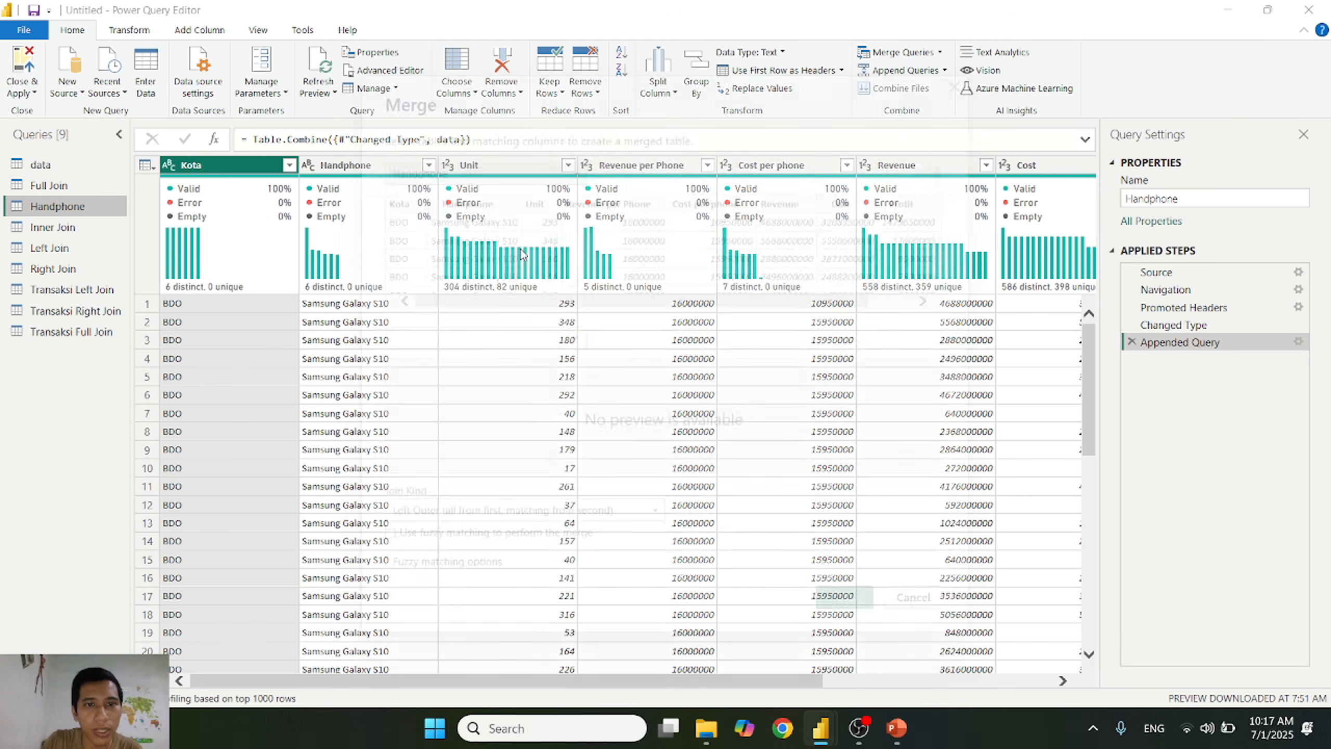
click(501, 338)
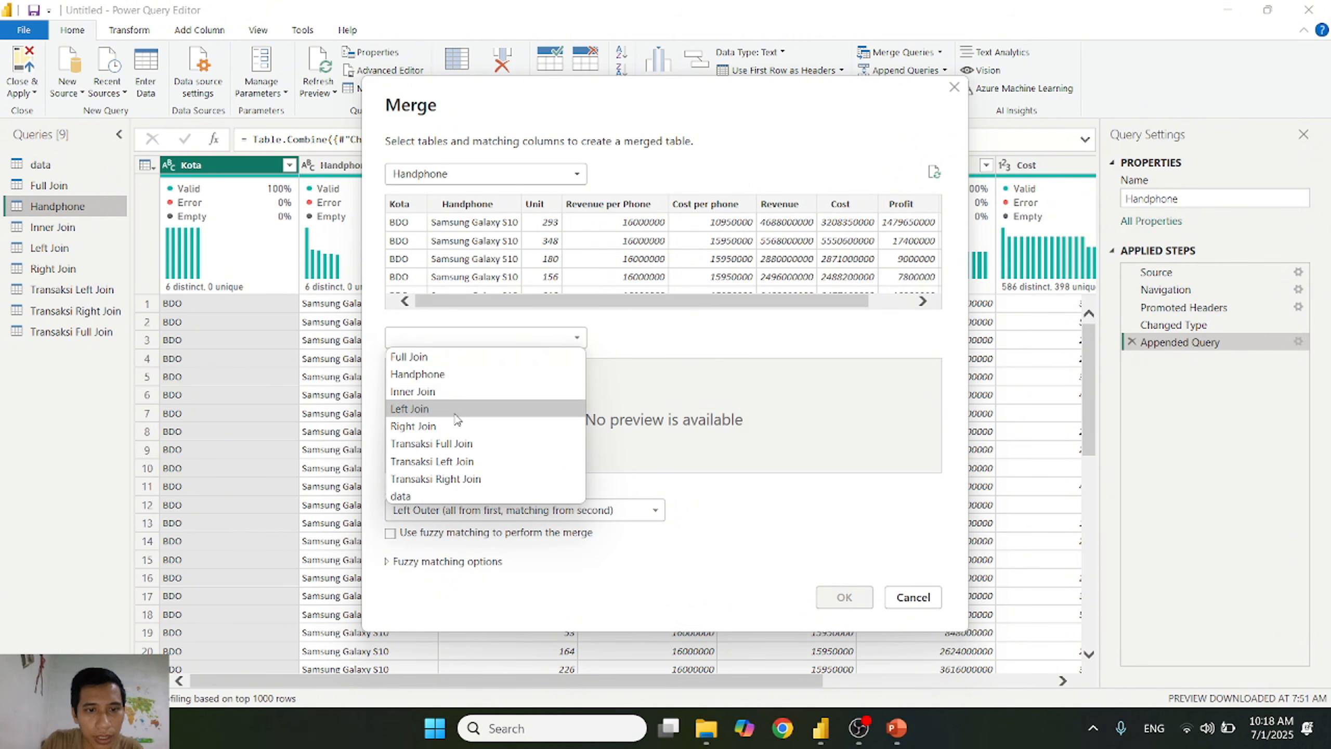
click(459, 393)
click(449, 511)
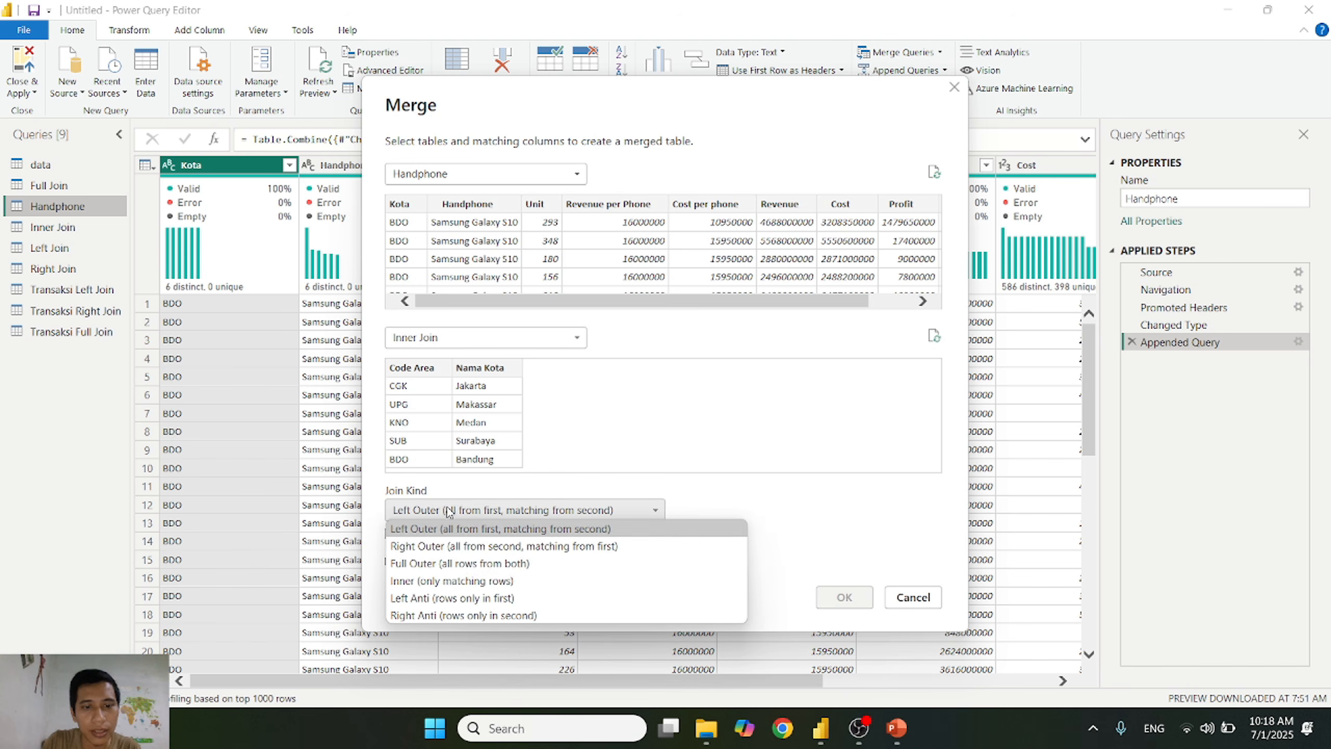
click(451, 582)
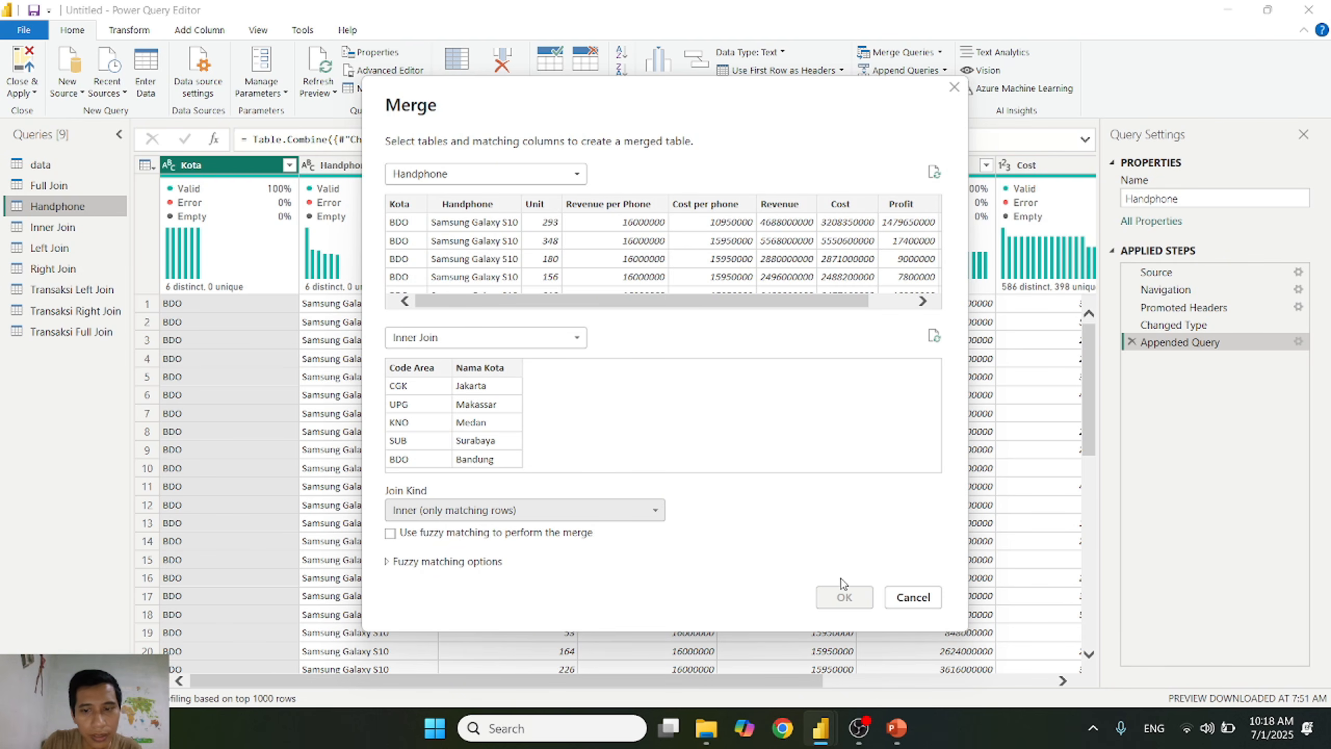
click(404, 209)
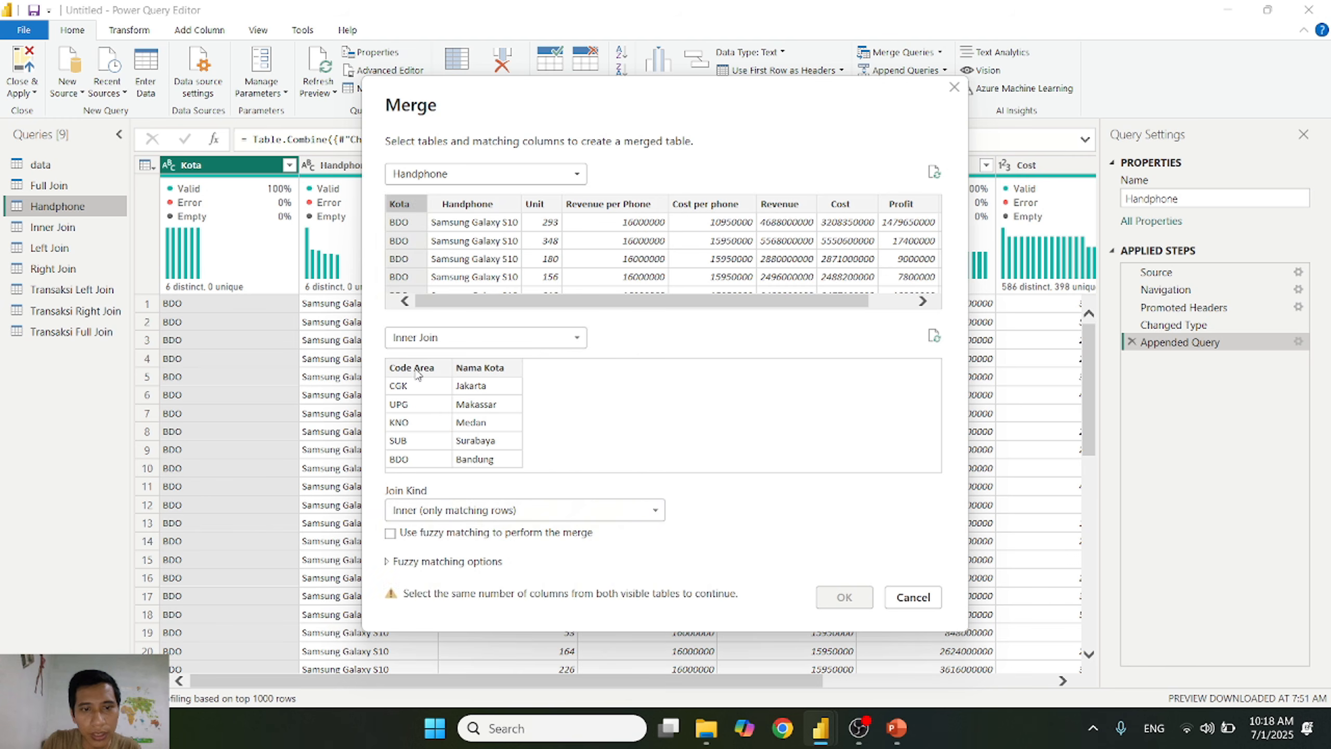
click(417, 370)
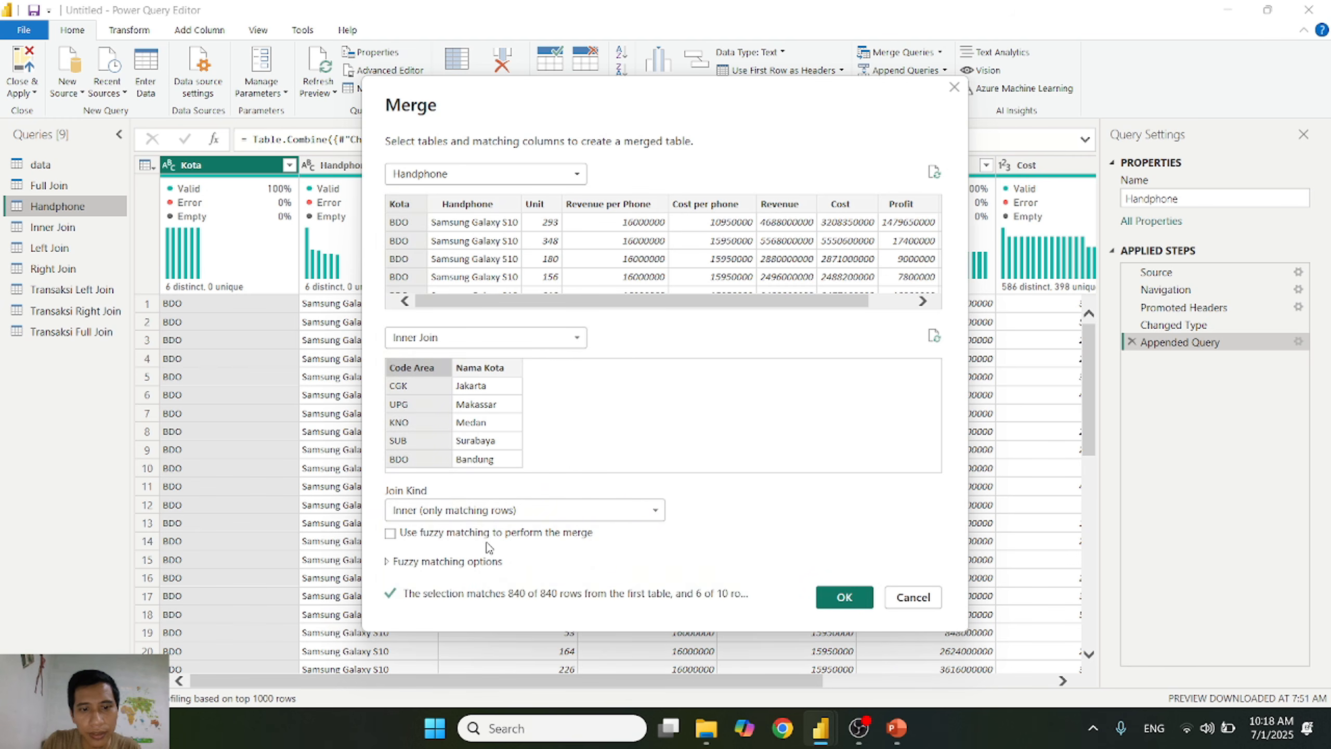
click(844, 597)
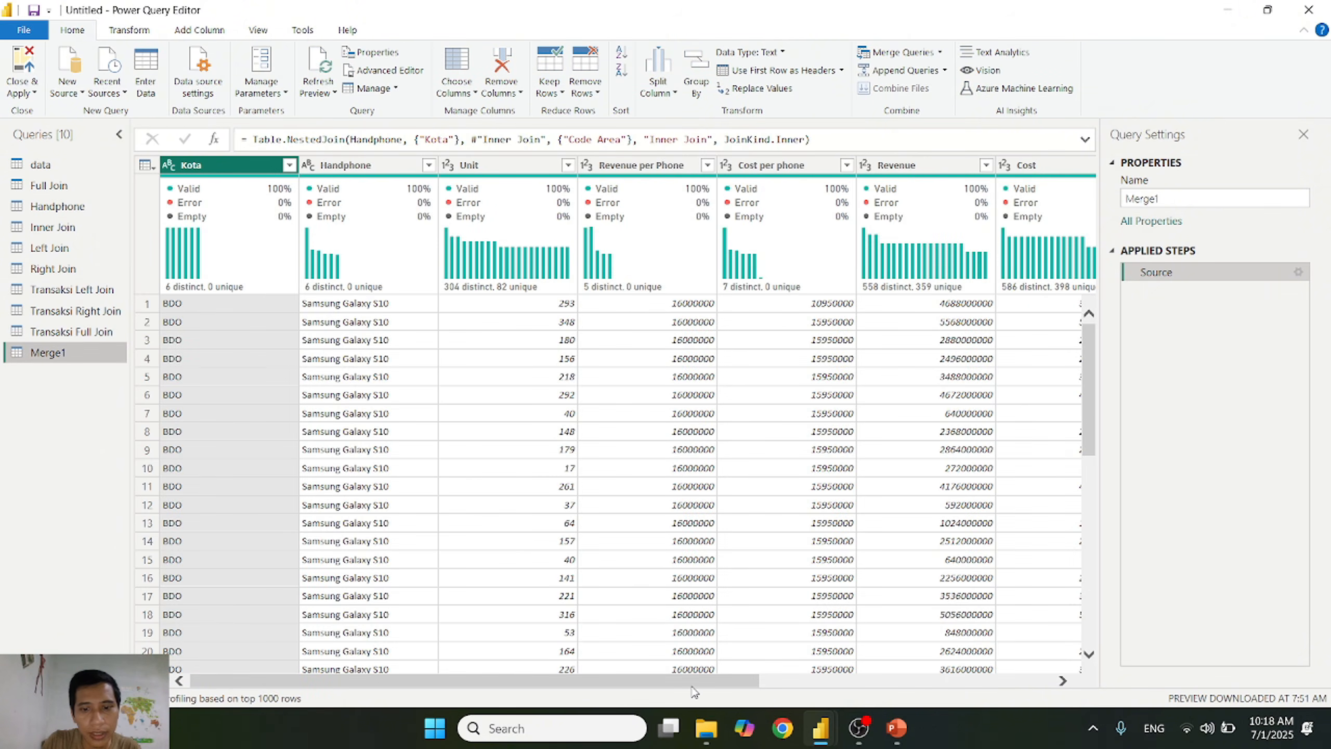
Step: Expand the Inner Join column into Code Area and Nama Kota with the original name as prefix, and check the distinct Code Area values
drag(692, 686, 986, 684)
click(1059, 166)
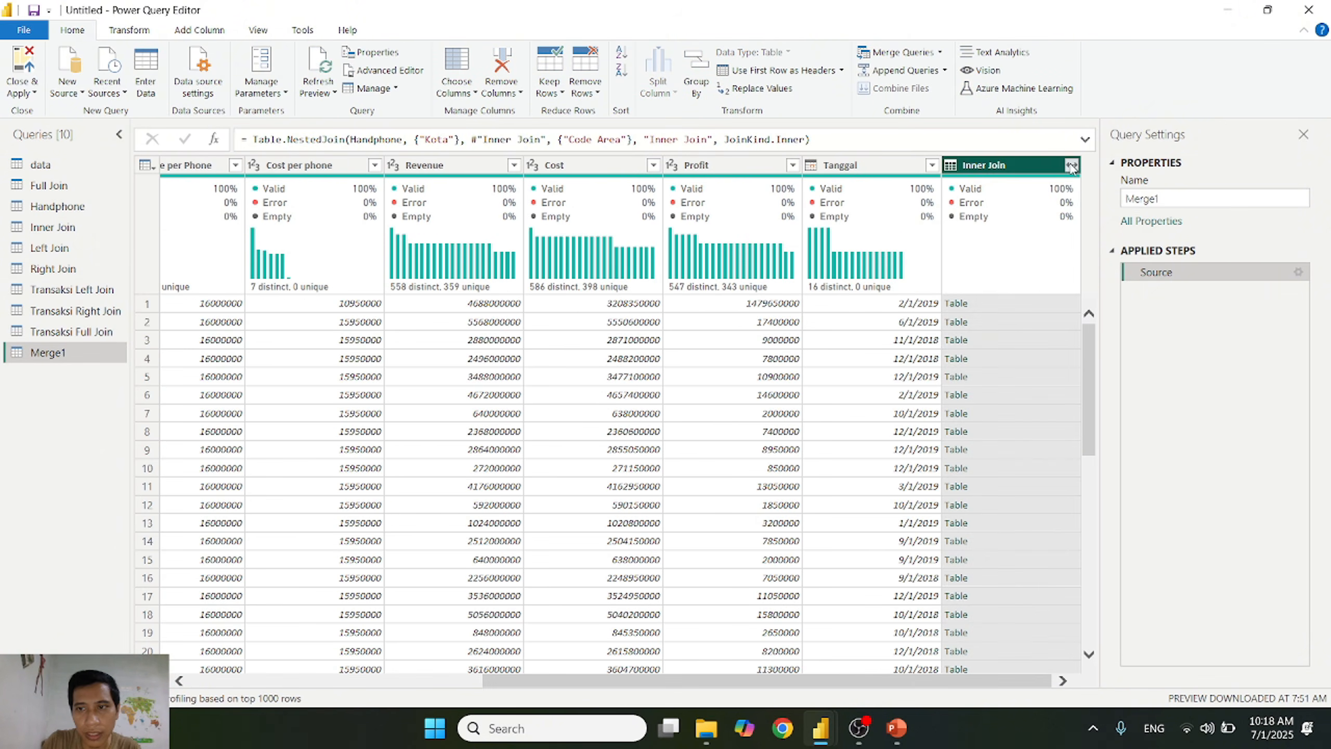
click(1072, 166)
click(985, 354)
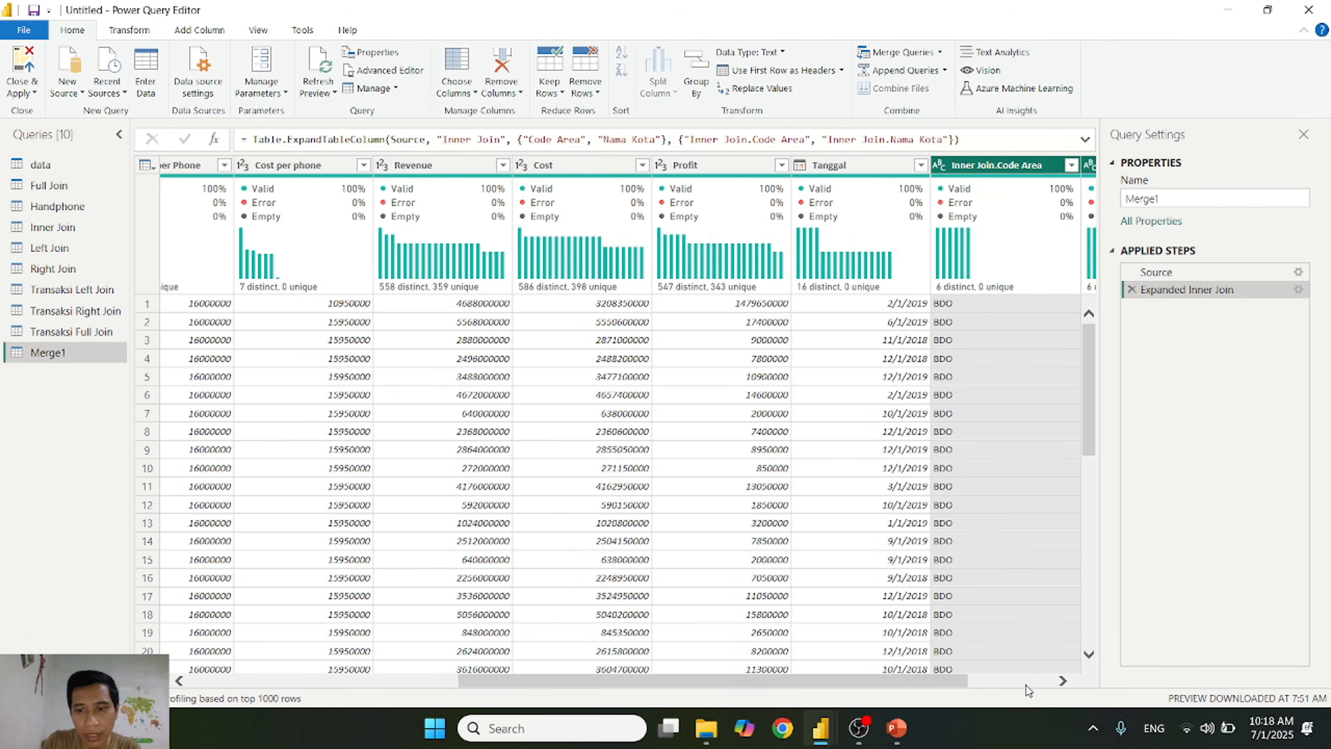
click(1029, 682)
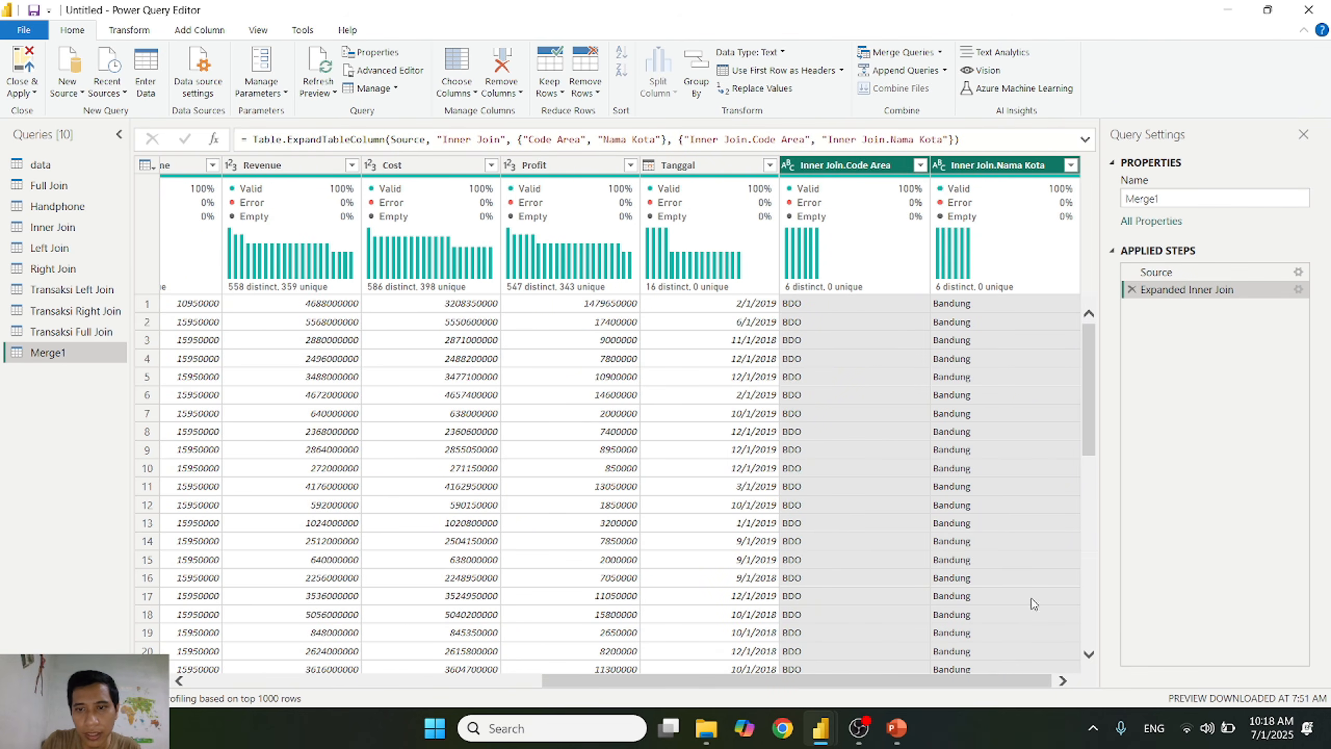
click(920, 166)
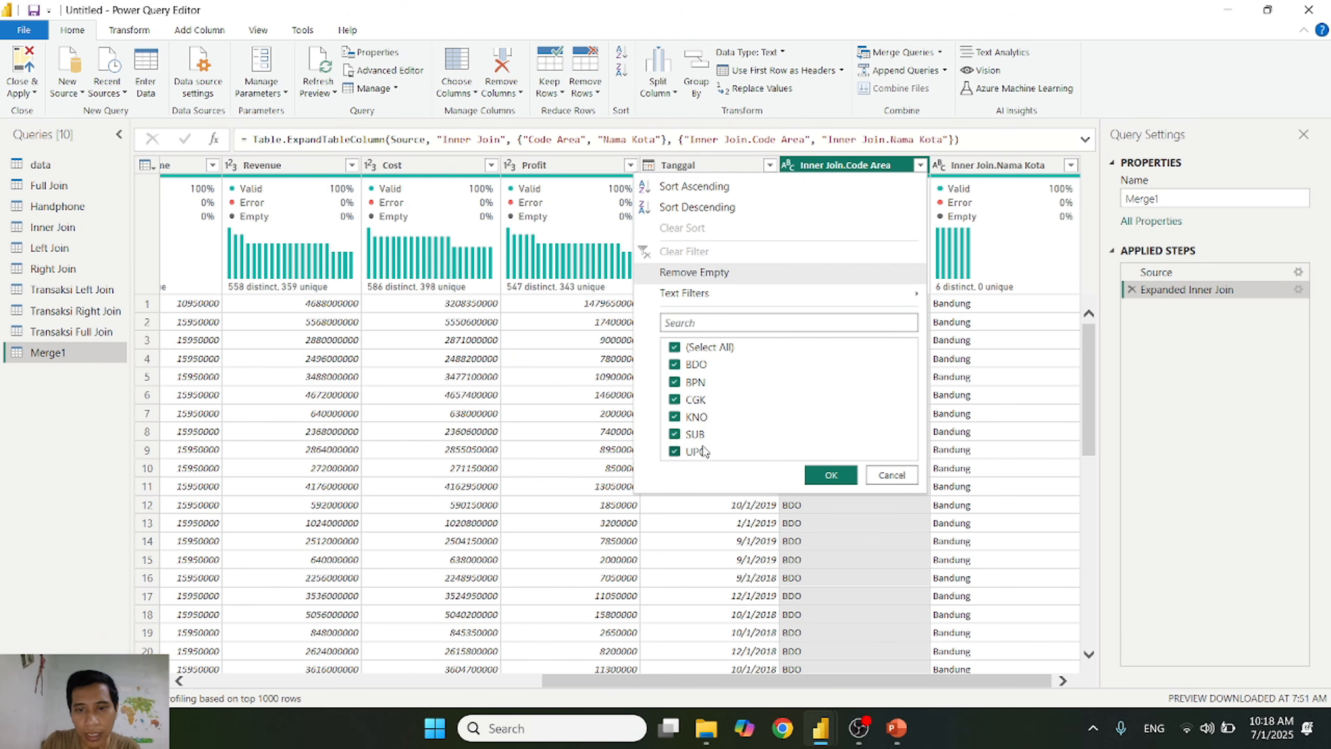
click(892, 474)
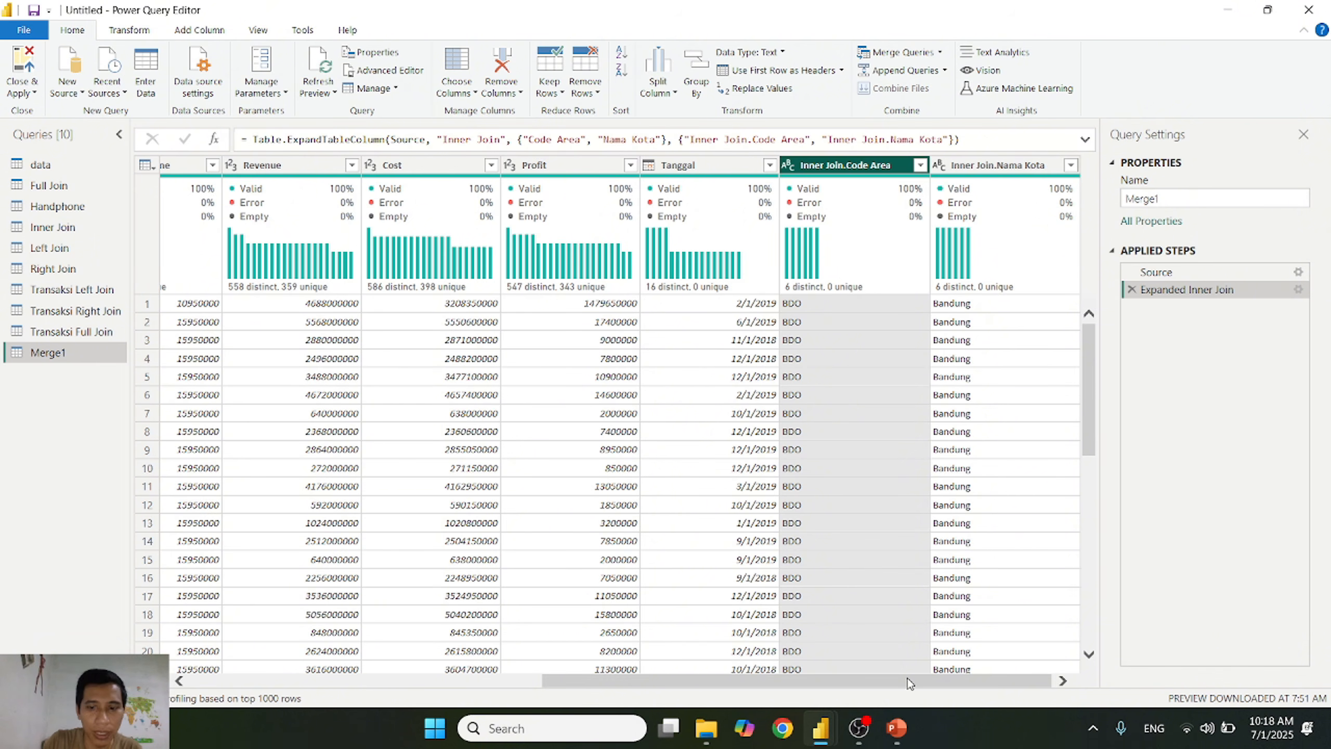
Step: Rename the merged query as Transaksi Inner Join, then close the query editor and apply the pending changes
drag(911, 681, 1085, 654)
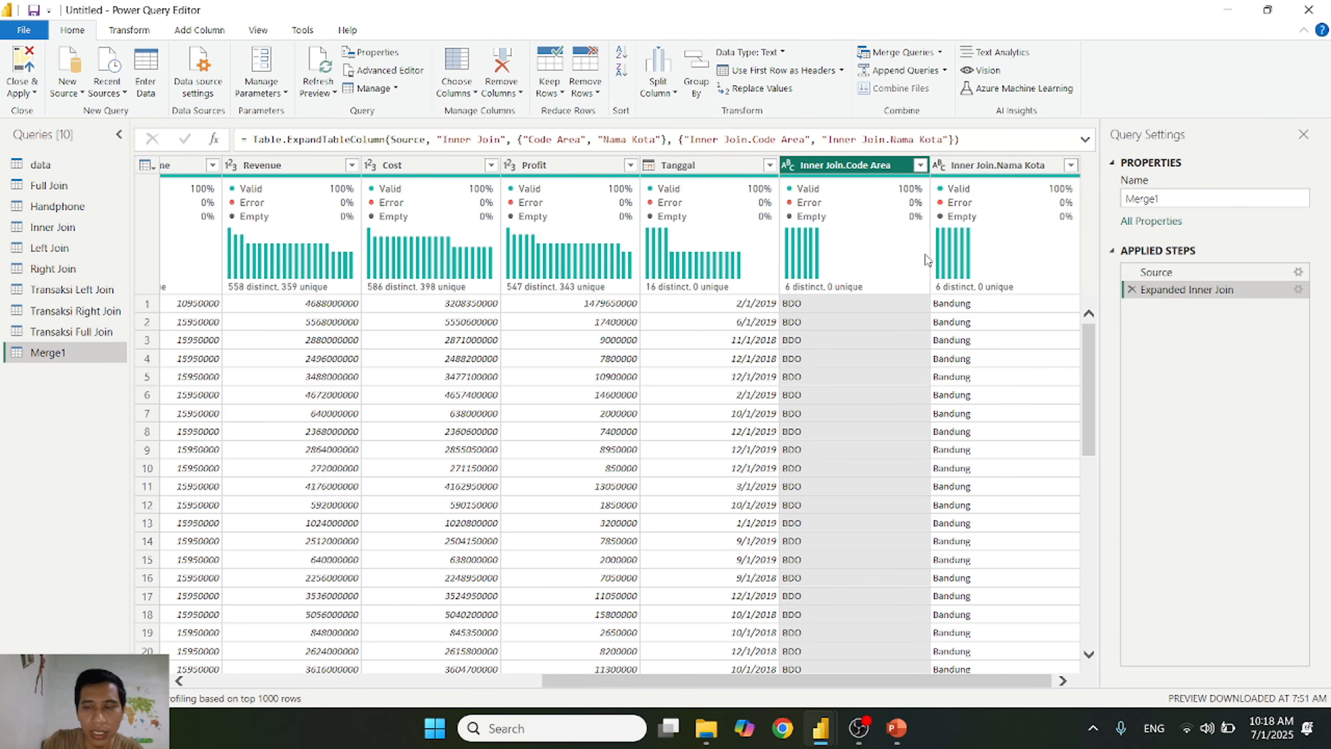
scroll(913, 415, down, 20)
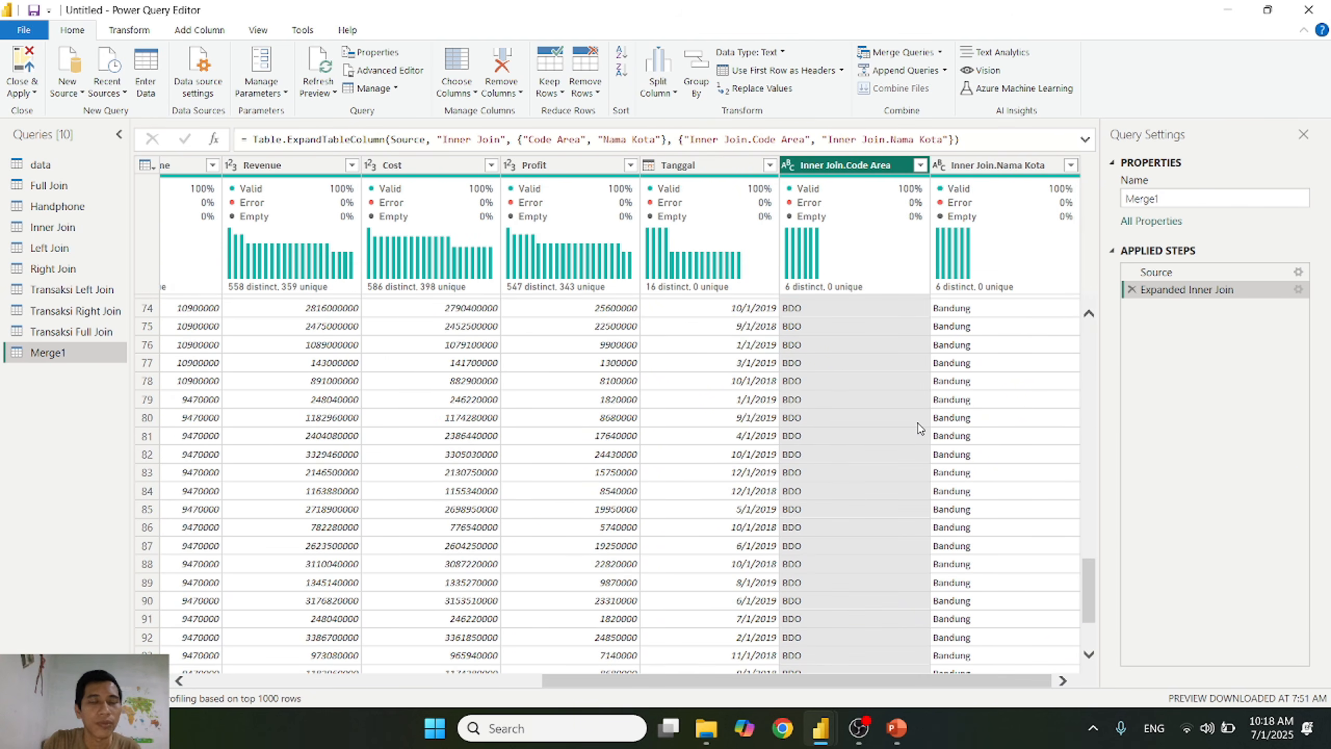
double_click(1240, 192)
text(Tranass)
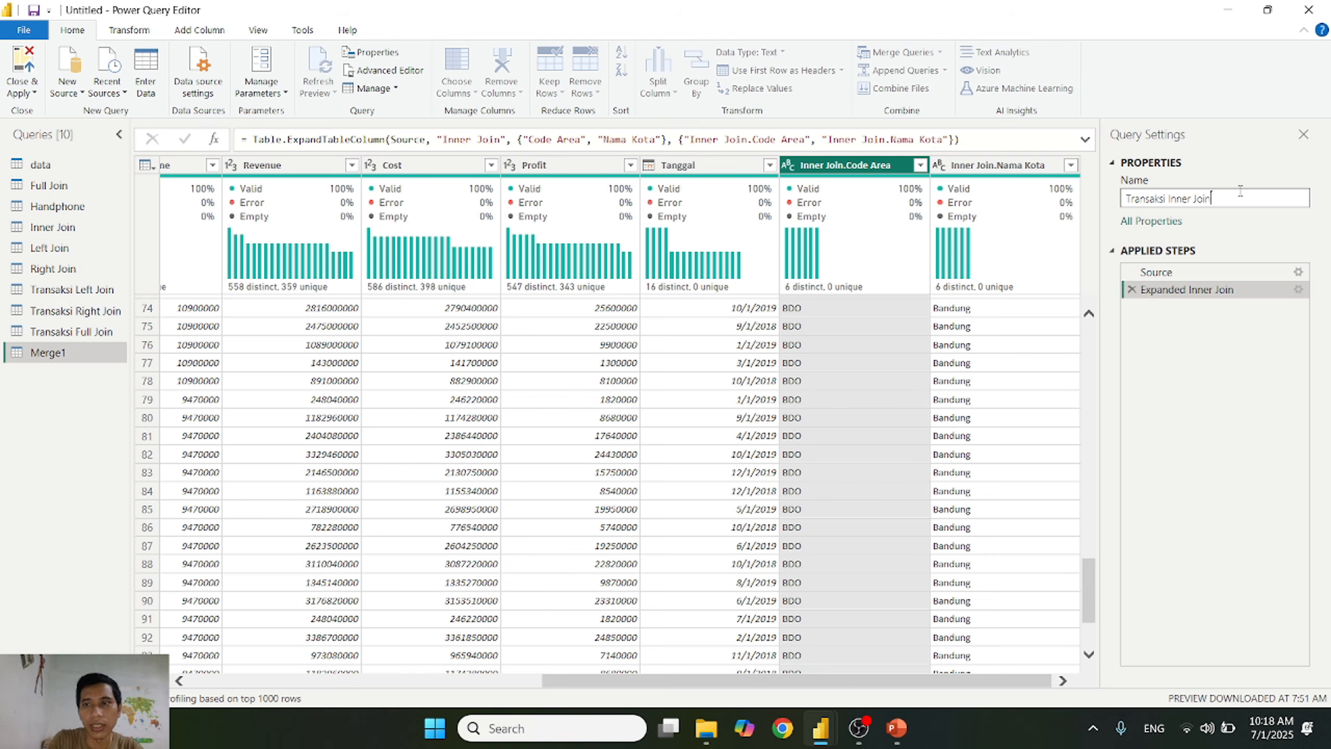
key(Return)
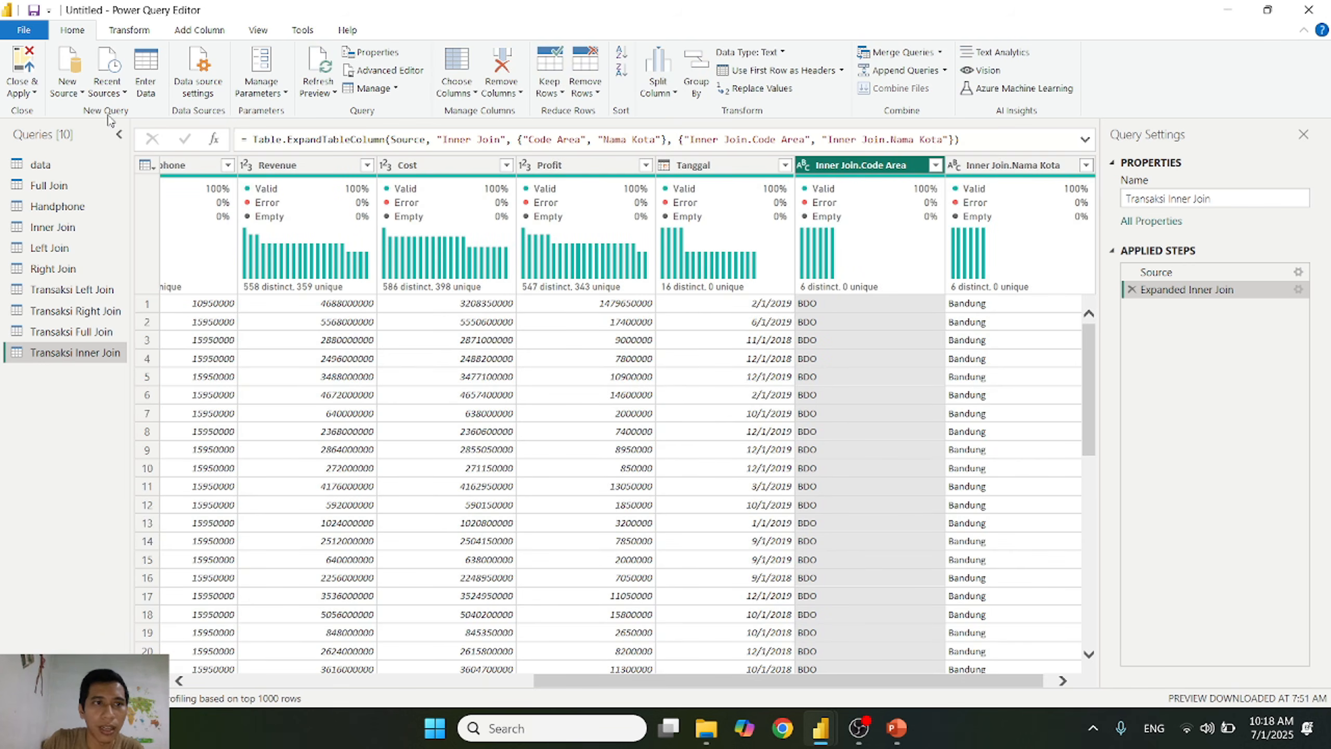
click(26, 90)
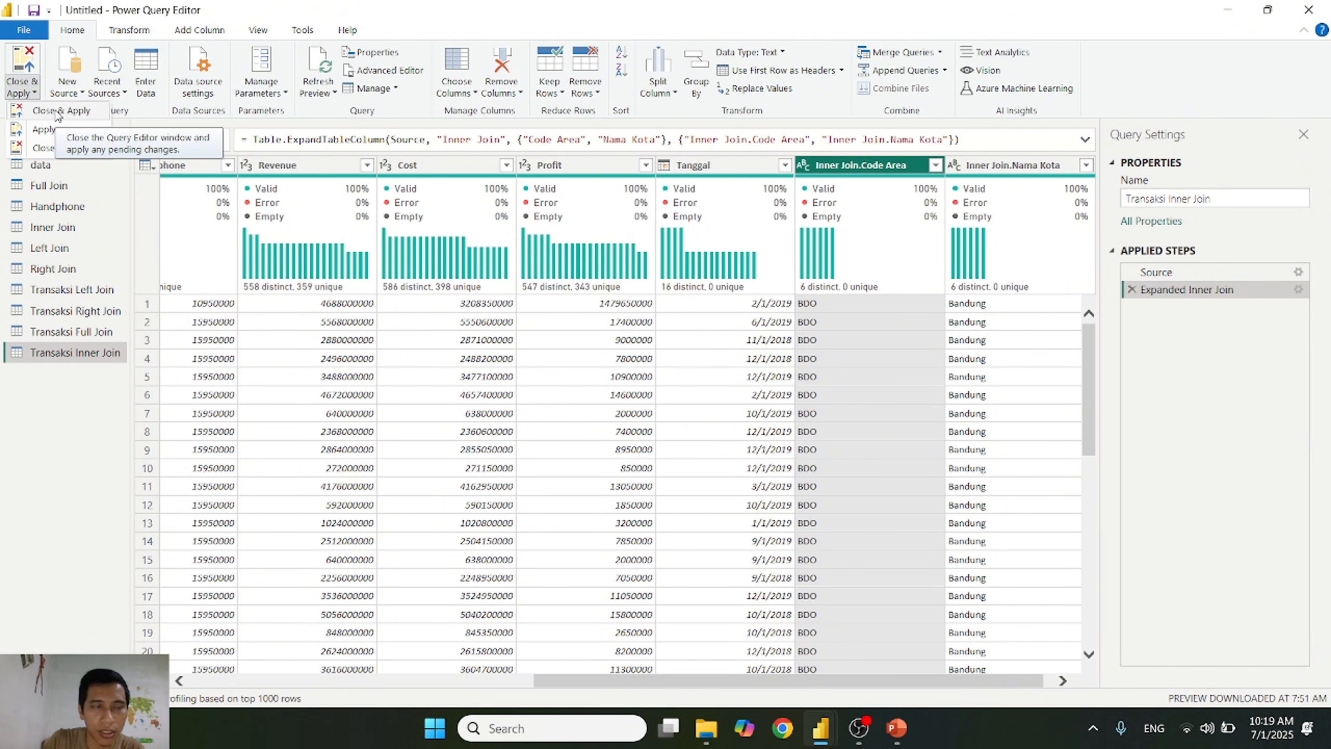
click(58, 112)
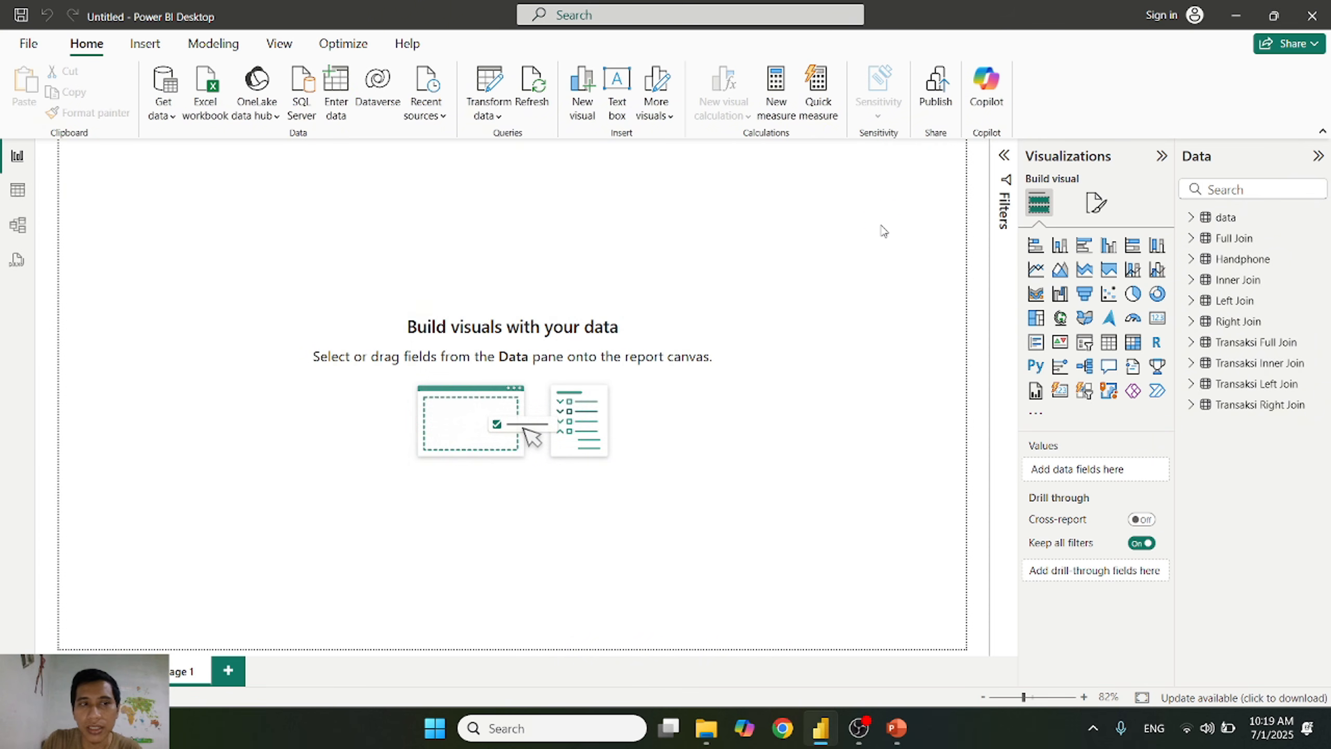
Step: Review the table relationships in Model view and move the Handphone card below the data and Transaksi Left Join cards
click(17, 225)
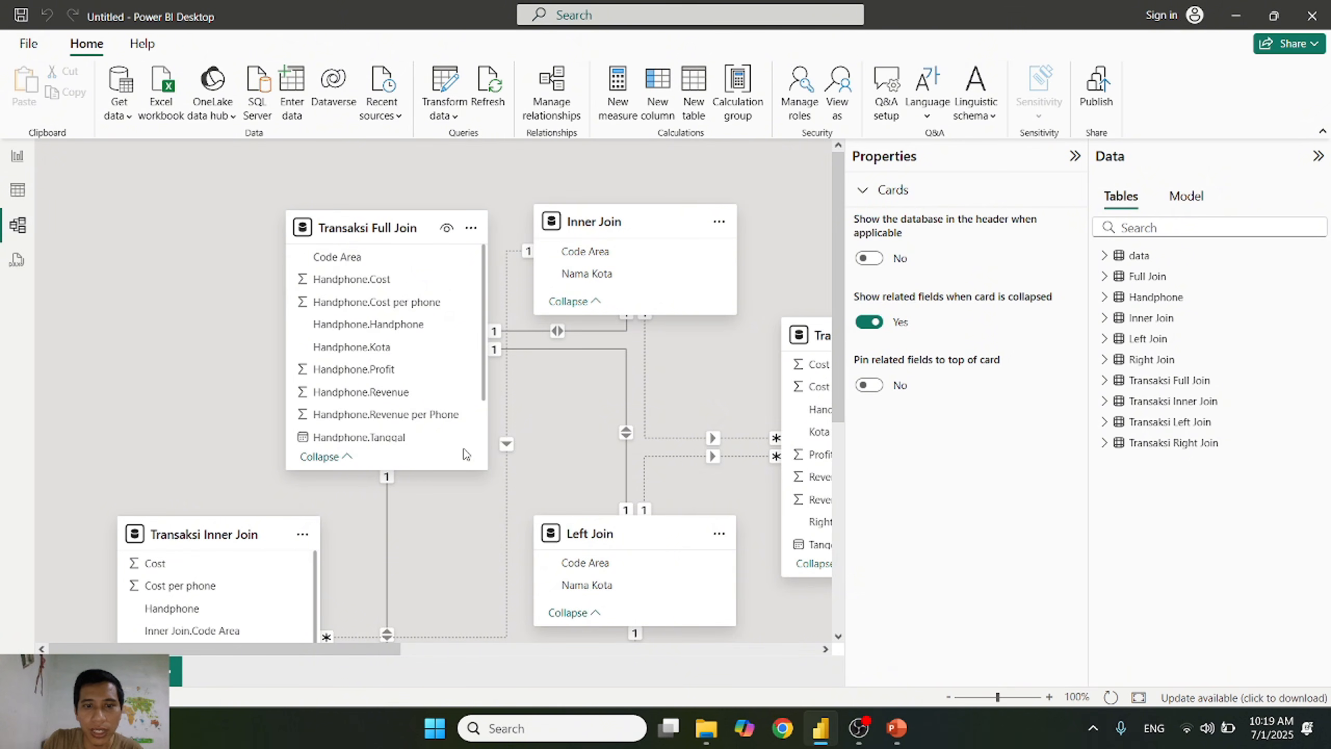
scroll(472, 440, down, 1)
scroll(473, 440, up, 1)
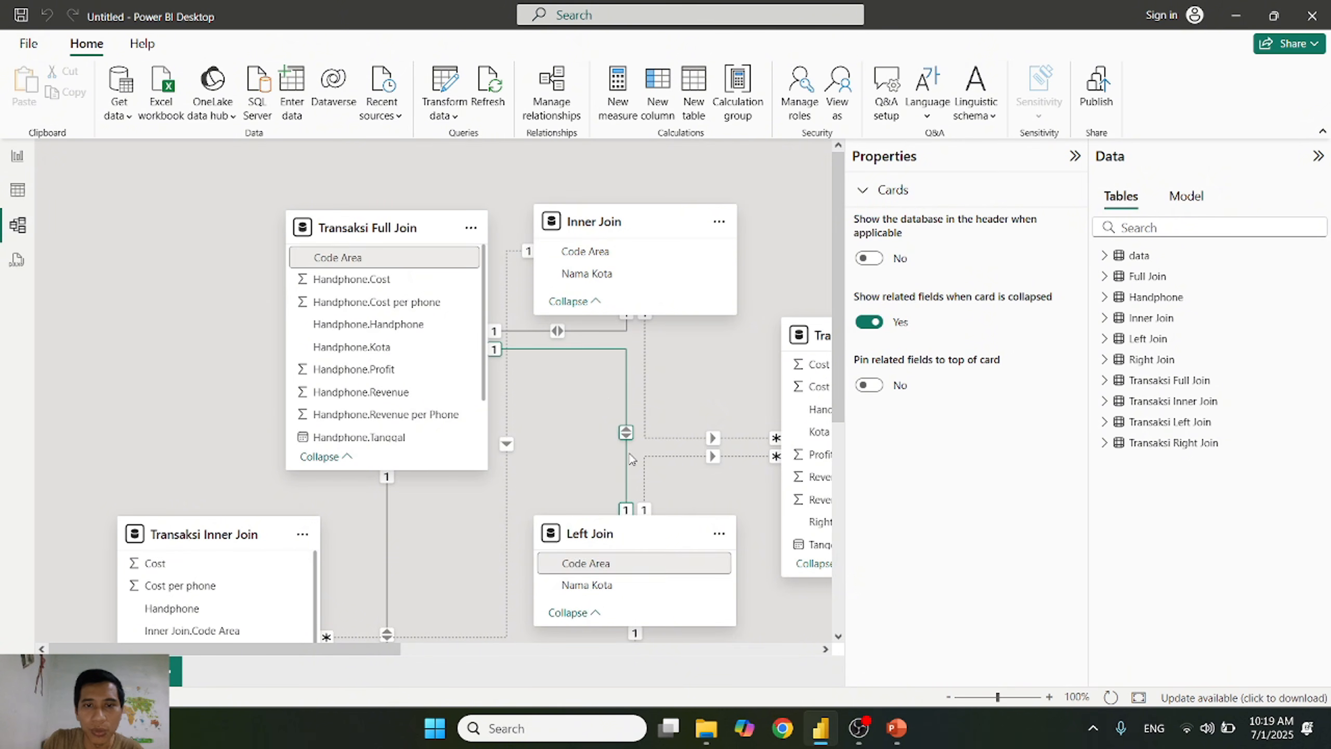
scroll(615, 374, down, 2)
scroll(599, 378, down, 4)
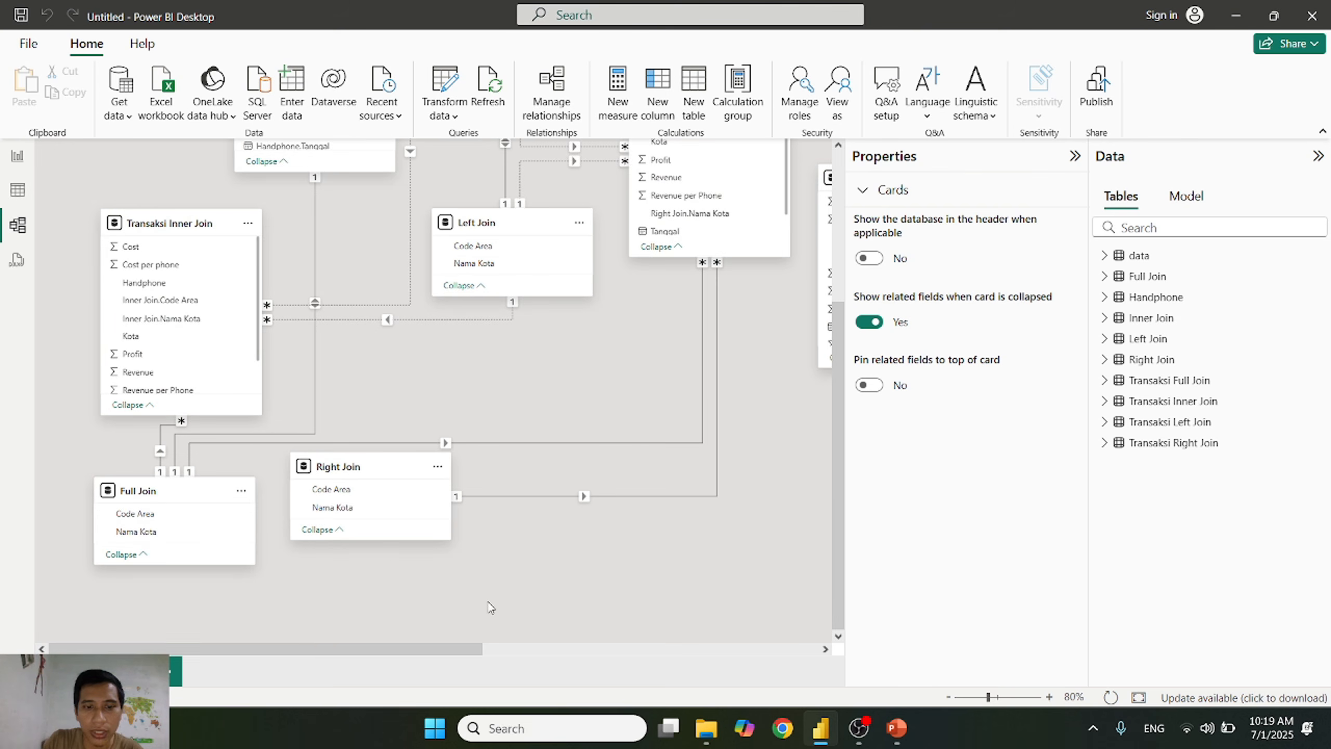
drag(460, 649, 778, 637)
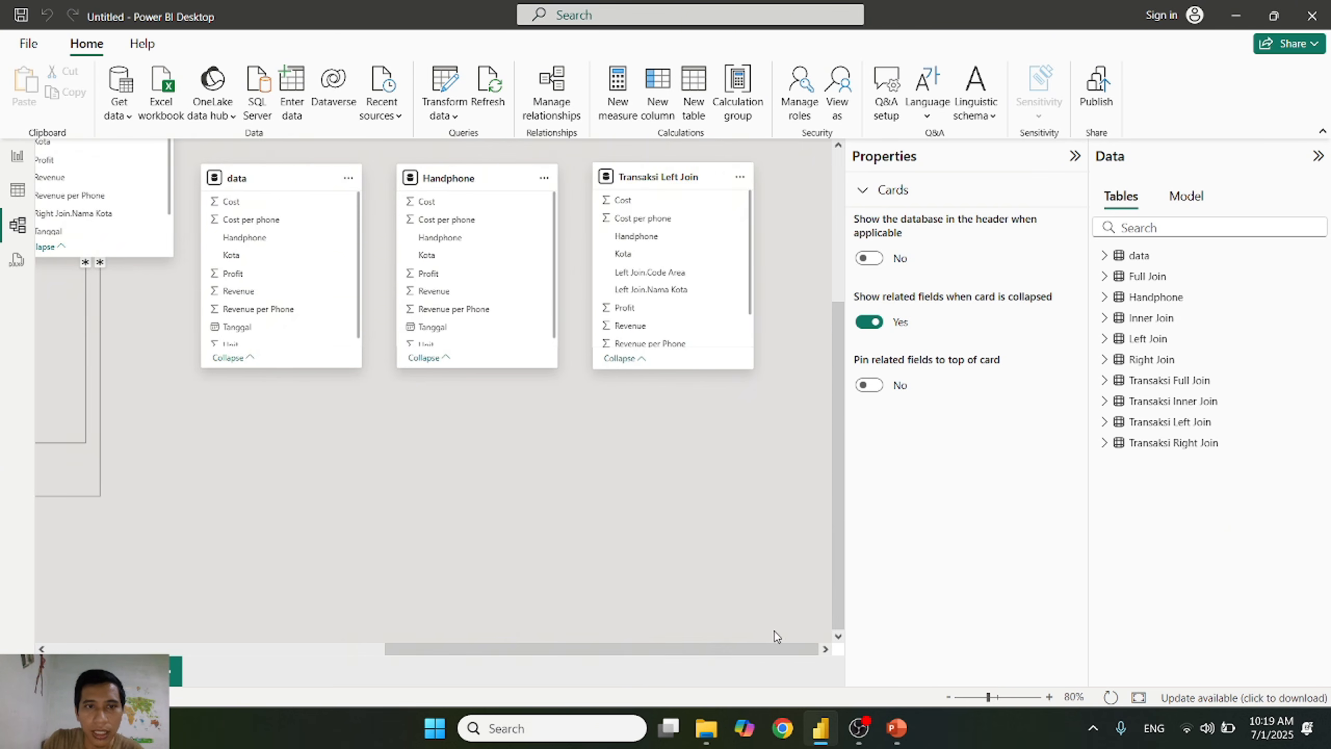
drag(463, 179, 435, 430)
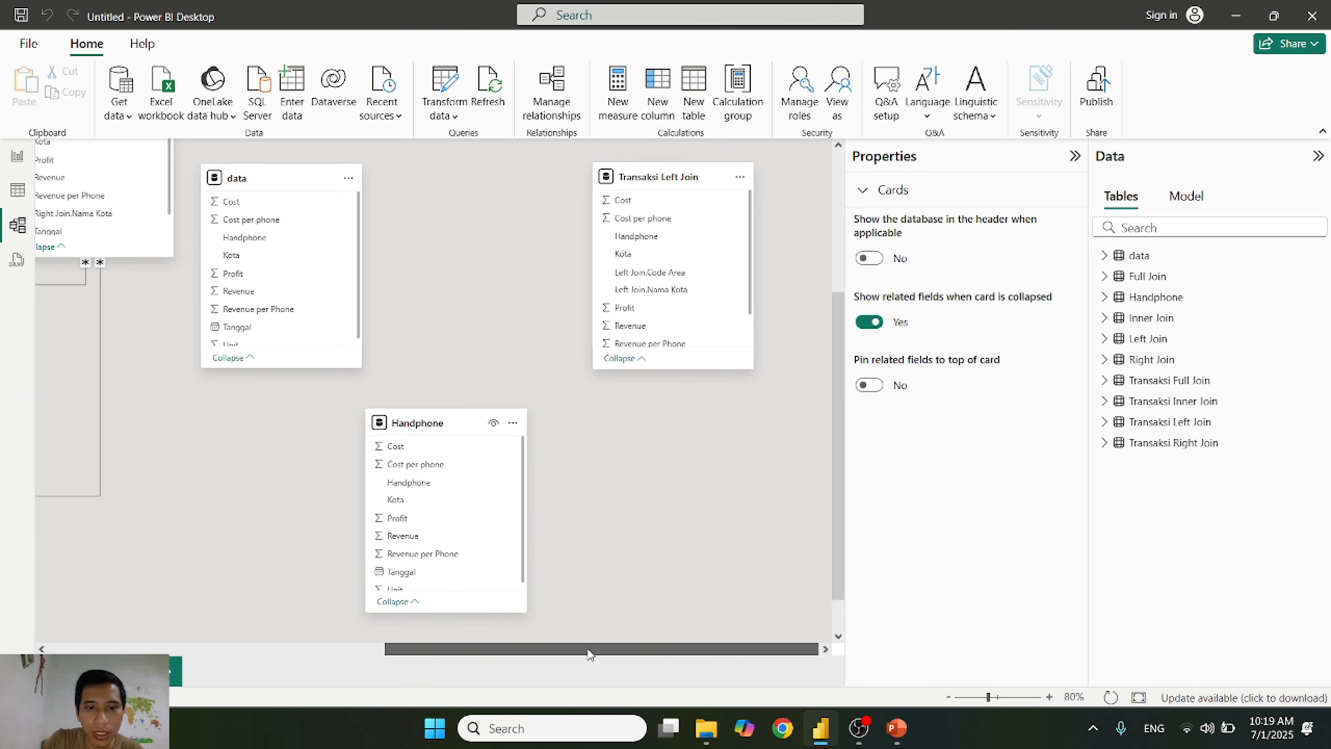
Step: Examine the fields on the Handphone card and view the Handphone table's rows in Table view
drag(586, 648, 538, 649)
scroll(527, 511, down, 1)
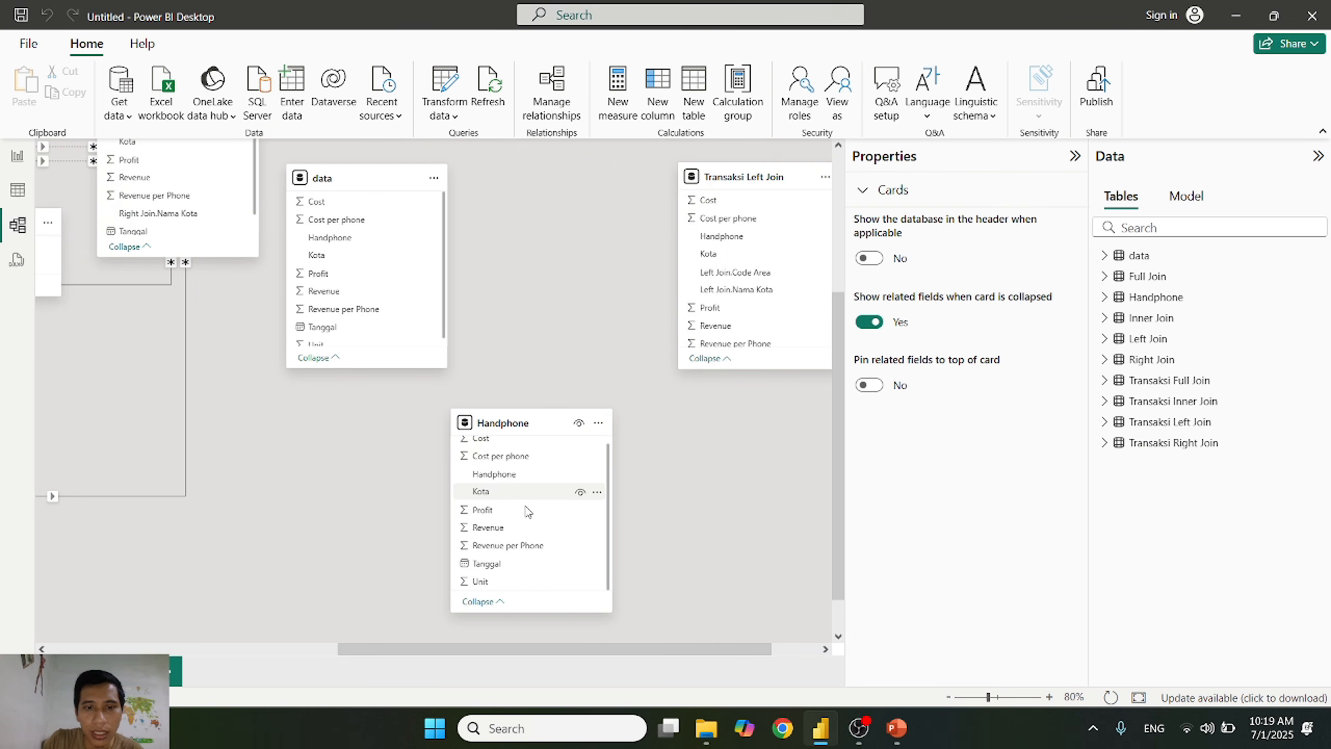
scroll(527, 511, up, 1)
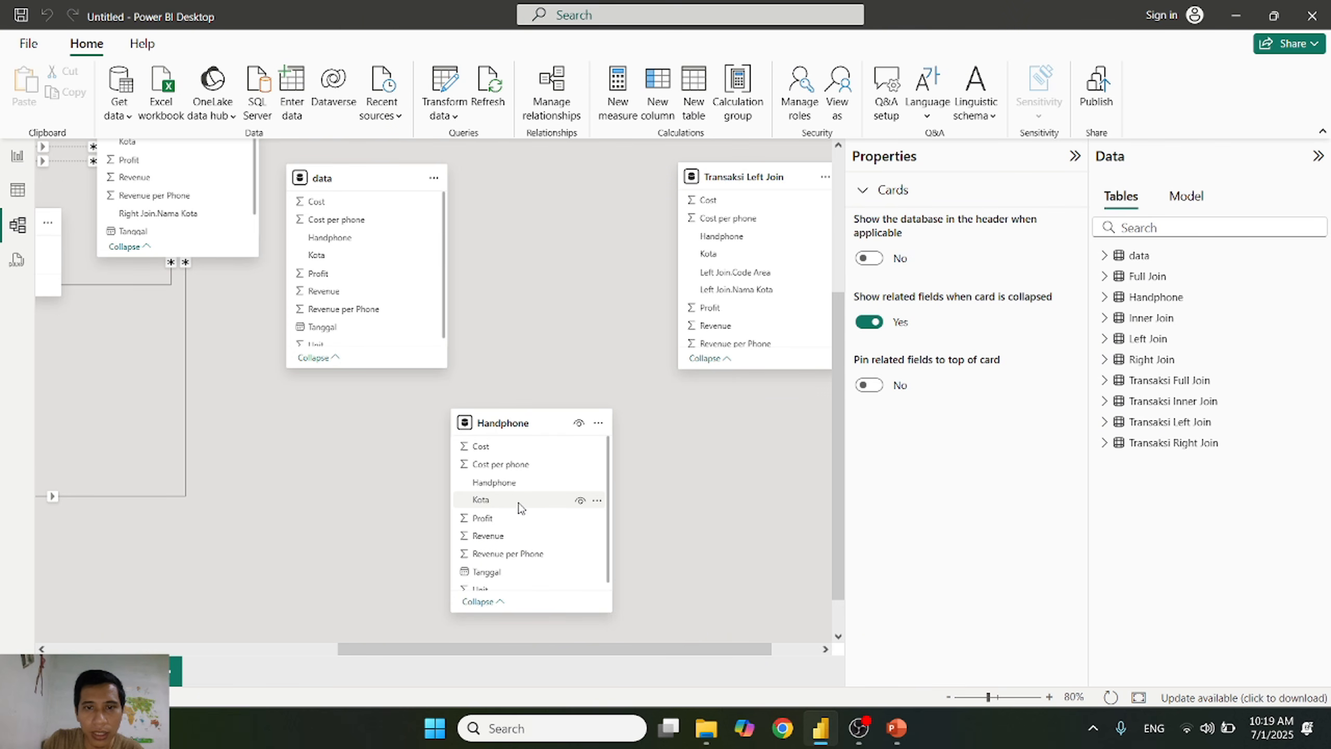
click(17, 189)
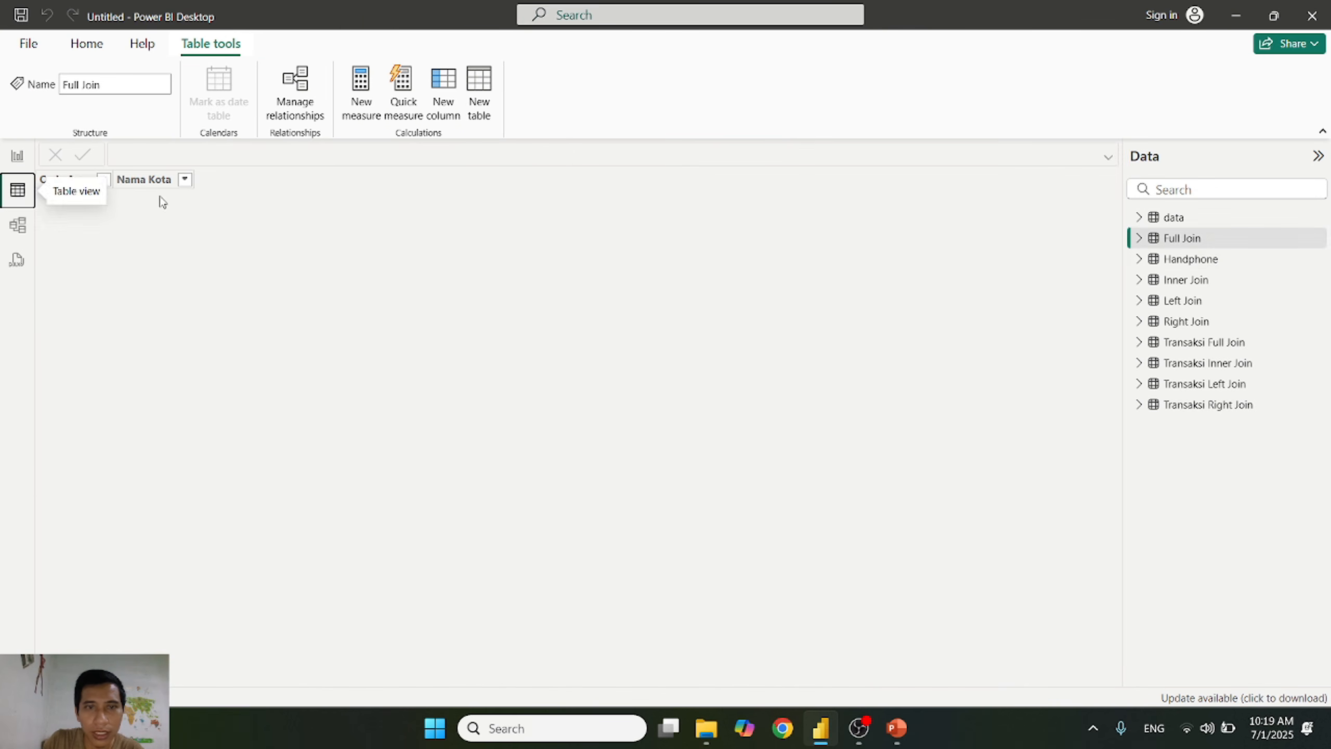
click(1202, 259)
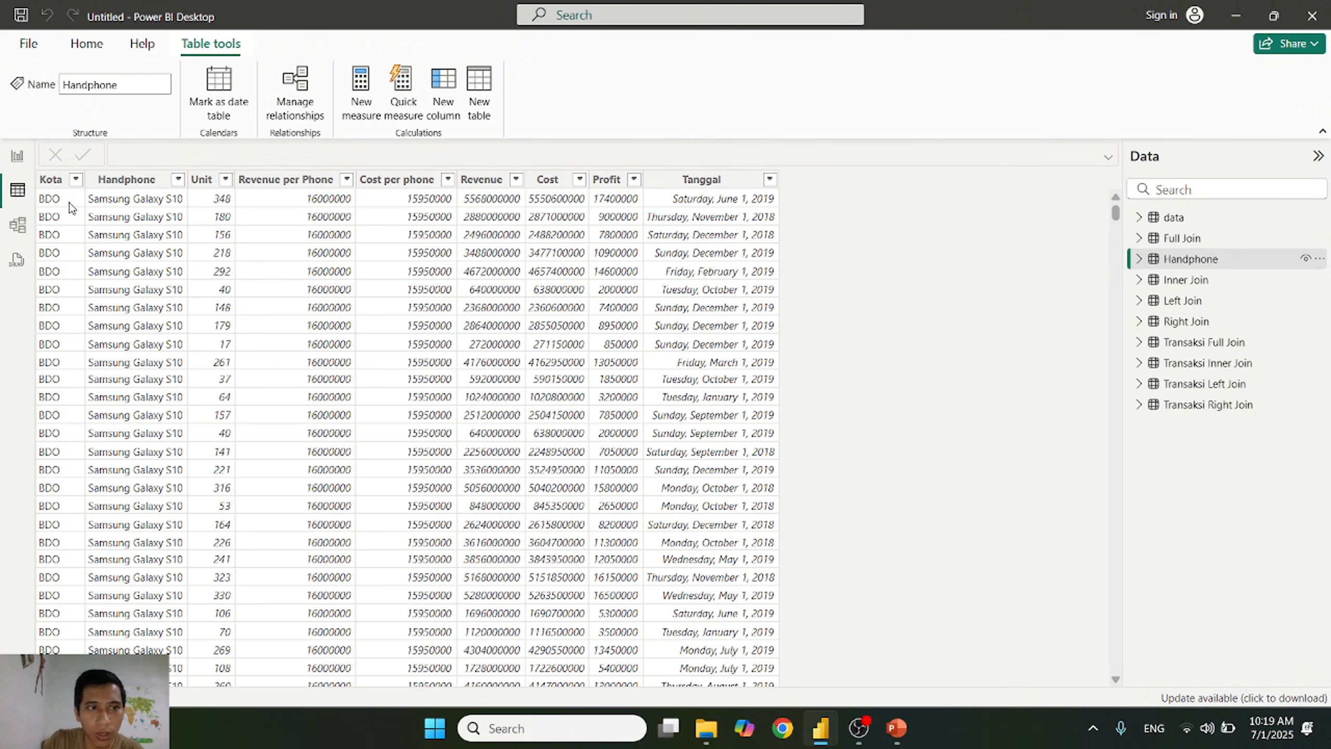
Step: Arrange the model diagram with Transaksi Left Join above the Handphone card and Left Join beside Handphone
click(15, 226)
drag(671, 650, 719, 650)
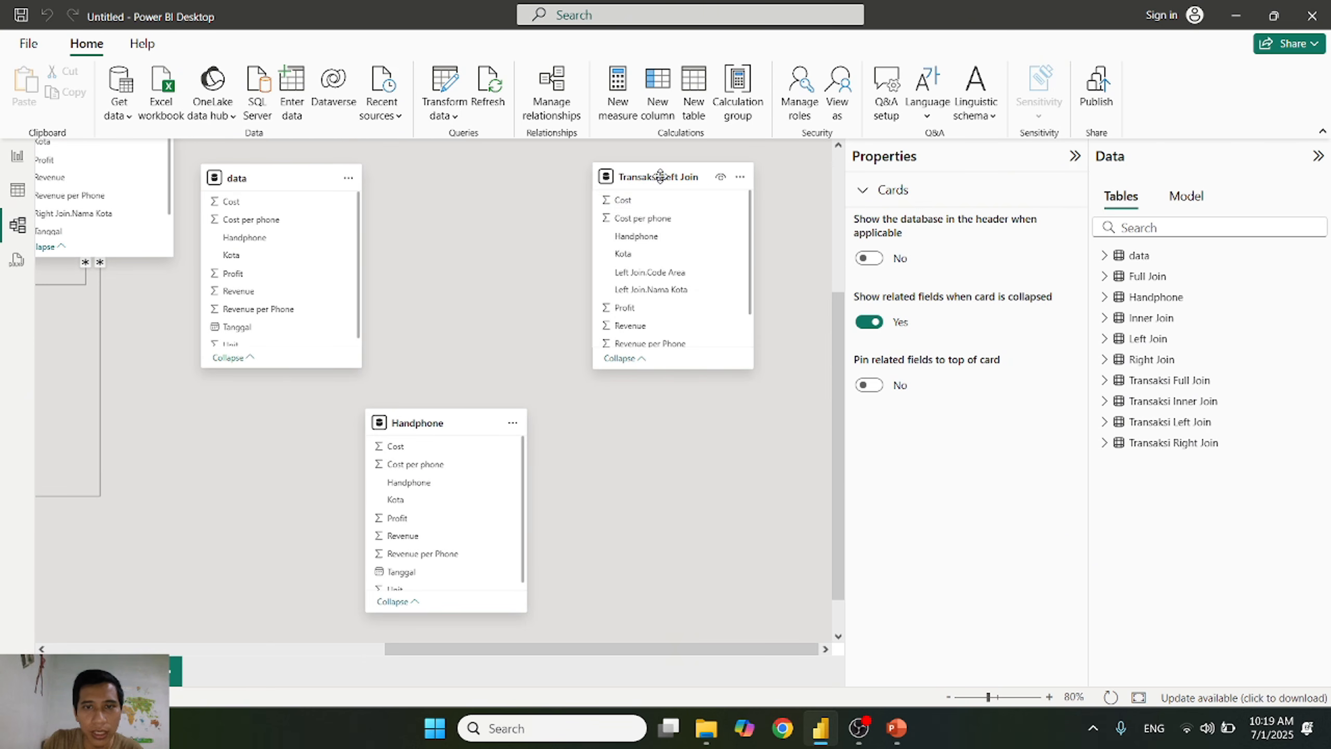
drag(676, 176, 415, 424)
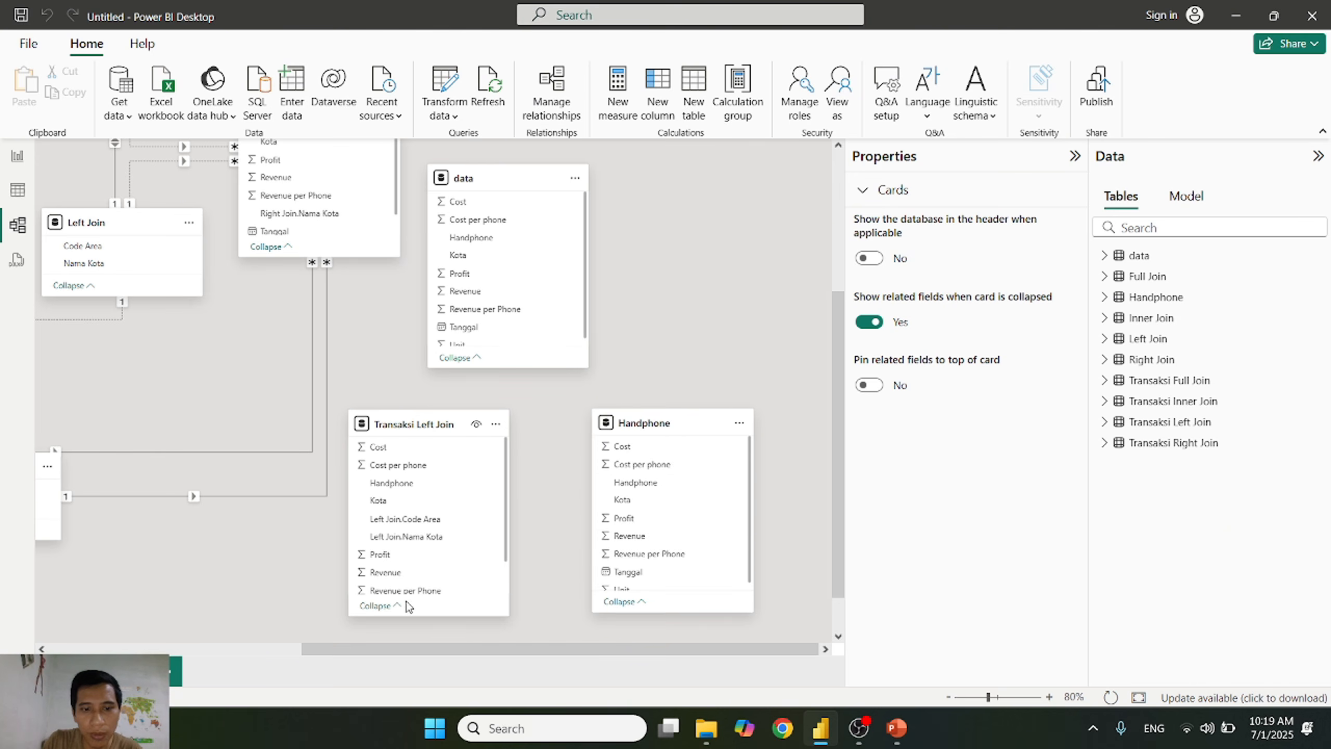
drag(428, 433, 723, 170)
drag(114, 230, 429, 476)
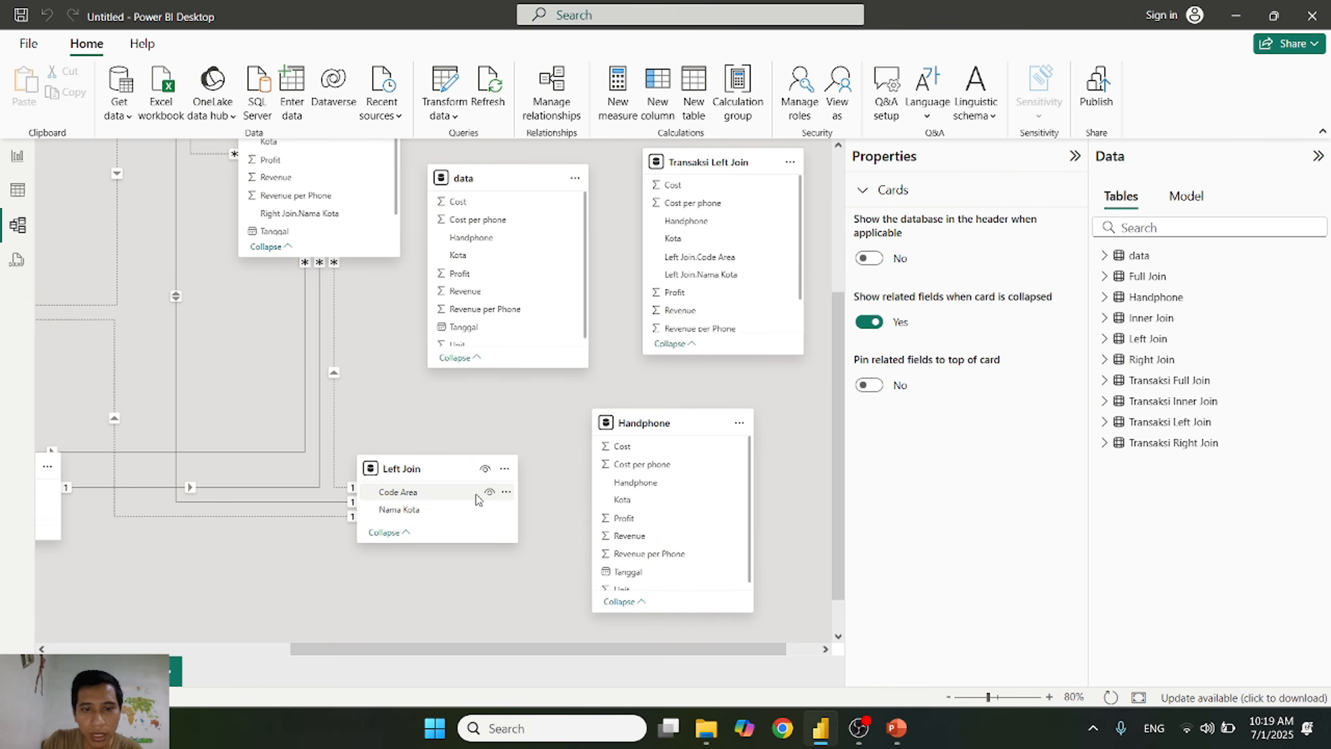
drag(470, 498, 542, 434)
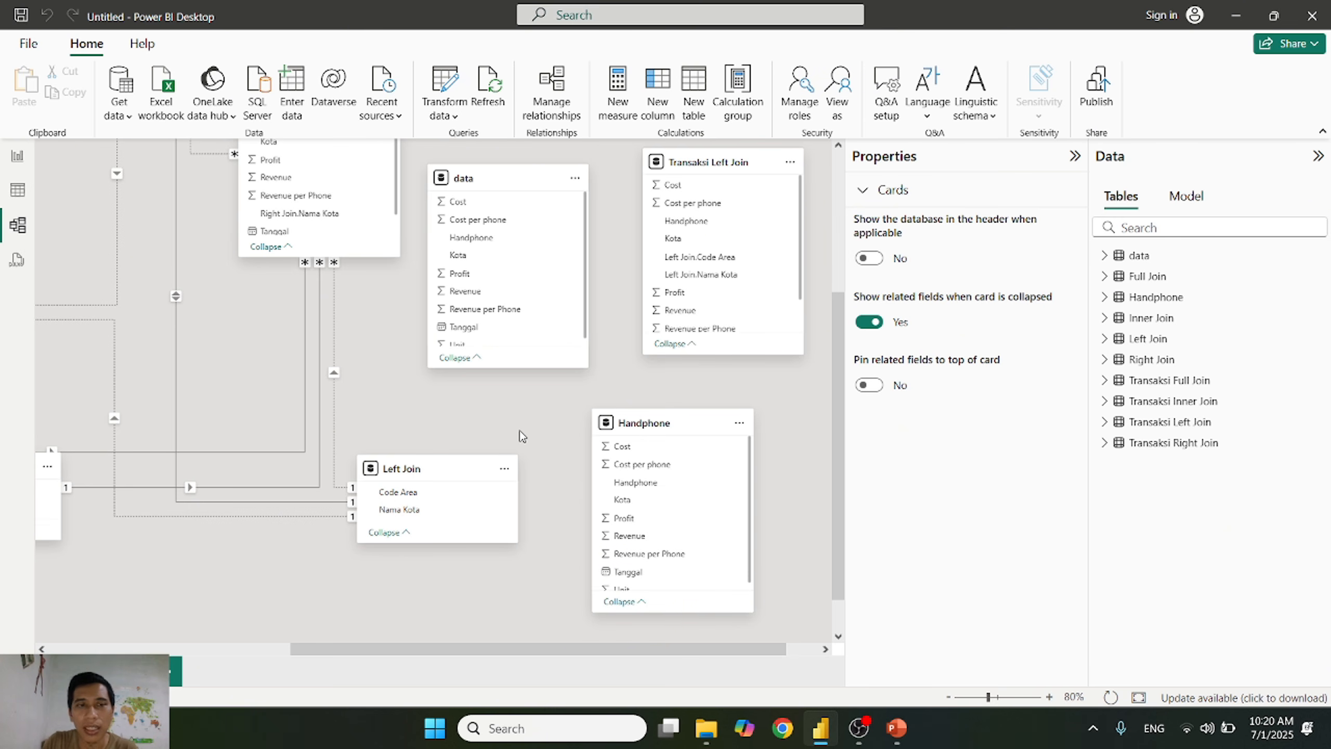
click(18, 191)
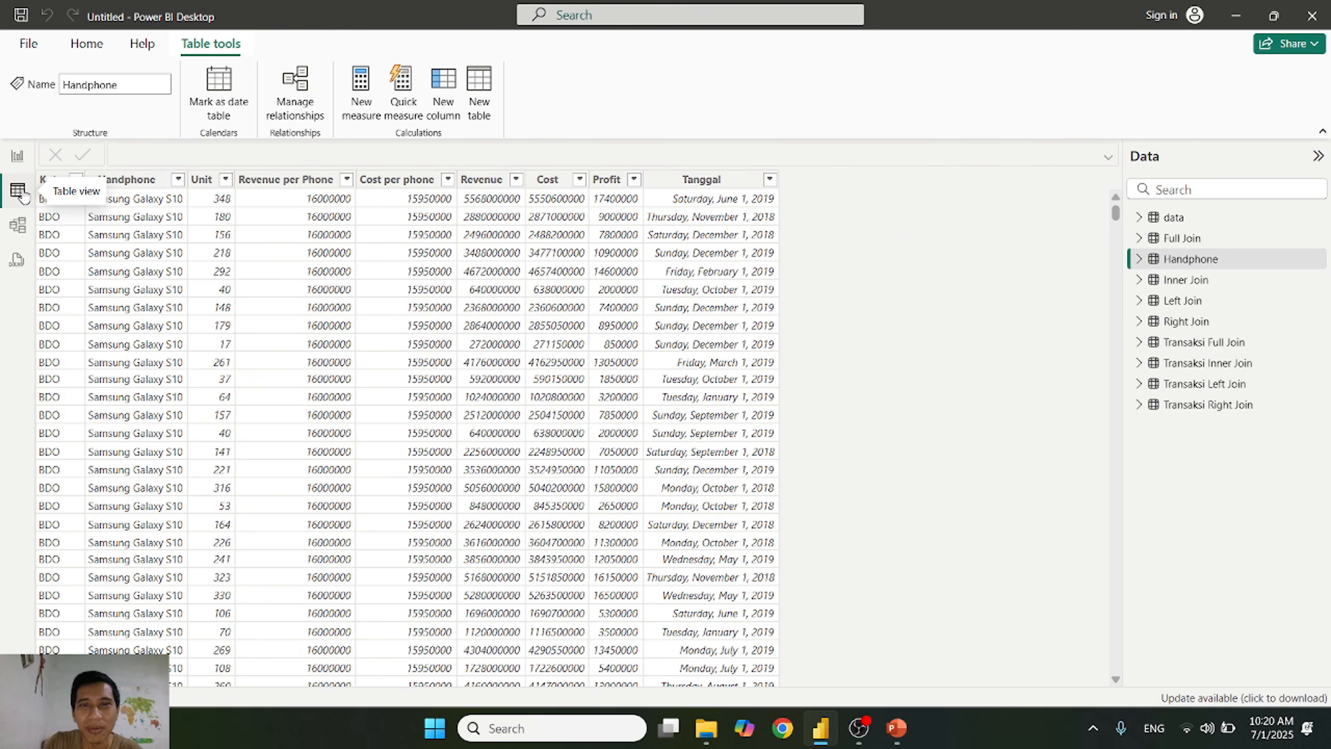
click(25, 228)
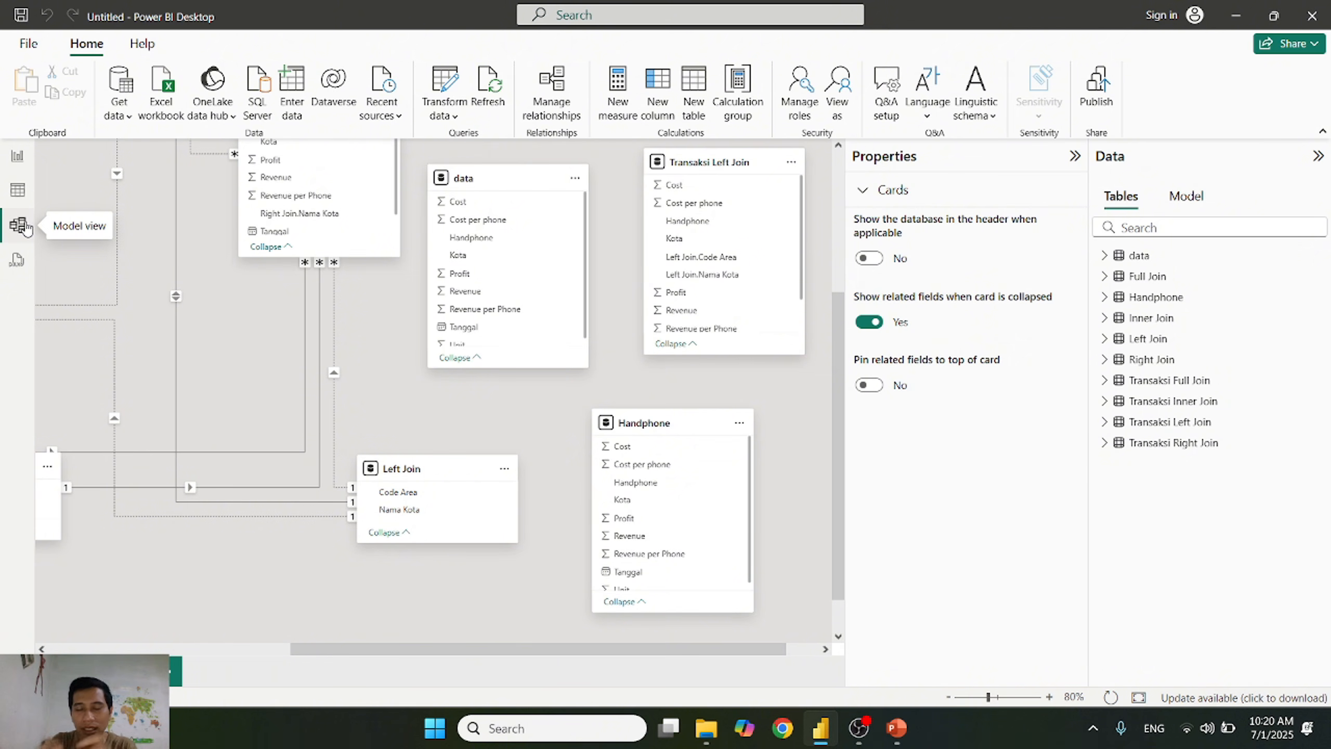
Step: Look over the Handphone table's rows in Table view and switch to the blank report page
click(17, 189)
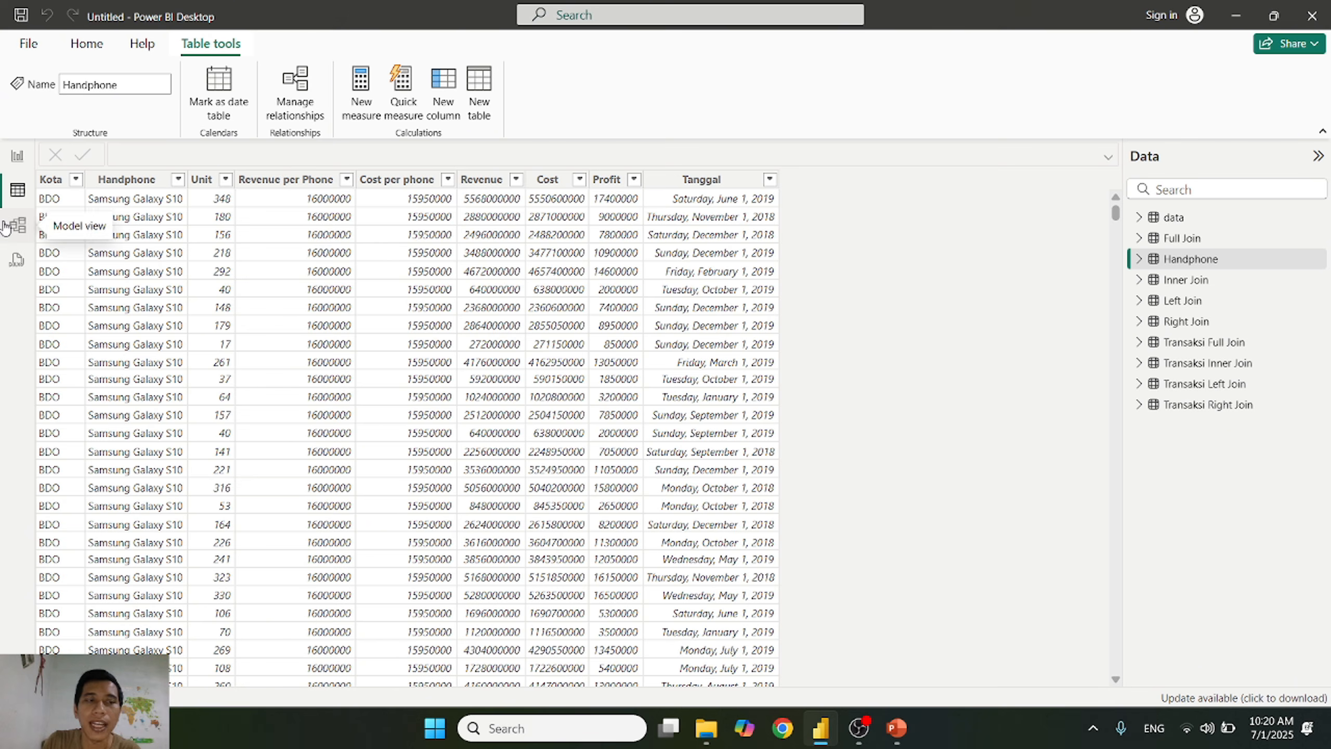
click(15, 158)
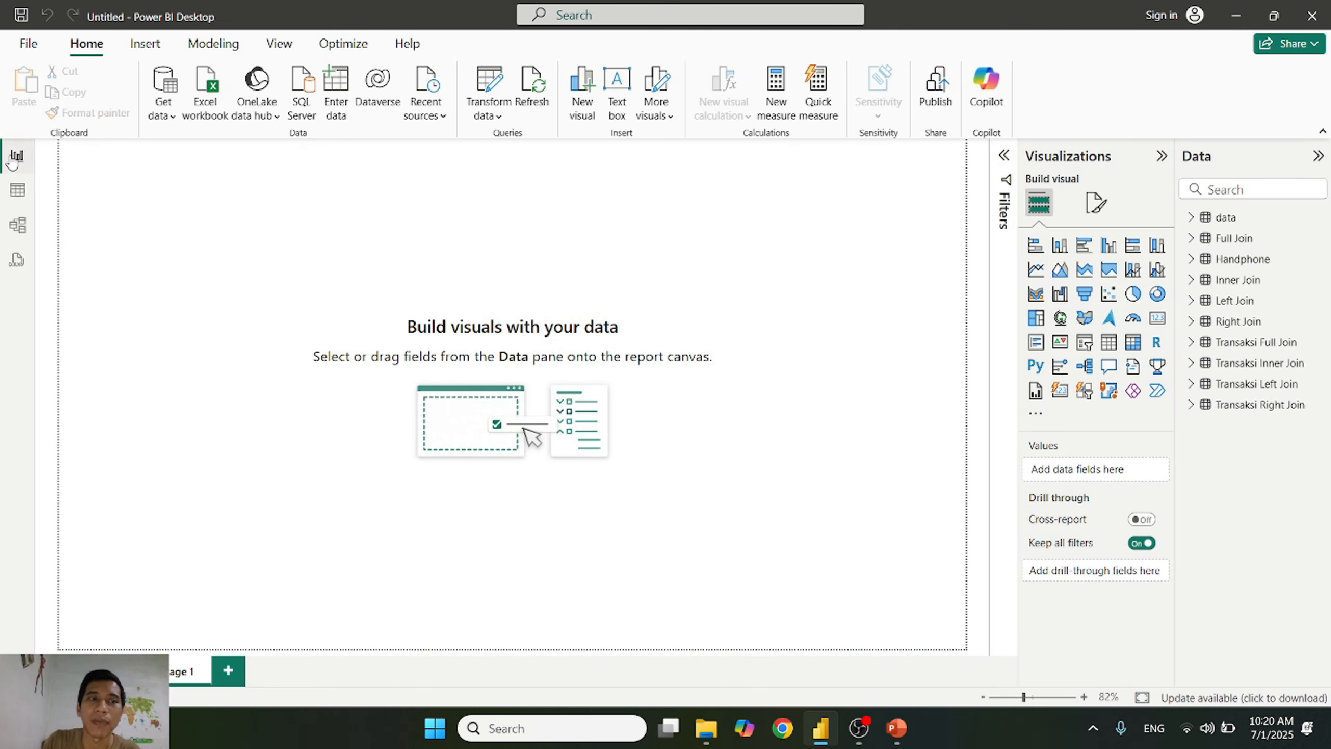
click(17, 225)
click(20, 160)
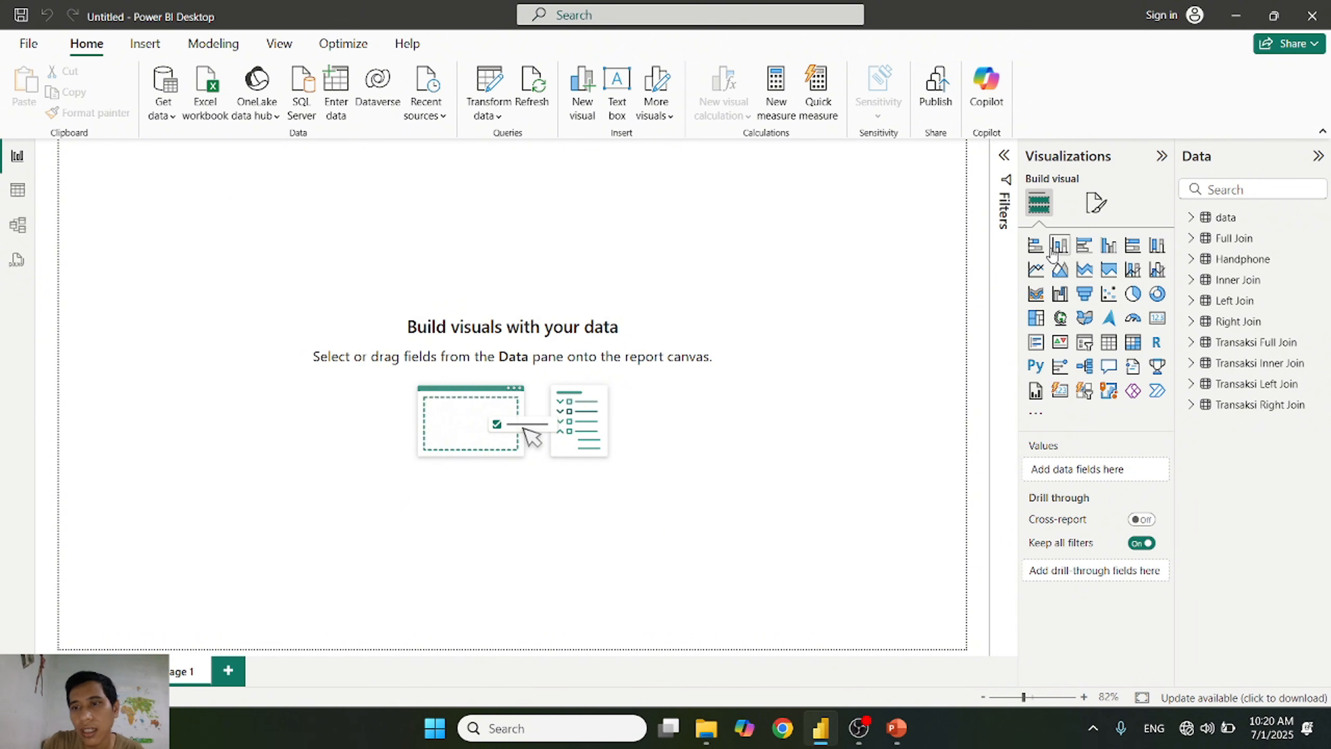
Step: Add a pie chart to the report page and enlarge it to cover most of the page
click(1135, 296)
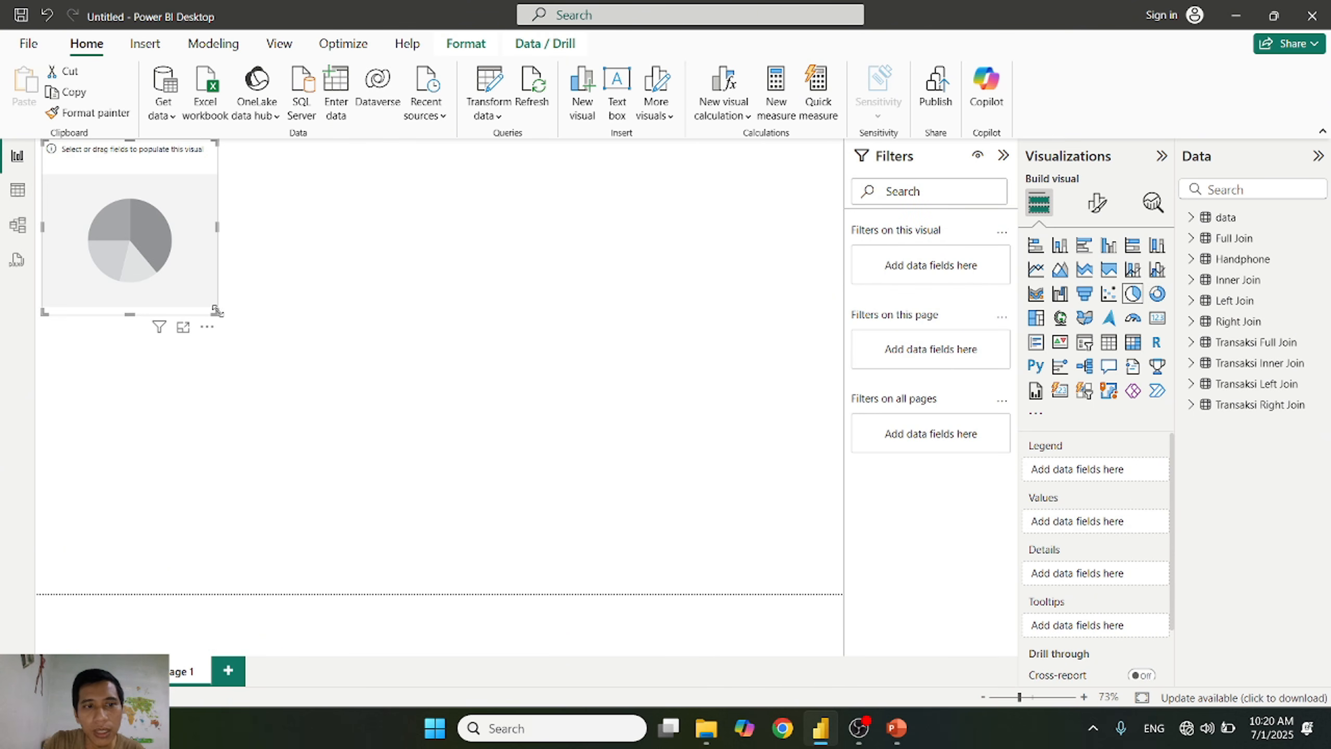
drag(216, 310, 663, 522)
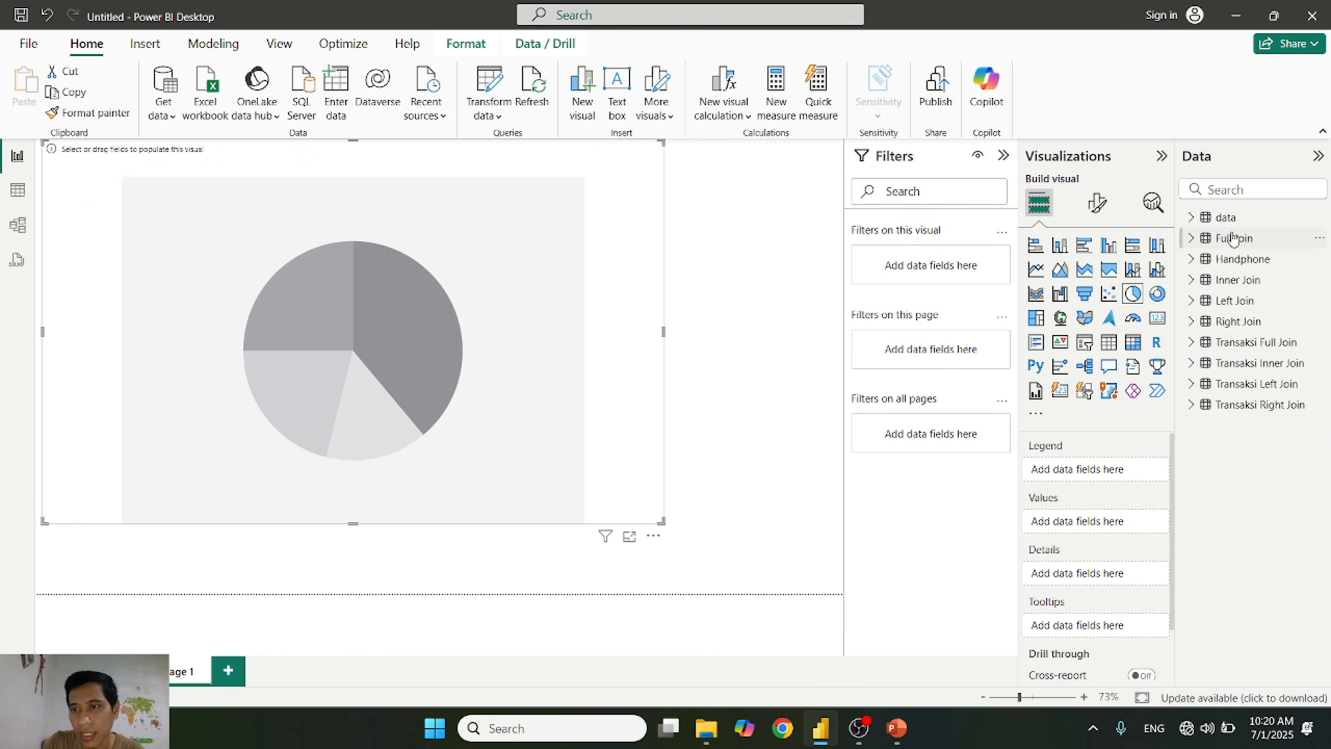
click(1258, 262)
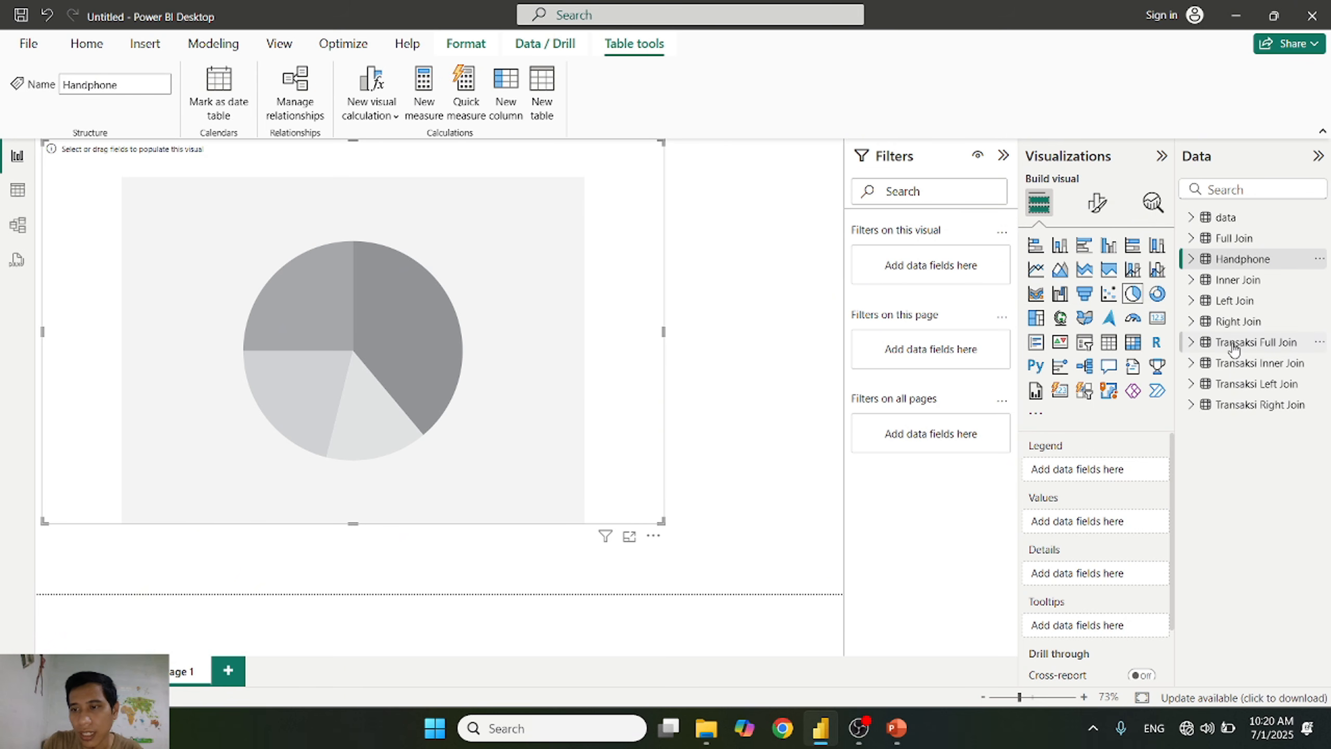
Step: Plot Profit by Kota from the Transaksi Inner Join table in the pie chart
click(1191, 364)
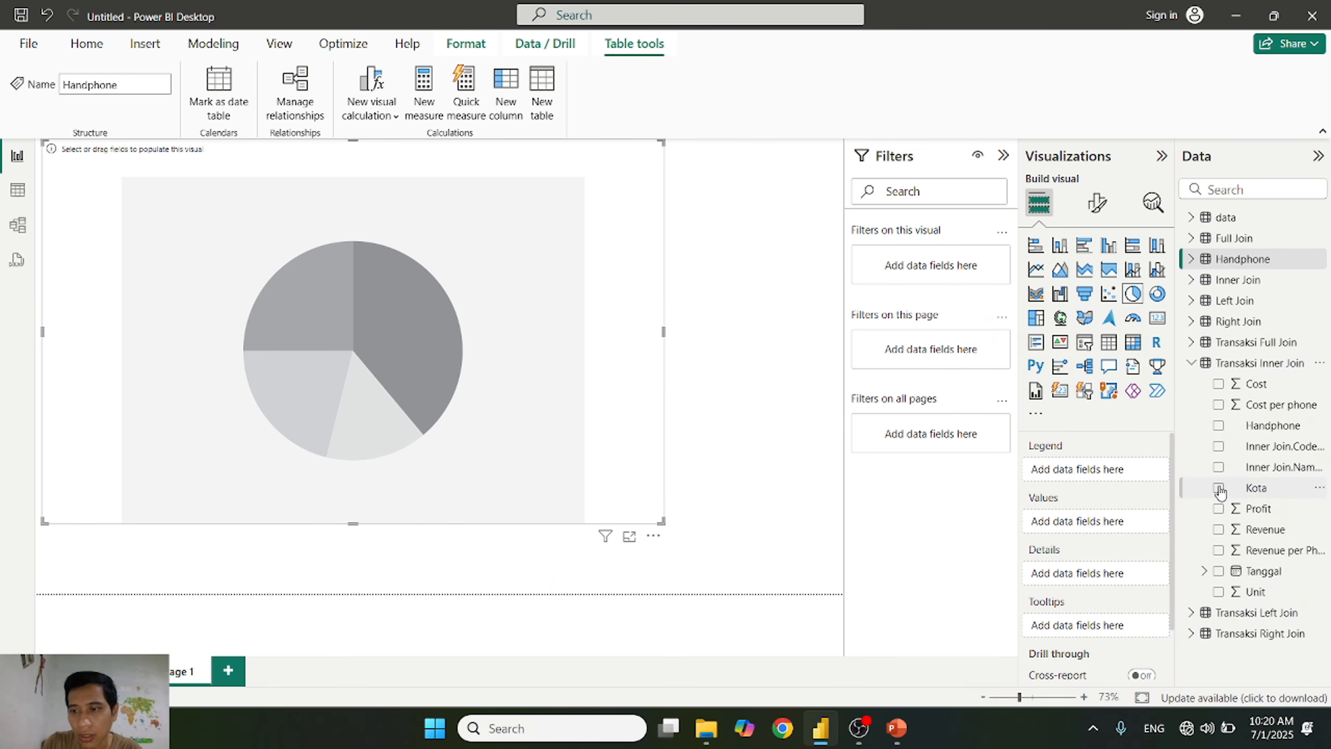
click(1219, 509)
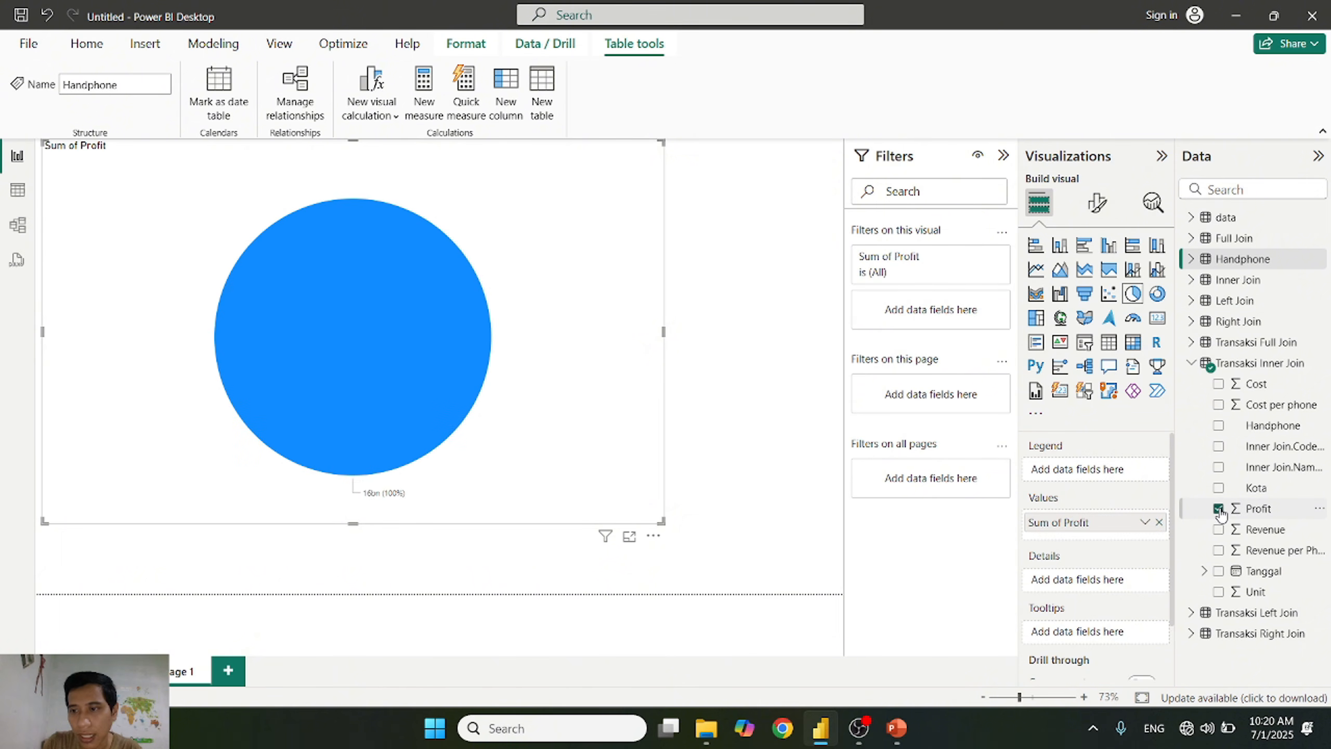
click(1219, 488)
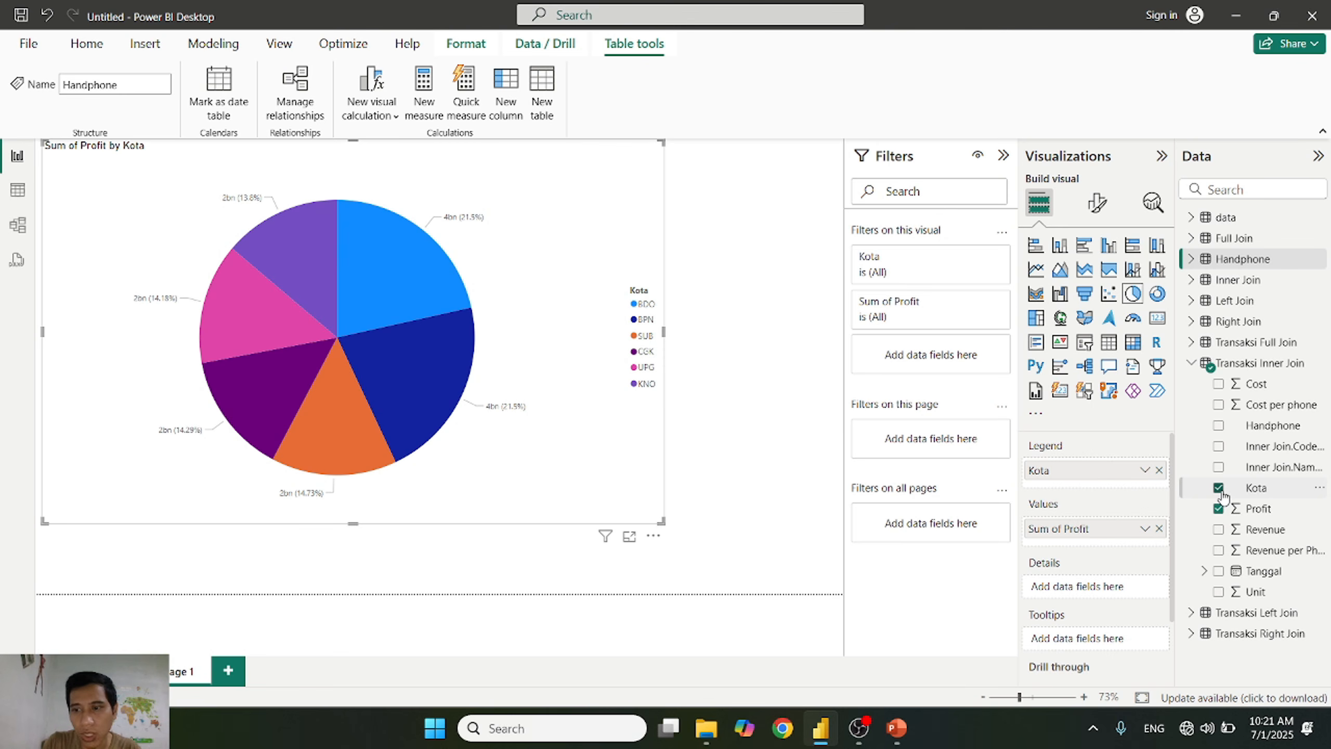
Step: Replace Kota with Inner Join.Nama Kota as the pie chart's legend field
click(1219, 490)
click(1218, 467)
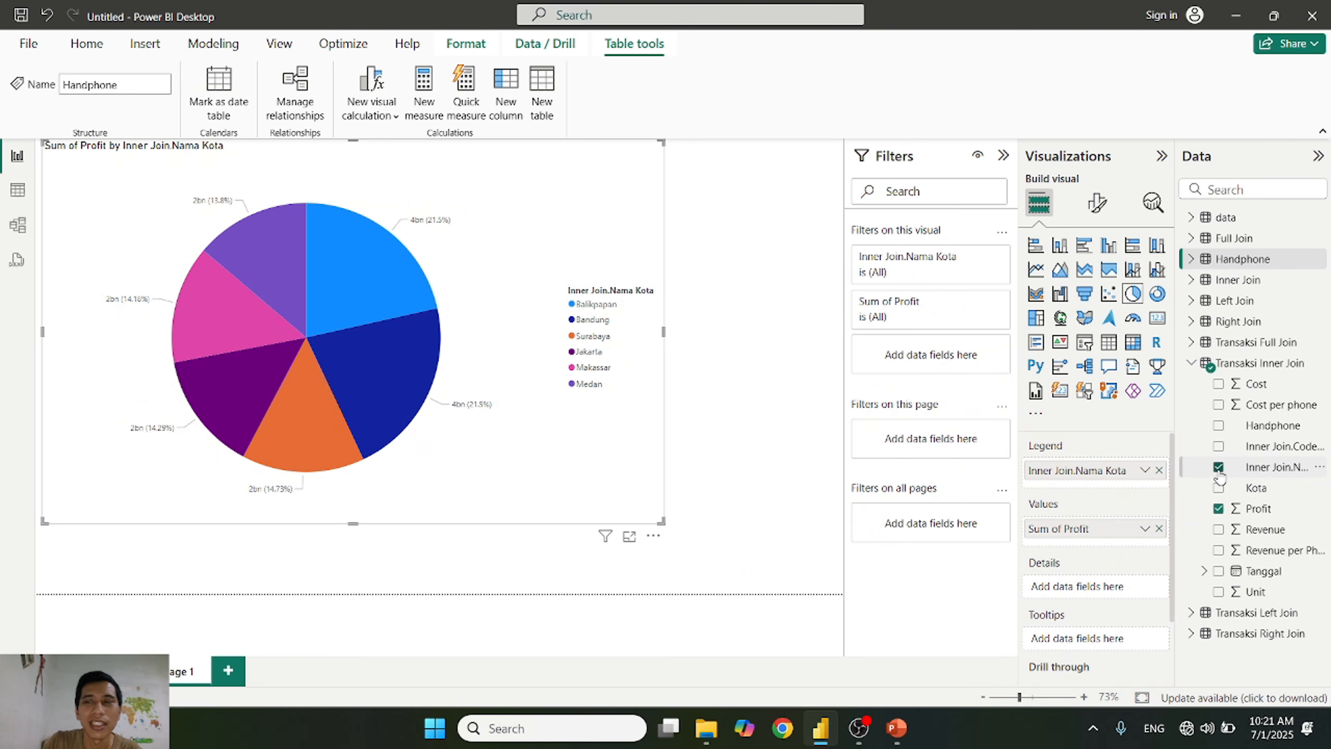
click(1192, 363)
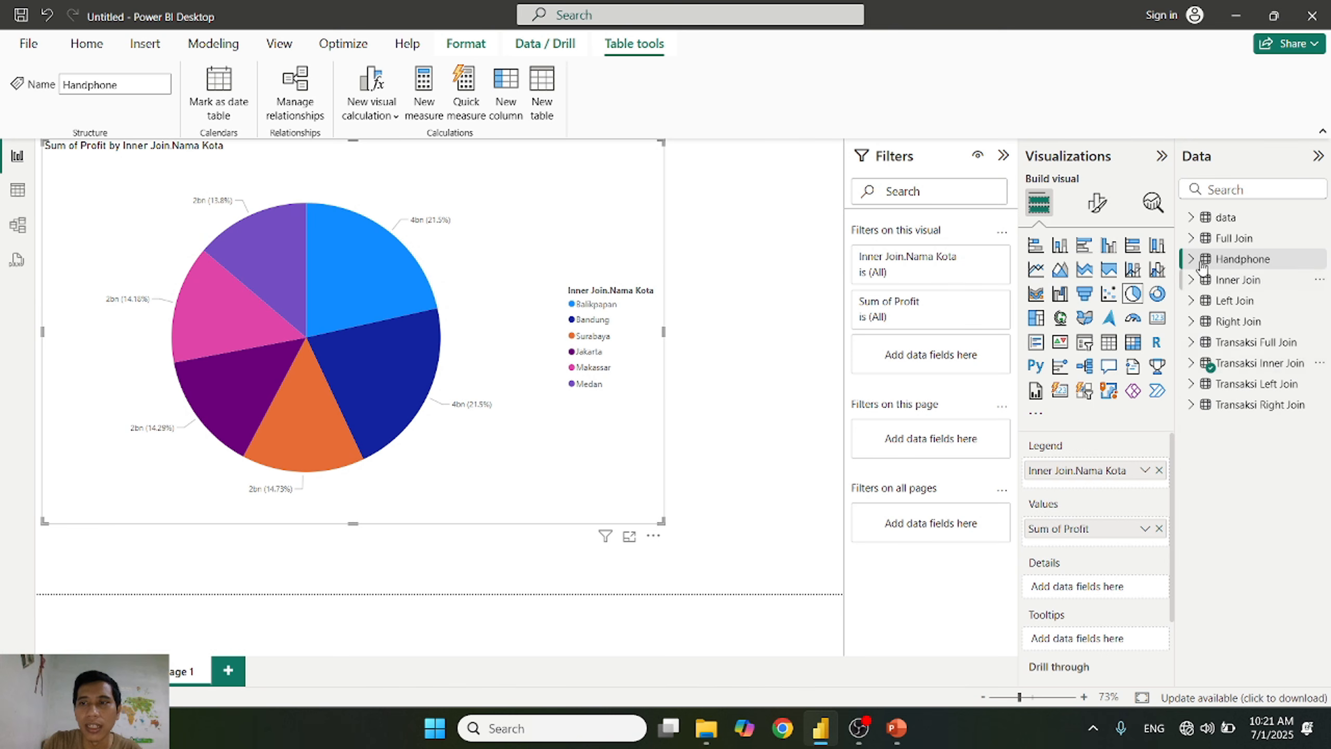
Step: Revisit the model diagram and examine which Transaksi Inner Join fields the report's pie chart uses
click(1194, 216)
click(1194, 217)
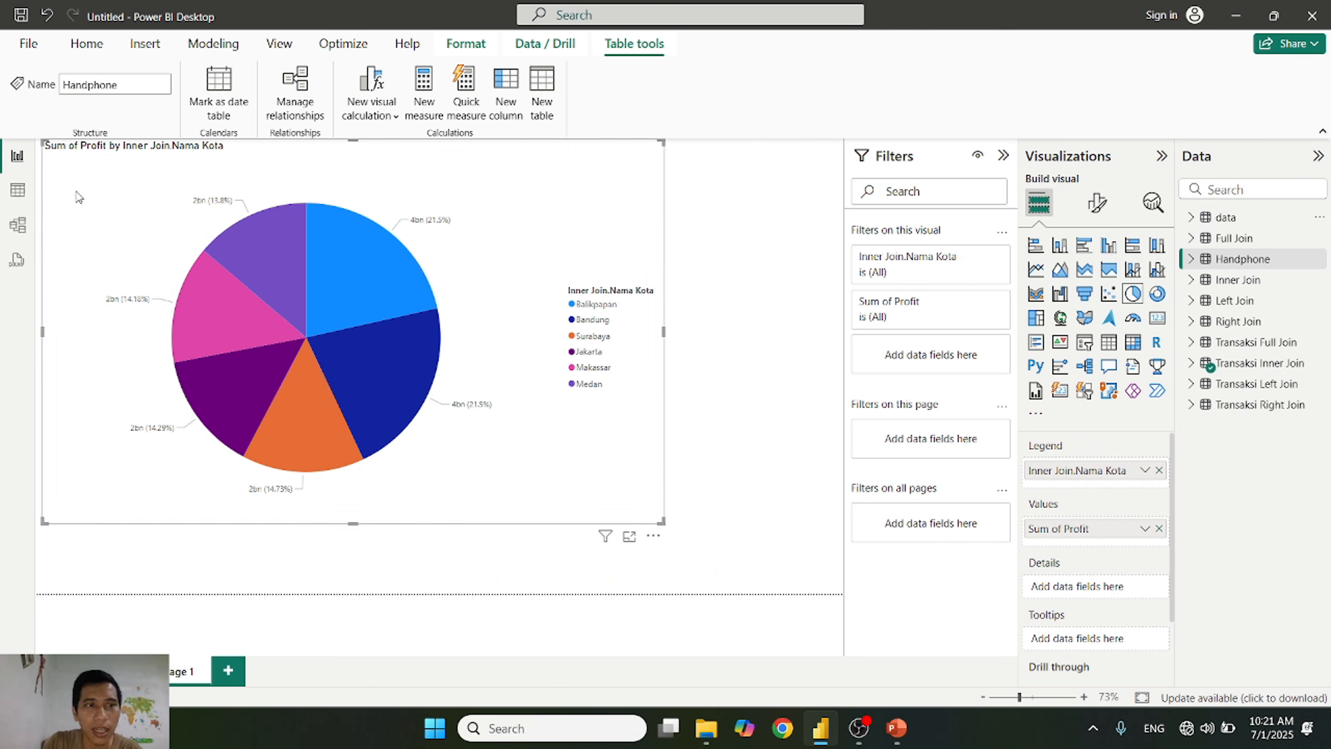
click(17, 224)
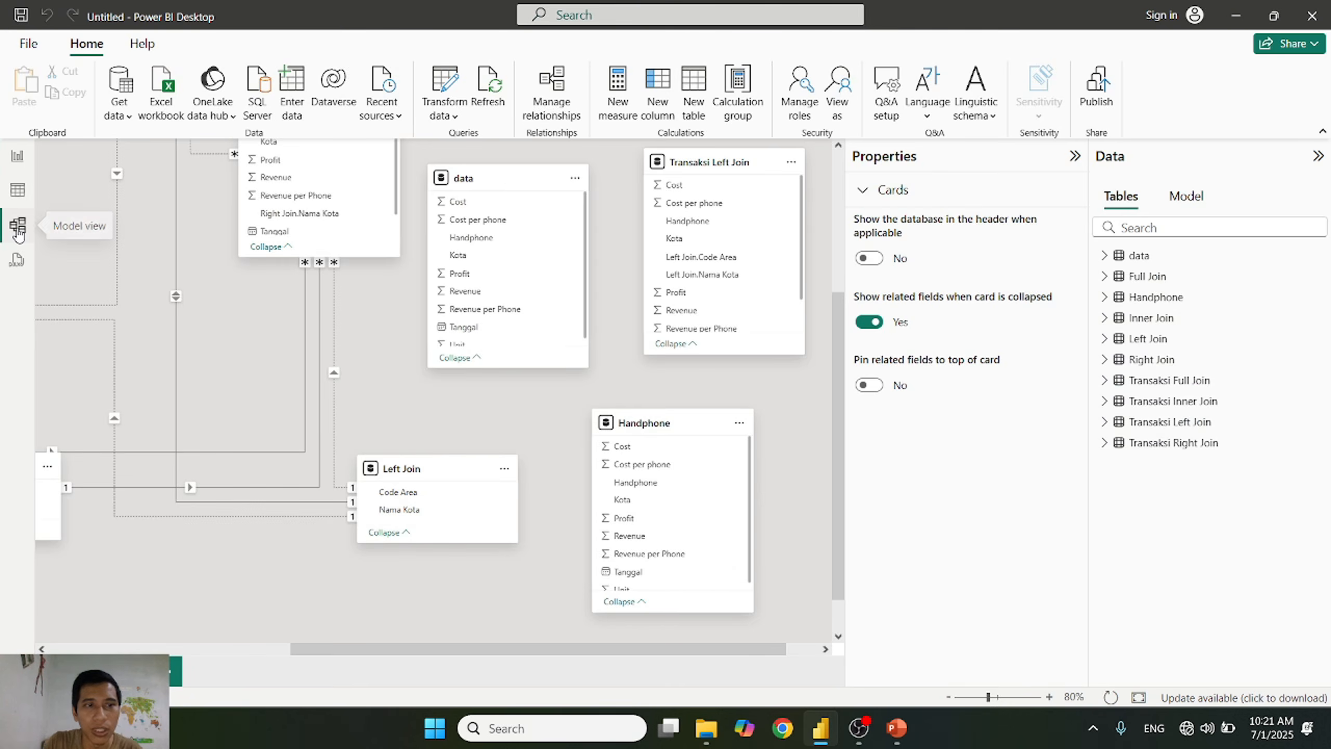
click(20, 158)
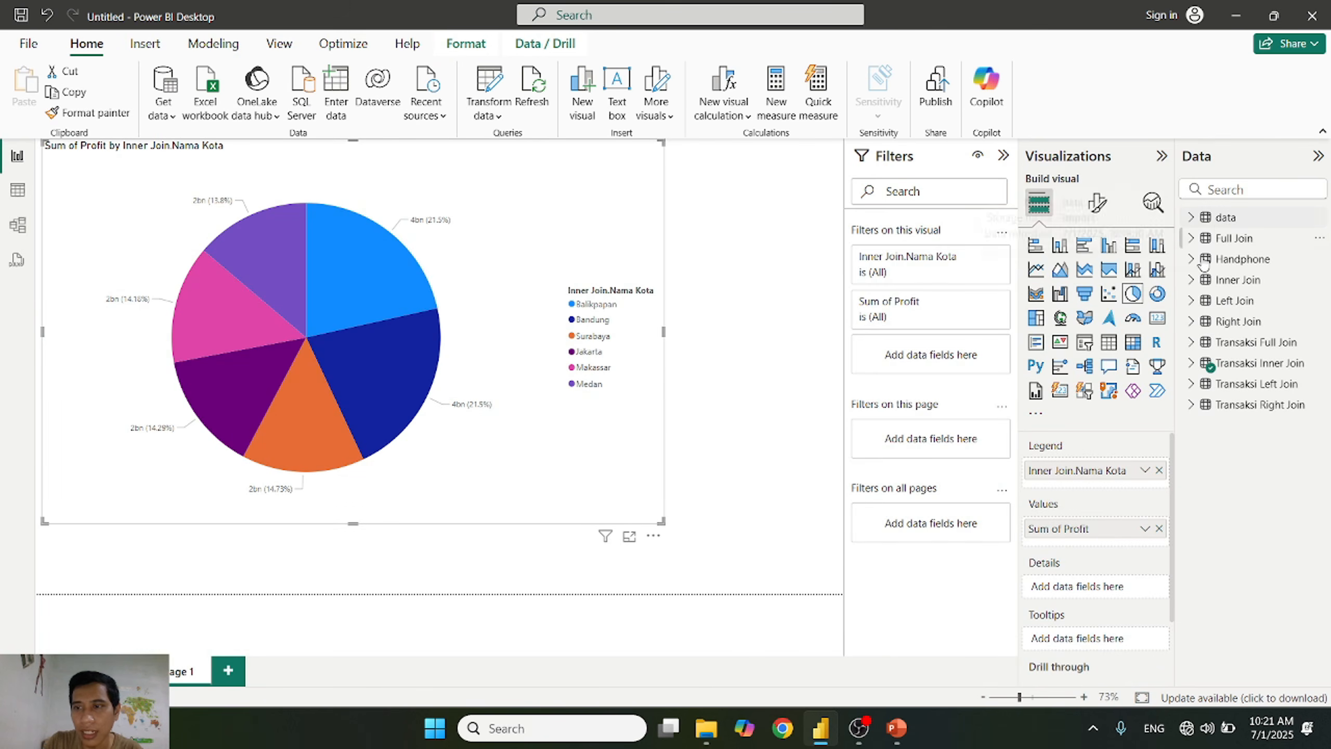
click(1192, 363)
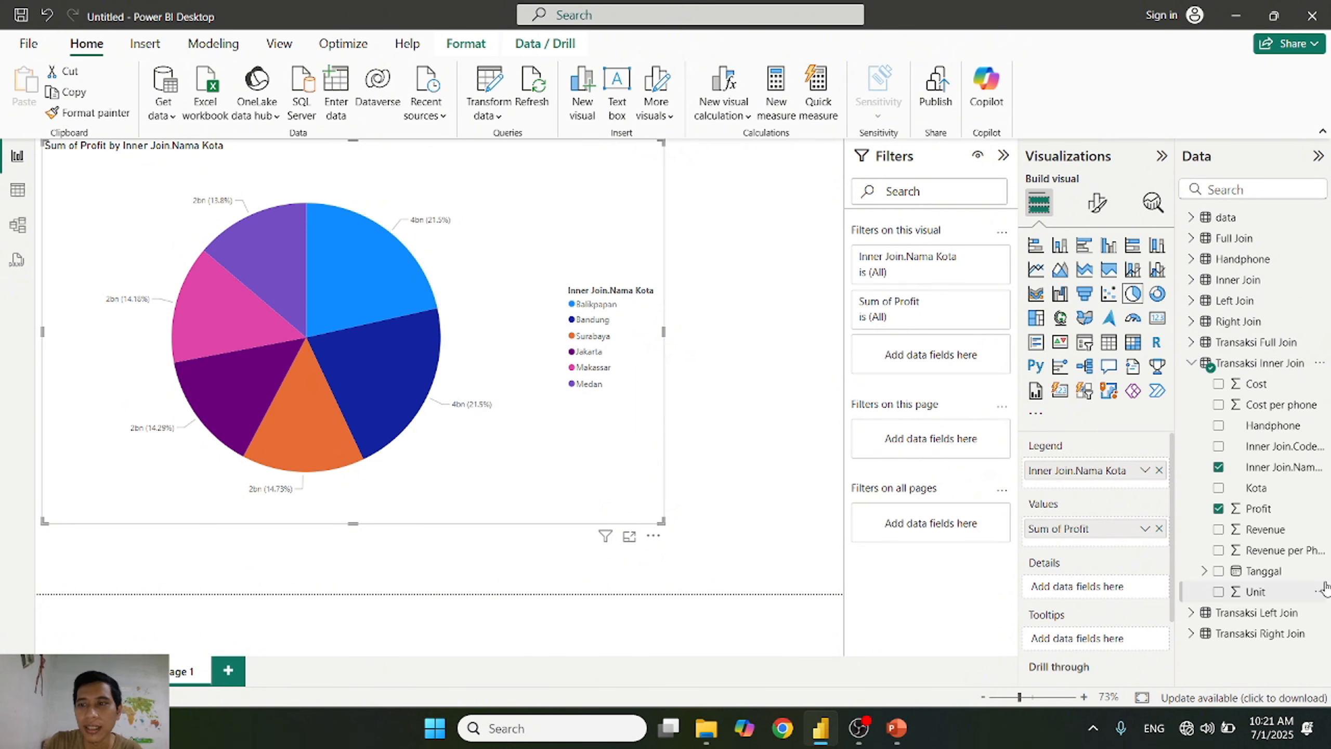